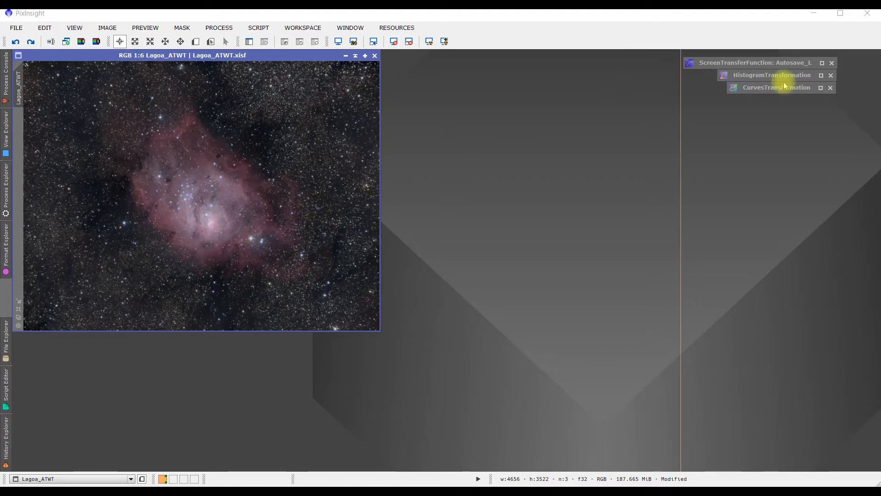
- Open HistogramTransformation to examine the Lagoa_ATWT image's RGB histogram, and collapse it back to the workspace edge
double_click(824, 75)
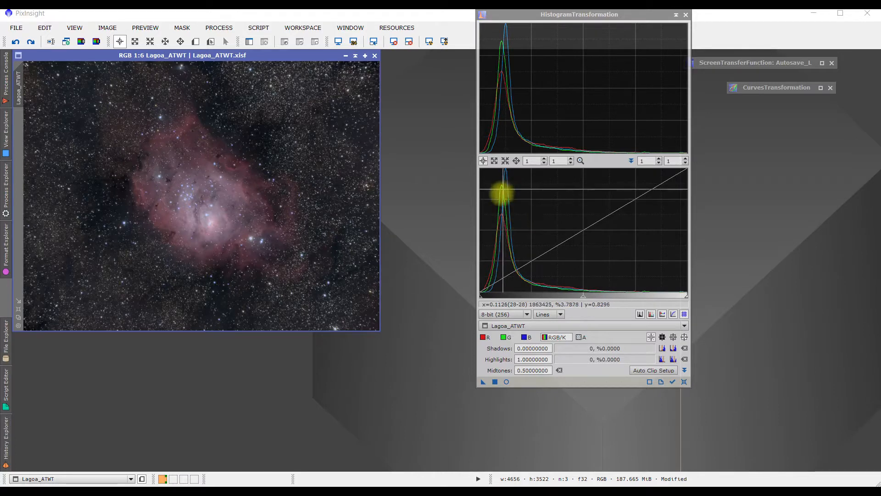
left_click(577, 295)
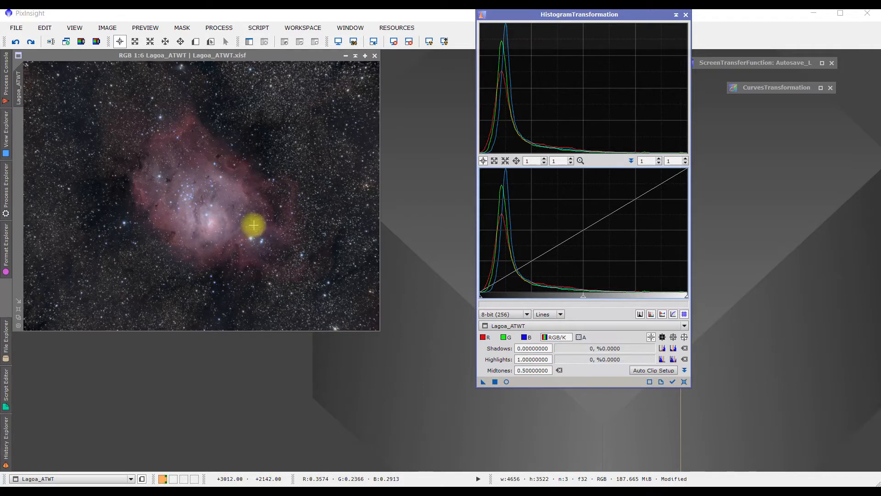
left_click(676, 15)
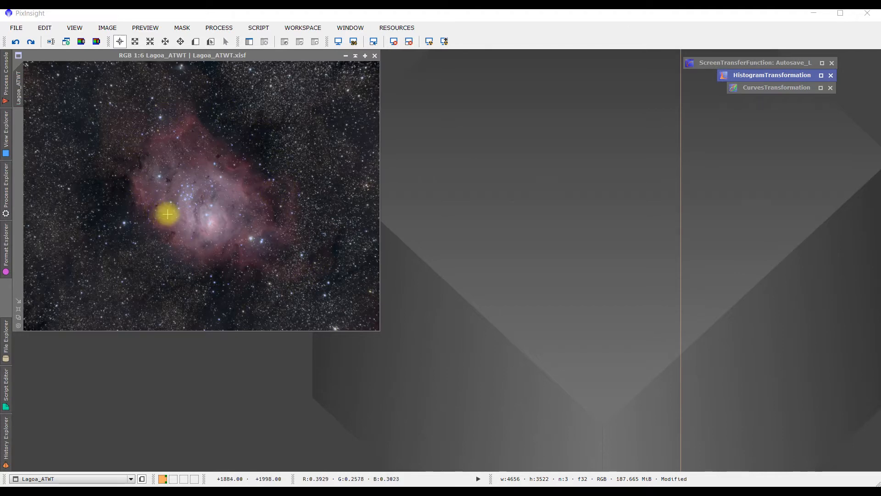
- Examine the star field and the nebula of Lagoa_ATWT up close for noise and fine detail
scroll(167, 210, "up", 4)
scroll(243, 202, "up", 2)
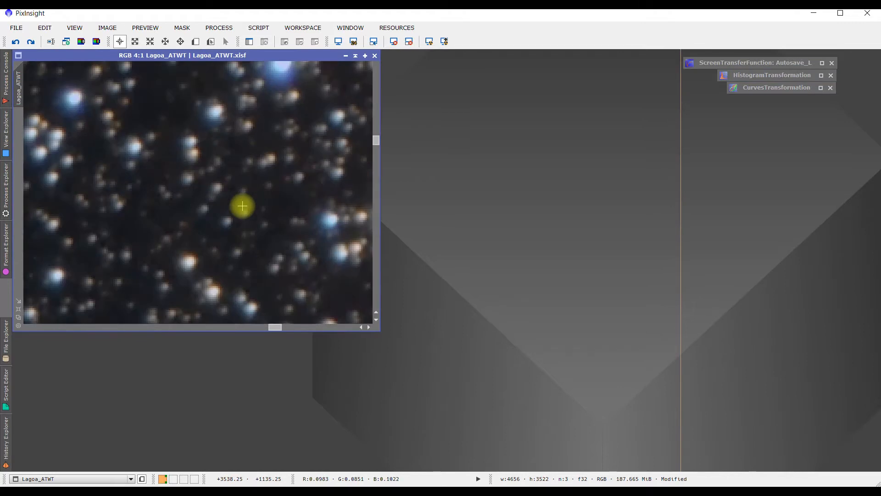
scroll(225, 224, "down", 6)
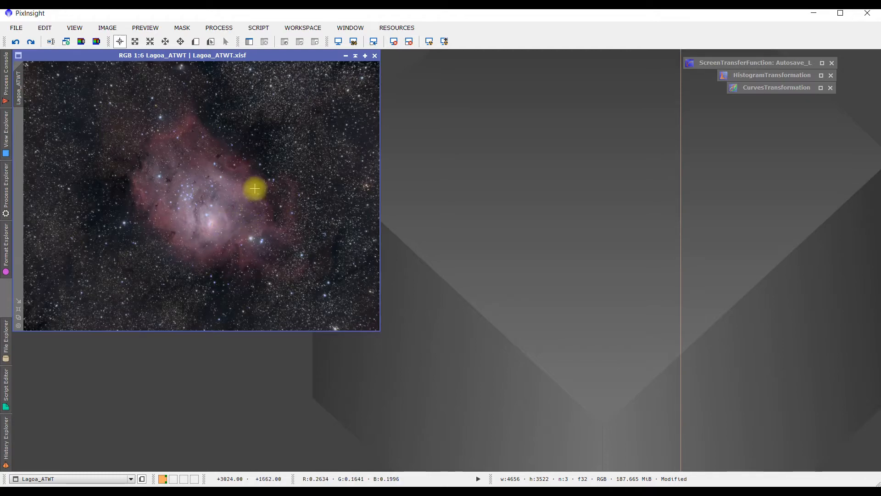
scroll(257, 190, "up", 2)
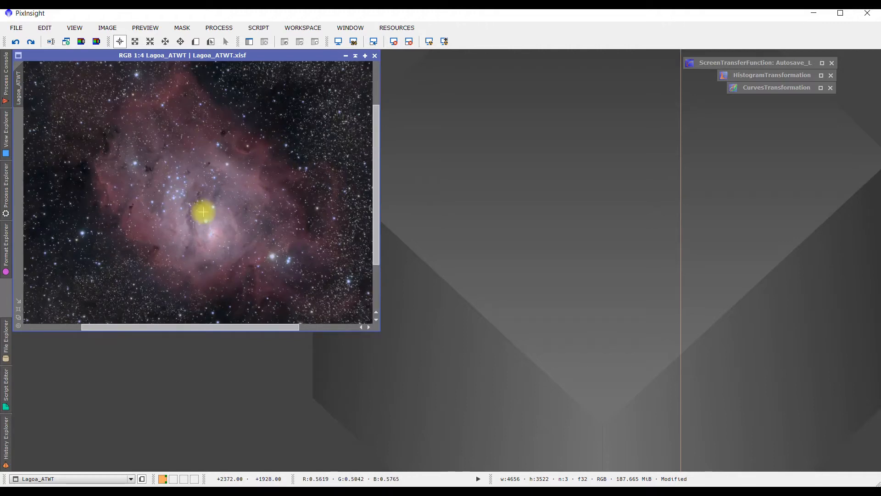
scroll(204, 212, "up", 2)
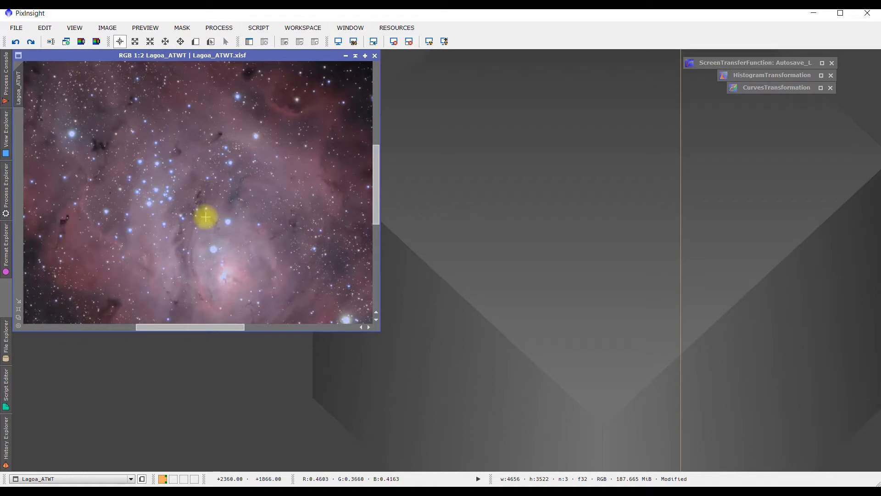
left_click_drag(269, 149, 211, 211)
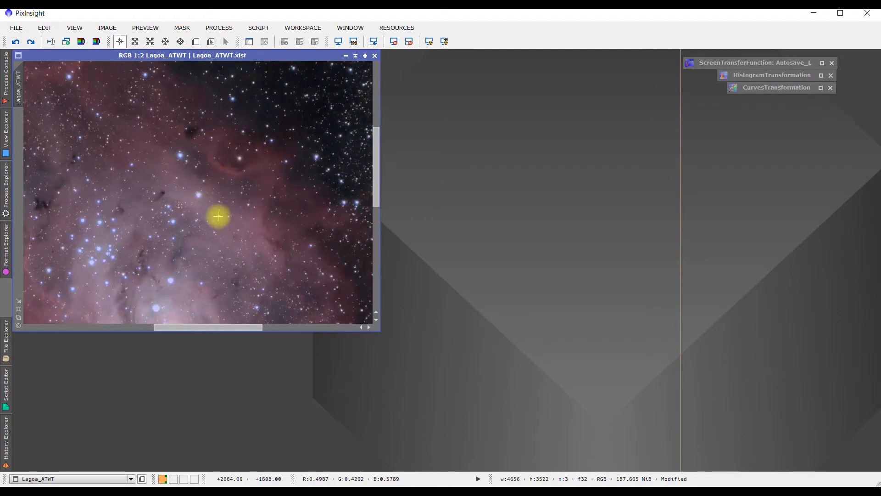
left_click_drag(265, 157, 263, 182)
scroll(226, 201, "up", 1)
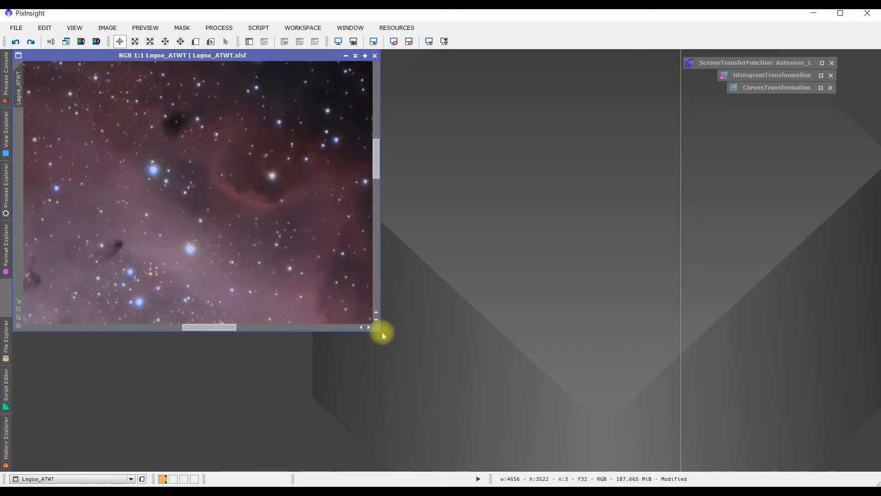
- Enlarge the image window and examine the noise in the dark background beside the nebula at up to 9:1
left_click_drag(378, 331, 569, 435)
scroll(338, 243, "up", 2)
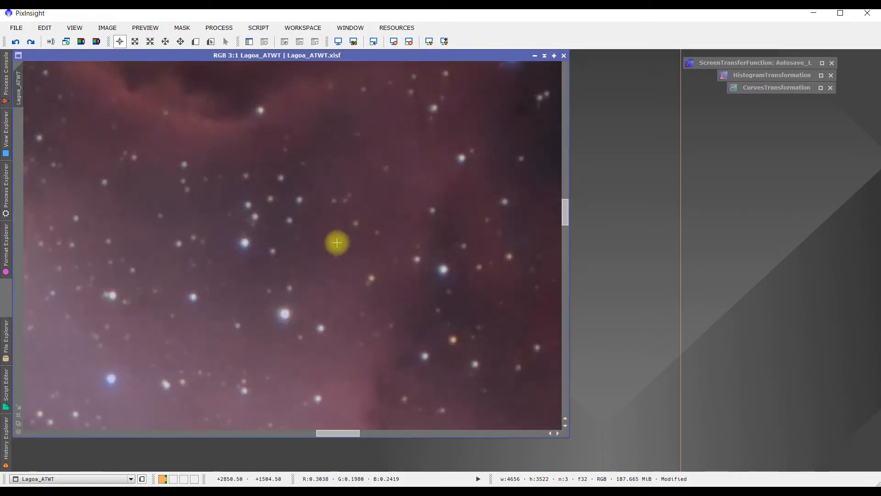
left_click_drag(352, 222, 252, 366)
left_click_drag(329, 264, 211, 363)
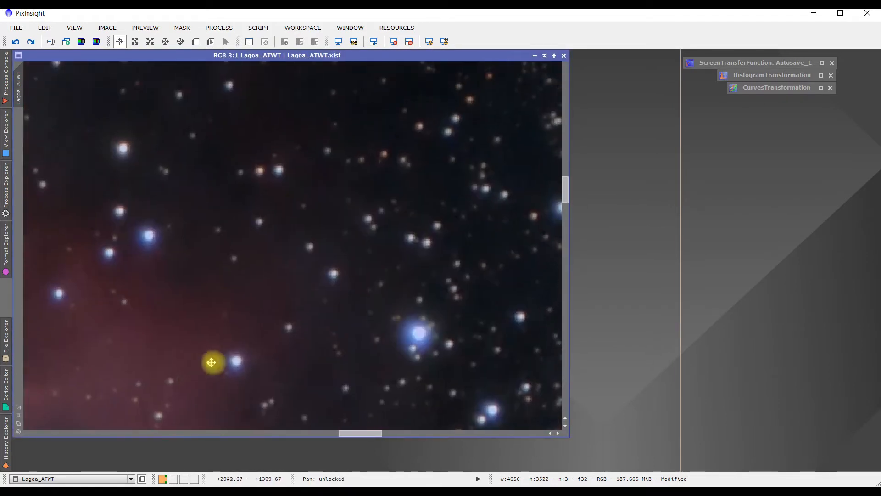
scroll(299, 252, "up", 4)
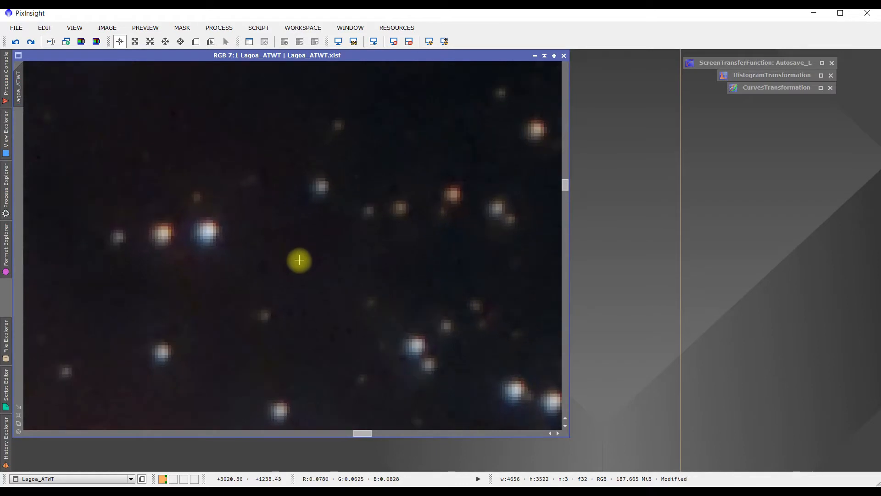
scroll(298, 260, "up", 2)
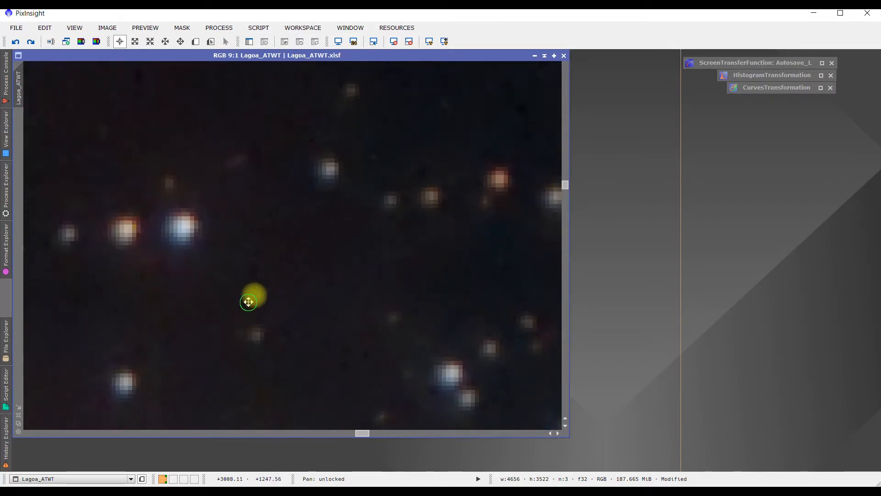
left_click_drag(248, 302, 392, 157)
left_click_drag(248, 325, 433, 185)
scroll(345, 253, "down", 3)
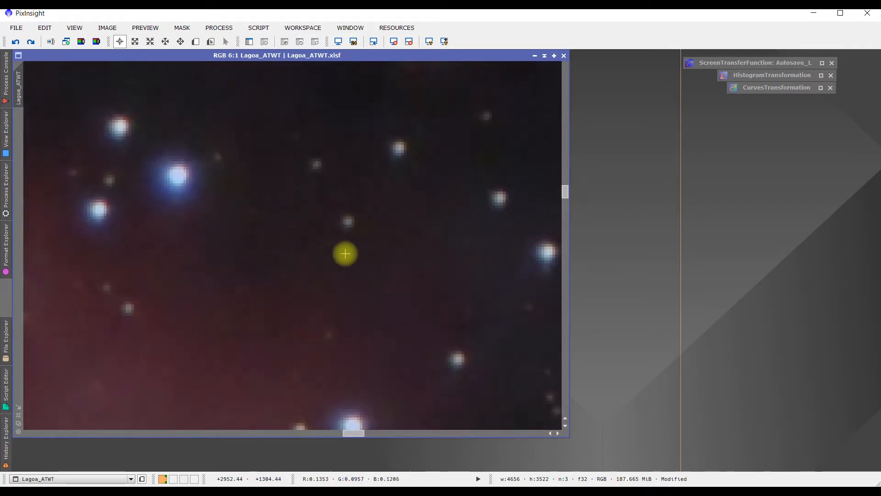
scroll(345, 253, "down", 4)
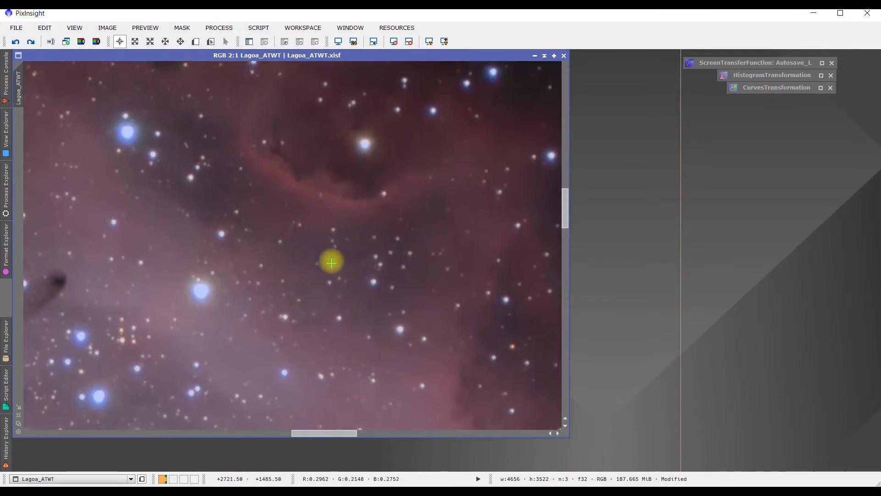
- Examine the noise and detail across the nebula's bright interior, star cluster and red rim, ending at the full-image view
left_click_drag(332, 262, 427, 134)
scroll(335, 252, "up", 2)
left_click_drag(249, 122, 201, 85)
left_click_drag(453, 231, 266, 363)
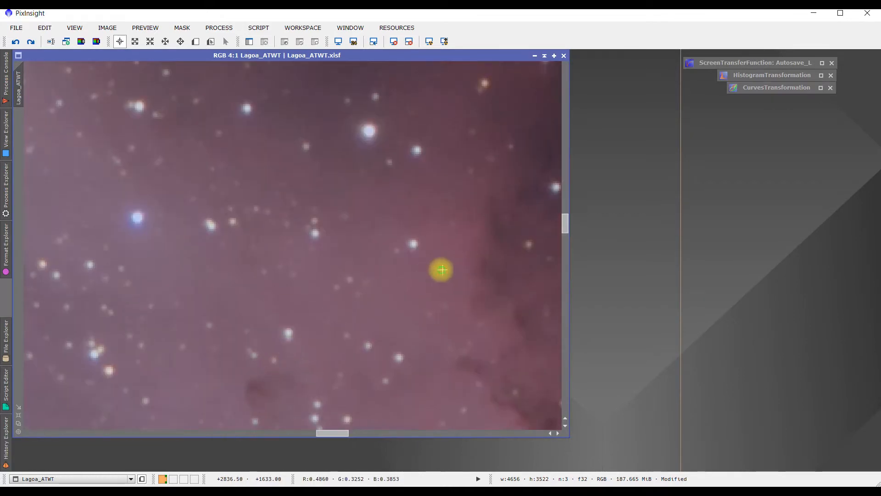
left_click_drag(443, 270, 104, 152)
scroll(361, 206, "down", 6)
scroll(329, 210, "up", 3)
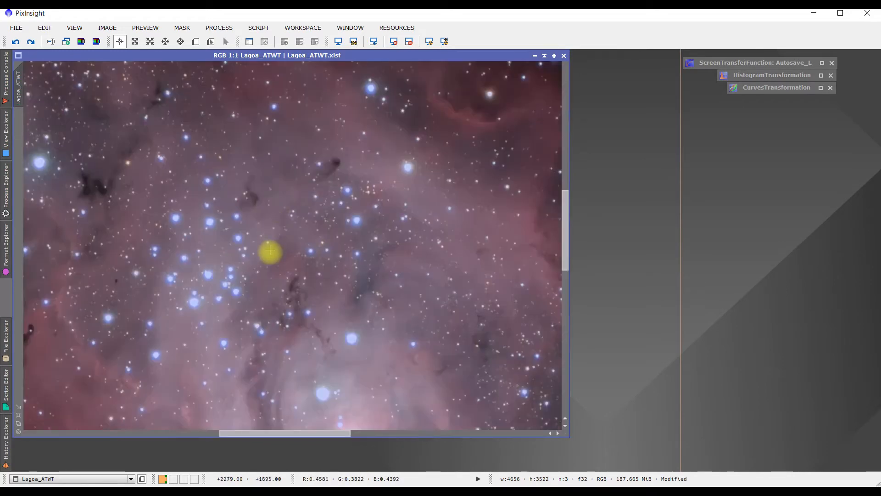
scroll(270, 250, "up", 1)
left_click_drag(242, 248, 294, 286)
scroll(382, 232, "up", 1)
left_click_drag(215, 292, 195, 323)
left_click_drag(399, 226, 65, 306)
left_click_drag(358, 244, 126, 325)
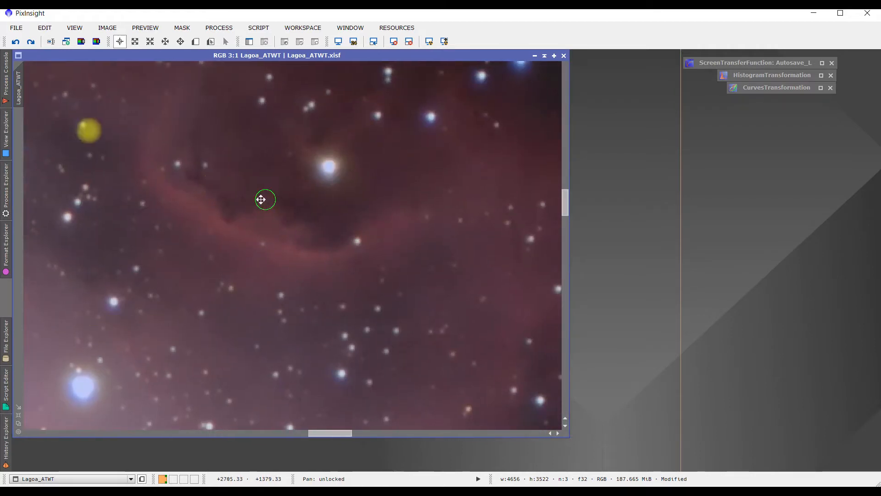
left_click_drag(268, 199, 27, 117)
scroll(197, 263, "down", 6)
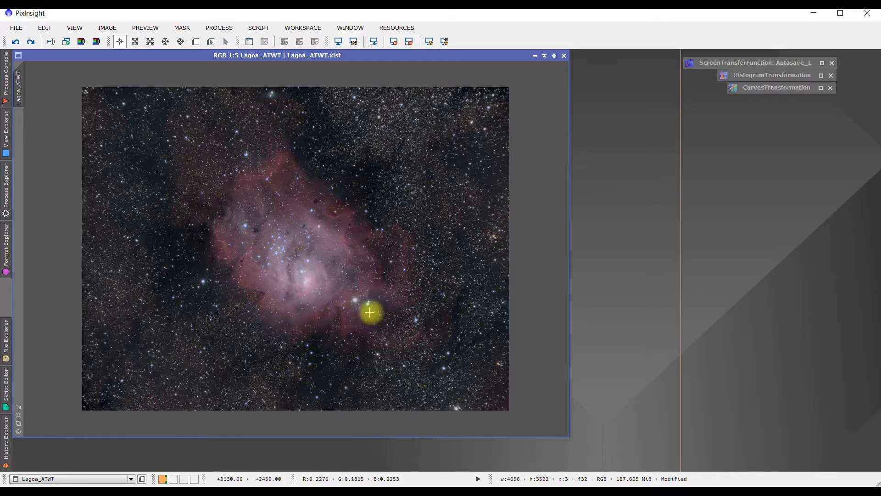
scroll(372, 315, "up", 1)
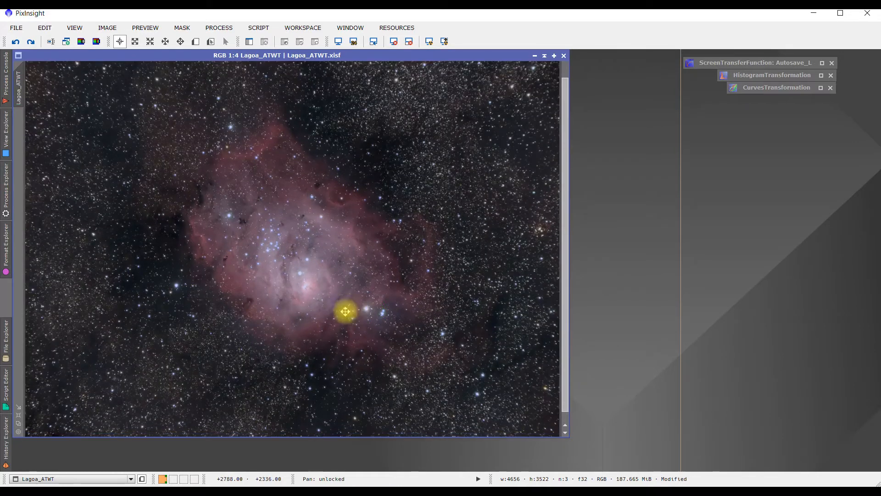
scroll(355, 311, "down", 1)
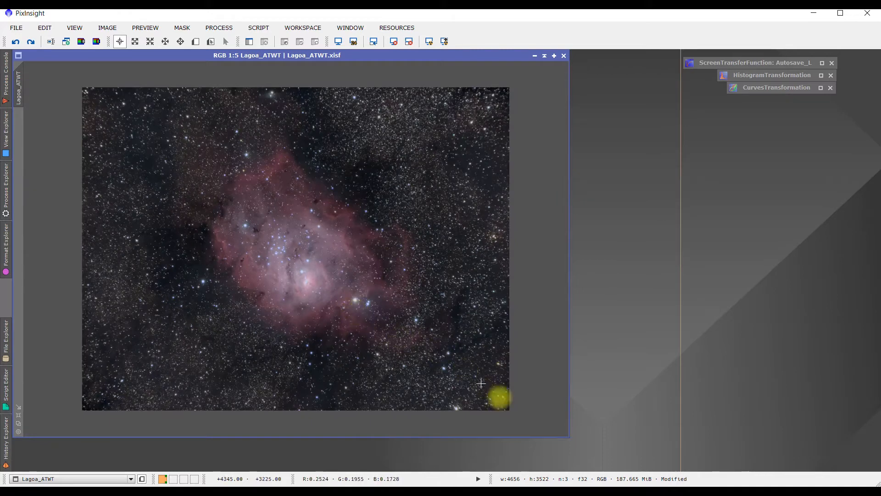
- Shrink the image window to fit the full 1:5 view and inspect the dark sky region beside the nebula
left_click_drag(567, 436, 478, 396)
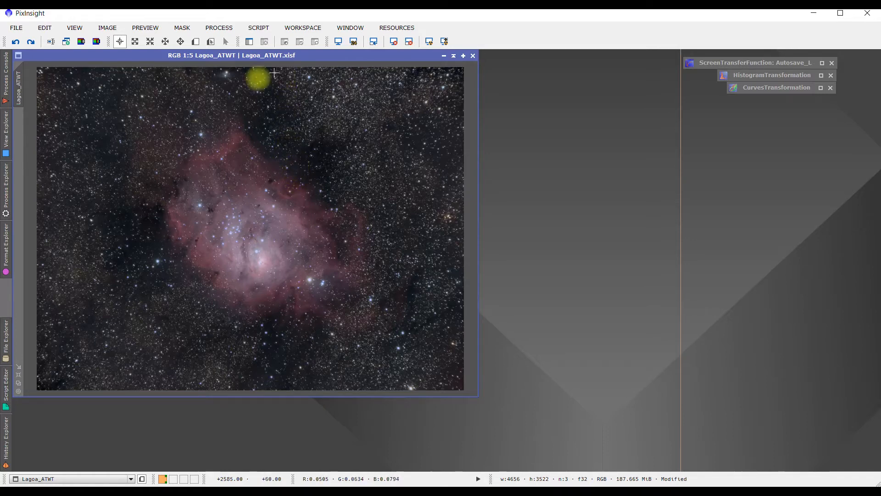
scroll(278, 159, "up", 1)
scroll(279, 159, "up", 6)
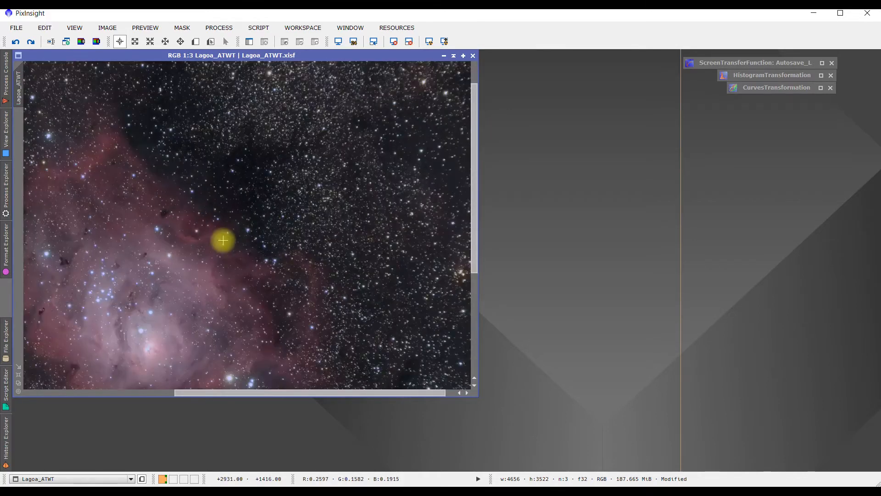
scroll(222, 239, "down", 7)
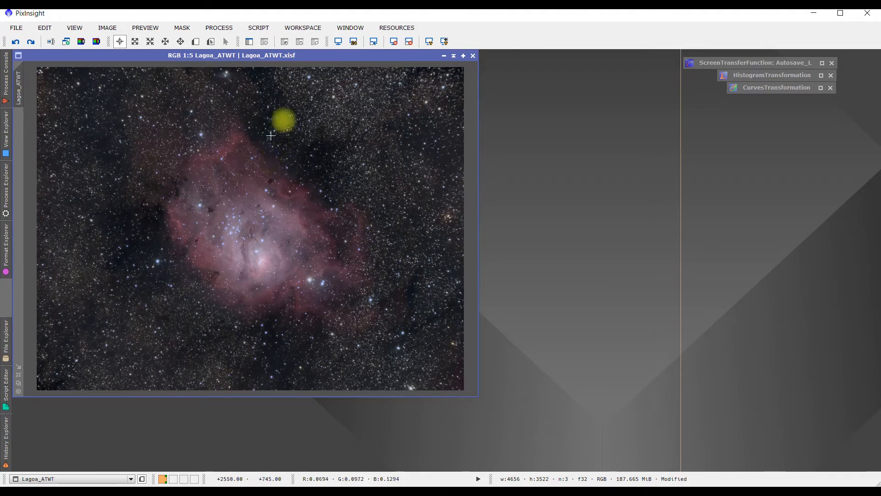
scroll(285, 115, "up", 5)
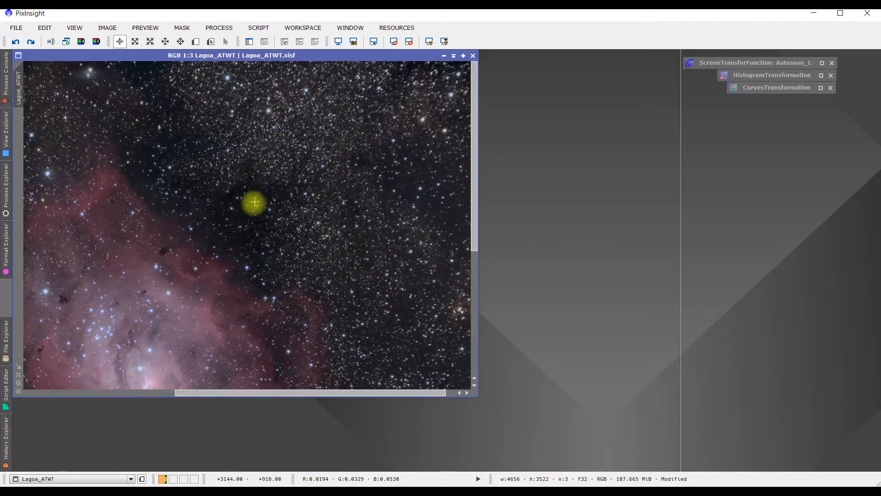
scroll(249, 212, "down", 5)
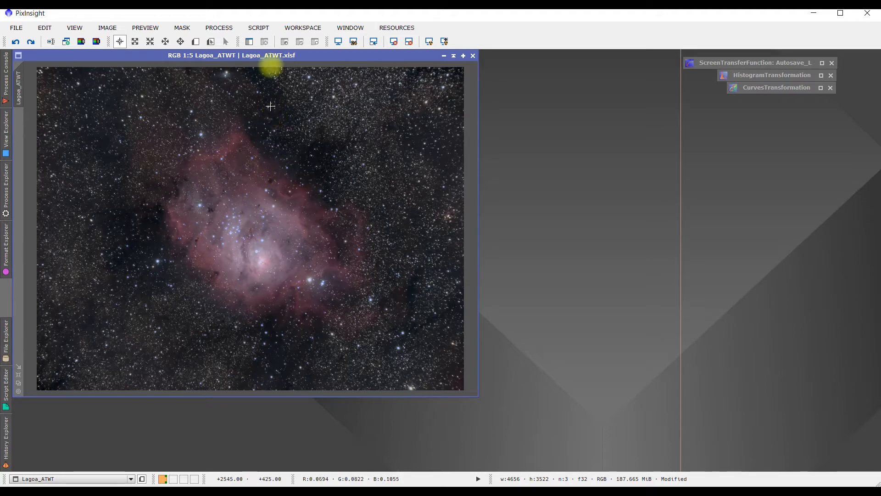
- Open the ACDNR noise reduction process and place its window beside the image
left_click(219, 28)
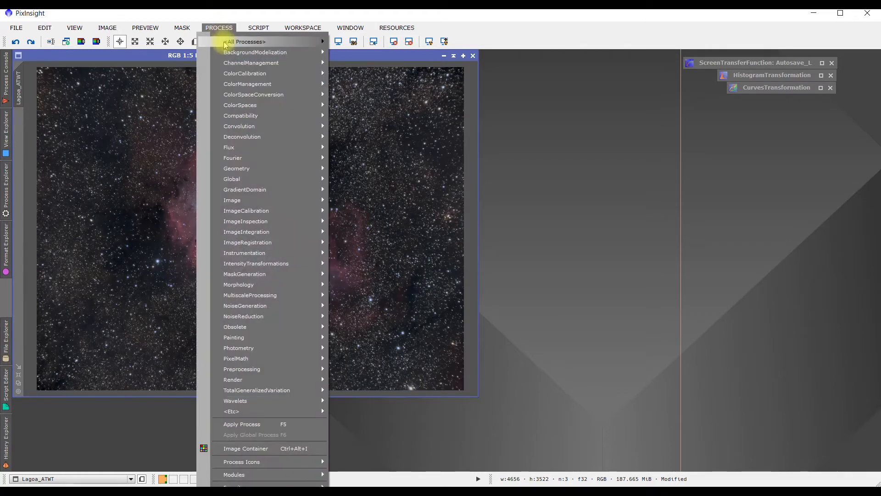
mouse_move(228, 41)
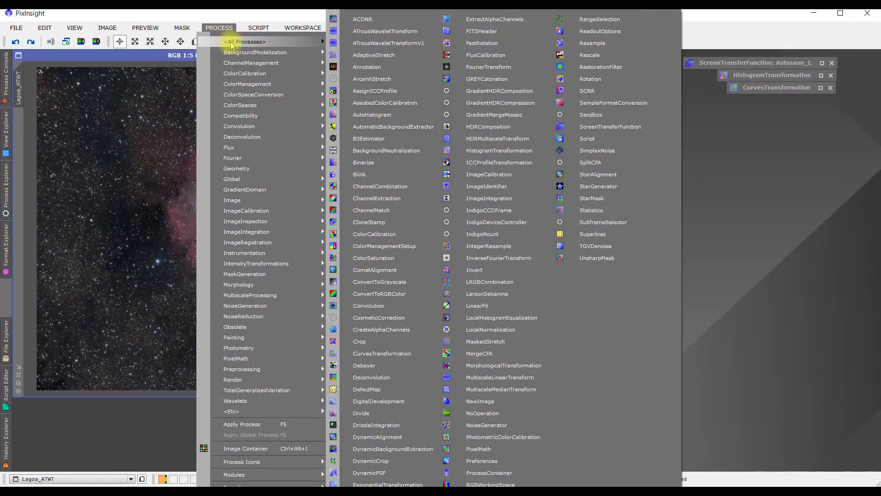
left_click(362, 20)
left_click_drag(467, 143, 620, 121)
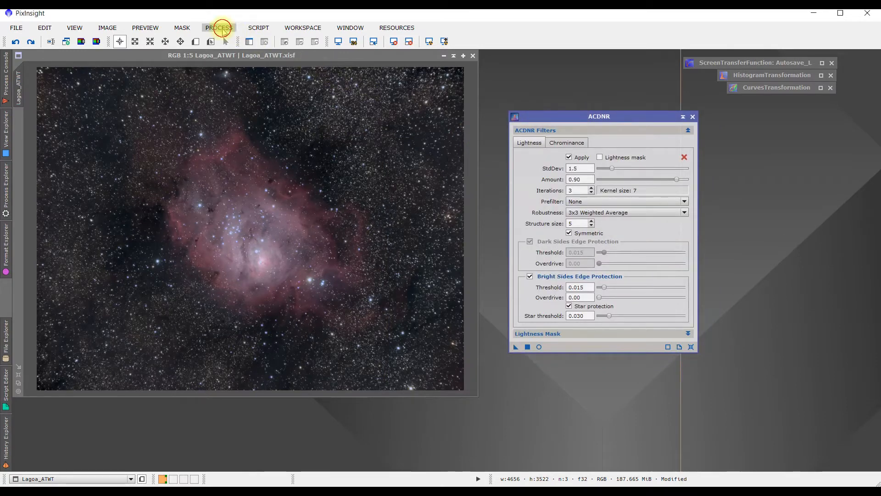
left_click(220, 28)
mouse_move(230, 40)
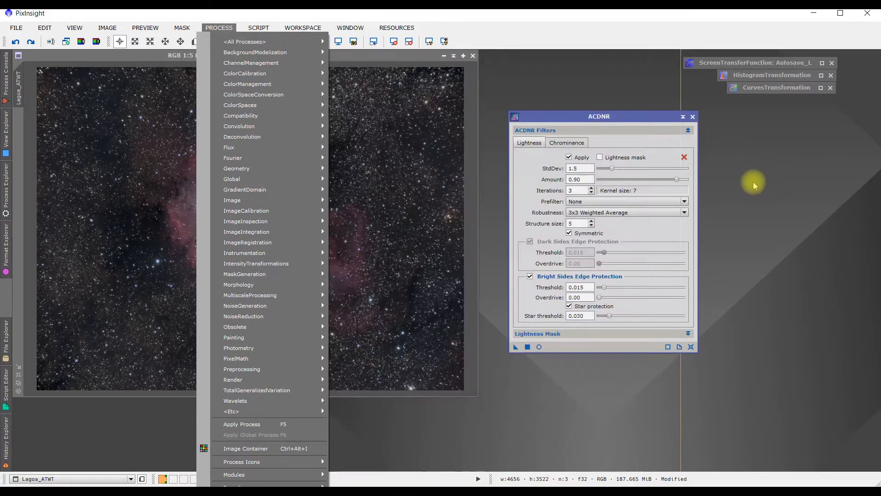
left_click(747, 169)
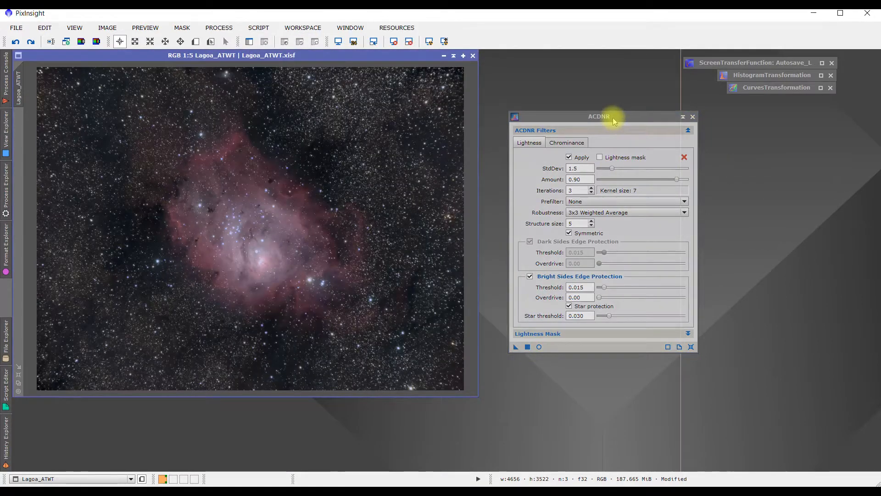
left_click_drag(614, 121, 607, 103)
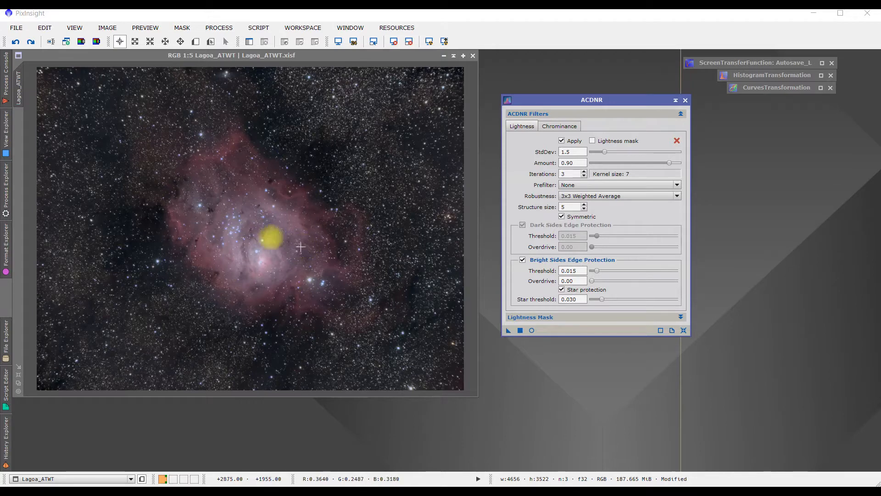
- Inspect the nebula's core and dark lanes at 2:1, and return to the full-image view
scroll(257, 230, "up", 4)
scroll(257, 226, "up", 1)
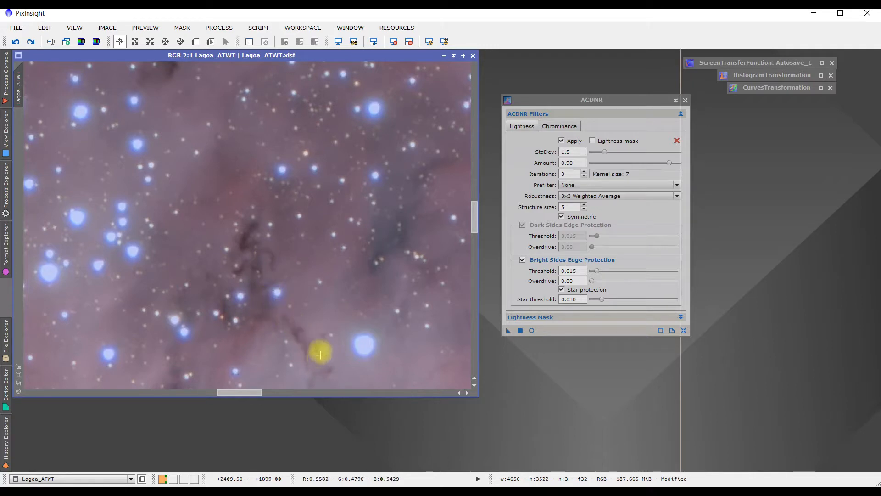
scroll(320, 249, "down", 4)
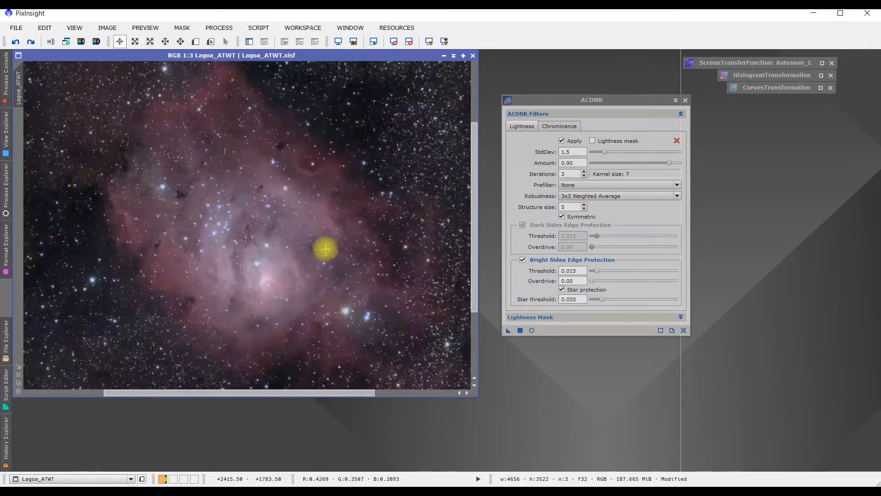
scroll(325, 246, "down", 1)
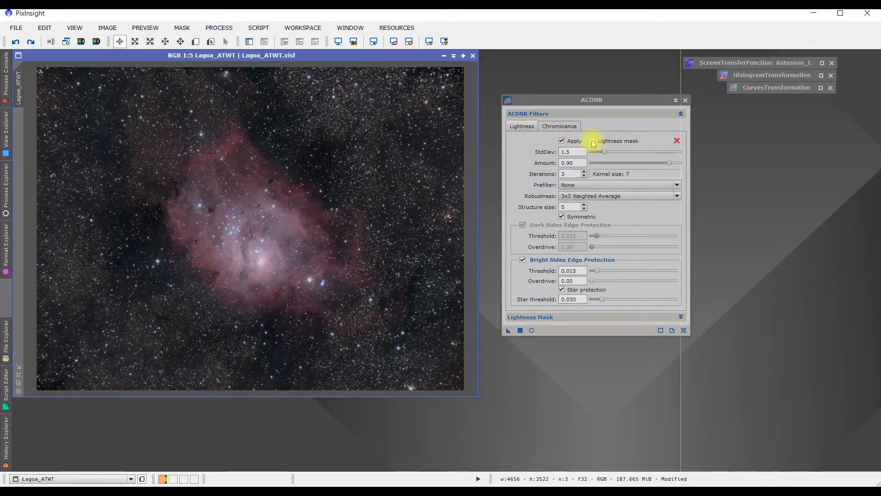
- Enable the lightness mask for ACDNR's lightness filter and review the chrominance filter settings
left_click(594, 142)
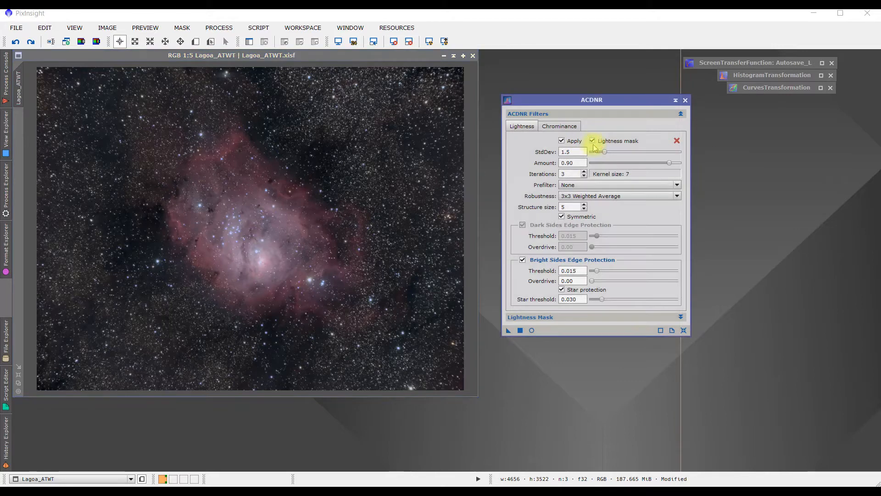
left_click(559, 127)
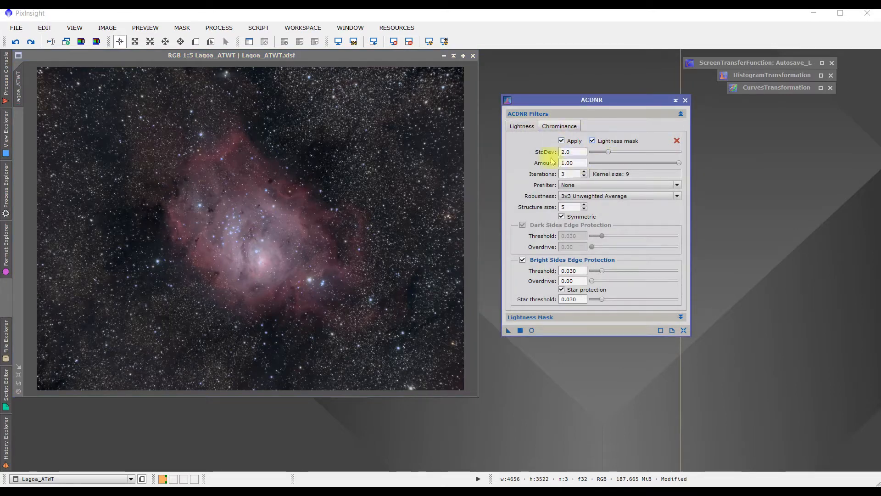
left_click(522, 126)
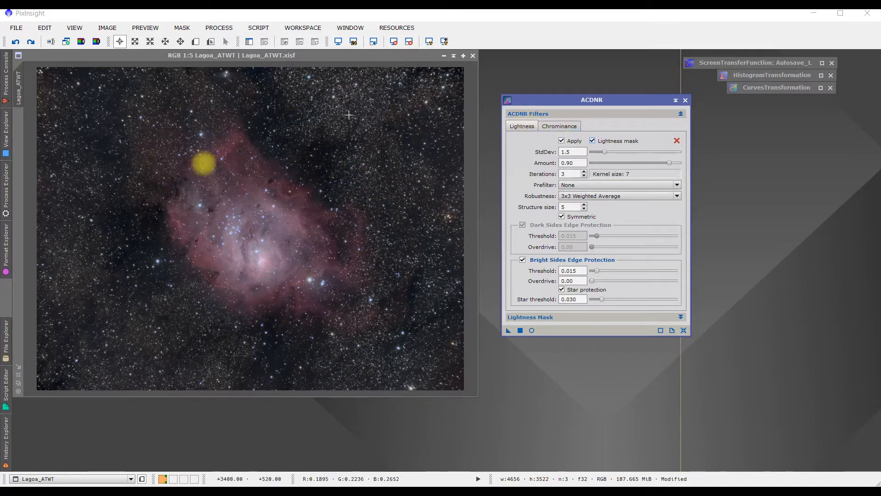
- Expand the Lightness Mask settings and display the mask in a real-time preview of Lagoa_ATWT
left_click(681, 318)
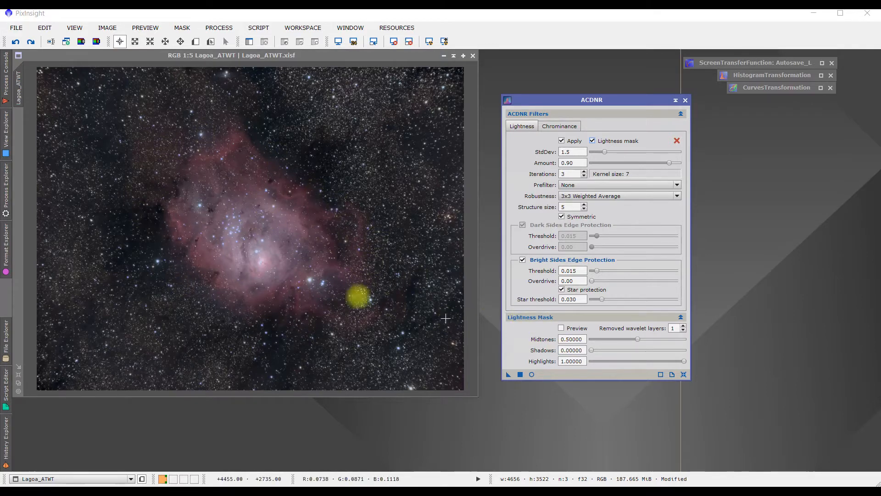
left_click(562, 328)
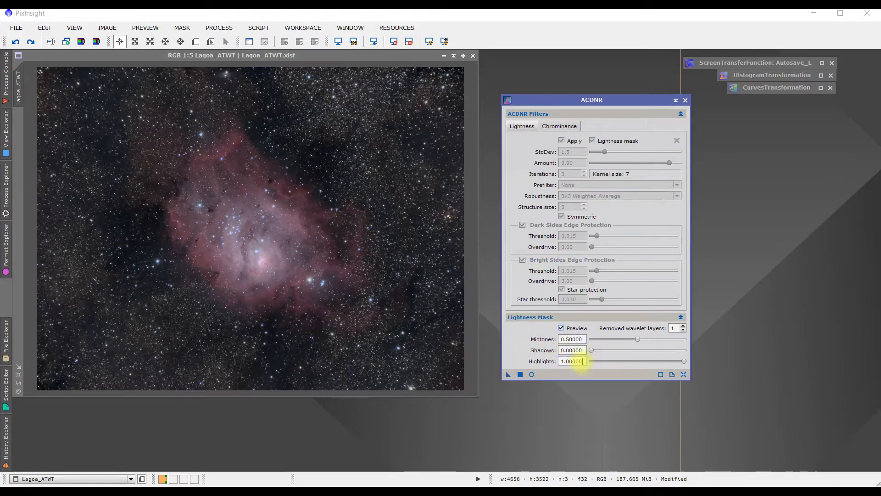
left_click(532, 374)
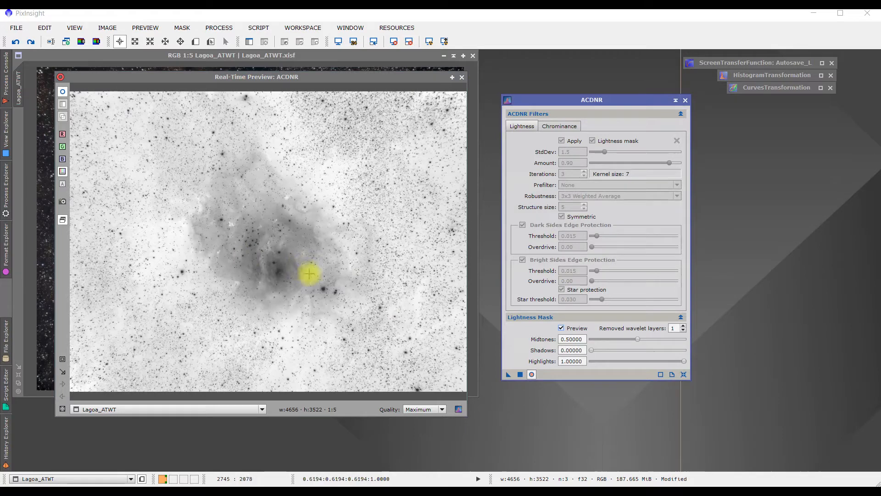
- Set the lightness mask's removed wavelet layers to 3 and its midtones to 0.34
left_click(683, 326)
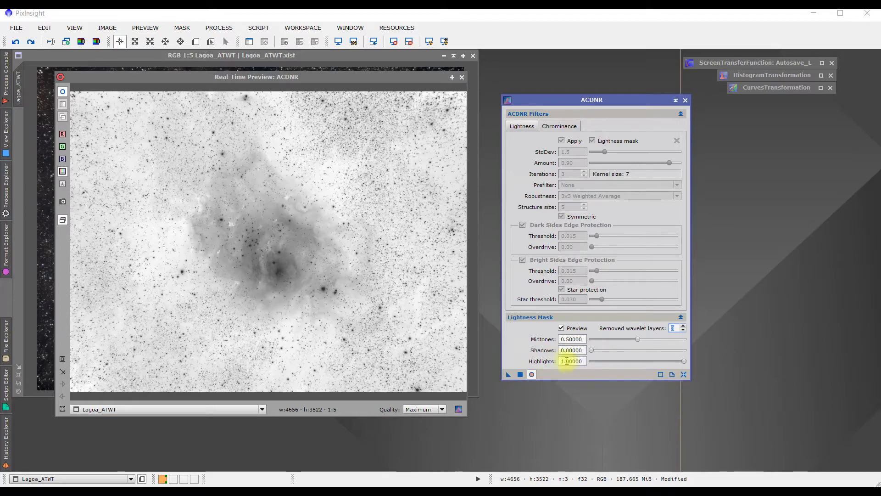
mouse_move(638, 340)
left_mouse_down()
mouse_move(609, 340)
mouse_move(623, 340)
left_mouse_up()
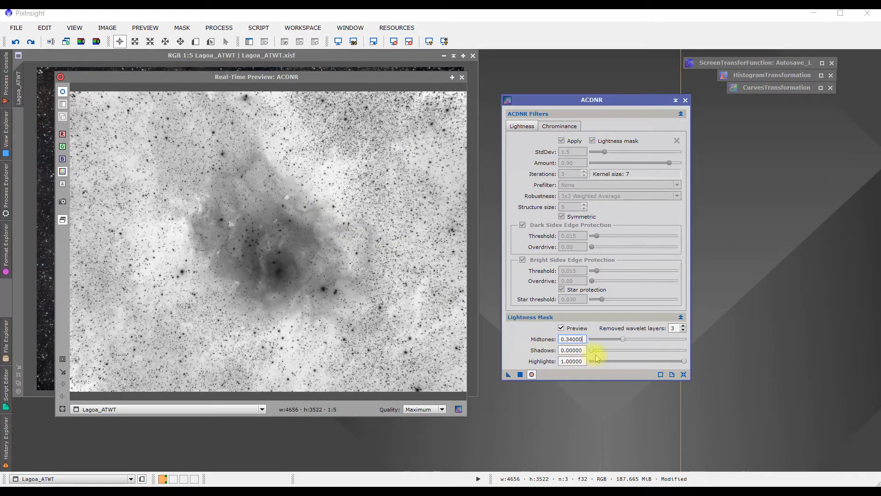
mouse_move(591, 350)
left_mouse_down()
mouse_move(616, 354)
mouse_move(582, 352)
left_mouse_up()
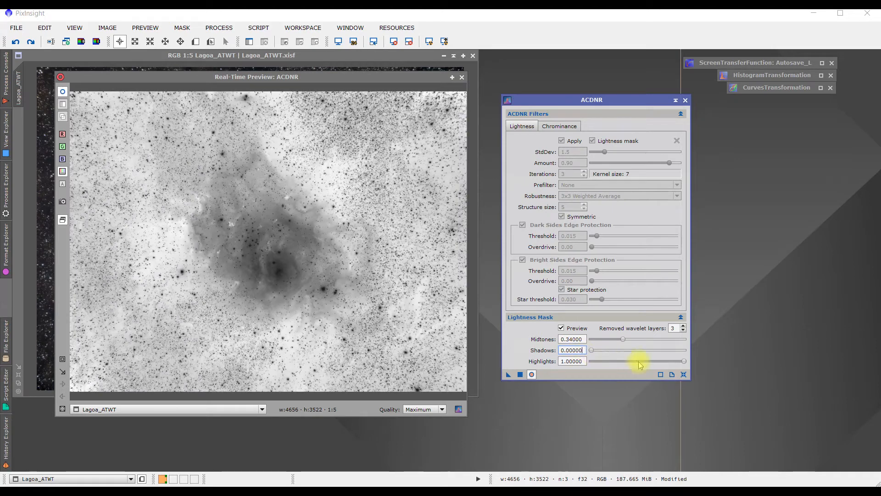
- Try the lightness mask's highlights at 0.60 and return them to 1.00
left_click(684, 362)
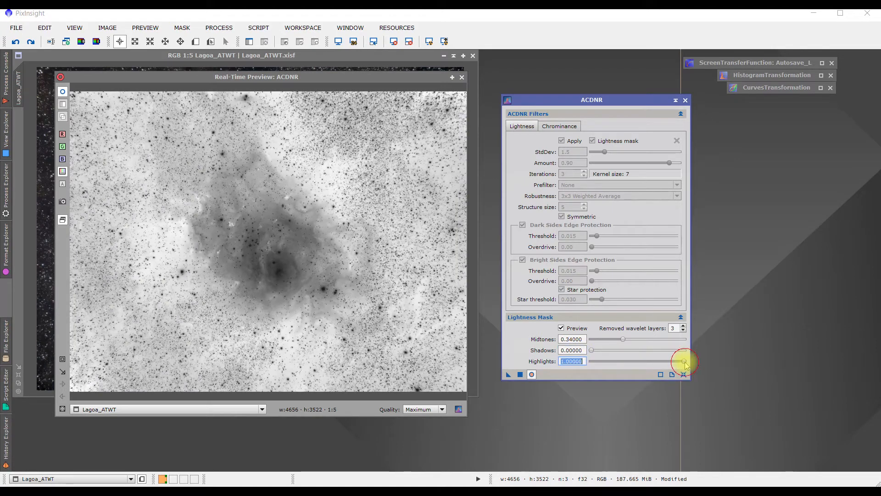
mouse_move(676, 364)
left_mouse_down()
mouse_move(653, 364)
mouse_move(686, 363)
left_mouse_up()
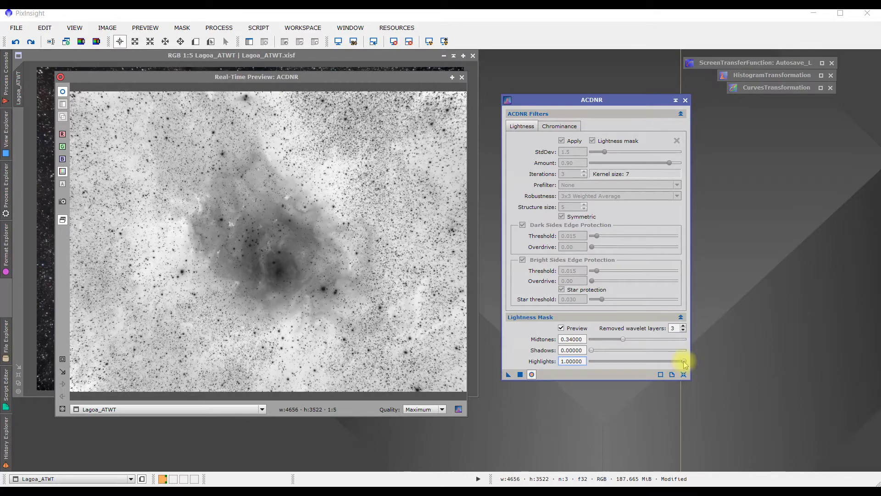
left_click(686, 363)
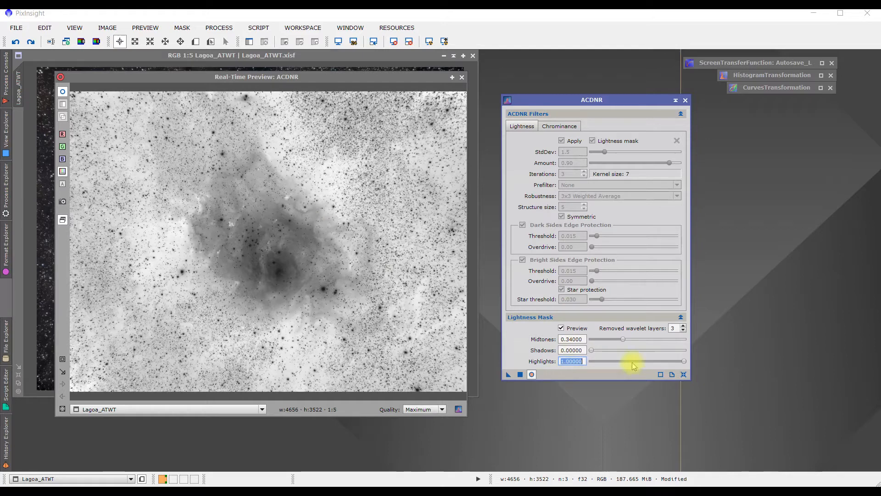
left_click_drag(684, 363, 647, 361)
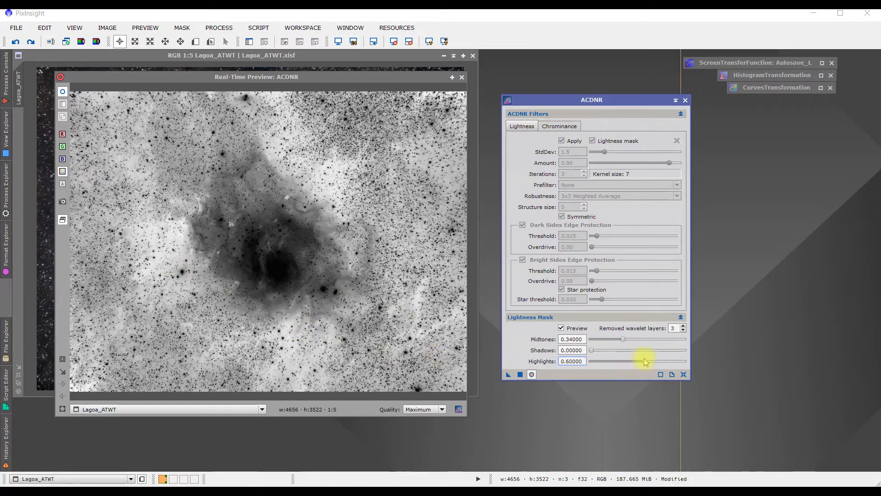
left_click_drag(648, 363, 686, 362)
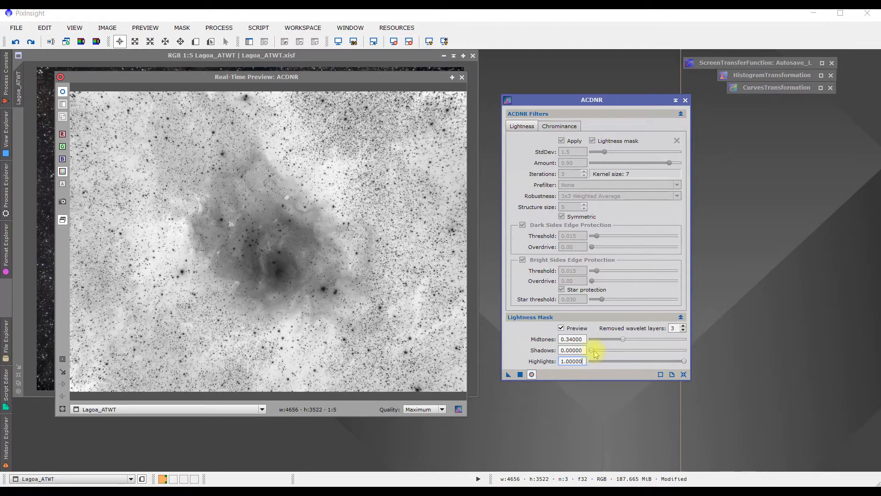
- Test the lightness mask's shadows at 0.12, and settle on 0.06
left_click_drag(592, 351, 602, 352)
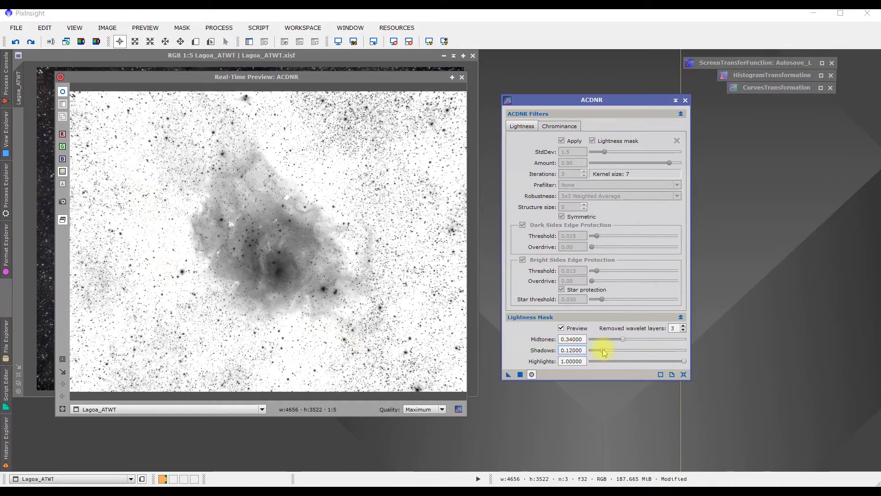
left_click_drag(603, 351, 592, 352)
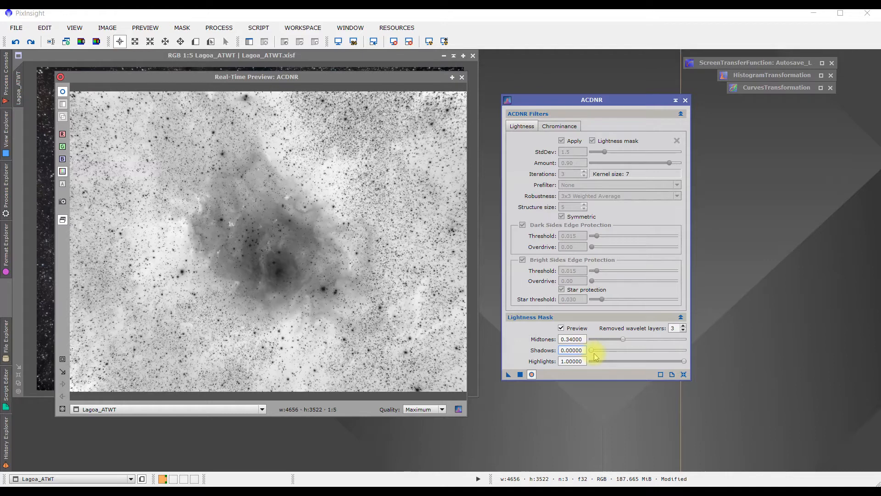
type("0.06")
key("Return")
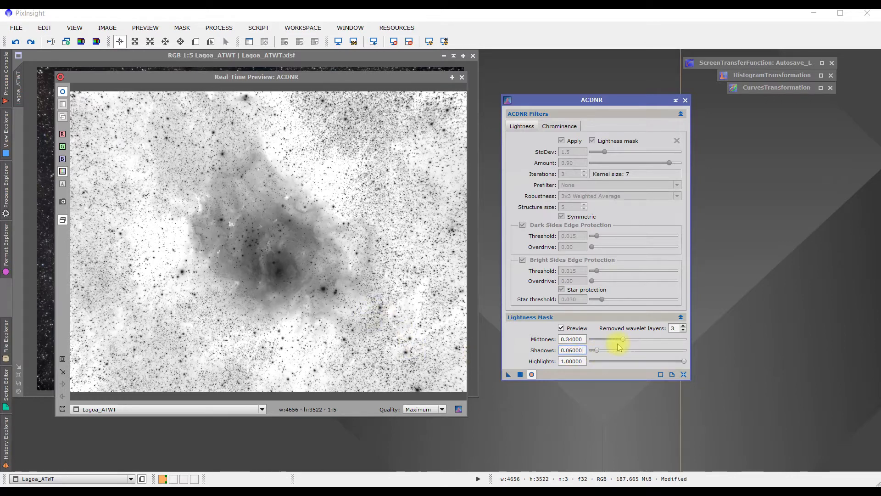
- Lower the lightness mask's midtones to 0.30 and its highlights to 0.90
left_click_drag(625, 340, 622, 340)
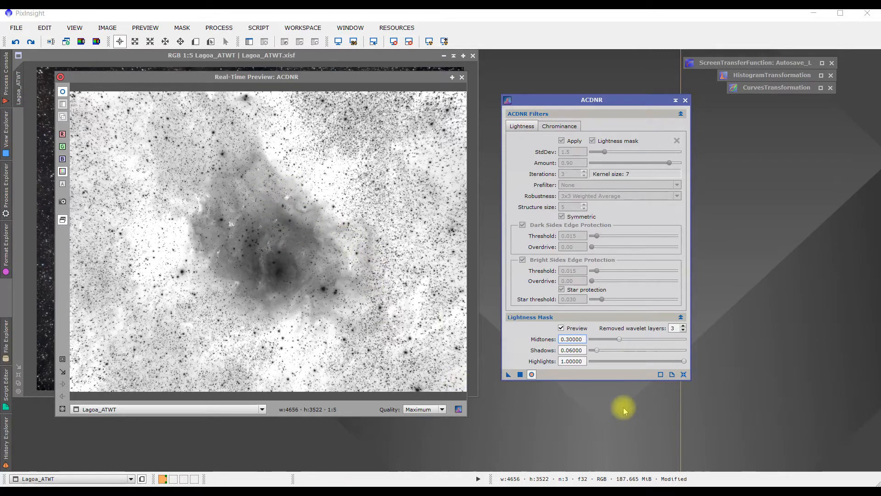
left_click(683, 362)
left_click_drag(683, 362, 675, 363)
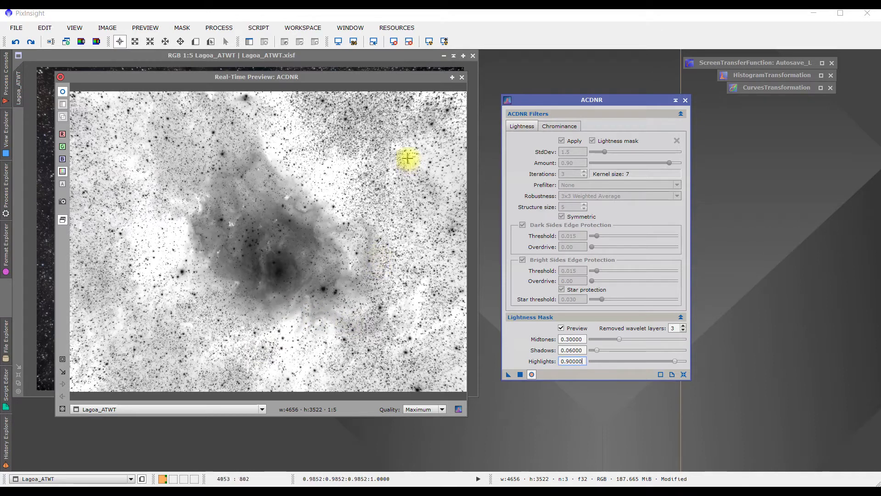
- Turn off the mask preview, close the real-time preview, and apply ACDNR to the Lagoa_ATWT image
left_click(563, 328)
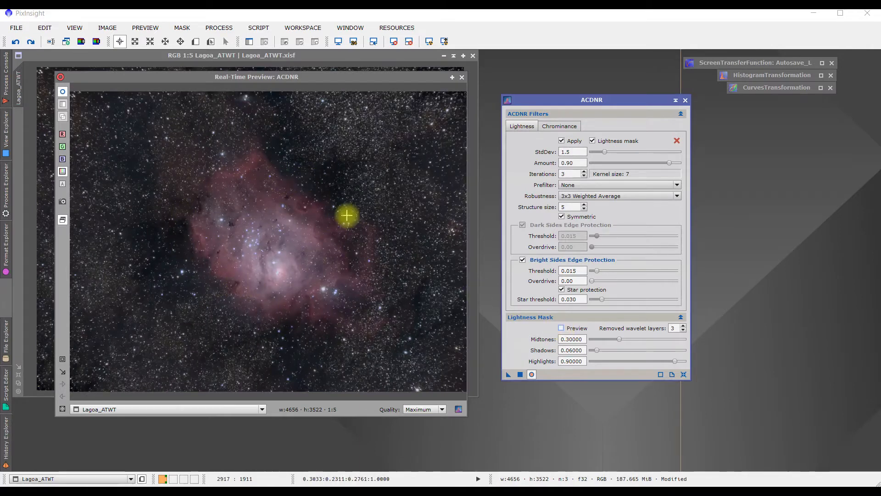
left_click(462, 78)
left_click_drag(509, 377, 369, 302)
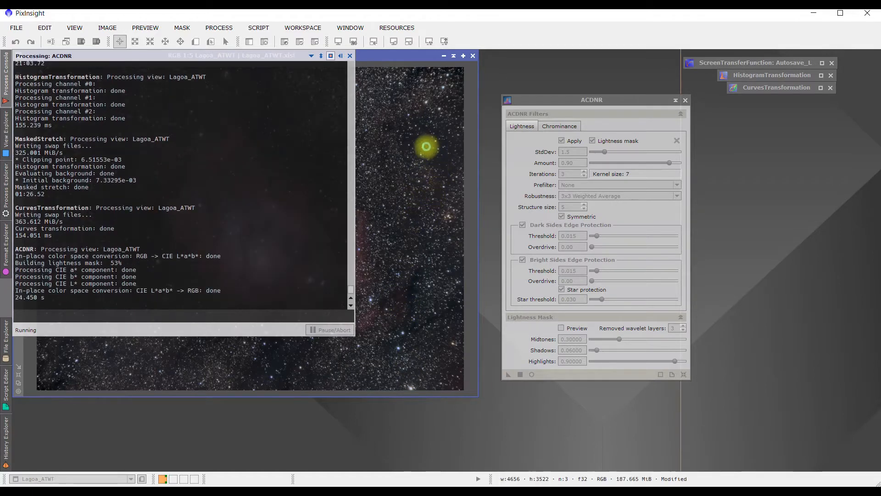
- Compare the dark star field beside the nebula at 6:1 with and without the noise reduction
scroll(367, 178, "up", 2)
scroll(267, 253, "up", 3)
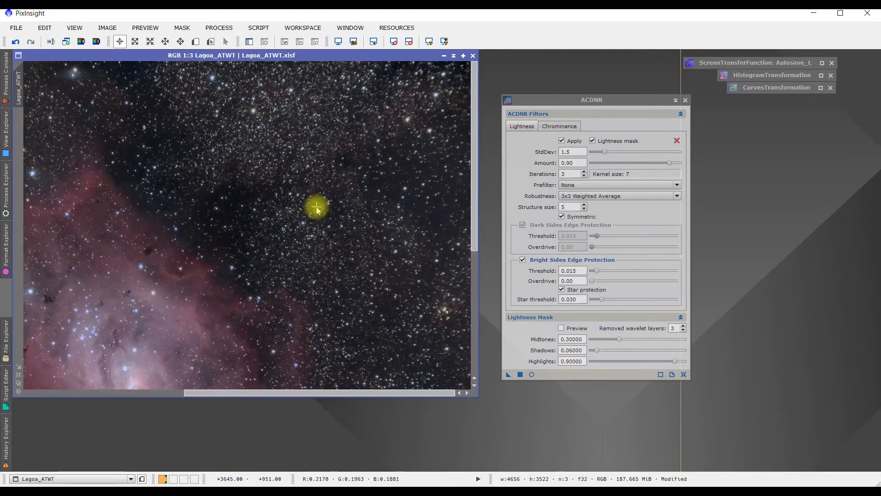
scroll(319, 248, "up", 4)
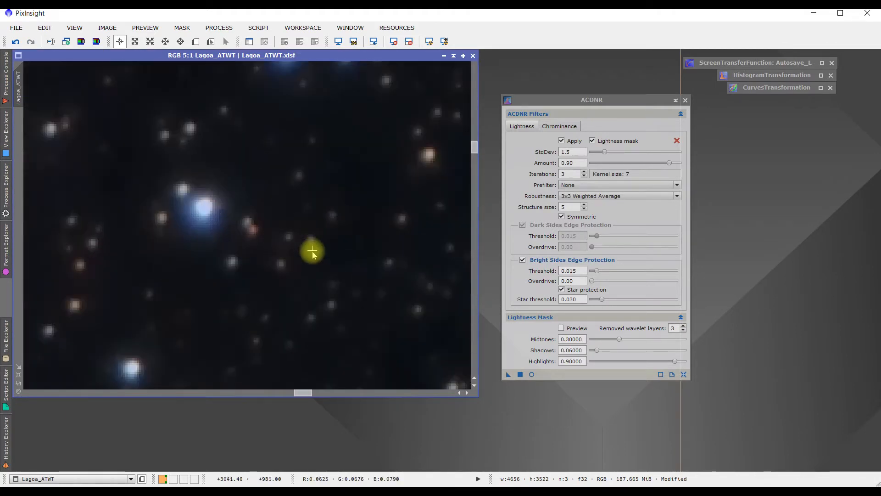
left_click(16, 43)
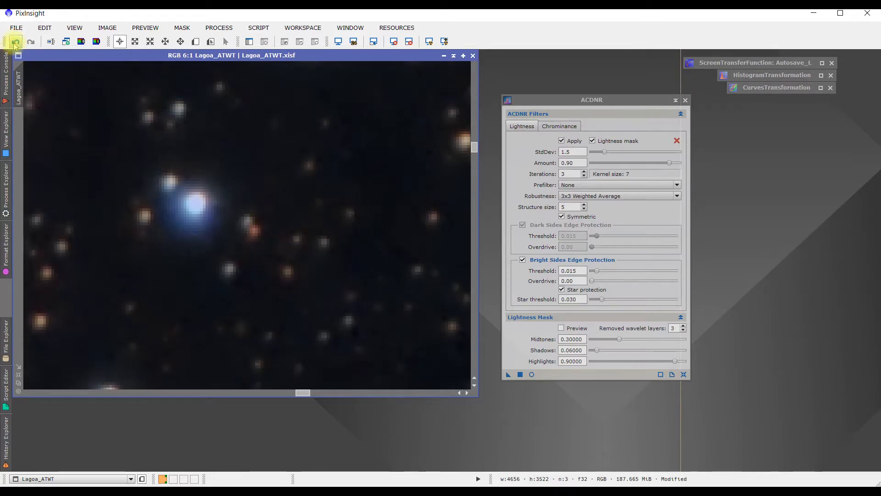
left_click(31, 43)
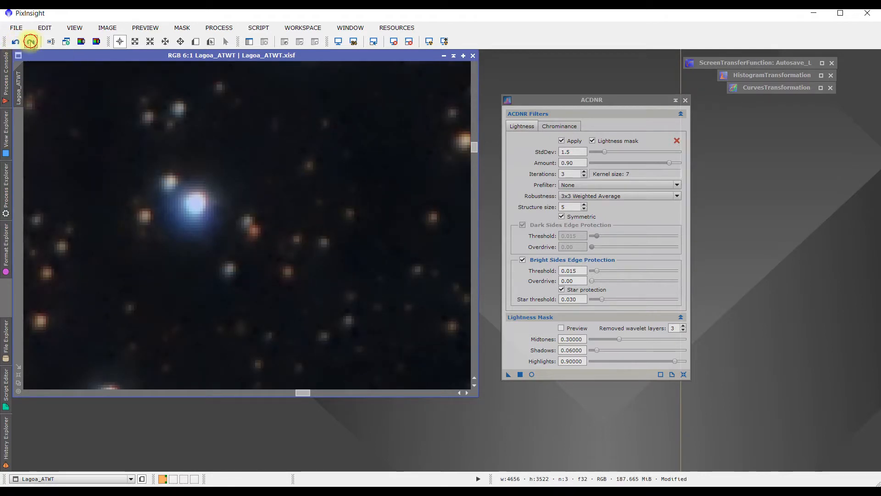
left_click(15, 42)
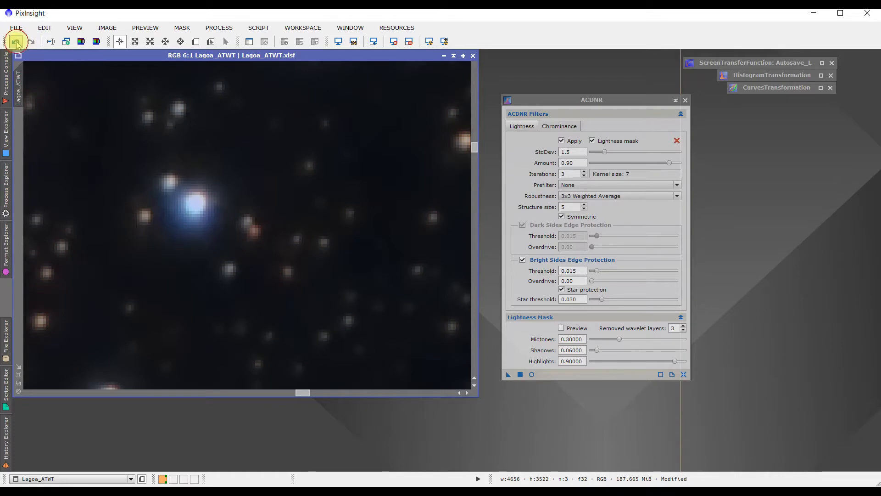
left_click(30, 42)
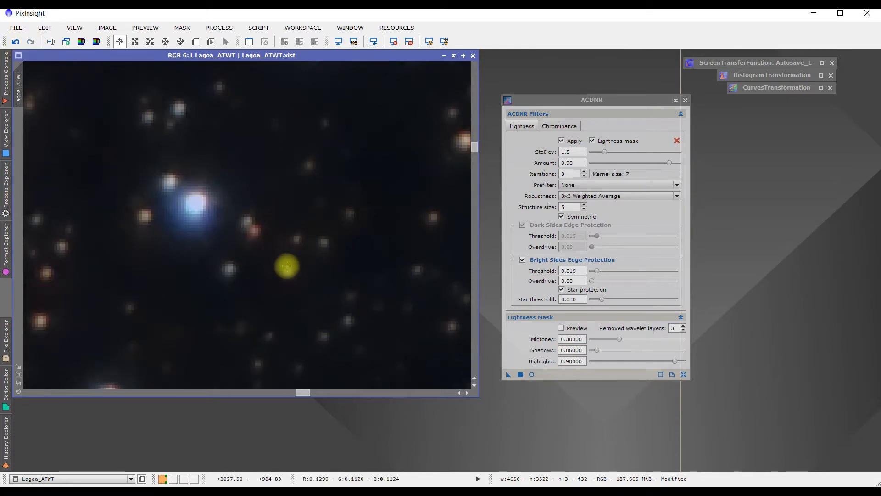
- Compare the dark lanes in the nebula's core at 2:1 with and without the noise reduction
scroll(277, 261, "down", 5)
left_click_drag(248, 266, 436, 157)
mouse_move(236, 300)
left_mouse_down()
mouse_move(291, 202)
mouse_move(293, 175)
left_mouse_up()
left_click_drag(211, 286, 276, 129)
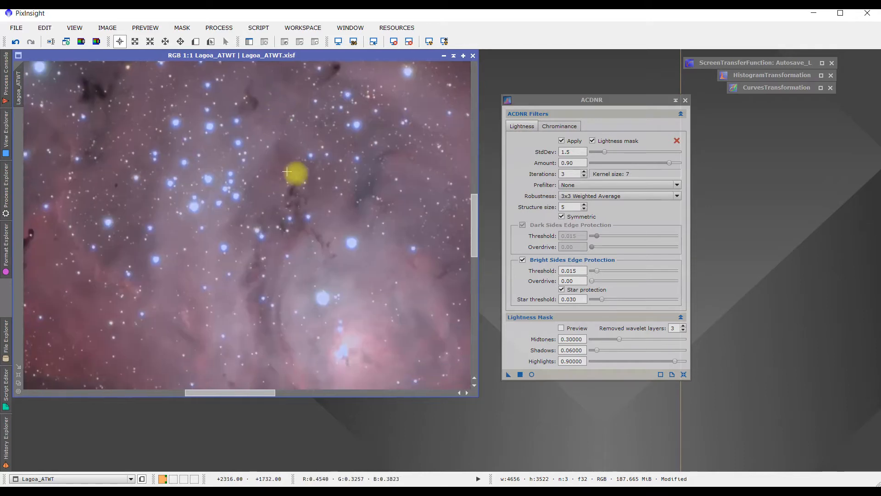
scroll(309, 187, "up", 1)
left_click_drag(341, 200, 224, 238)
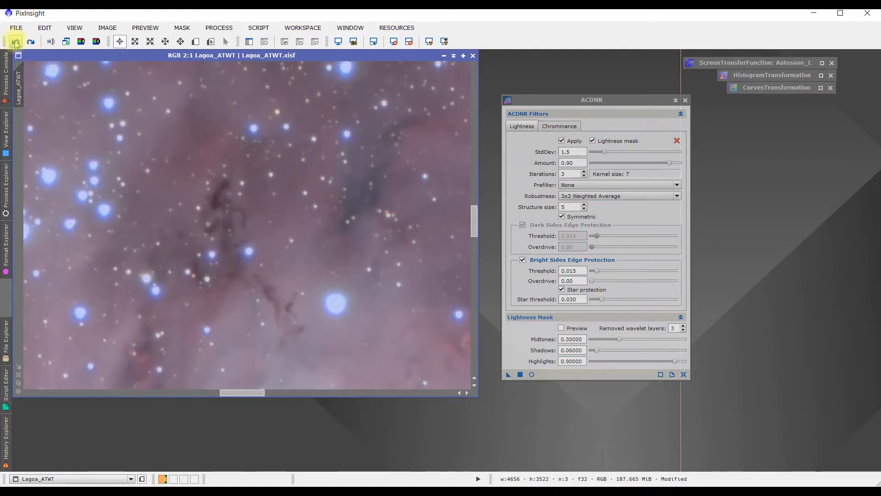
left_click(32, 42)
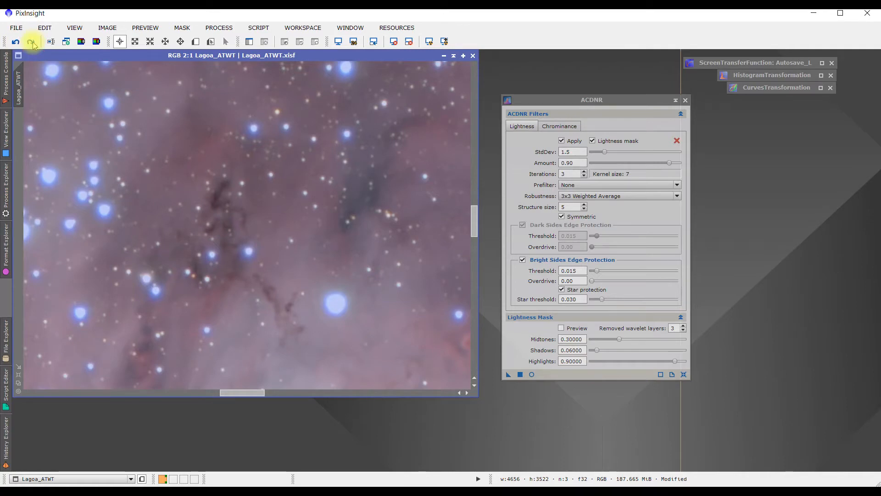
left_click(15, 43)
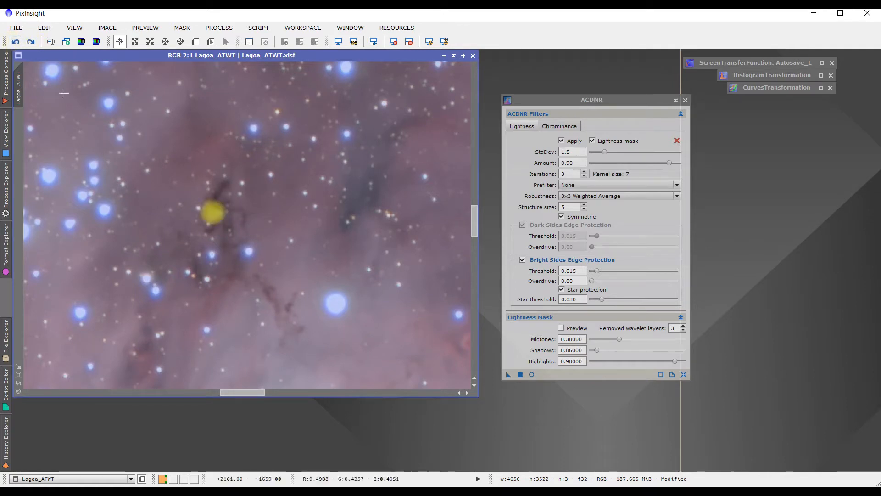
- Return to the full 1:5 view and compare the whole image with and without the noise reduction
scroll(286, 262, "down", 2)
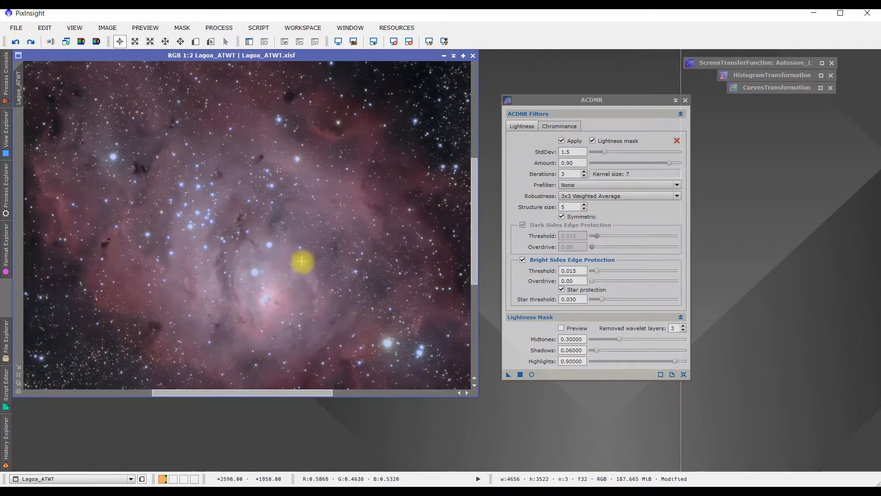
scroll(300, 262, "down", 1)
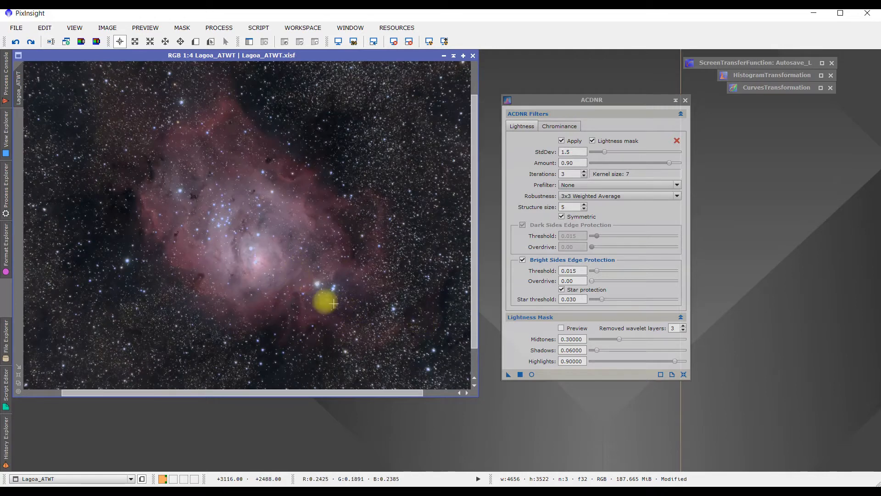
scroll(335, 330, "down", 1)
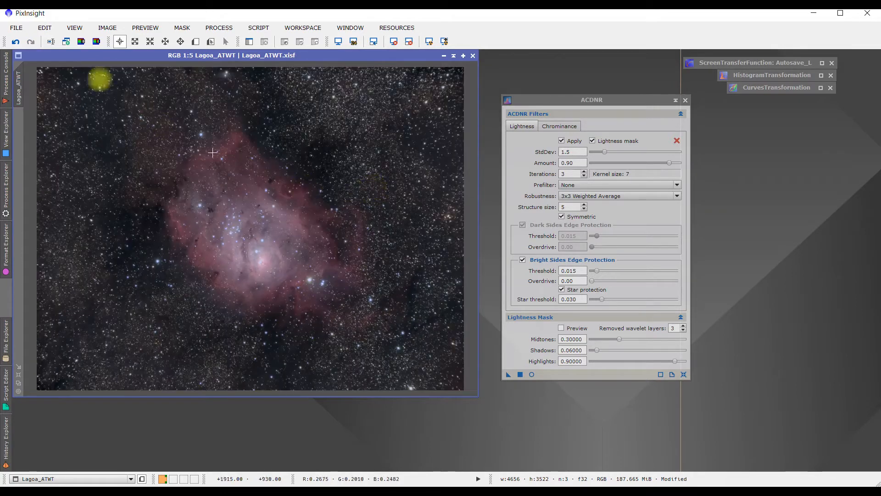
left_click(15, 43)
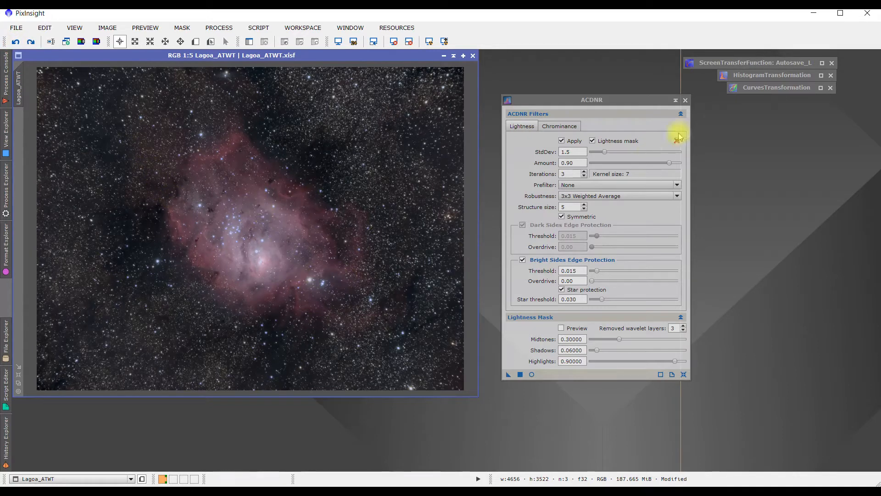
- Close ACDNR, open TGVDenoise, and apply it to Lagoa_ATWT with the default settings in RGB/K mode
left_click(686, 100)
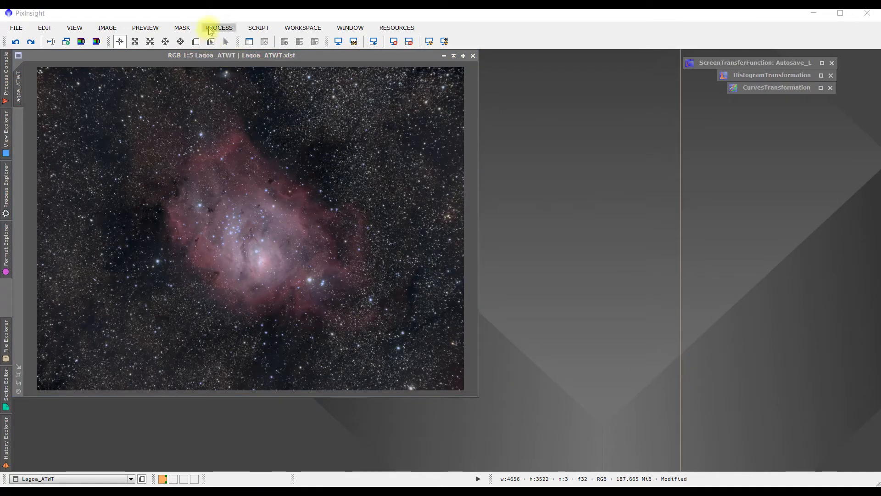
left_click(219, 29)
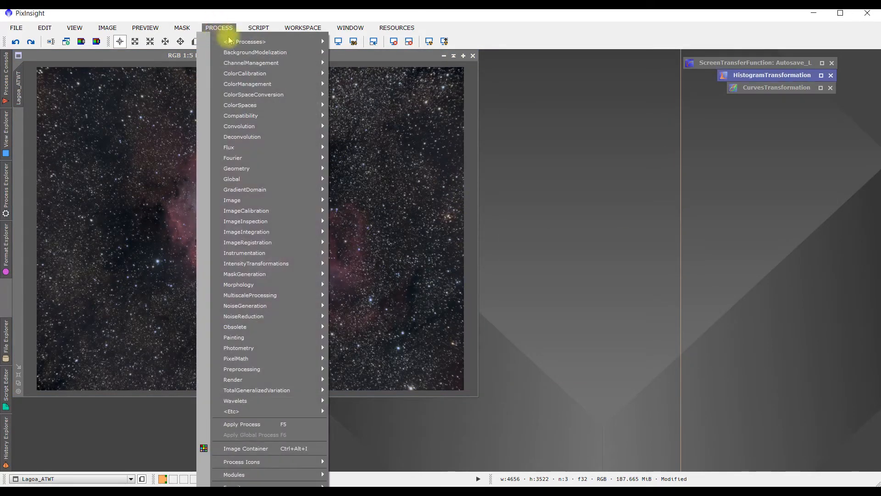
mouse_move(239, 41)
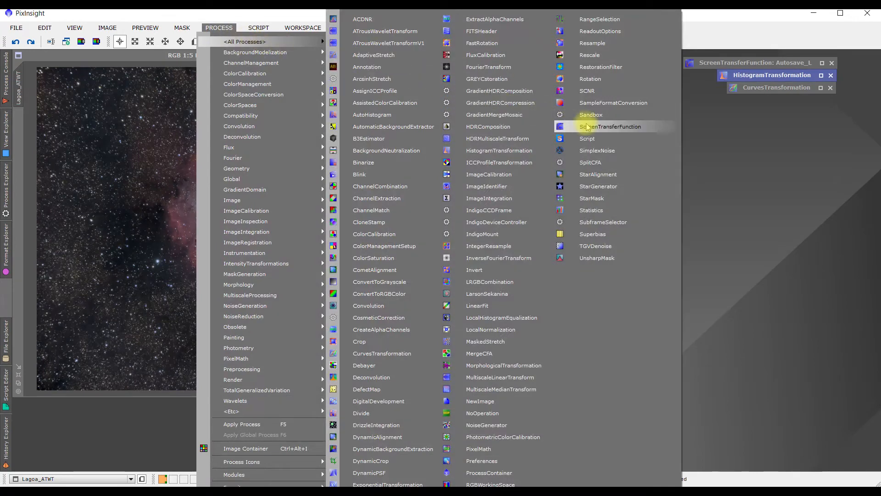
left_click(597, 246)
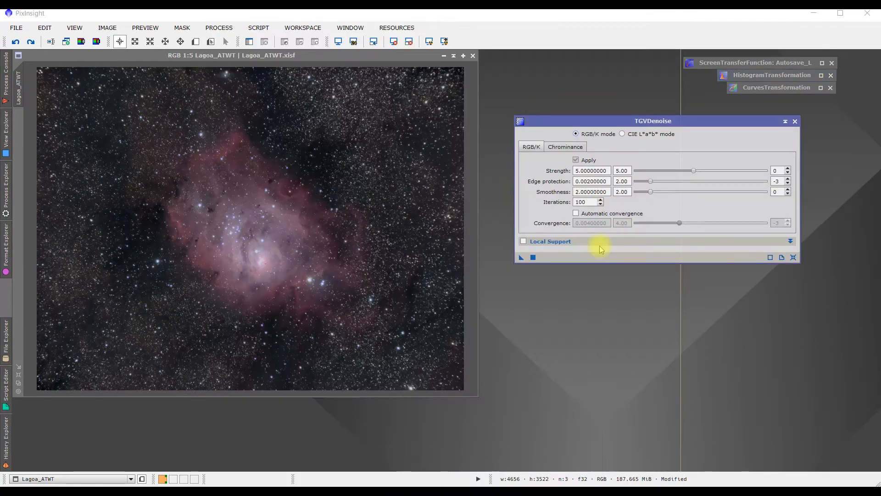
left_click_drag(632, 127, 615, 127)
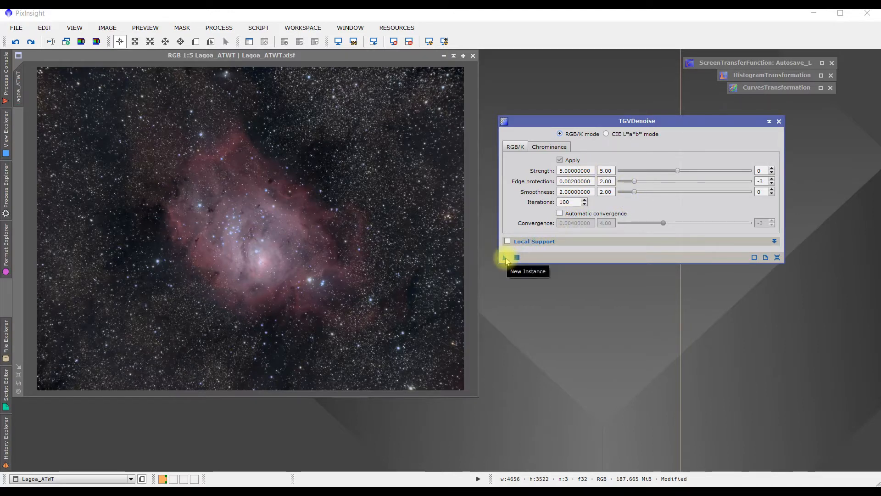
left_click_drag(506, 260, 366, 233)
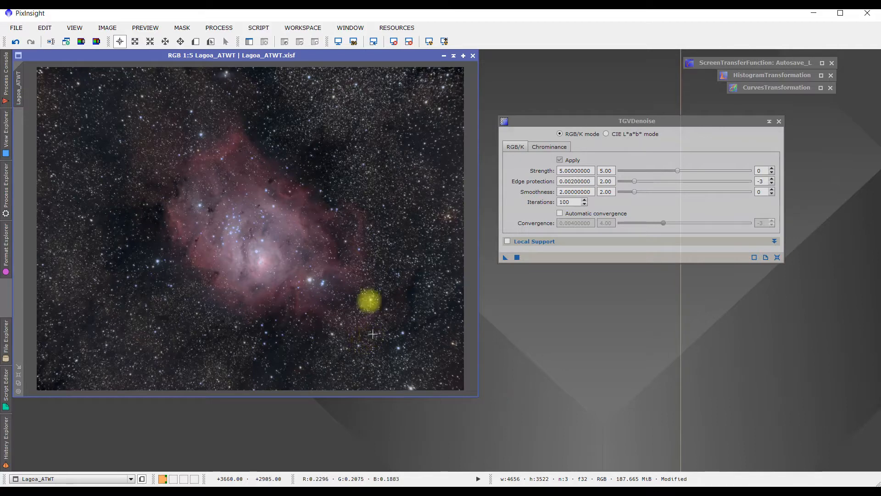
- Examine the dark star fields around the nebula at up to 8:1 to judge the TGVDenoise result
scroll(277, 204, "up", 2)
scroll(163, 296, "up", 2)
scroll(268, 211, "up", 2)
scroll(271, 214, "up", 4)
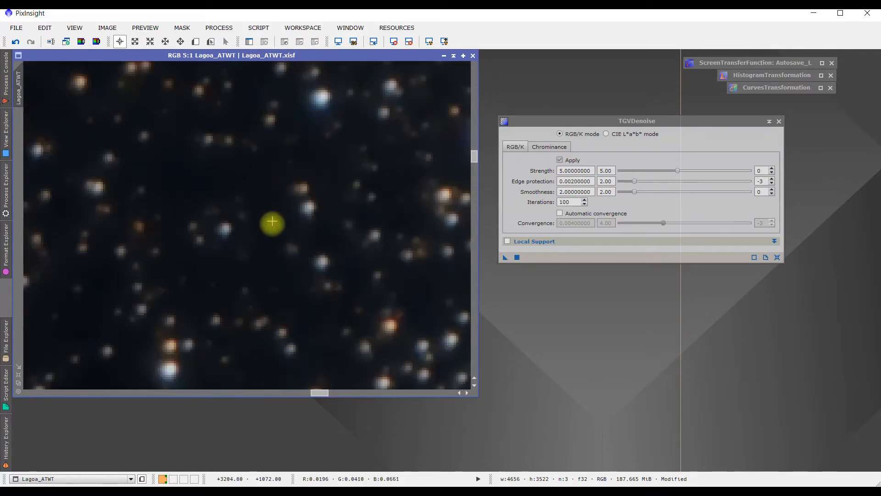
left_click_drag(283, 227, 37, 293)
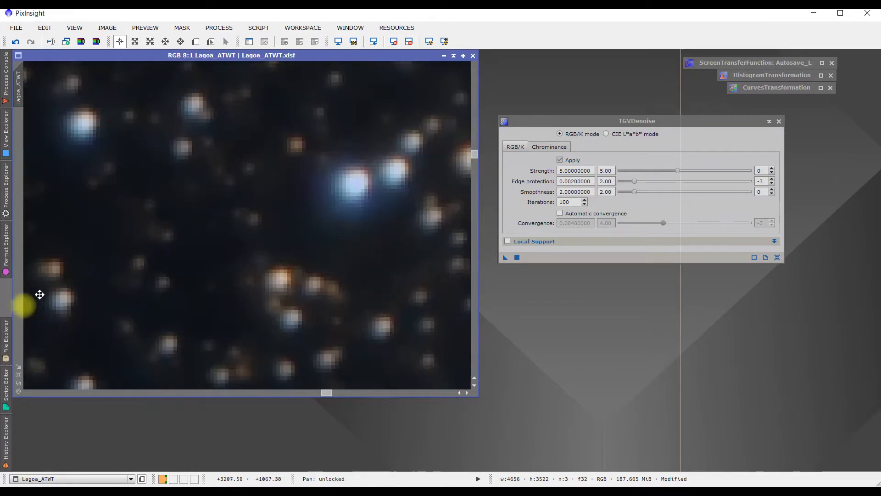
left_click_drag(294, 220, 37, 335)
left_click_drag(292, 177, 99, 339)
left_click_drag(354, 161, 388, 162)
scroll(236, 271, "down", 7)
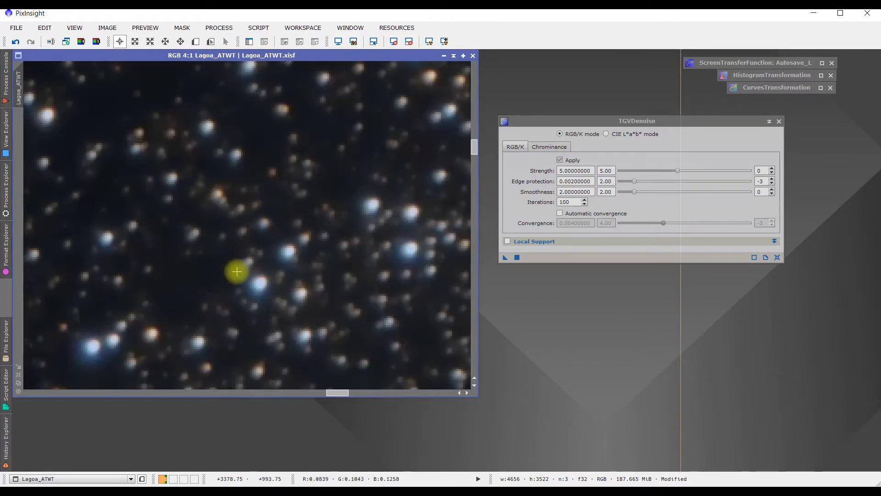
left_click_drag(243, 323, 373, 24)
left_click_drag(245, 307, 374, 21)
left_click_drag(265, 245, 267, 51)
scroll(257, 248, "up", 3)
scroll(258, 249, "down", 4)
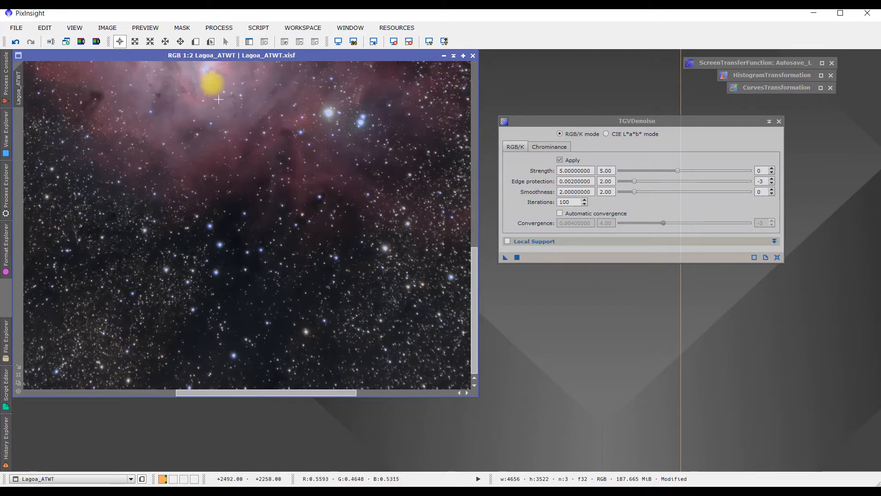
- Examine the dark lanes in the nebula's core at 2:1 and 4:1 after TGVDenoise
left_click_drag(274, 85, 303, 319)
scroll(275, 187, "up", 2)
scroll(275, 187, "up", 1)
left_click_drag(338, 214, 185, 289)
scroll(195, 267, "down", 1)
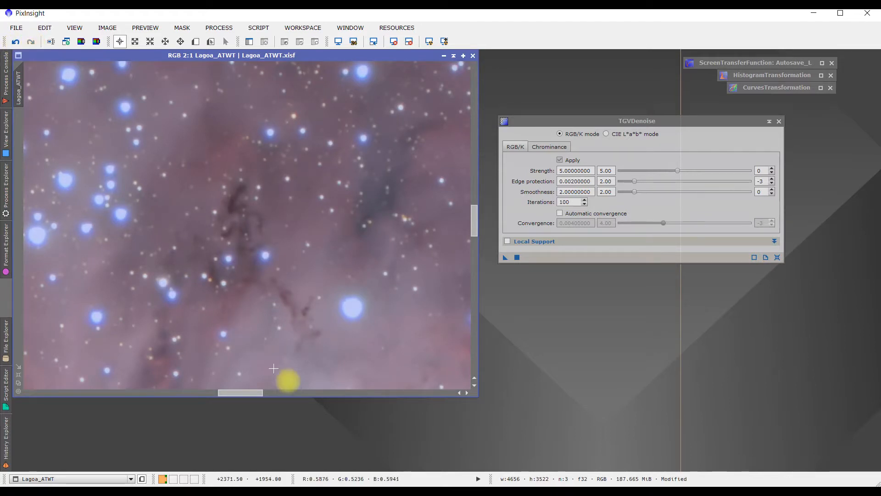
scroll(301, 343, "up", 2)
left_click_drag(313, 340, 230, 247)
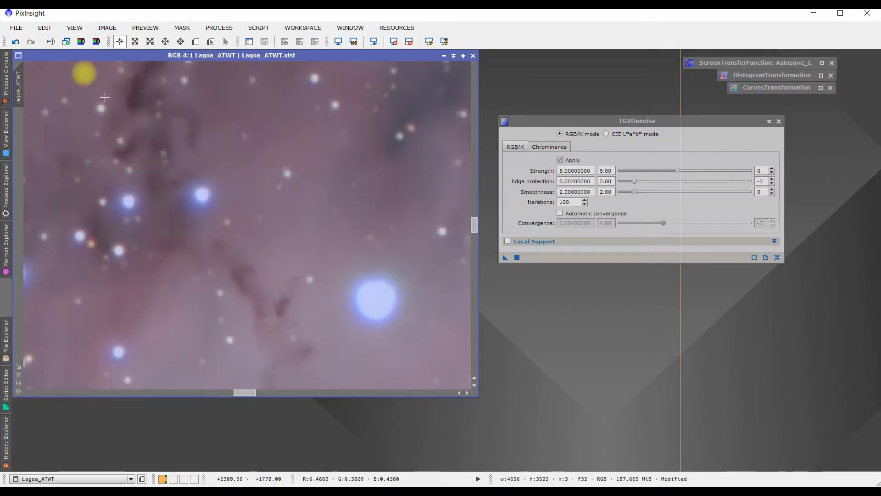
- Undo the TGVDenoise noise reduction on Lagoa_ATWT and return to the full 1:5 view
left_click(15, 42)
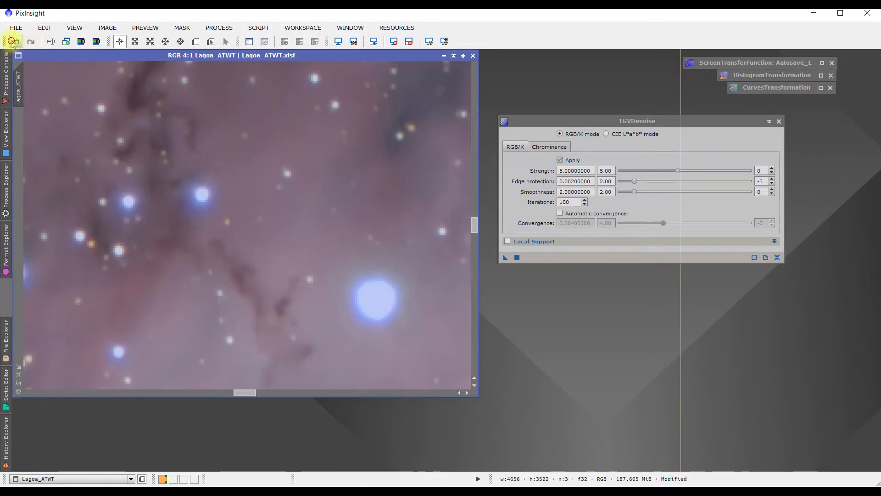
scroll(236, 244, "down", 1)
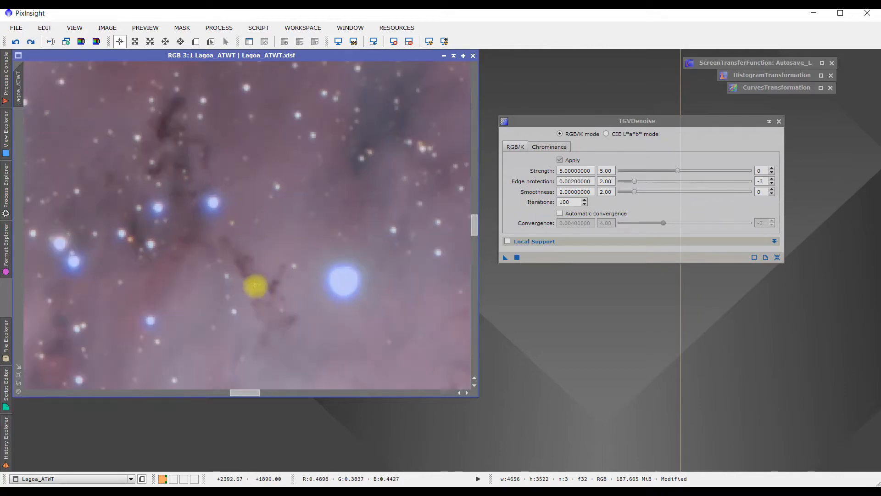
scroll(255, 285, "down", 7)
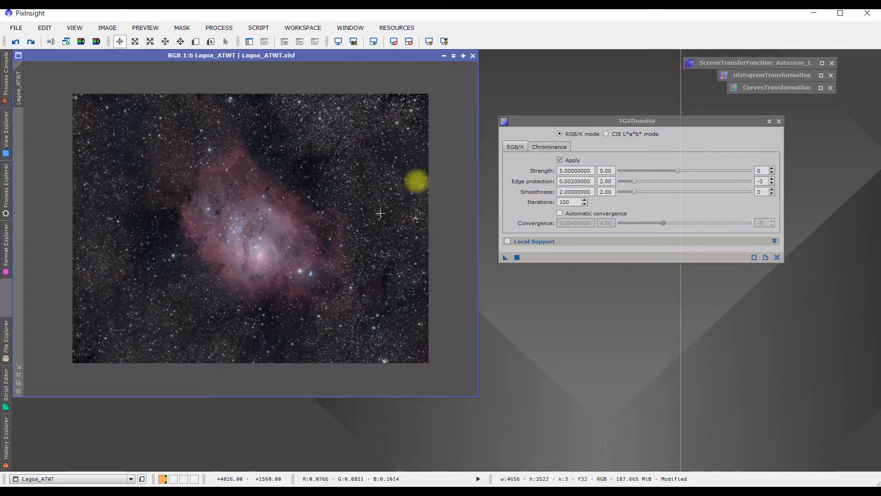
left_click_drag(568, 121, 549, 123)
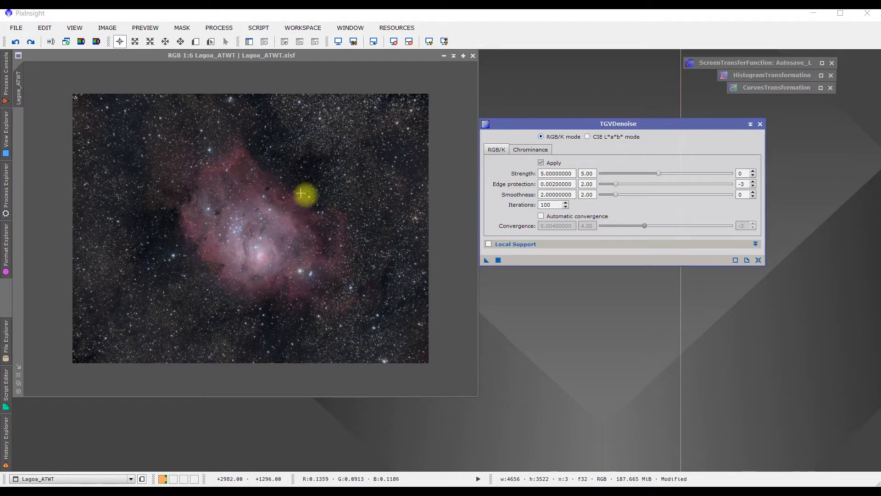
scroll(319, 222, "up", 1)
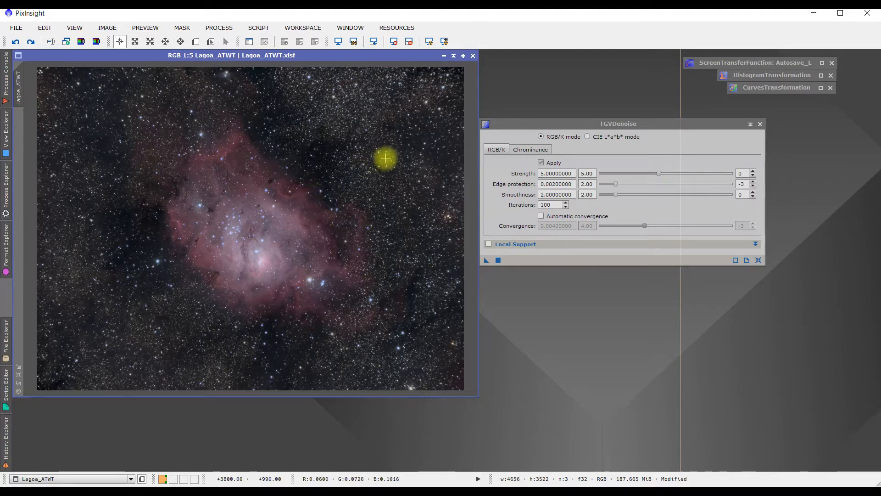
scroll(380, 182, "up", 2)
scroll(232, 252, "up", 2)
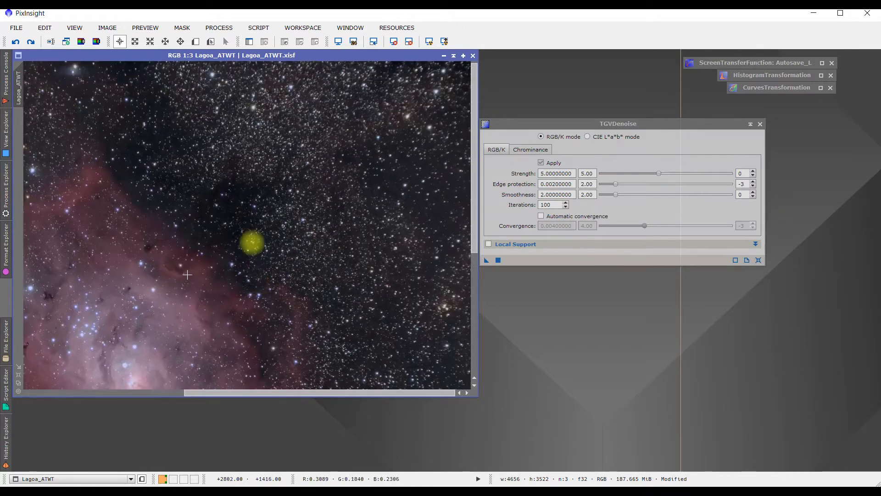
scroll(282, 232, "down", 4)
scroll(282, 233, "down", 1)
scroll(285, 235, "up", 1)
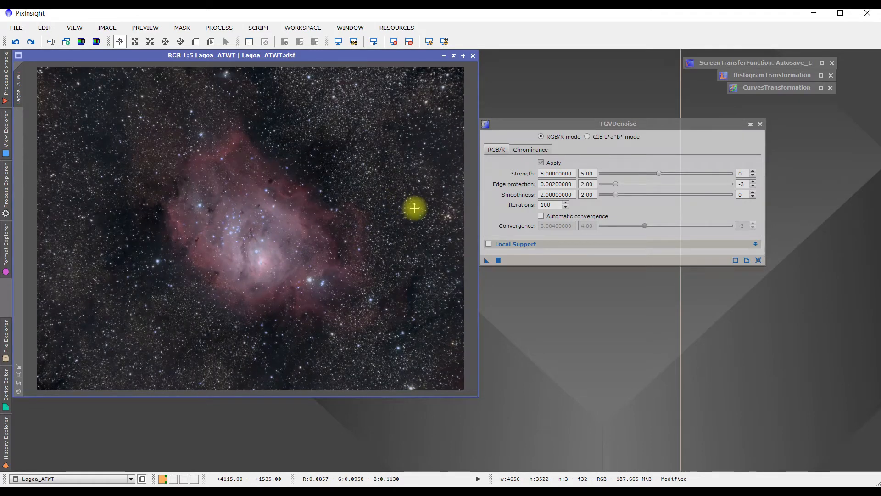
- Close TGVDenoise and inspect the shadow end of the Lagoa_ATWT histogram in HistogramTransformation
left_click_drag(551, 124, 573, 124)
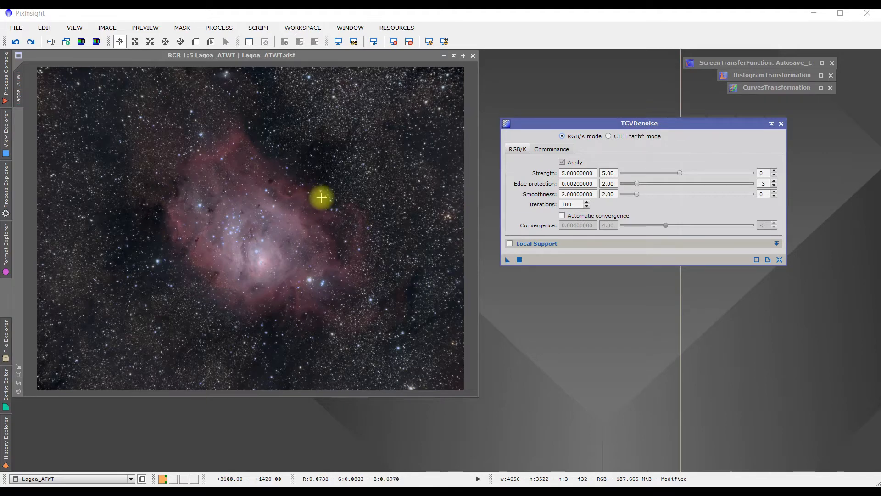
left_click(781, 124)
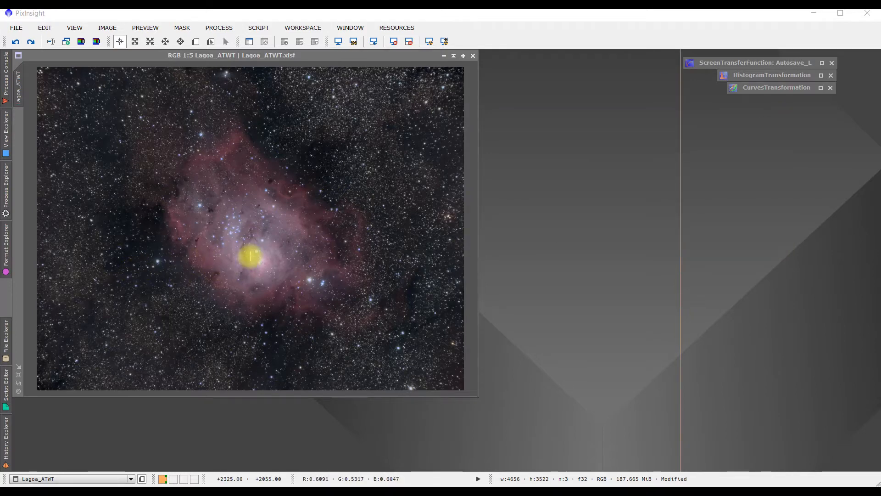
left_click(822, 77)
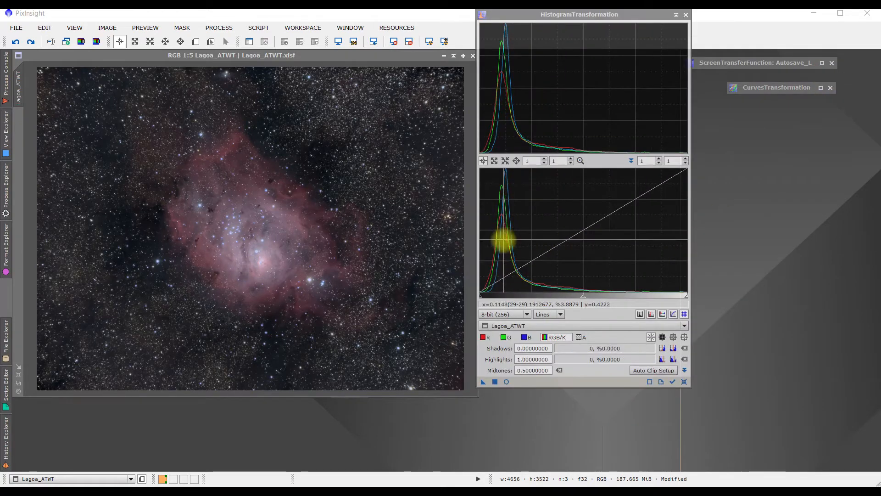
scroll(505, 241, "up", 4)
left_click(684, 259)
scroll(527, 276, "up", 1)
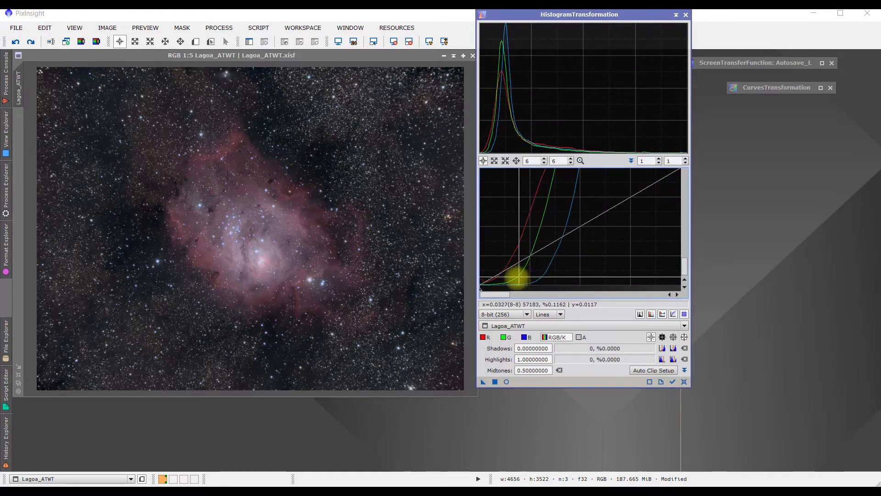
scroll(571, 246, "down", 5)
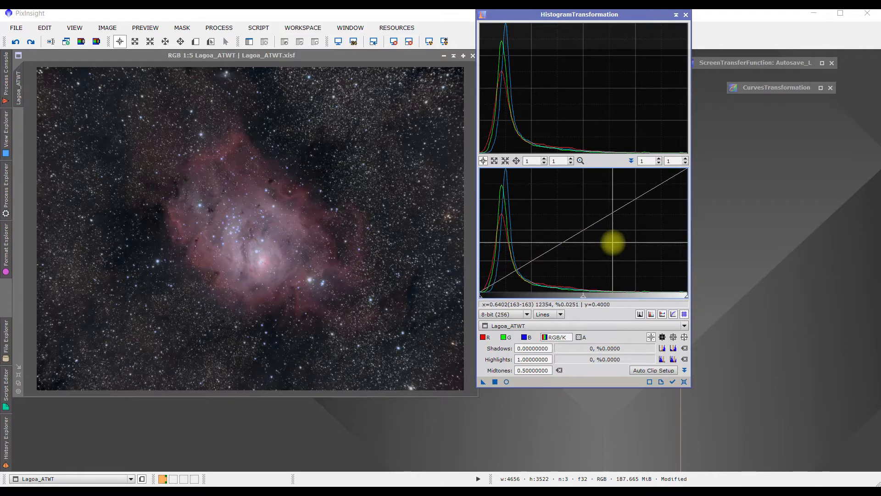
- Try raising the histogram's shadows clipping point to about 0.037, return it to 0, and collapse HistogramTransformation
scroll(508, 255, "up", 4)
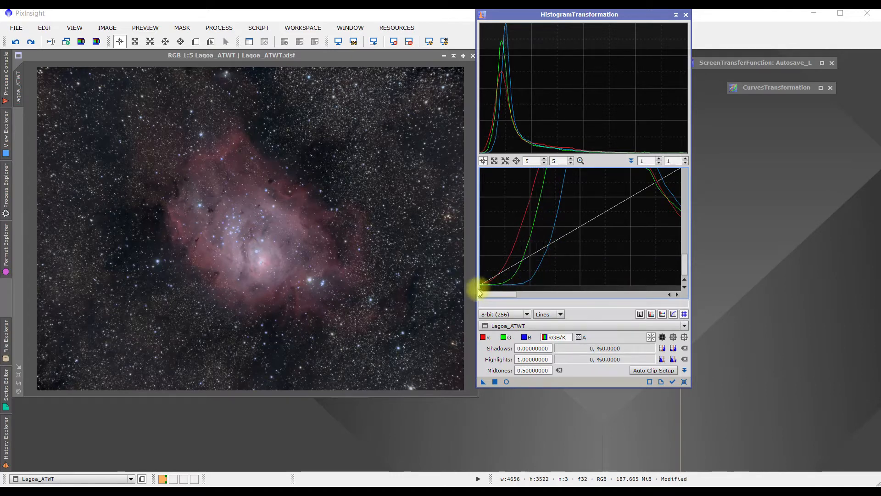
left_click_drag(481, 290, 517, 289)
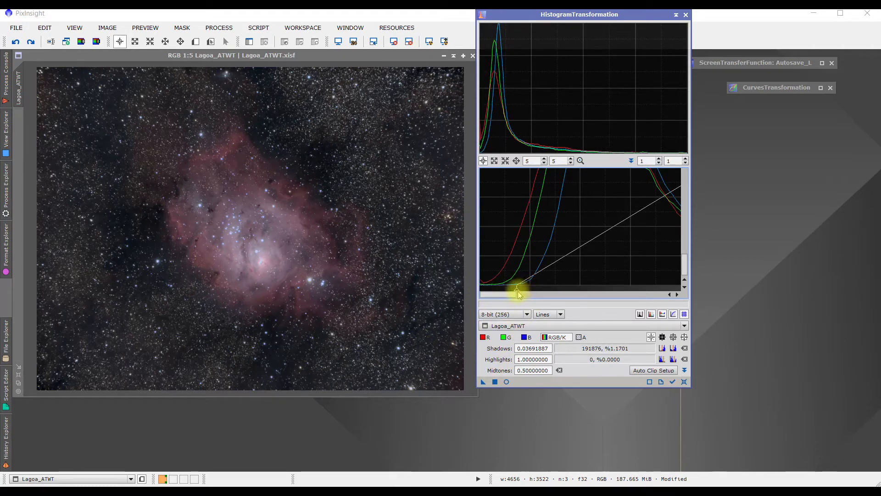
left_click_drag(517, 289, 474, 289)
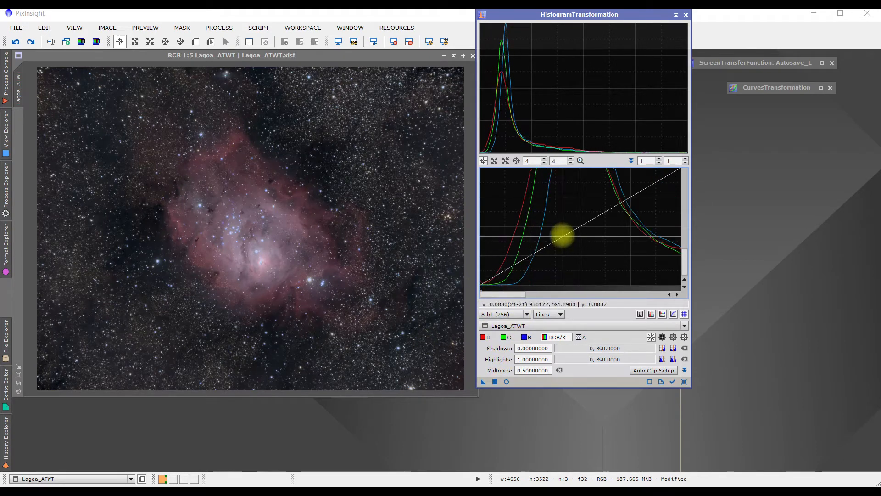
scroll(563, 236, "up", 4)
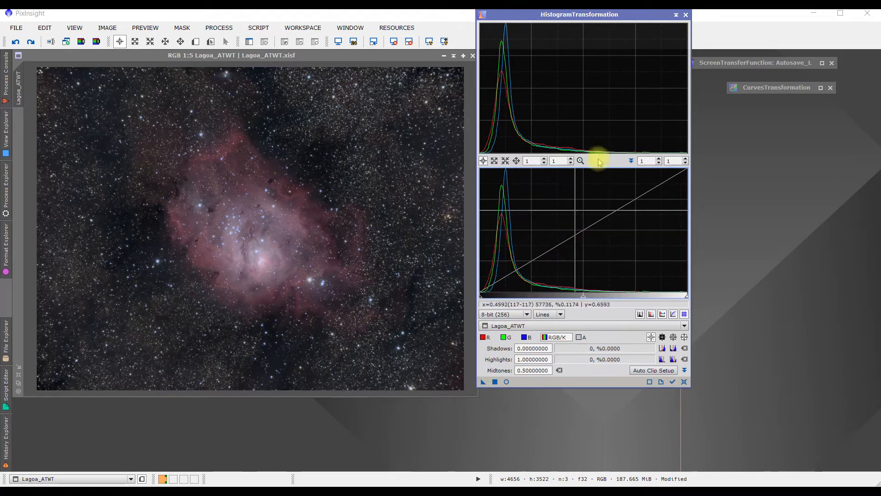
left_click(676, 15)
- Open CurvesTransformation, anchor the RGB/K curve near its midpoint, and start the real-time preview on Lagoa_ATWT
left_click(821, 88)
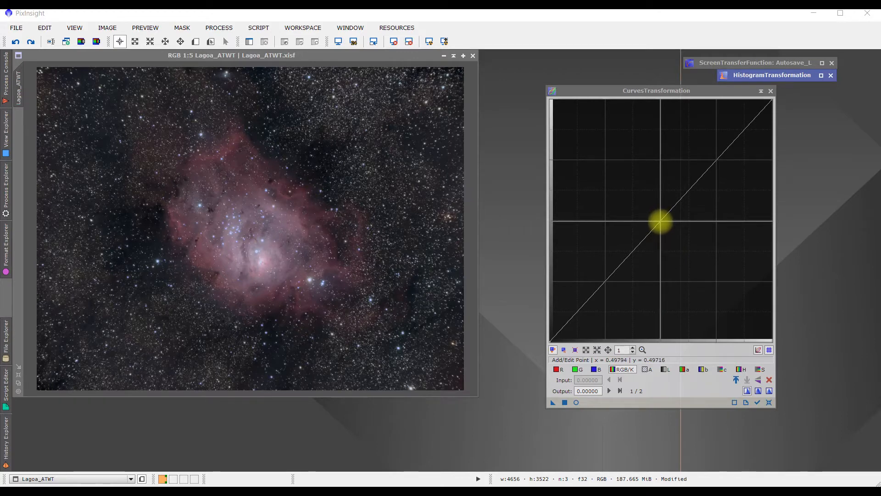
left_click(661, 222)
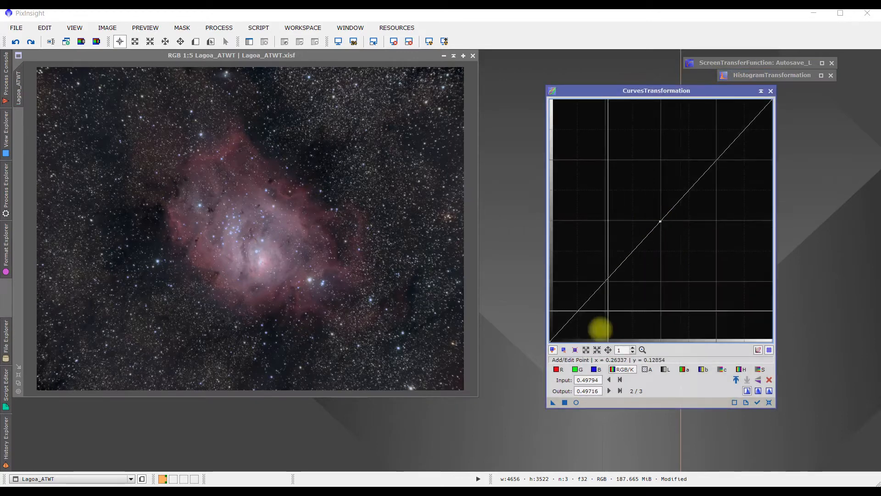
left_click(577, 402)
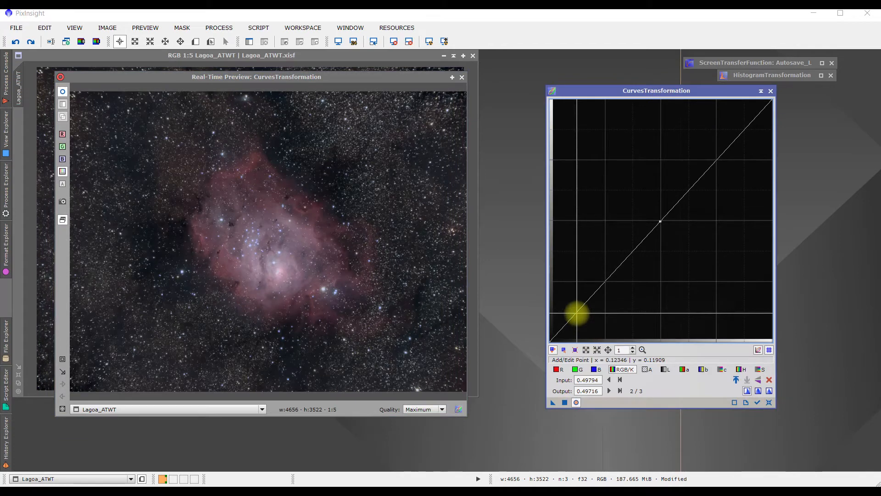
- Try lowering the RGB/K curve's shadows with a point at input 0.12963, output 0.11342, and reset the curve
left_click_drag(577, 313, 579, 314)
scroll(578, 314, "up", 2)
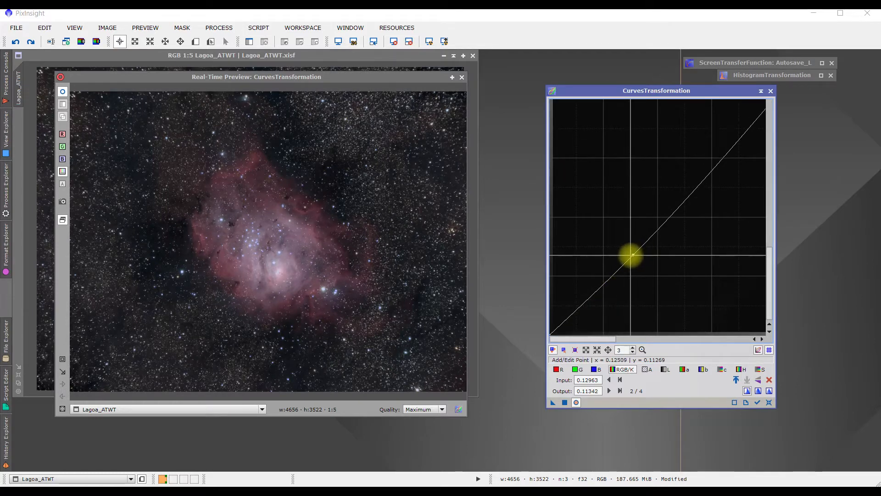
left_click(626, 251)
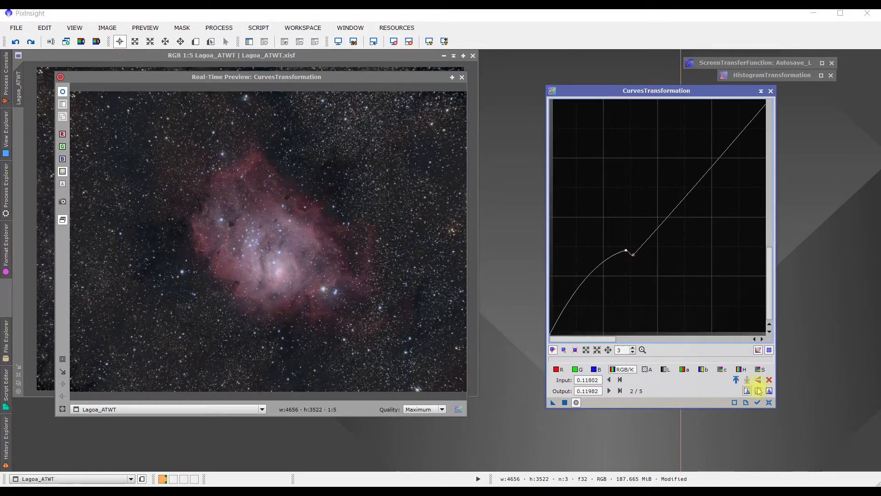
left_click(769, 402)
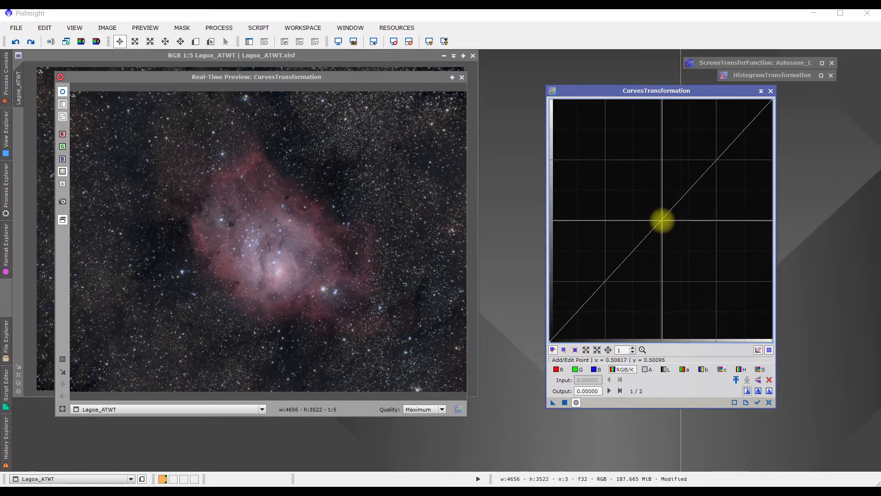
- Anchor the RGB/K curve near its midpoint, lower the shadows with a point at input 0.13786, output 0.11531, and apply the curve to Lagoa_ATWT
left_click(662, 221)
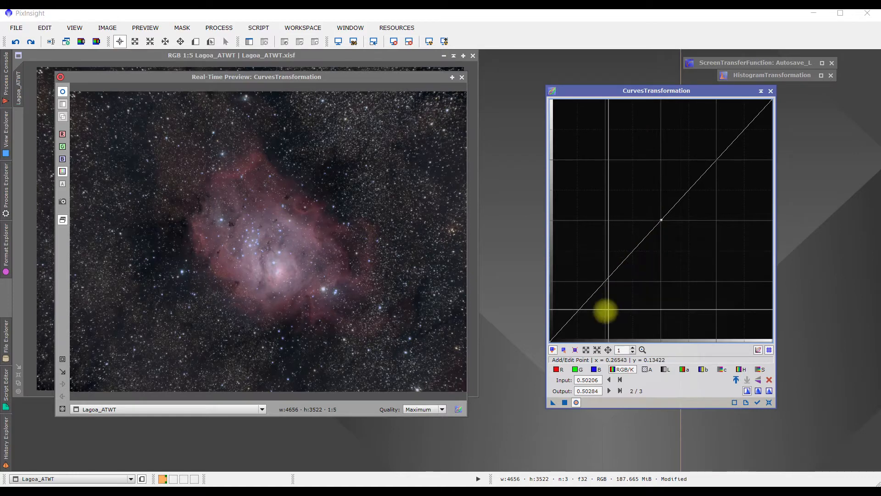
left_click_drag(581, 309, 580, 314)
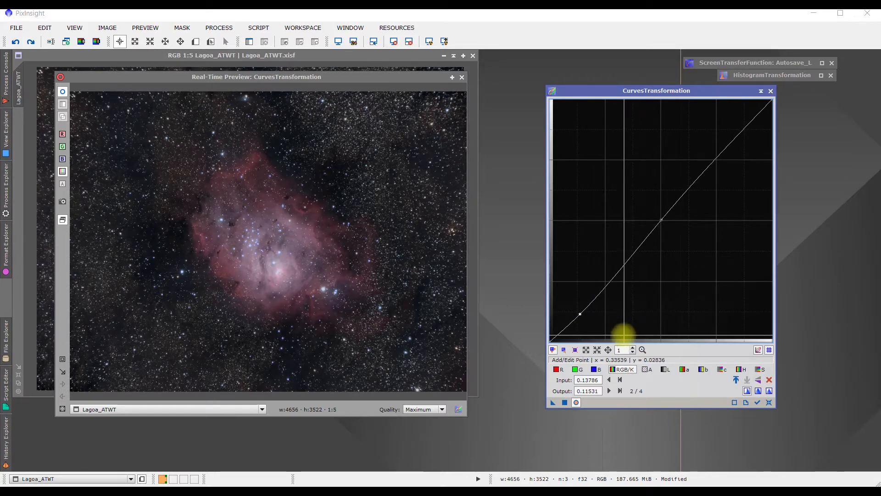
scroll(580, 314, "up", 2)
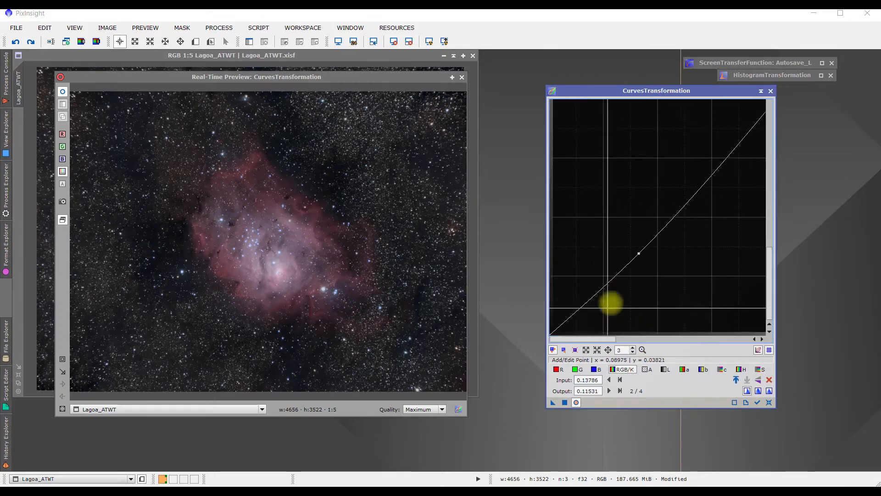
scroll(639, 253, "down", 2)
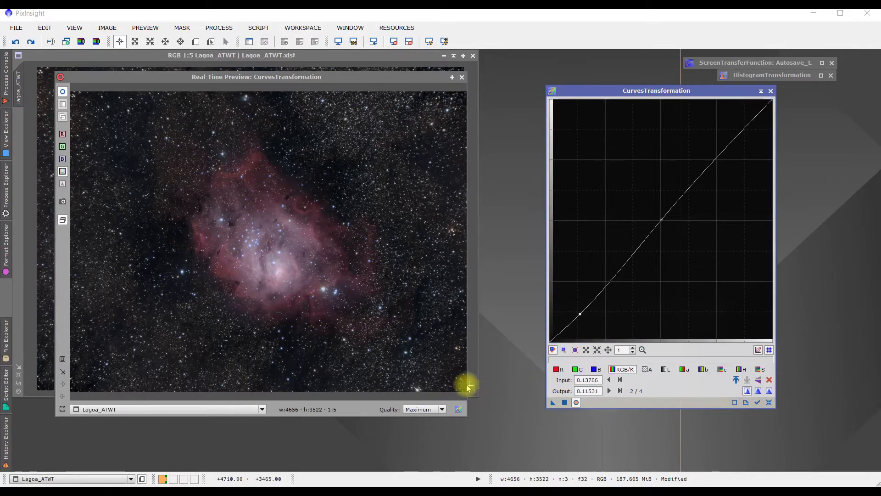
left_click(462, 76)
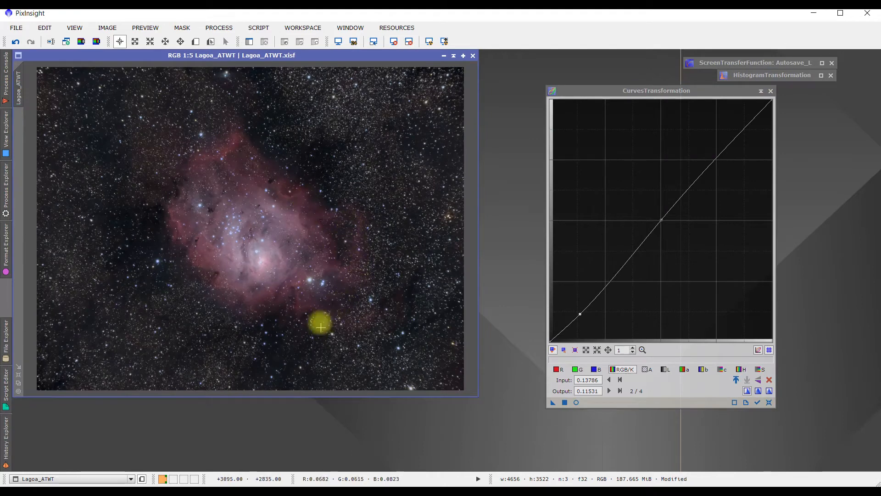
scroll(337, 310, "up", 3)
scroll(287, 275, "down", 4)
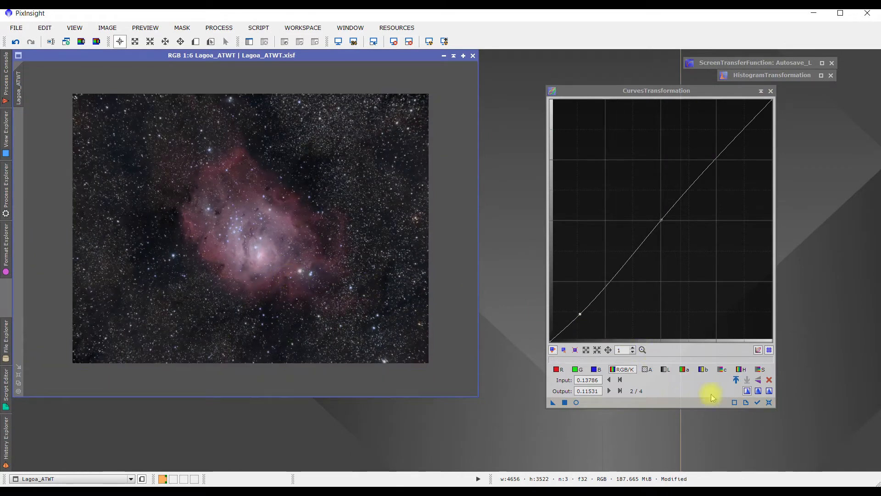
- Reset the curve, preview a midtone lift at input 0.46914, output 0.50662 on RGB/K, and reset it again
left_click(770, 404)
left_click(576, 402)
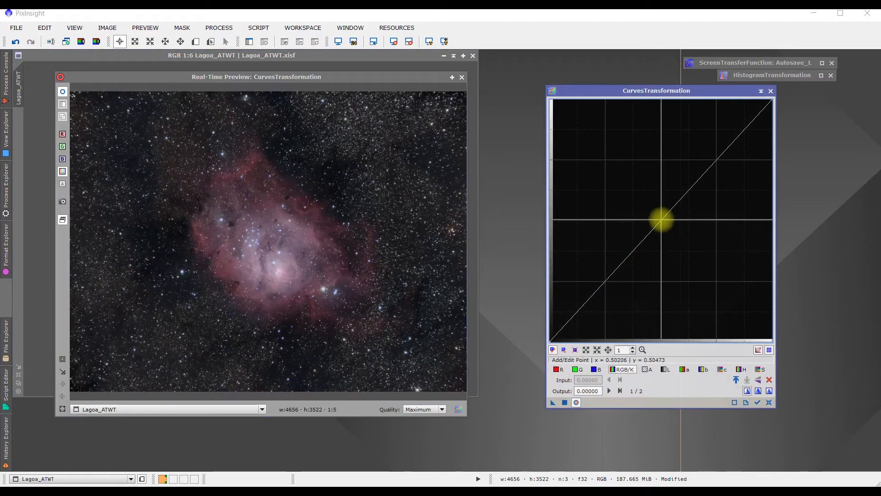
left_click(651, 214)
mouse_move(650, 214)
left_mouse_down()
mouse_move(638, 205)
mouse_move(654, 219)
left_mouse_up()
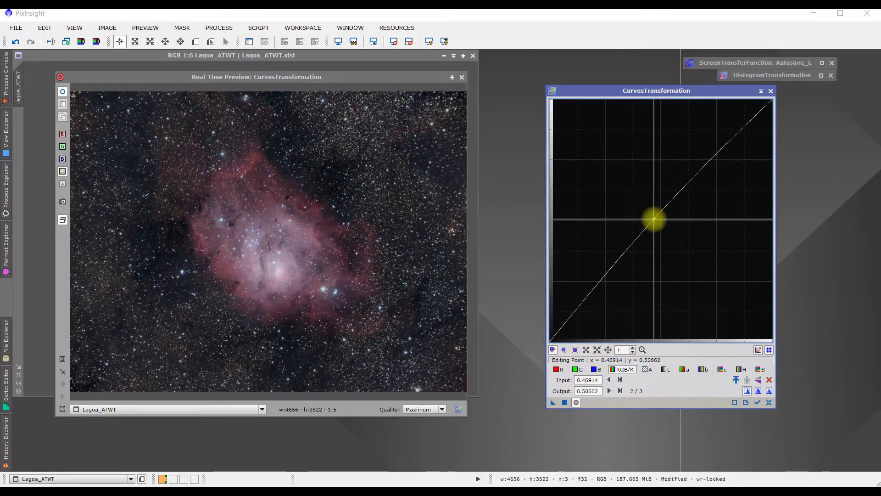
left_click(769, 402)
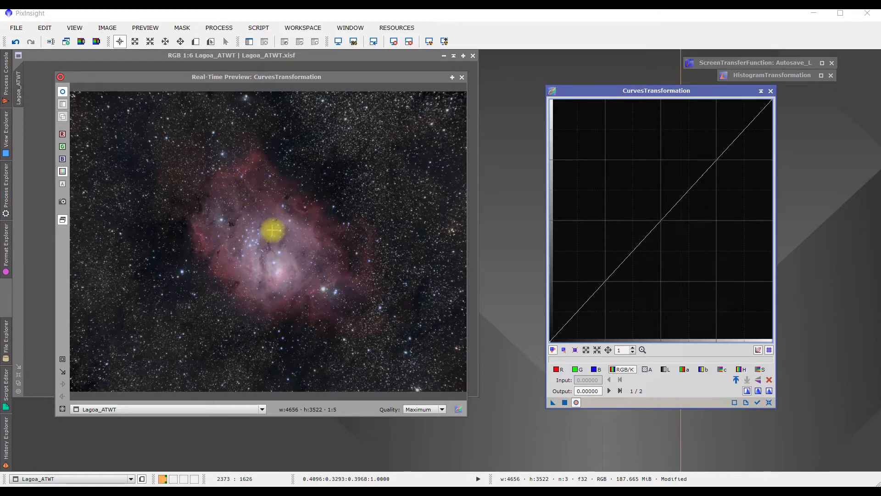
- Close the real-time preview, collapse CurvesTransformation, and inspect the nebula's core and dark structures in Lagoa_ATWT up close
left_click(463, 77)
left_click(761, 91)
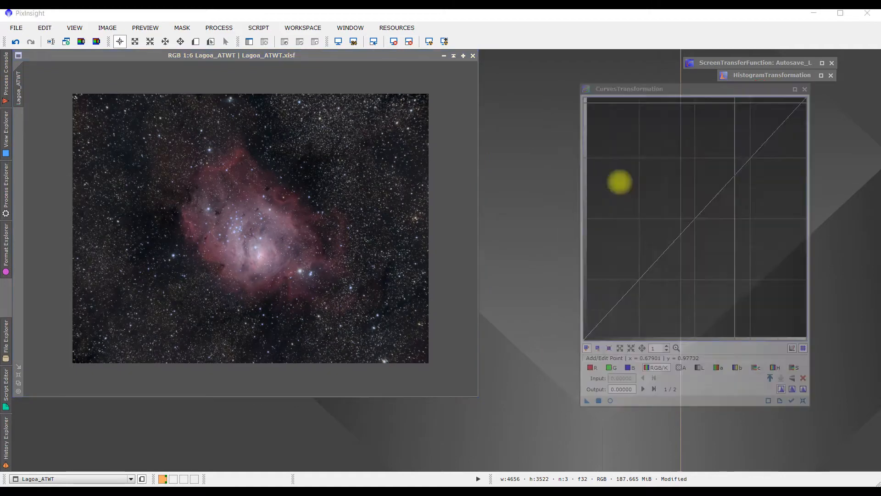
scroll(226, 253, "up", 4)
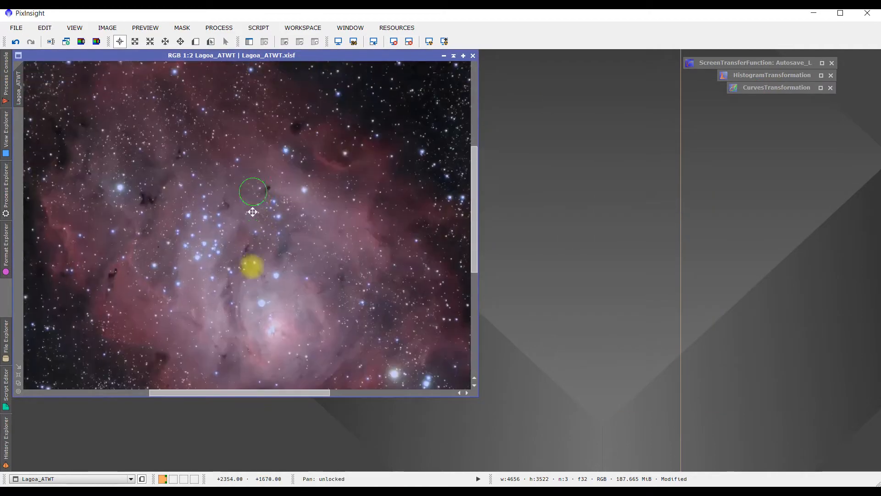
scroll(270, 257, "up", 2)
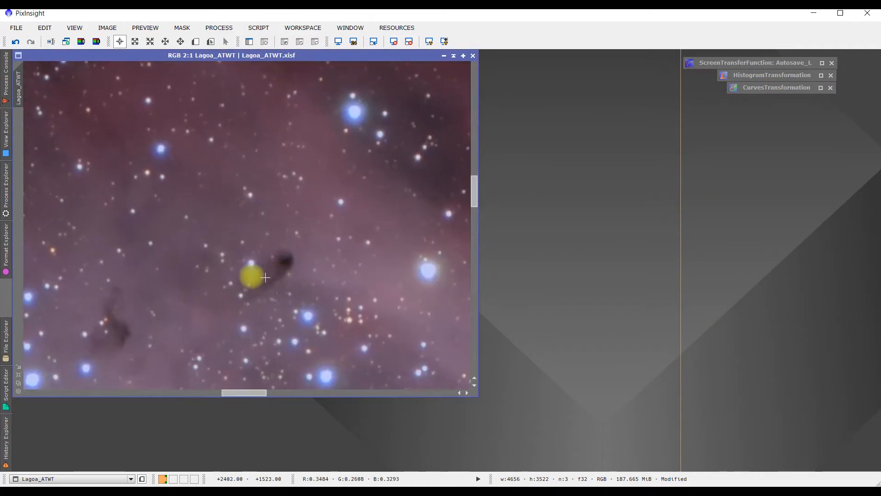
scroll(177, 295, "down", 3)
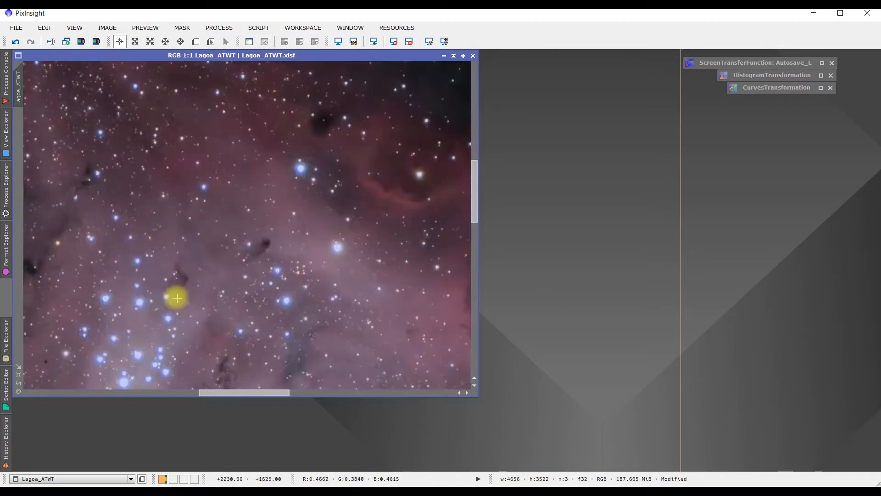
scroll(287, 193, "up", 3)
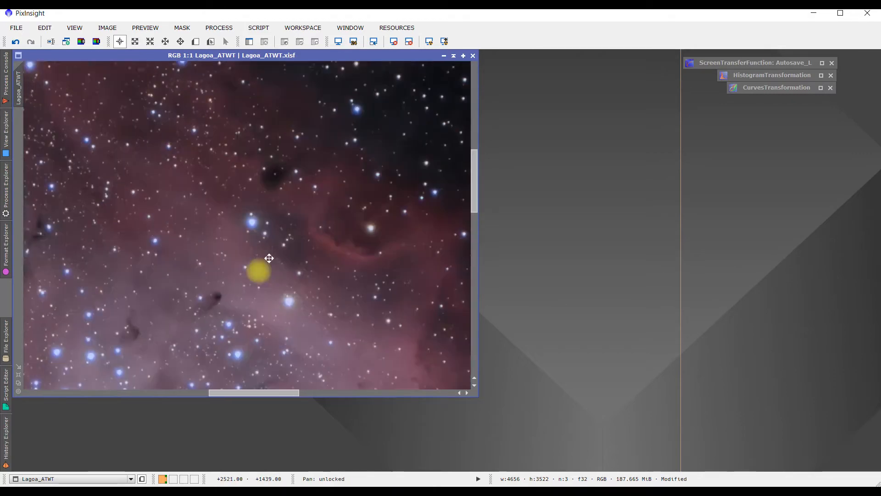
scroll(295, 208, "down", 6)
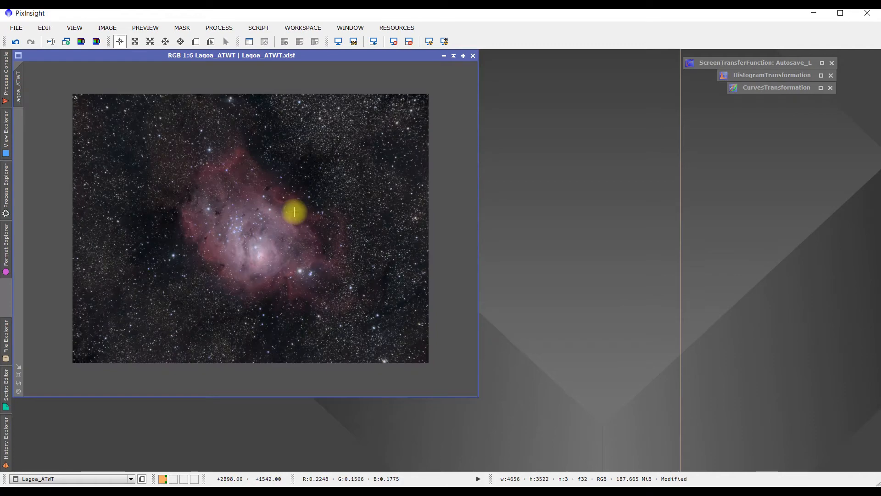
- Open ExponentialTransformation, place it clear of the image, and collapse it with its default settings
left_click(222, 30)
mouse_move(232, 42)
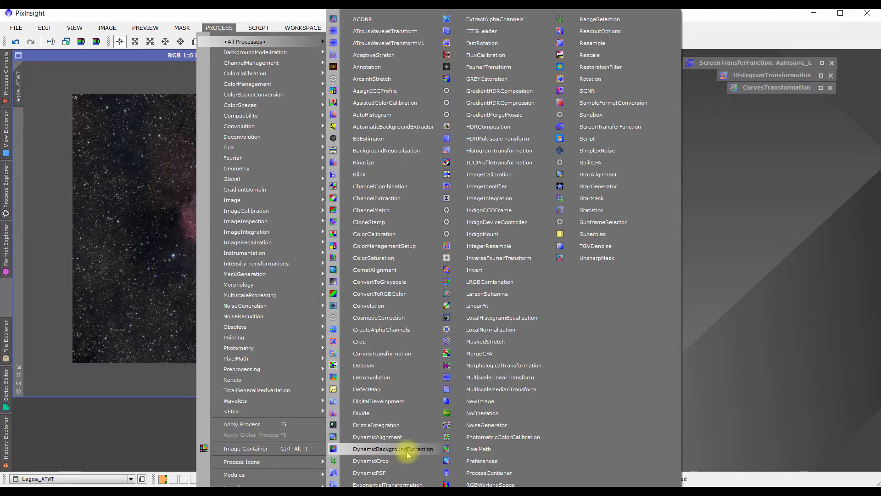
left_click(404, 483)
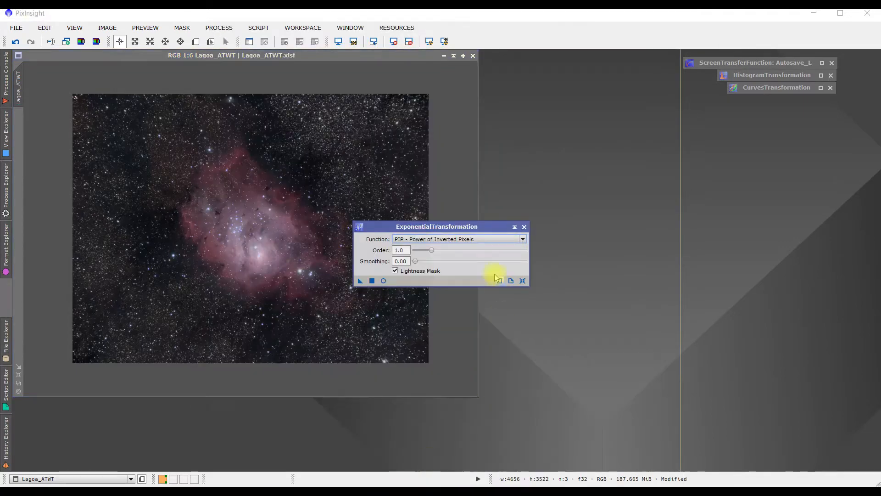
left_click_drag(450, 228, 613, 191)
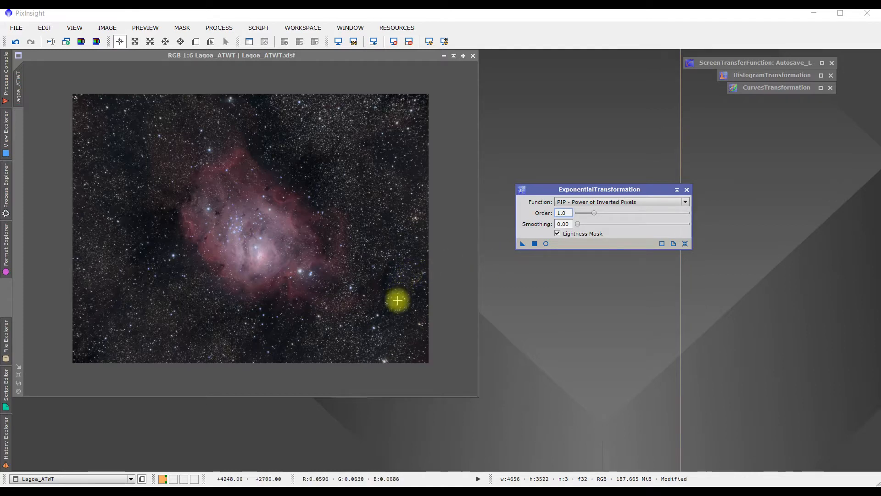
left_click_drag(581, 192, 648, 167)
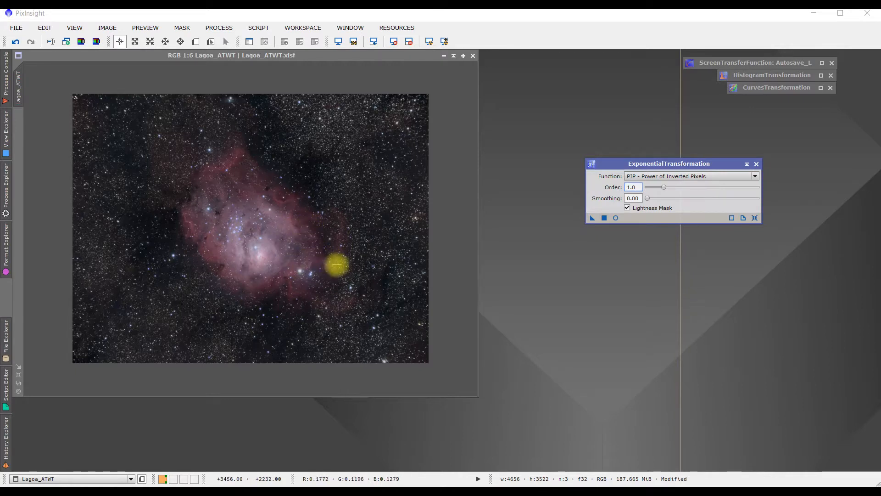
left_click_drag(669, 164, 633, 151)
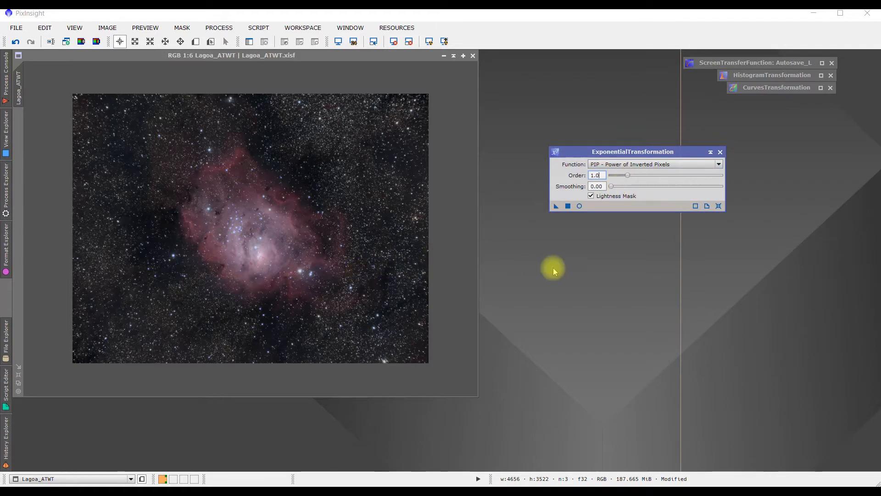
left_click(711, 152)
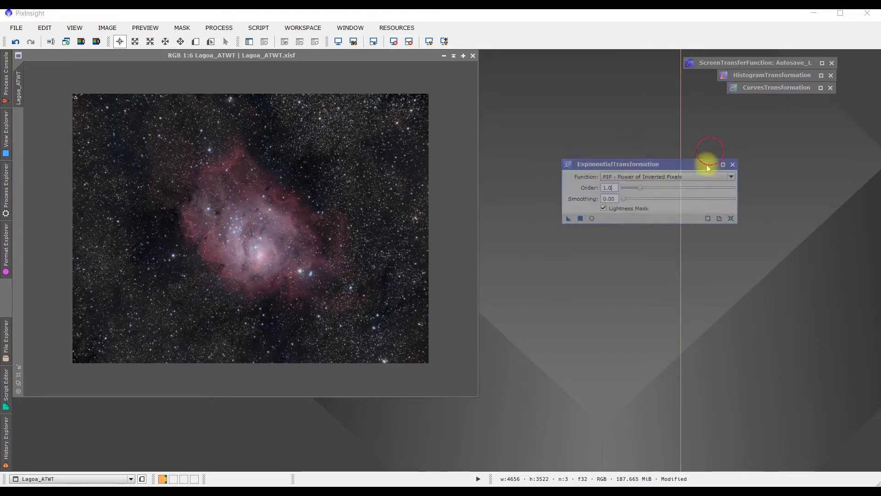
left_click_drag(645, 180, 689, 143)
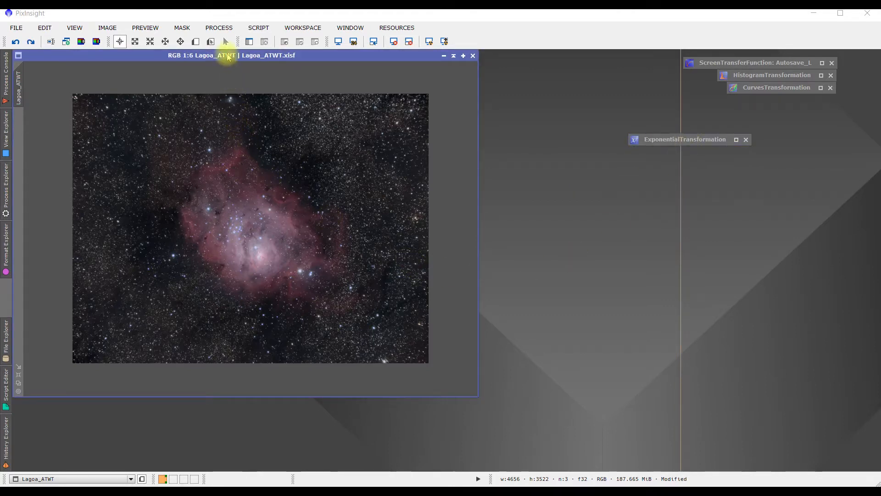
- Rename the Lagoa_ATWT image identifier to Integration
right_click(227, 58)
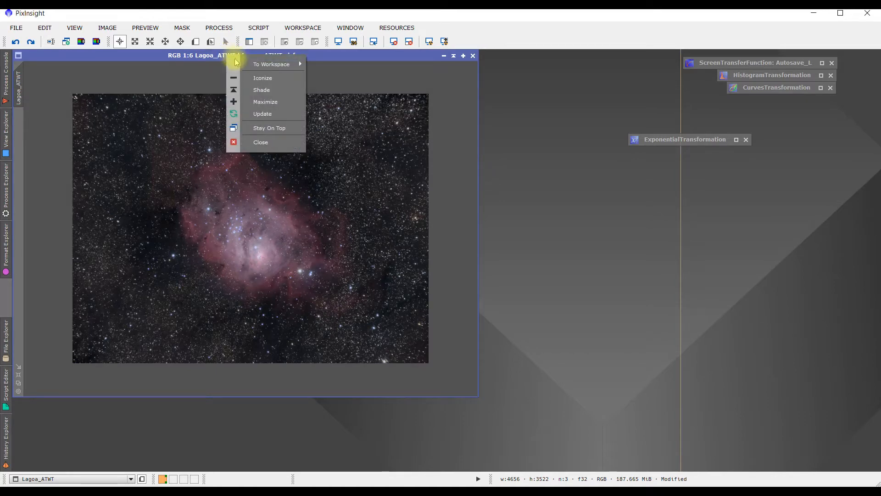
left_click(199, 82)
right_click(199, 82)
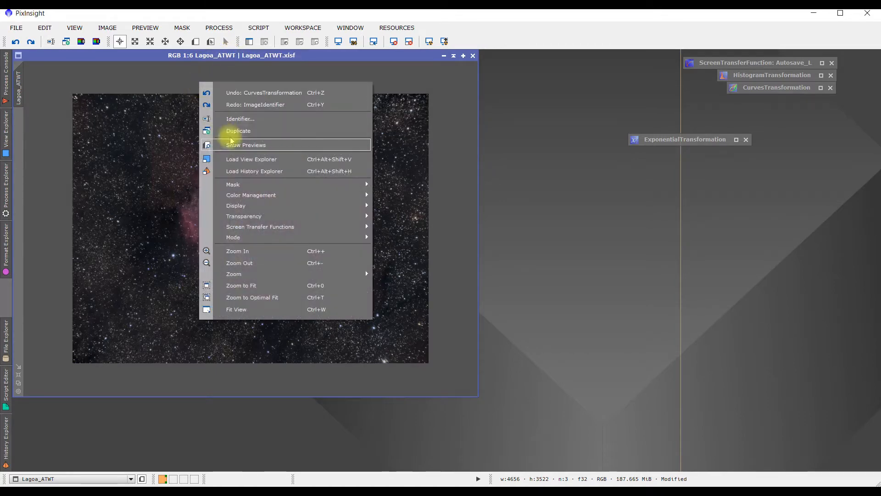
right_click(164, 82)
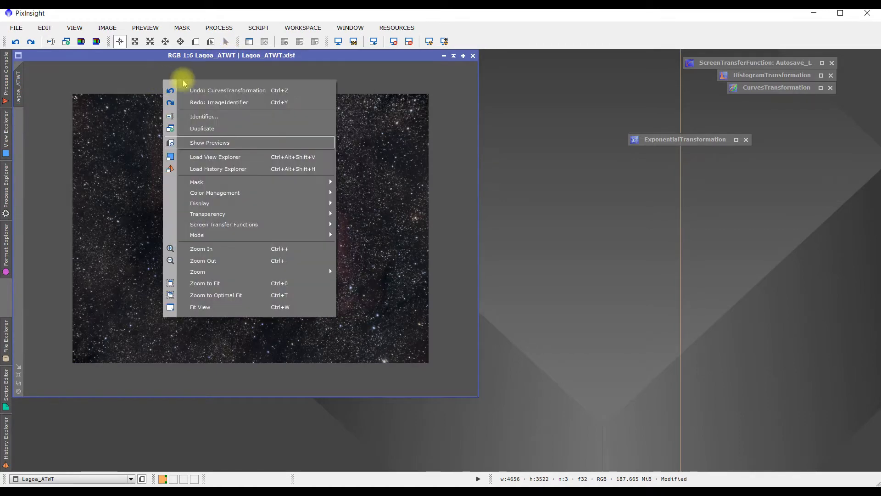
left_click(204, 117)
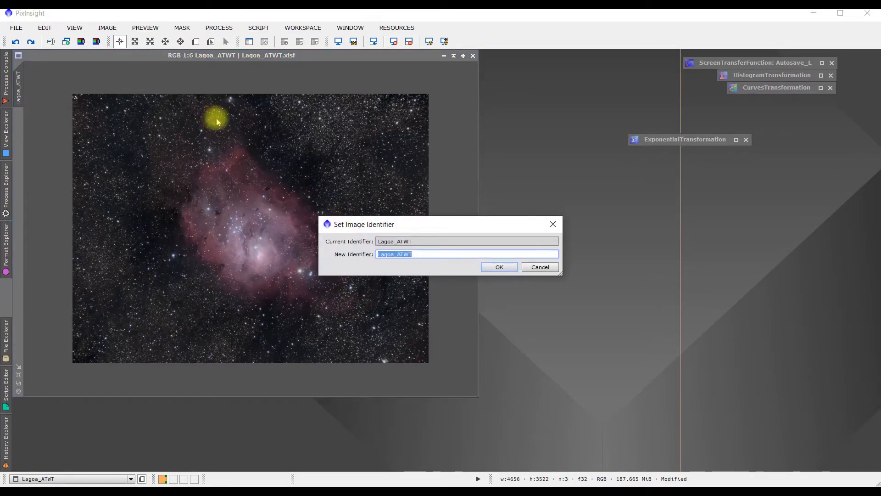
type("Integration")
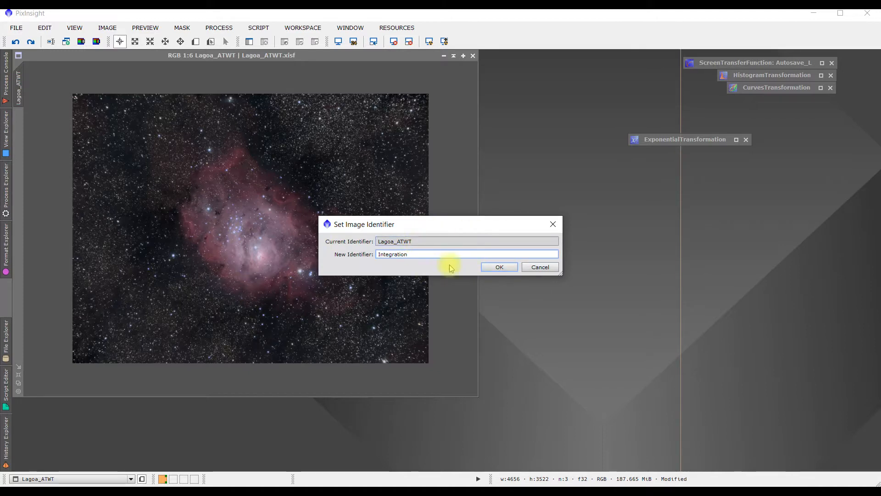
left_click(503, 268)
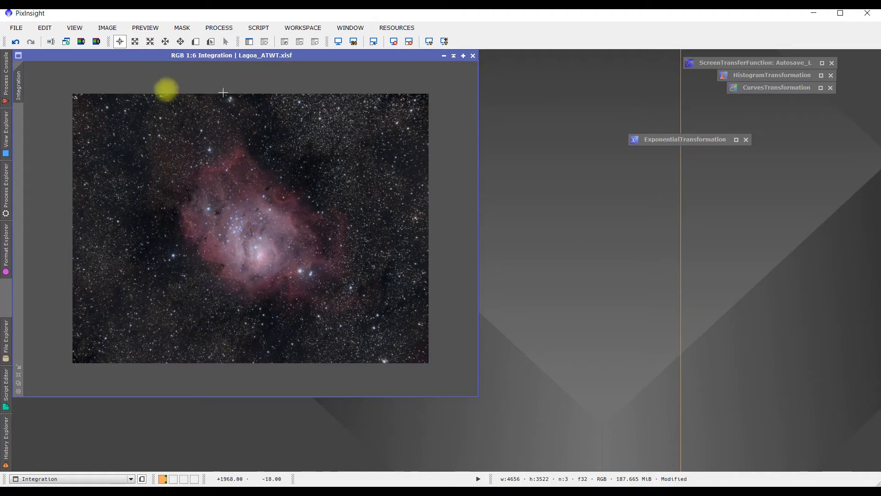
- Duplicate the Integration image and move the clone so the original stays partly visible
left_click(68, 42)
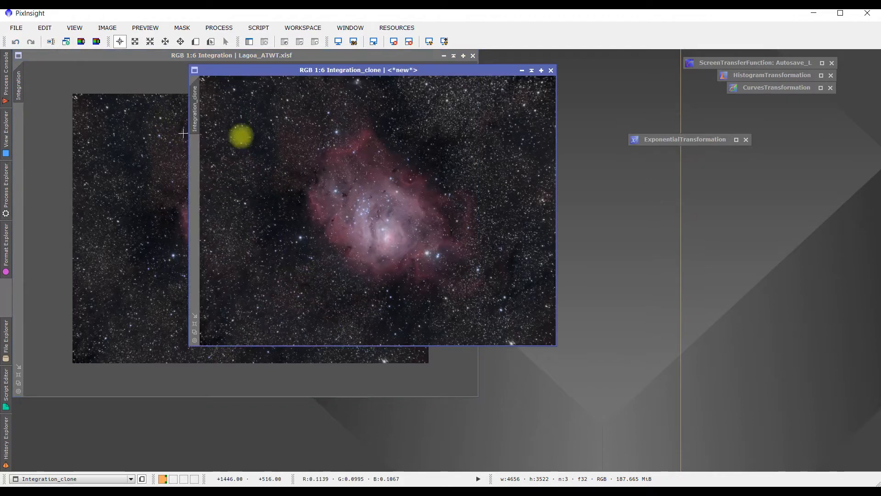
left_click_drag(331, 72, 394, 163)
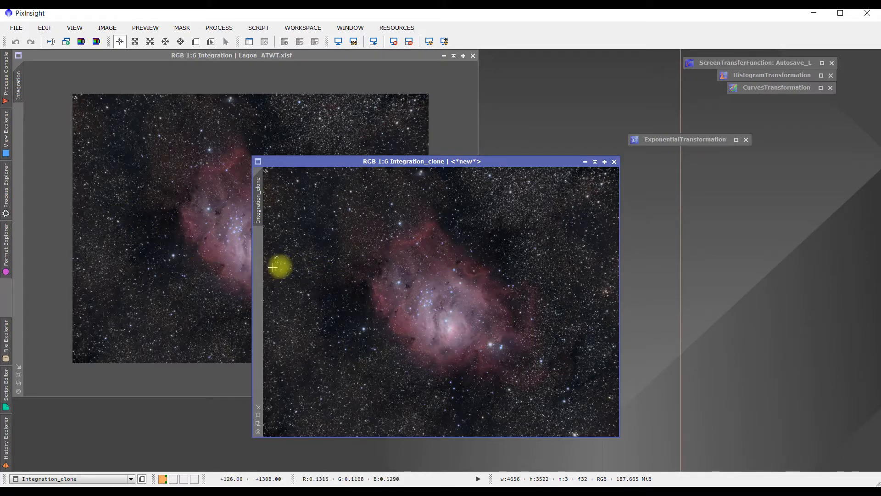
left_click_drag(398, 161, 364, 154)
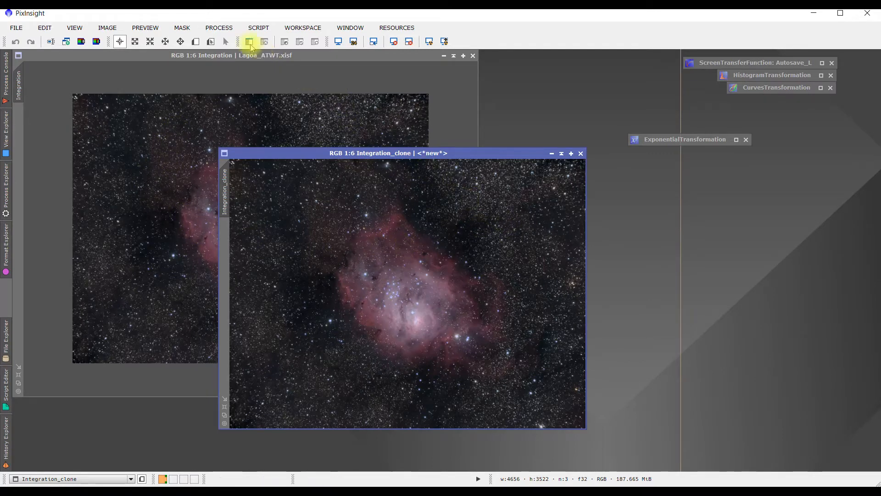
- Open ATrousWaveletTransform beside the images, reset it, set six wavelet layers, and disable the residual layer R
left_click(212, 31)
mouse_move(230, 40)
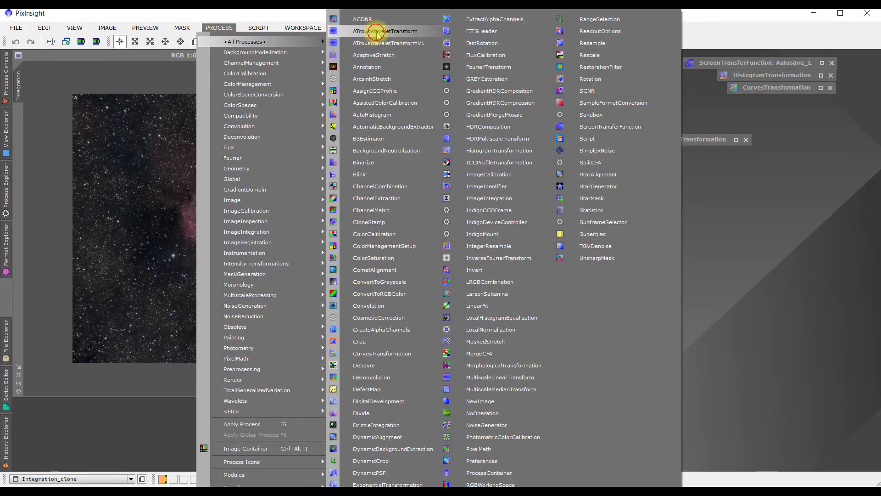
left_click(372, 32)
left_click_drag(571, 95, 666, 109)
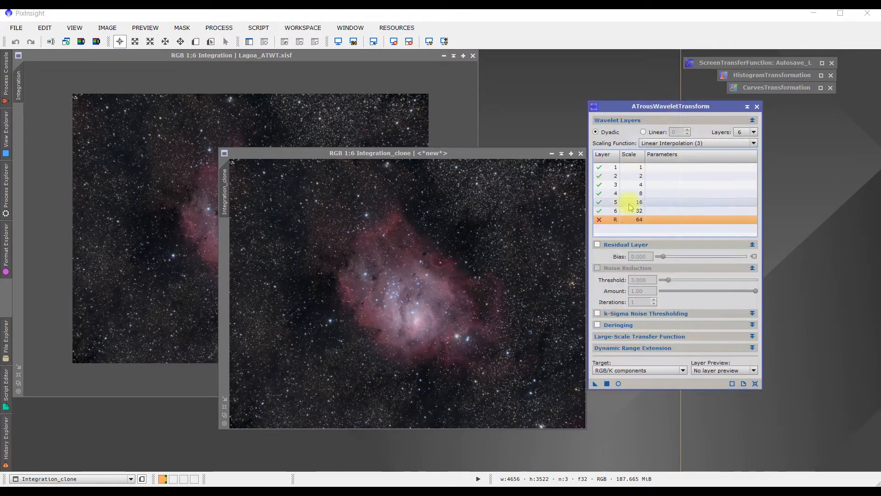
left_click(755, 384)
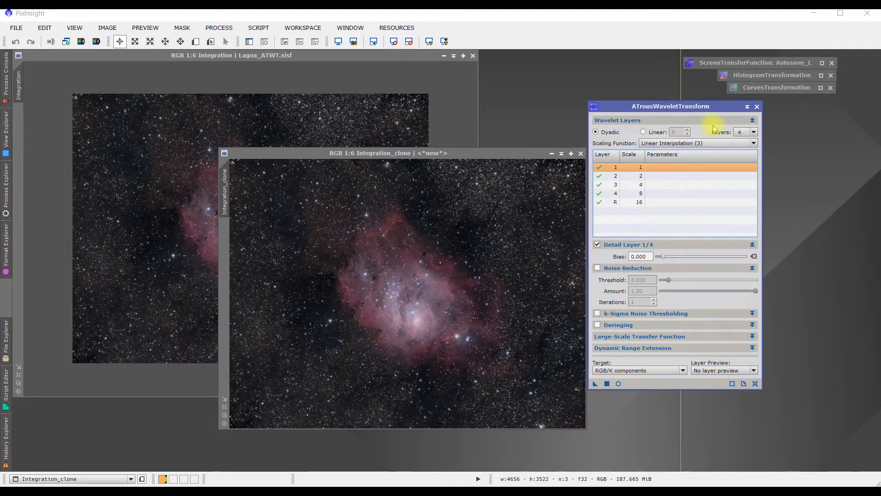
left_click(755, 133)
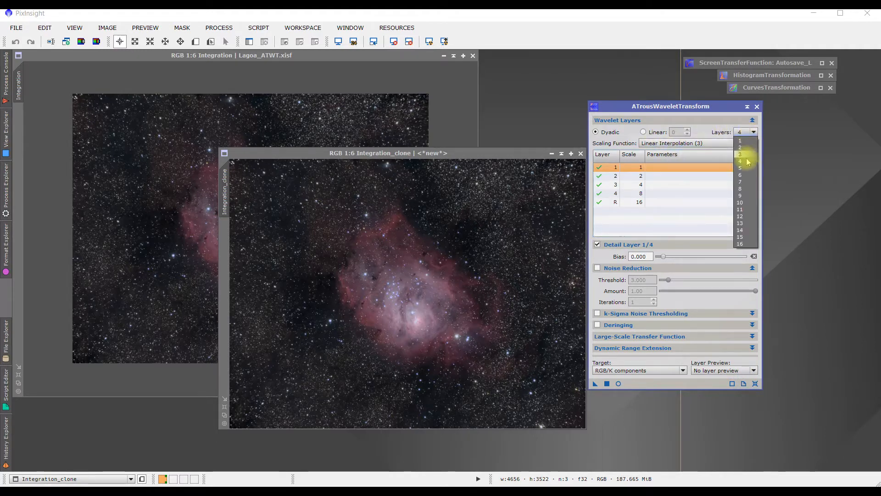
left_click(736, 177)
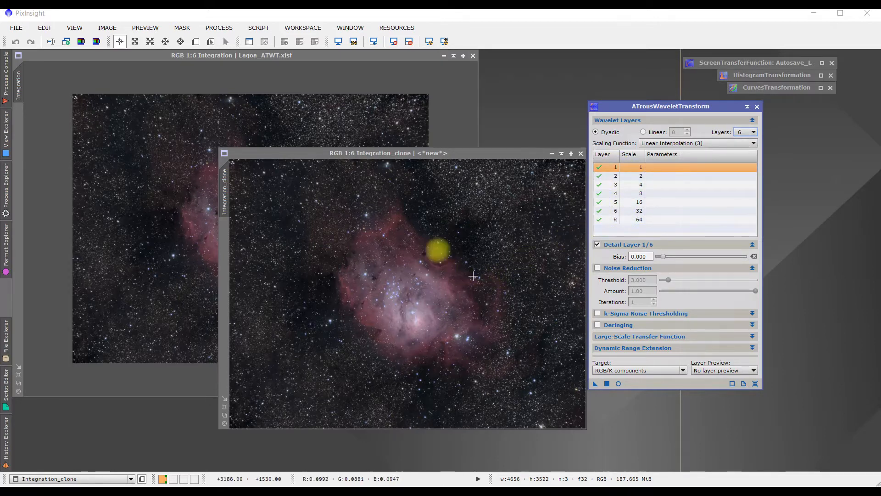
left_click(602, 222)
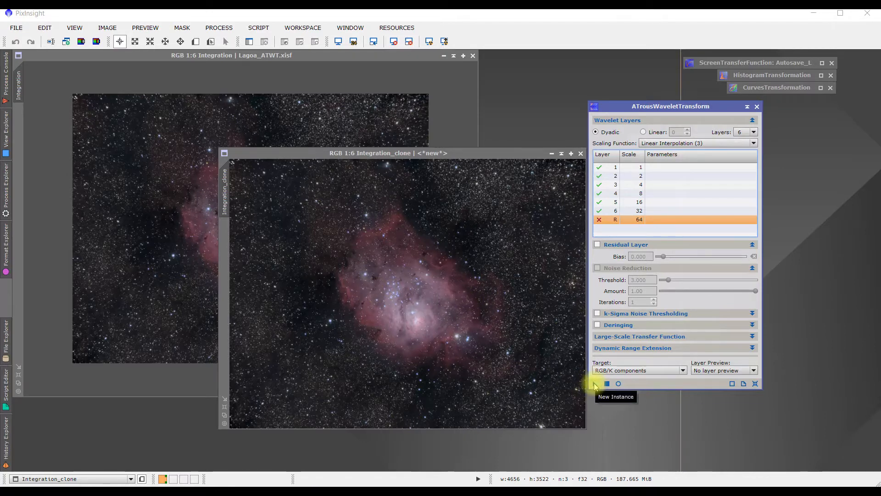
- Save the ATrousWaveletTransform settings as a process icon on the empty workspace beside the images and close the process window
left_click_drag(594, 385, 709, 407)
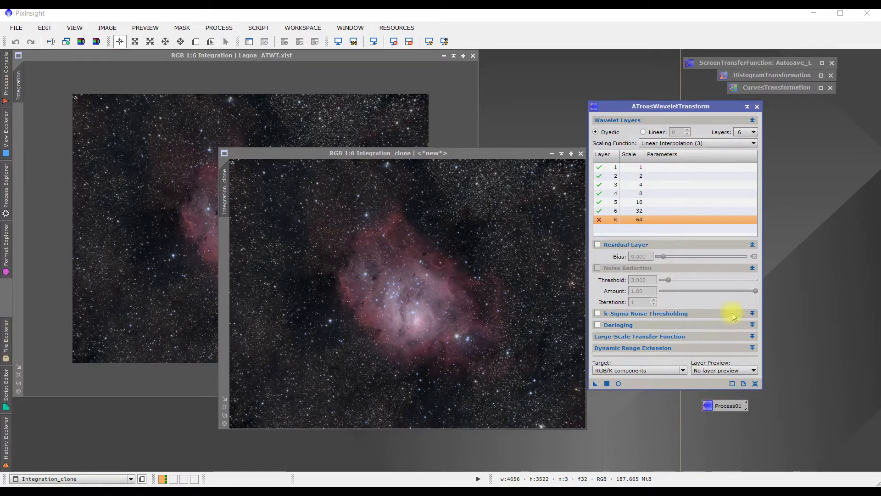
left_click(757, 107)
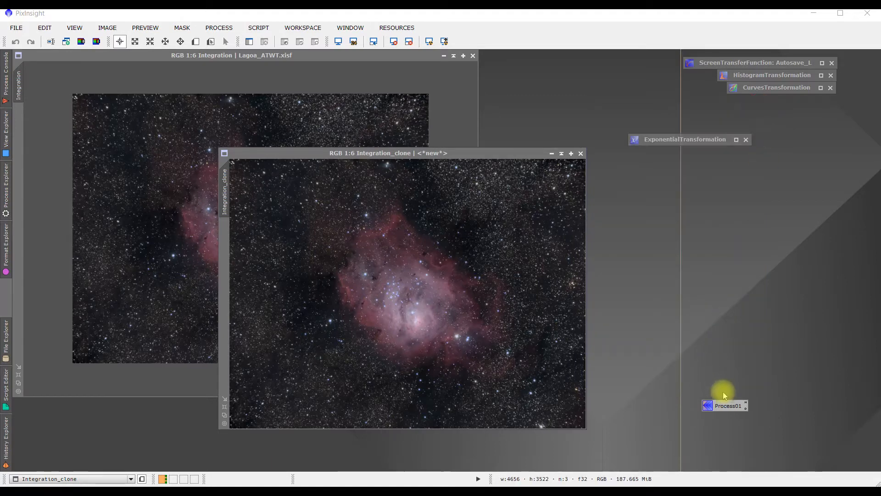
left_click_drag(726, 406, 732, 268)
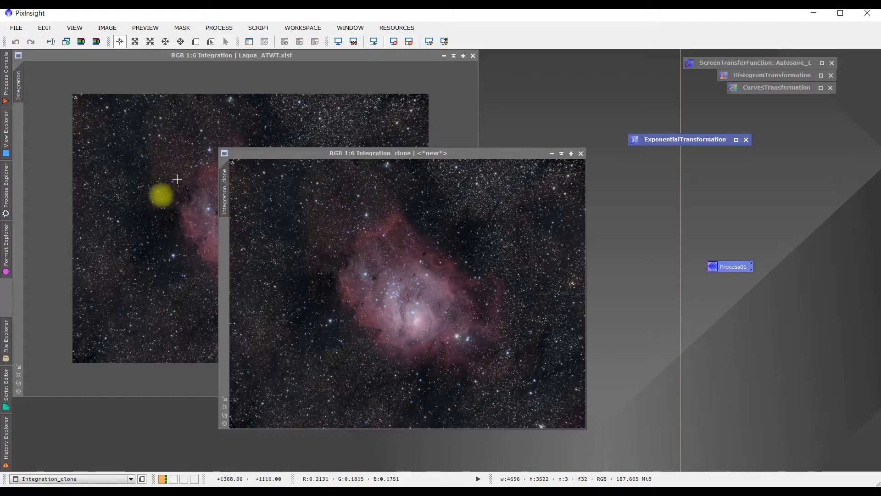
- Open PixelMath and place its window near the two images
left_click(219, 28)
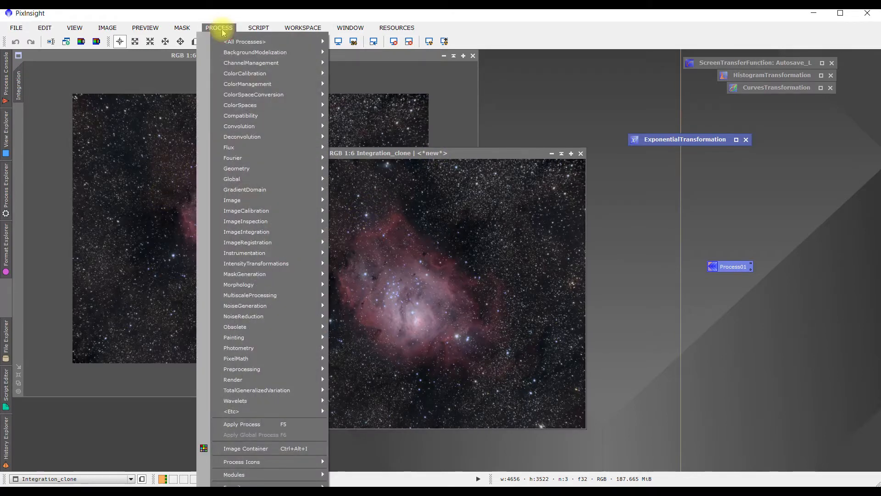
mouse_move(230, 40)
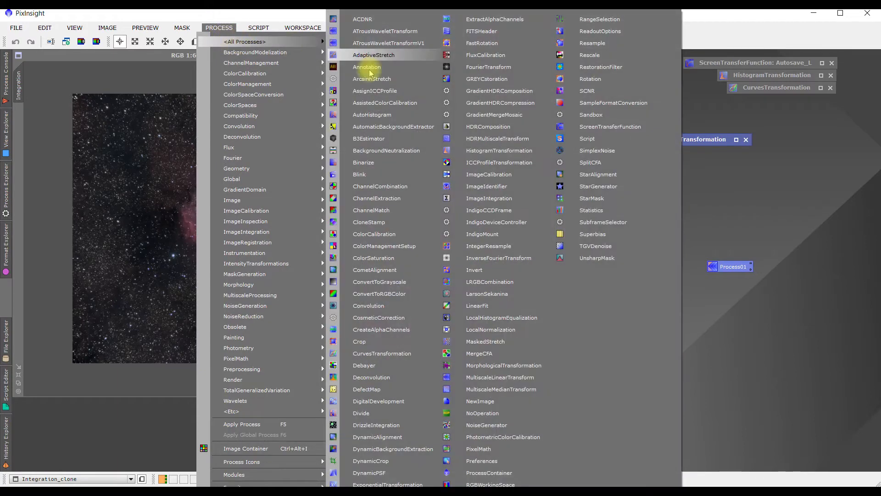
left_click(490, 449)
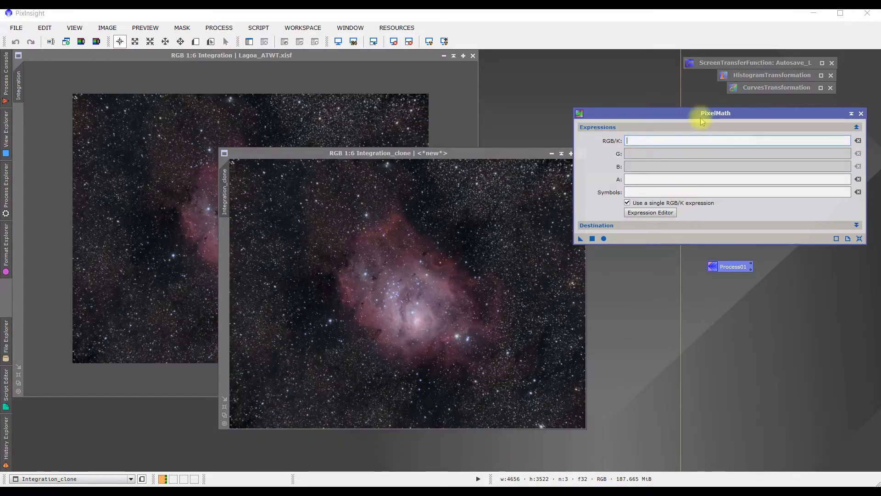
left_click_drag(699, 113, 601, 115)
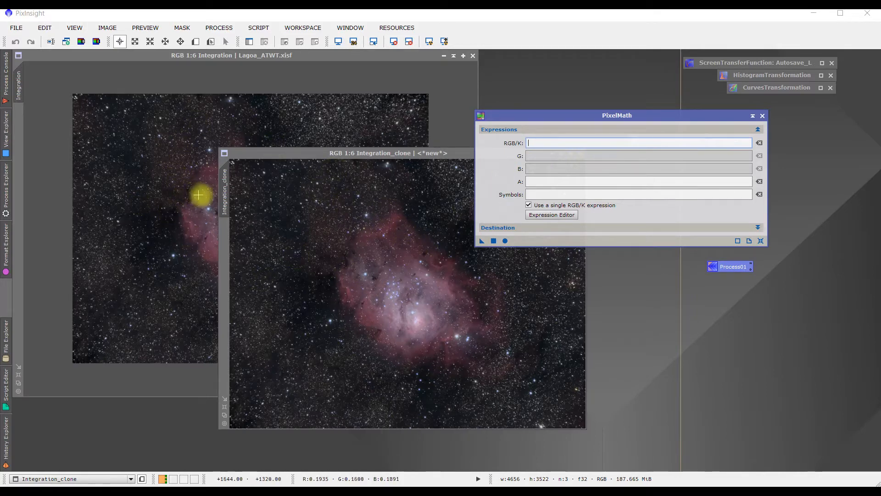
- Build the RGB/K expression Integration-Integration_clone in the Expression Editor and save it as a process icon below the wavelet icon
left_click(556, 215)
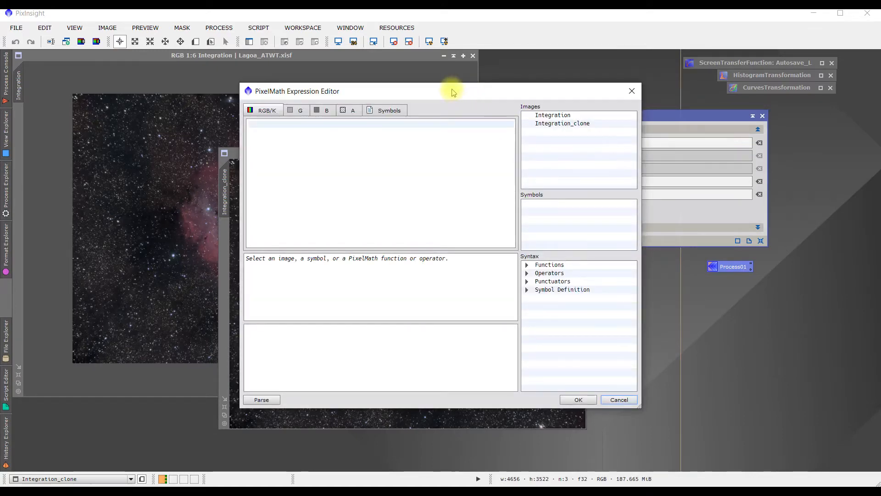
left_click_drag(453, 90, 542, 124)
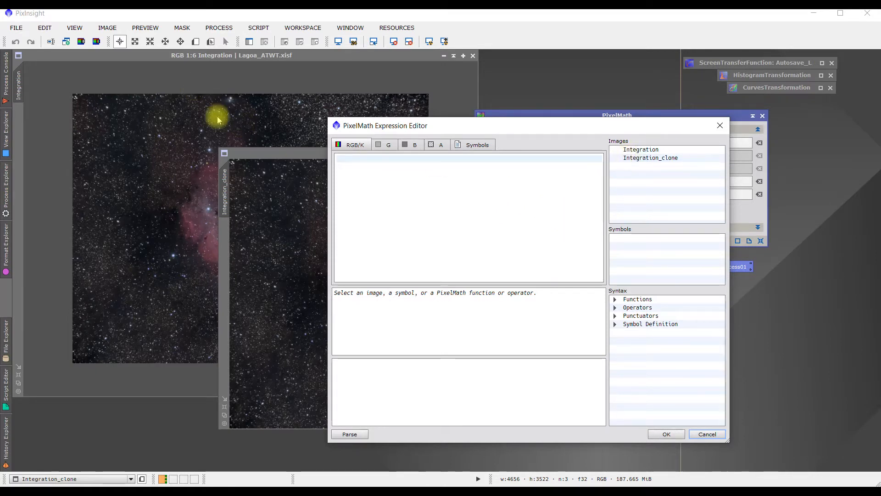
double_click(642, 150)
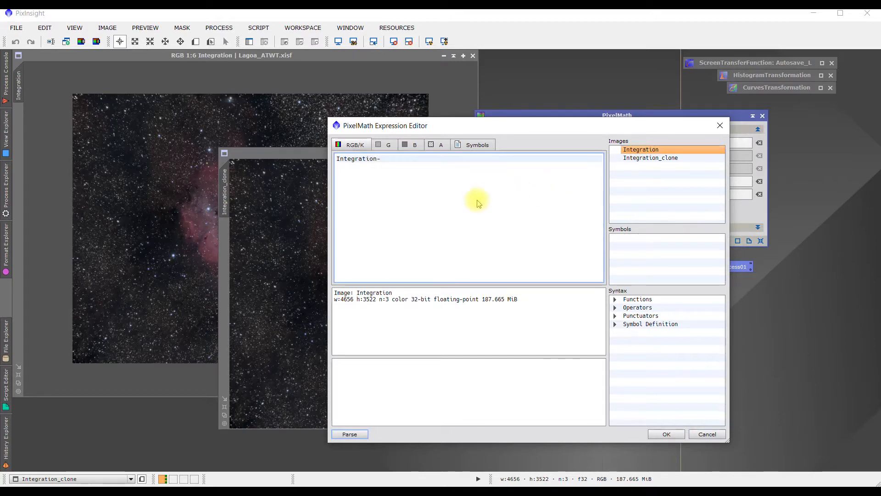
double_click(642, 158)
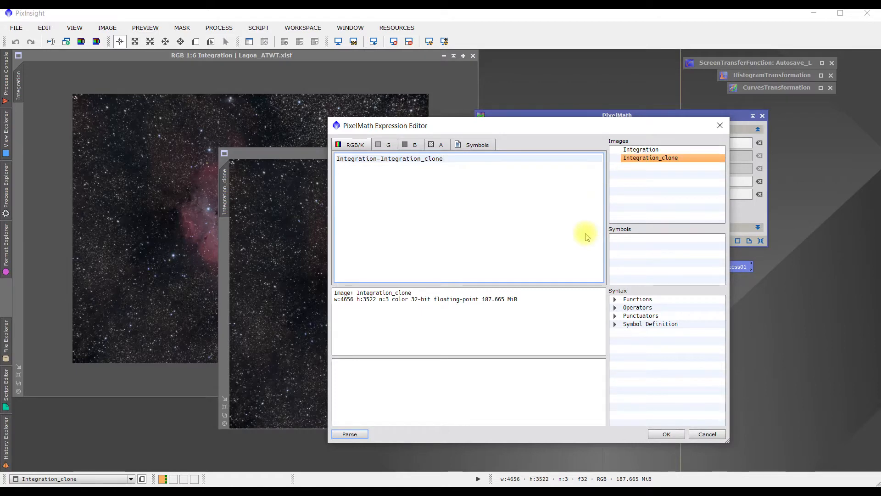
left_click(666, 433)
left_click(555, 144)
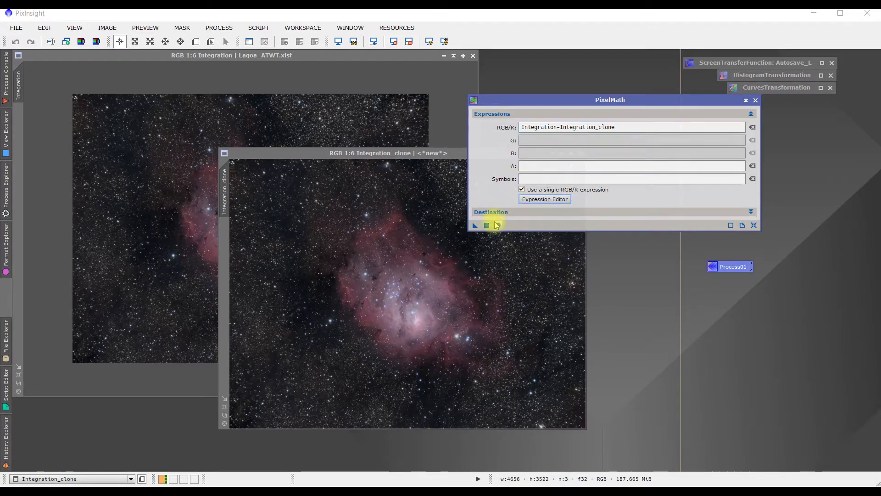
left_click_drag(475, 229, 711, 279)
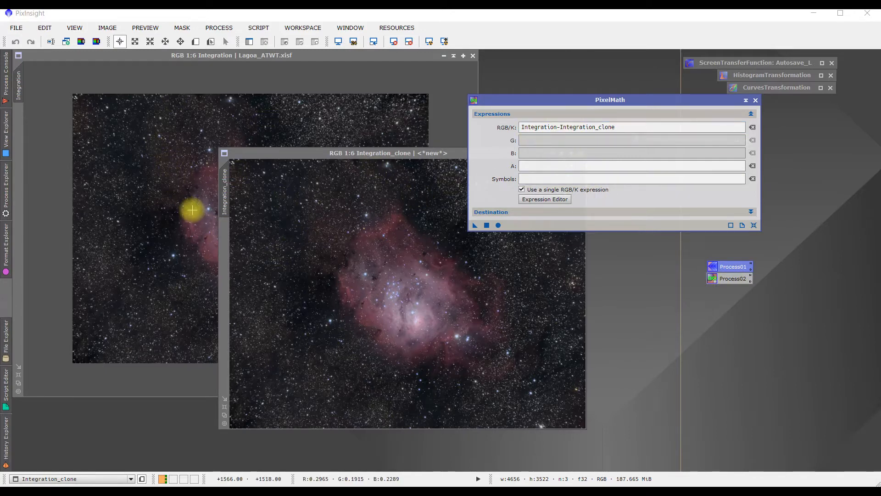
- Change the PixelMath expression to Integration+Integration_clone and enable Rescale result for the destination
left_click(561, 127)
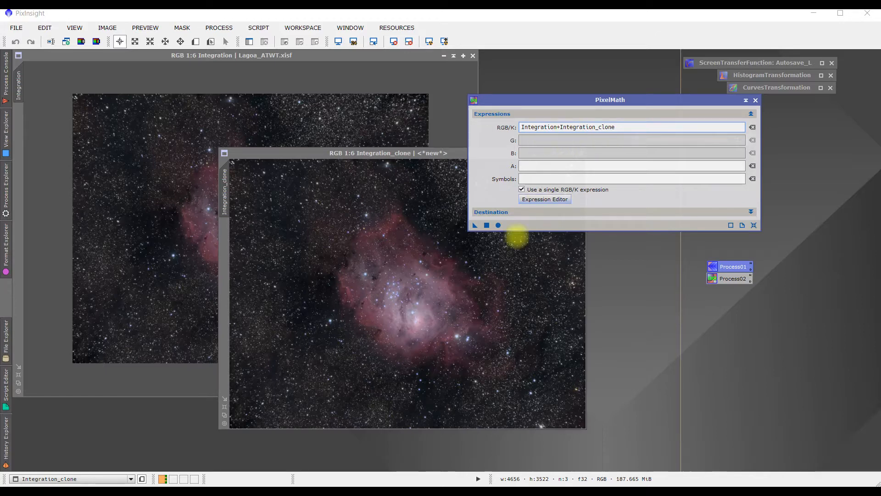
left_click(751, 212)
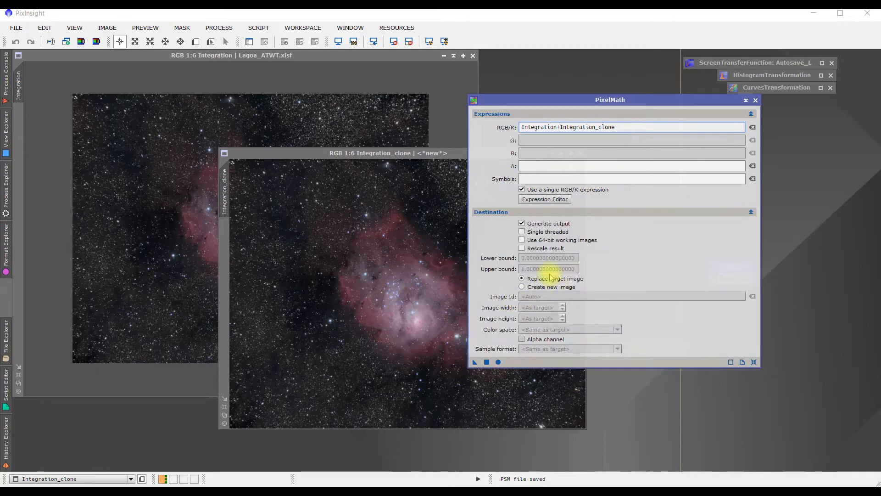
left_click(522, 249)
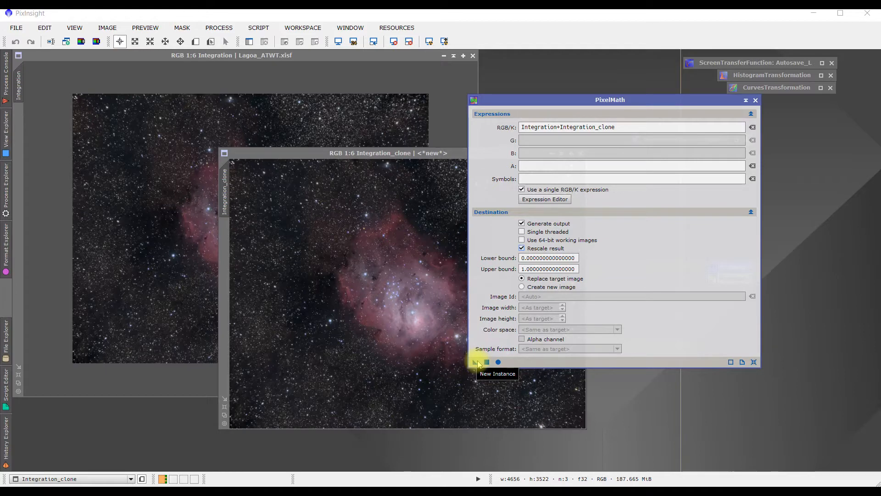
- Save the addition expression as a process icon, close PixelMath, and place the icon below the others with a gap
left_click_drag(476, 364, 707, 387)
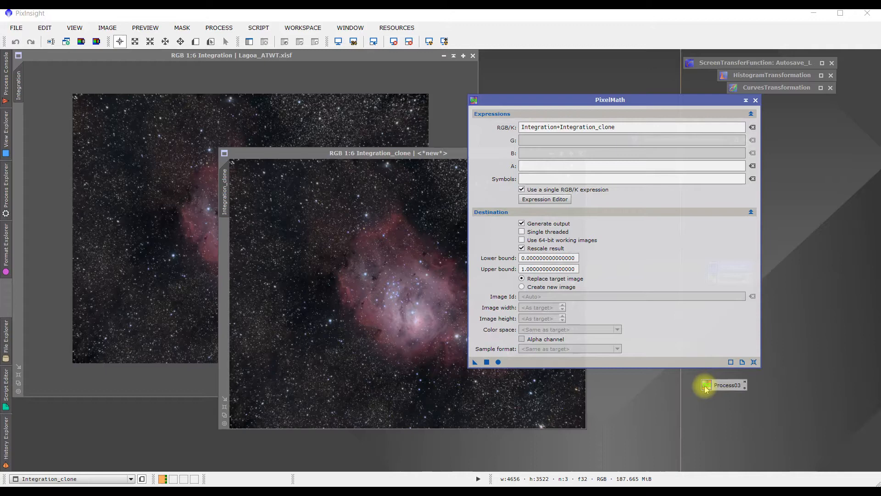
left_click(756, 101)
left_click_drag(725, 384, 735, 320)
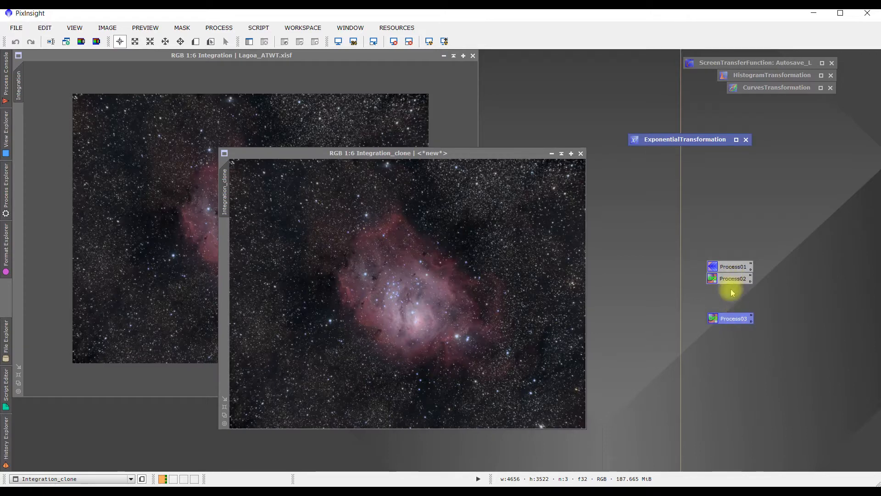
- Reset ExponentialTransformation, set Order to 0.2 with Lightness Mask off, and save it as a process icon below the subtraction icon
left_click(736, 140)
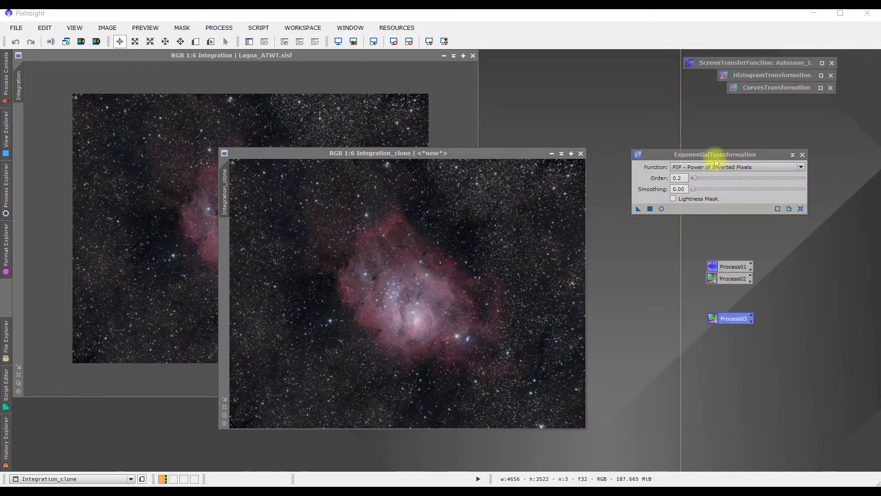
left_click_drag(705, 150, 609, 150)
left_click(699, 203)
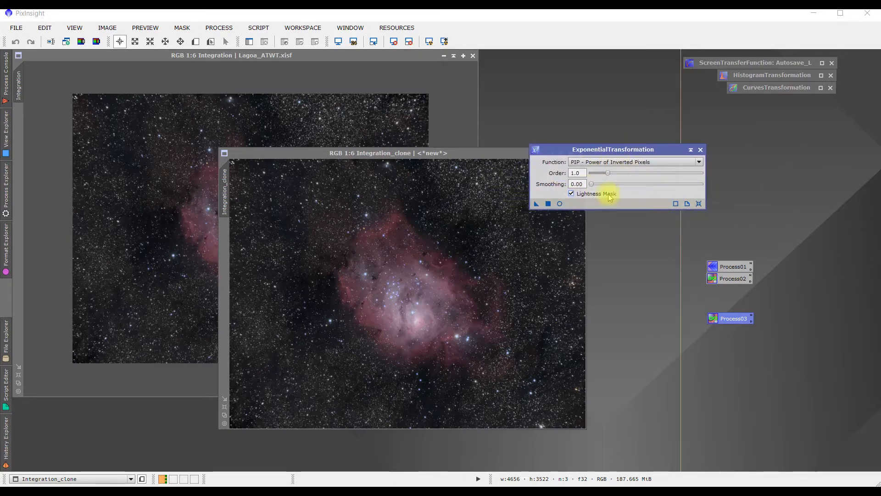
left_click_drag(609, 150, 602, 158)
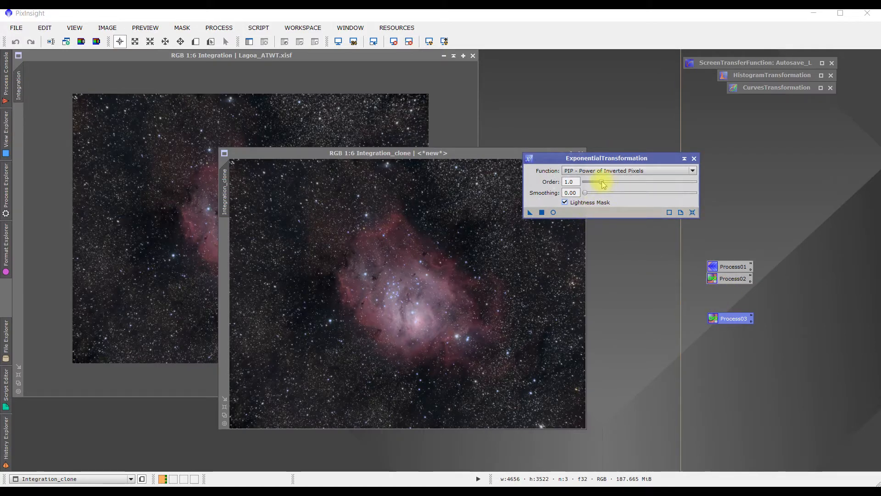
left_click_drag(602, 181, 601, 183)
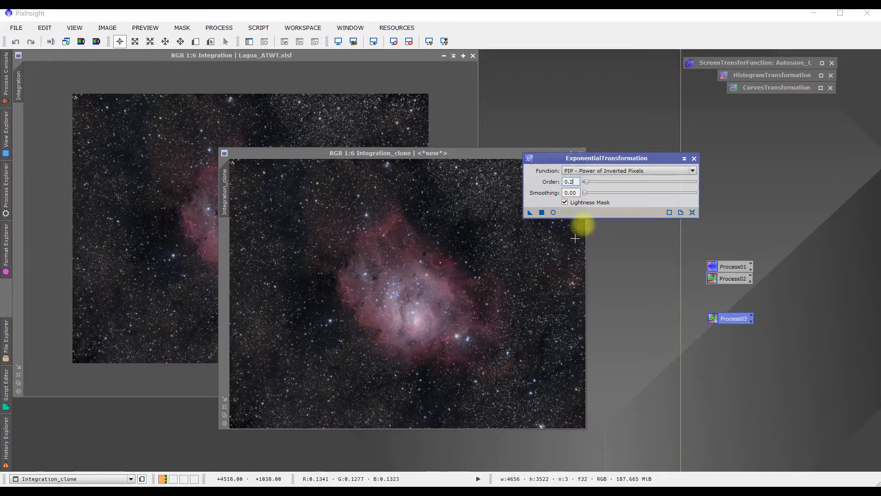
left_click(565, 203)
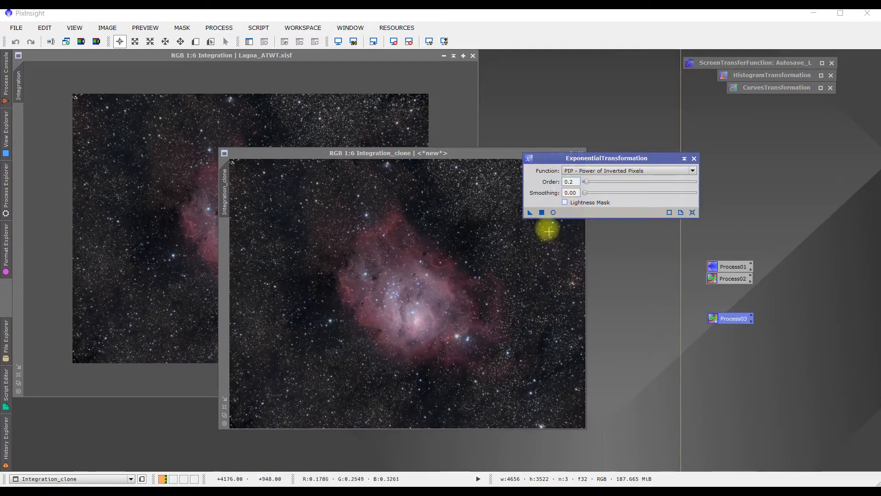
left_click_drag(530, 215, 712, 293)
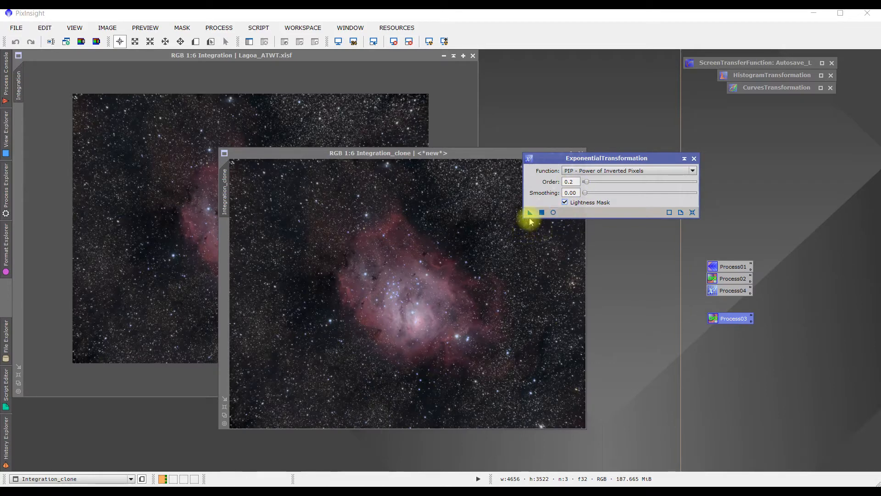
- Save a second ExponentialTransformation icon with Lightness Mask enabled and align the process icons in one column, with the addition icon last
left_click_drag(530, 213, 697, 305)
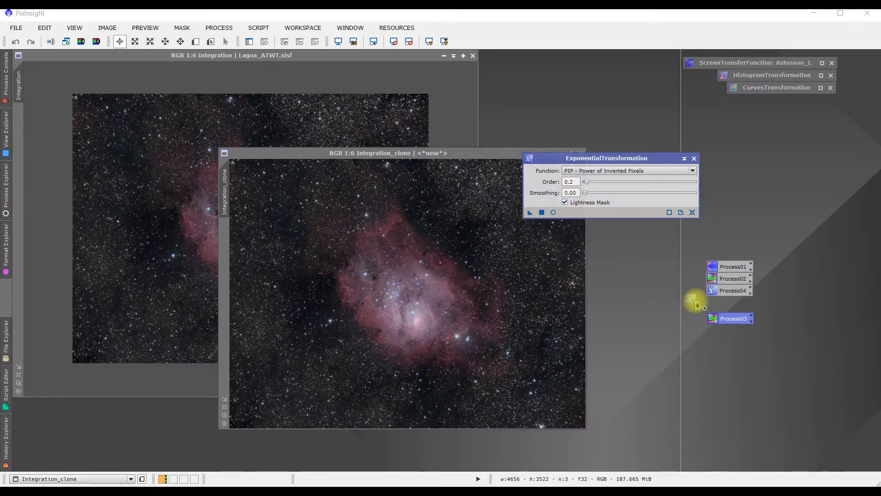
left_click_drag(713, 307, 709, 317)
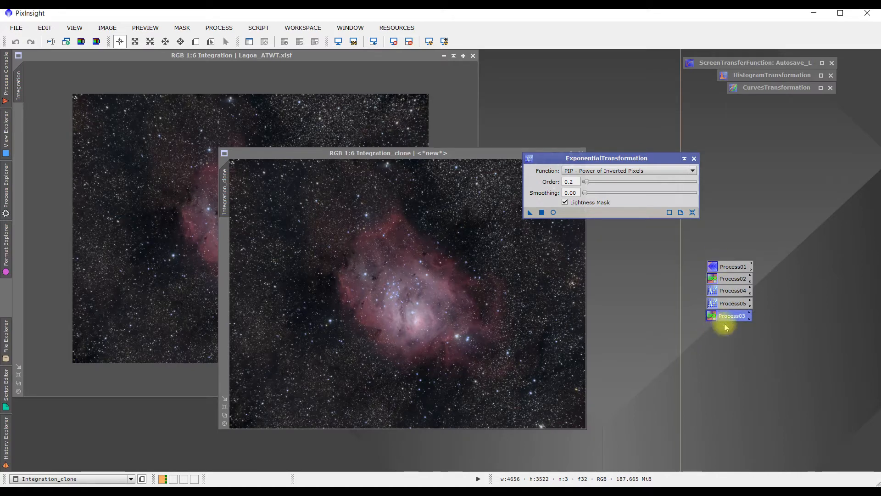
left_click(713, 267)
left_click_drag(713, 269, 712, 267)
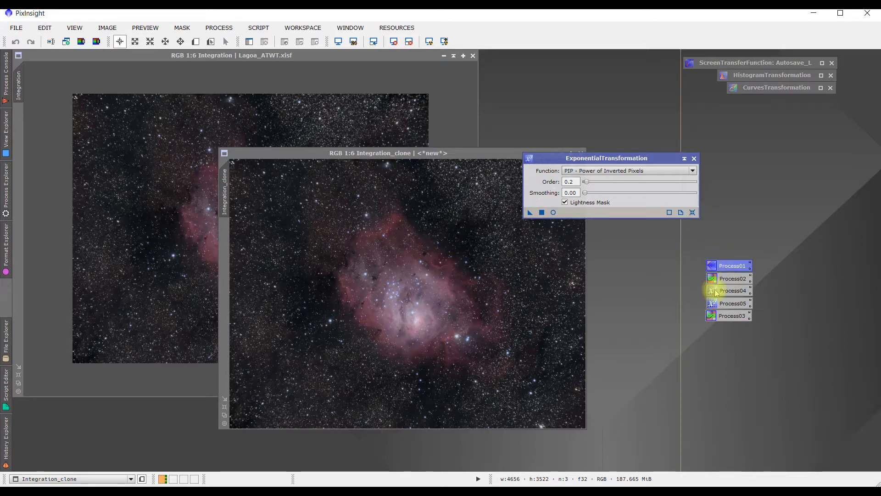
left_click(713, 317)
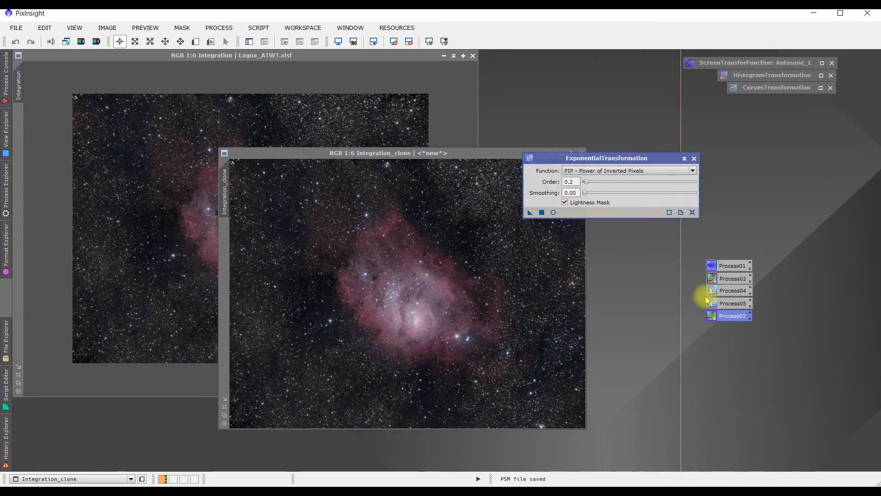
left_click(695, 159)
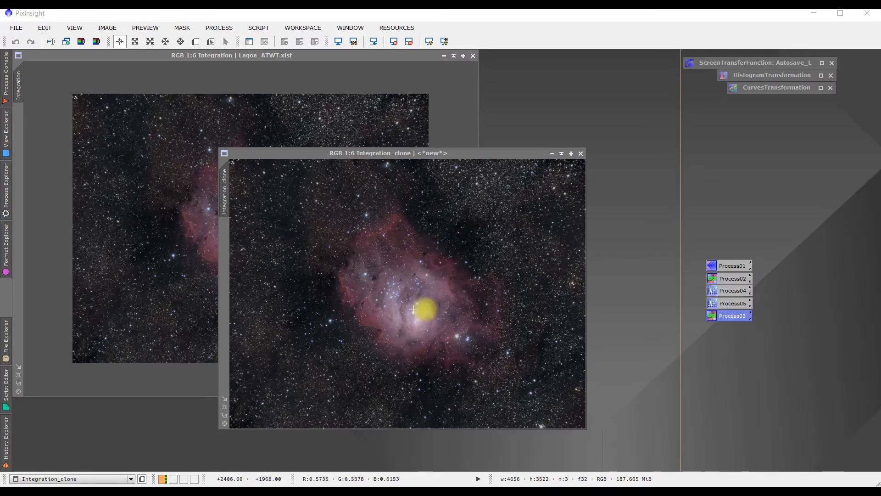
- Examine the stars and nebula detail across Integration_clone at several magnifications, and shift its window slightly
scroll(490, 239, "up", 1)
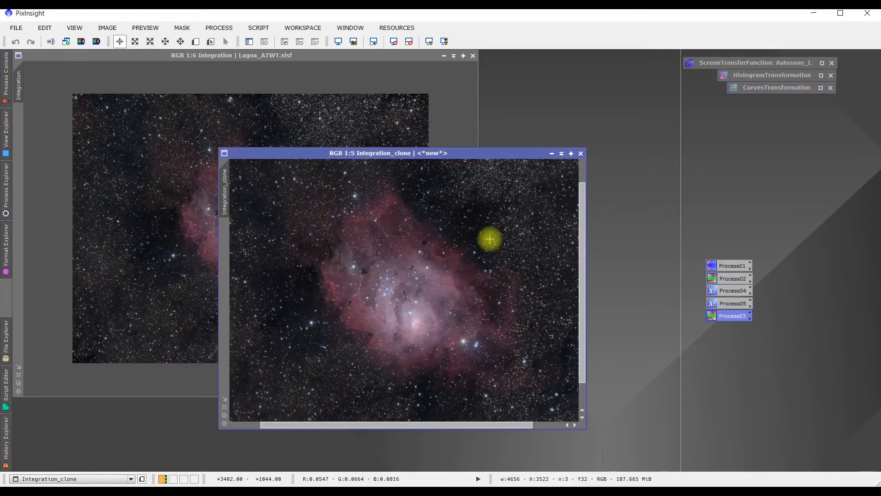
scroll(490, 239, "up", 2)
left_click_drag(460, 251, 429, 305)
scroll(430, 269, "up", 1)
left_click_drag(399, 342, 453, 268)
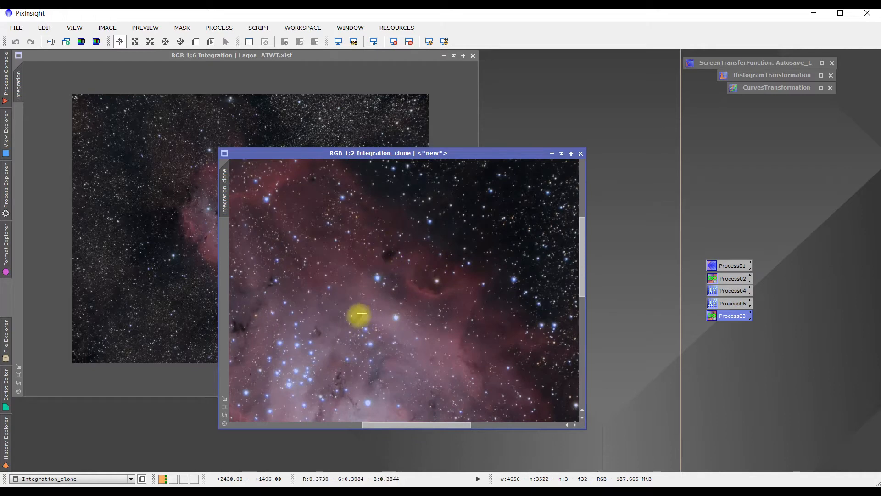
left_click_drag(345, 335, 463, 271)
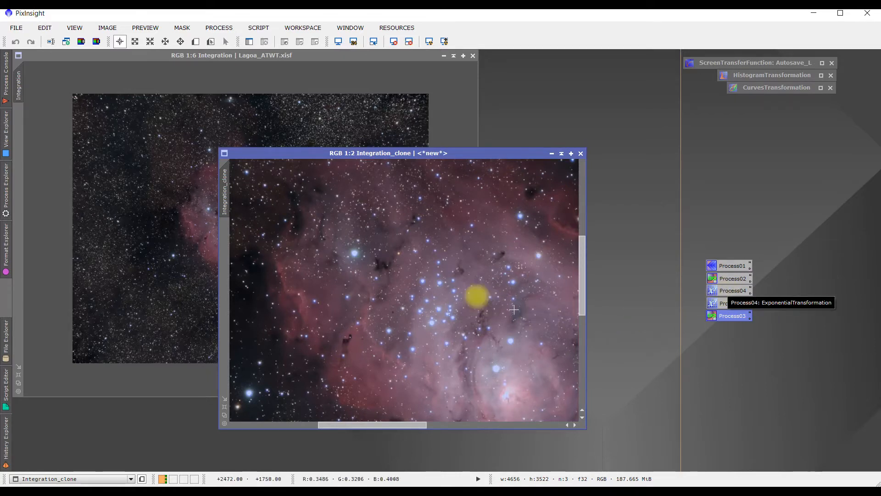
scroll(382, 273, "up", 1)
scroll(382, 273, "down", 3)
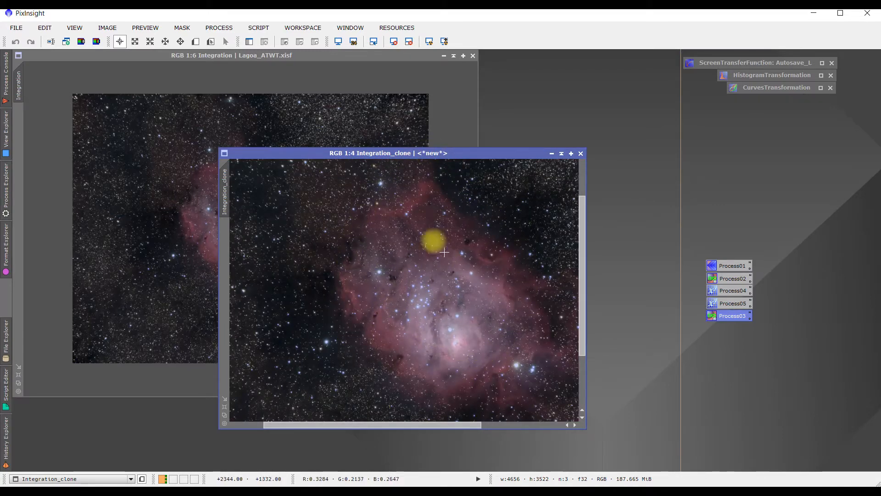
left_click_drag(408, 153, 436, 146)
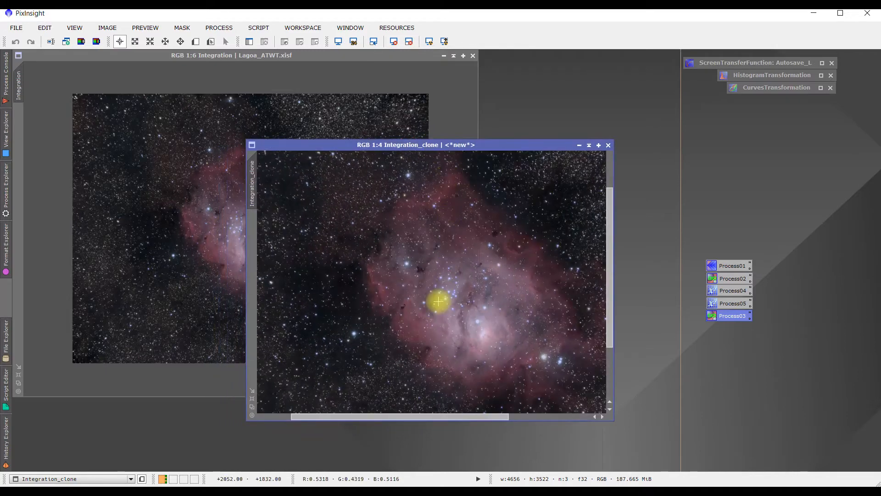
scroll(438, 300, "down", 2)
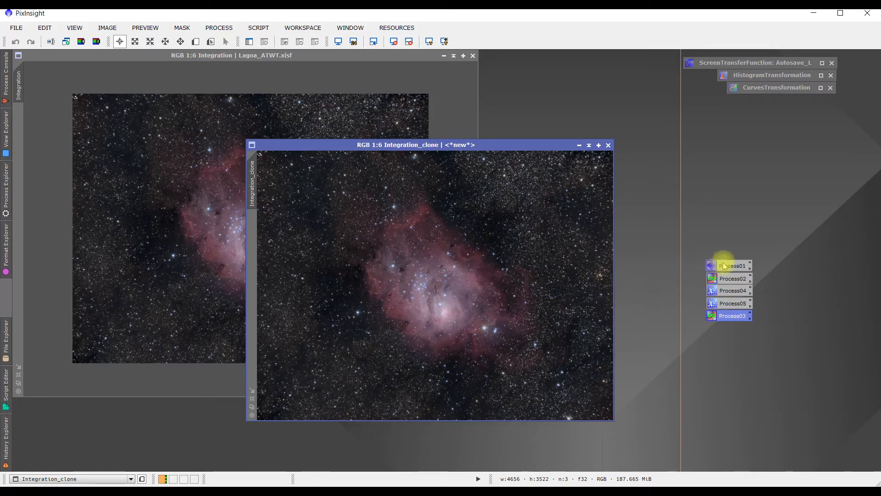
- Apply the Process01 wavelet icon to Integration_clone and the Process02 subtraction icon to Integration
left_click_drag(724, 267, 465, 281)
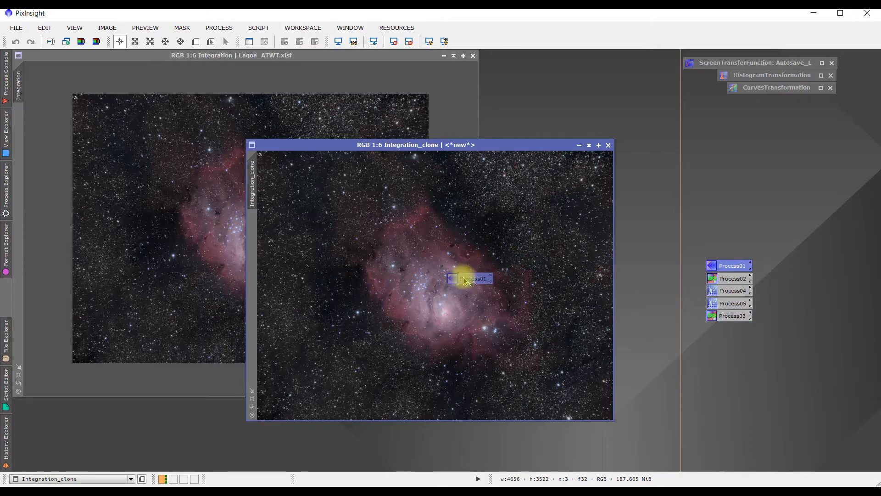
left_click_drag(465, 280, 472, 331)
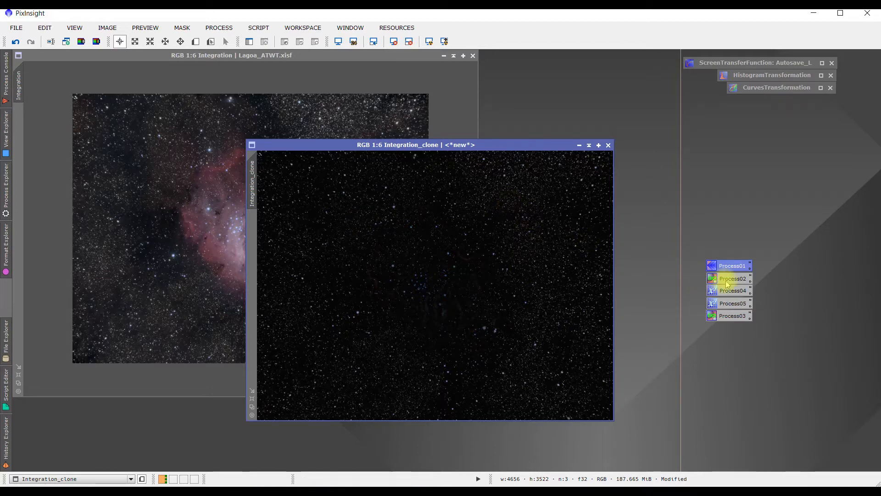
left_click_drag(727, 279, 179, 223)
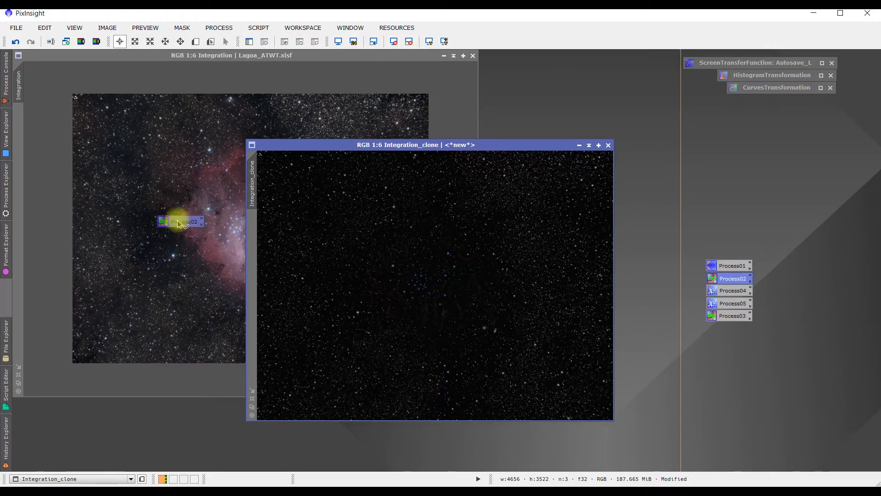
left_click_drag(179, 223, 180, 223)
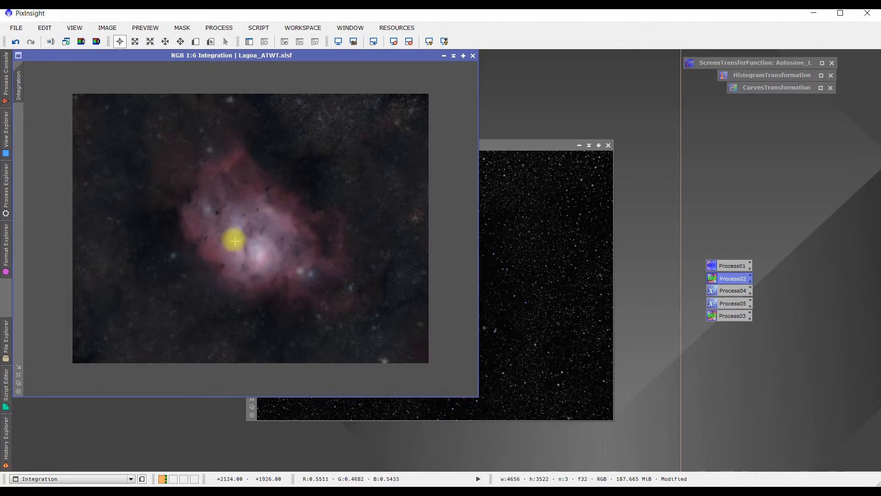
- Extract the lightness of Integration as a grayscale image, move it clear of the nebula, and invert it
left_click(82, 43)
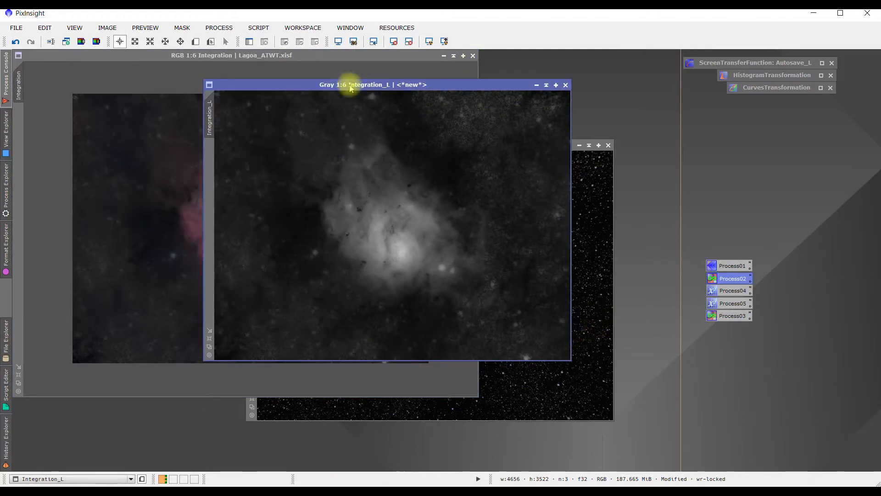
left_click_drag(356, 86, 446, 174)
key("ctrl+i")
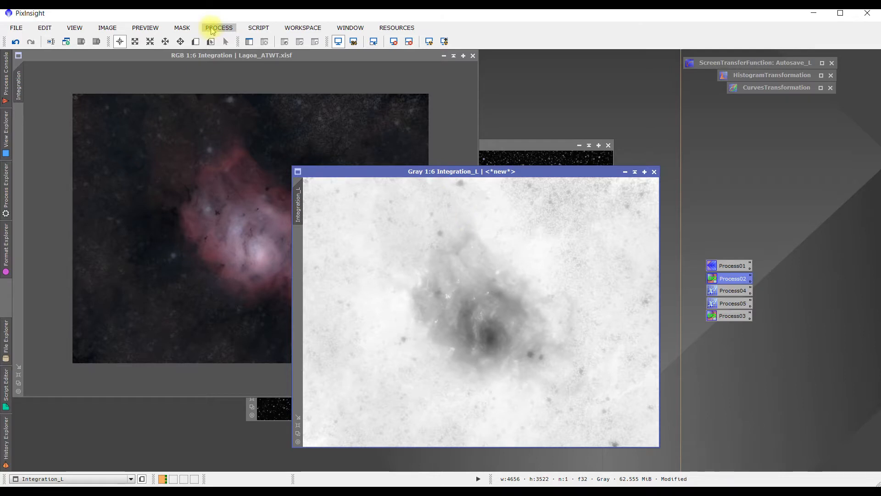
- Blur the inverted Integration_L image using Convolution with StdDev 2.00 and Shape 2.00, then close the process
left_click(213, 31)
mouse_move(291, 41)
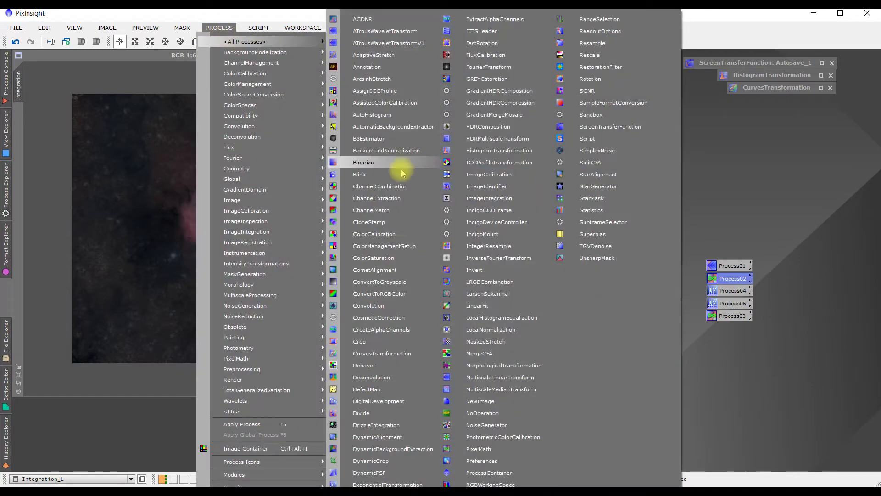
left_click(379, 306)
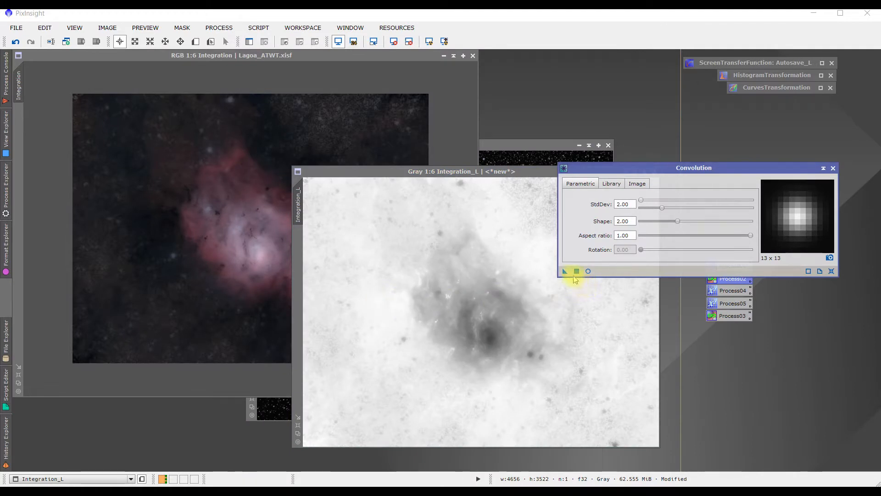
left_click_drag(561, 272, 410, 340)
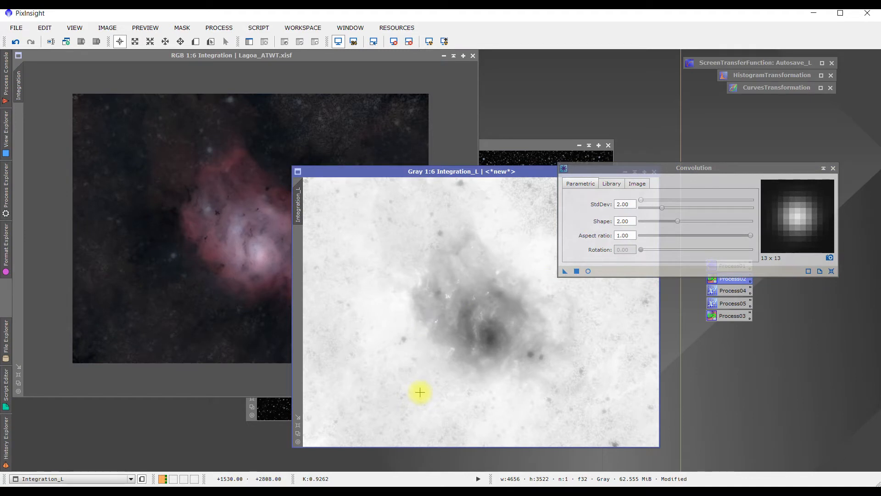
left_click(833, 168)
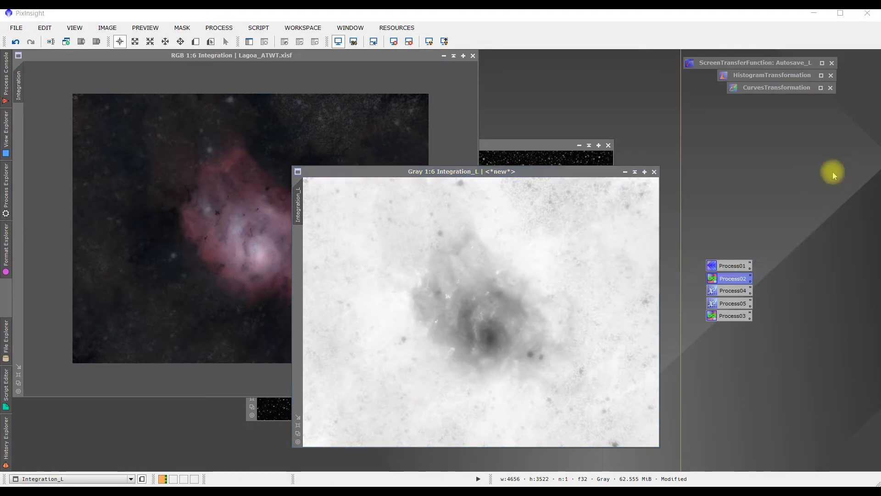
- Collapse the Integration_L window to its title bar and park it below the CurvesTransformation window
left_click_drag(431, 173, 431, 149)
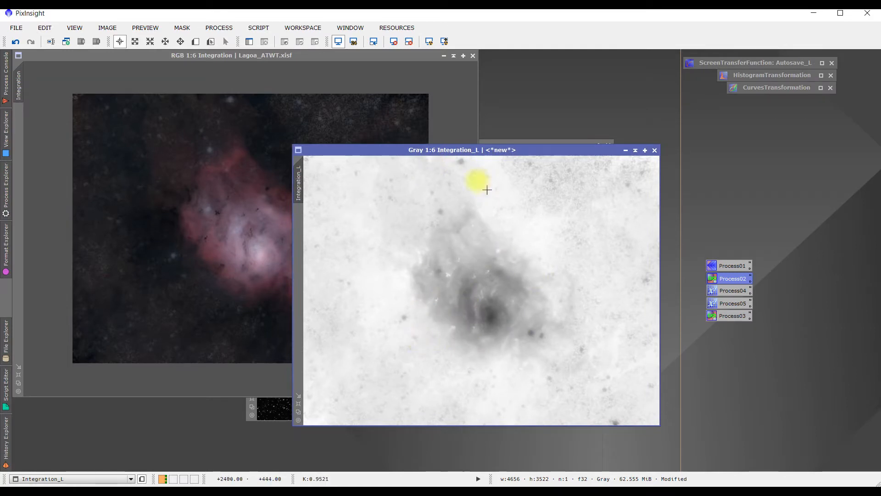
left_click_drag(457, 149, 430, 150)
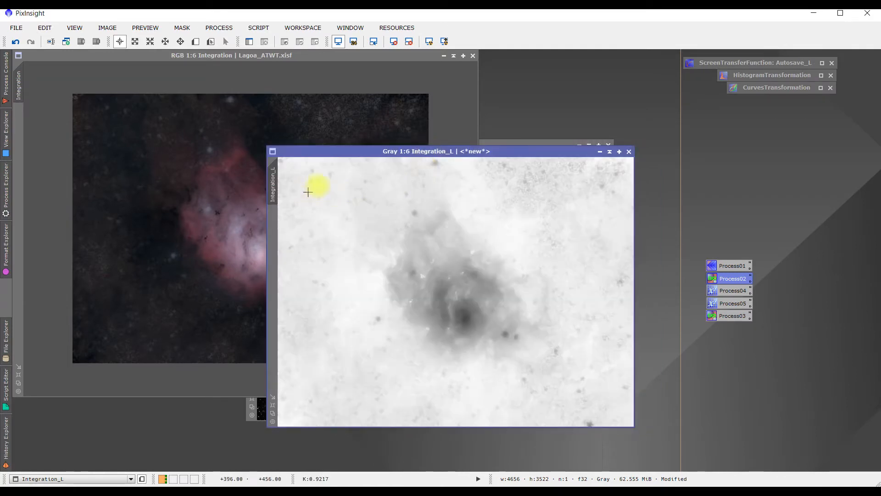
left_click(610, 153)
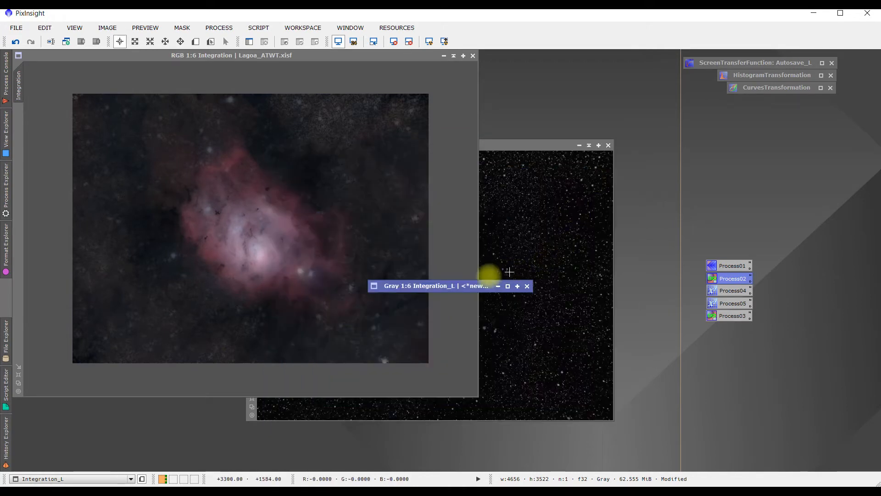
left_click_drag(467, 285, 771, 114)
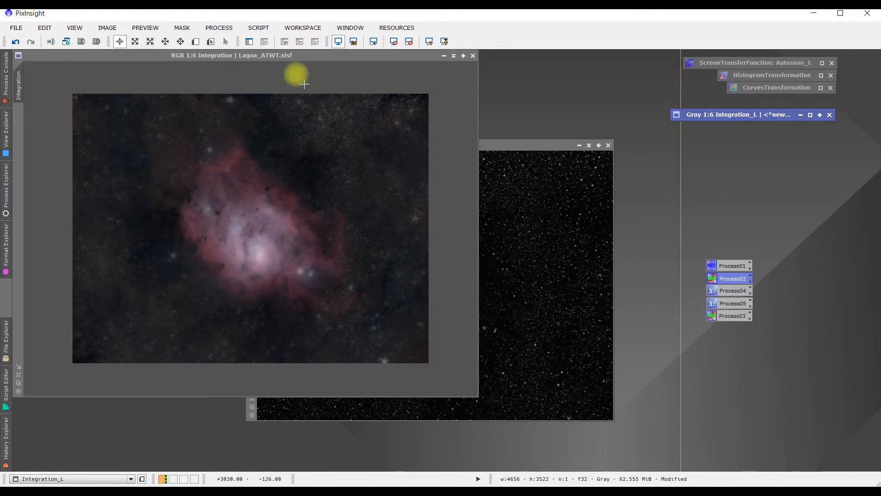
- Assign Integration_L as the mask of Integration with Invert Mask off, and hide the mask overlay
left_click(289, 56)
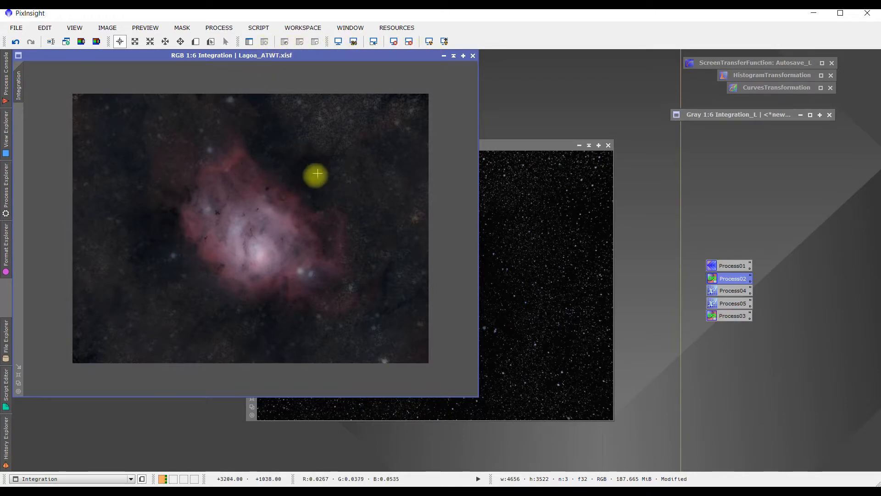
left_click(182, 28)
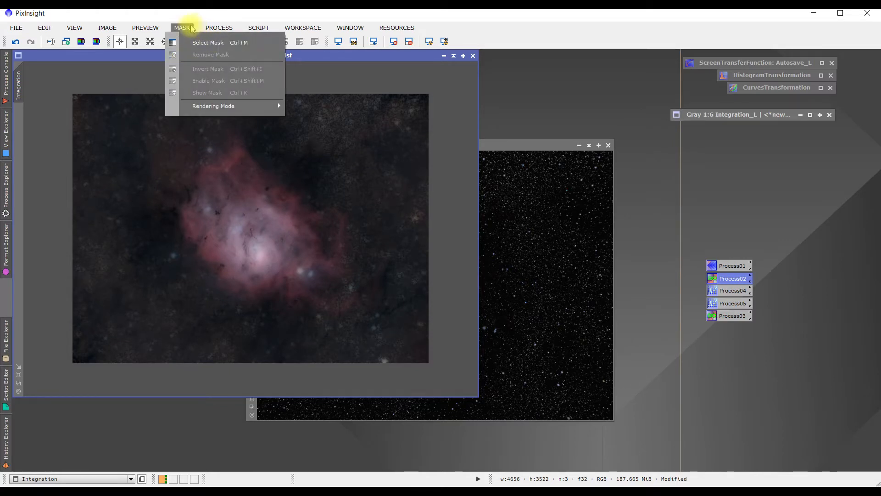
left_click(192, 28)
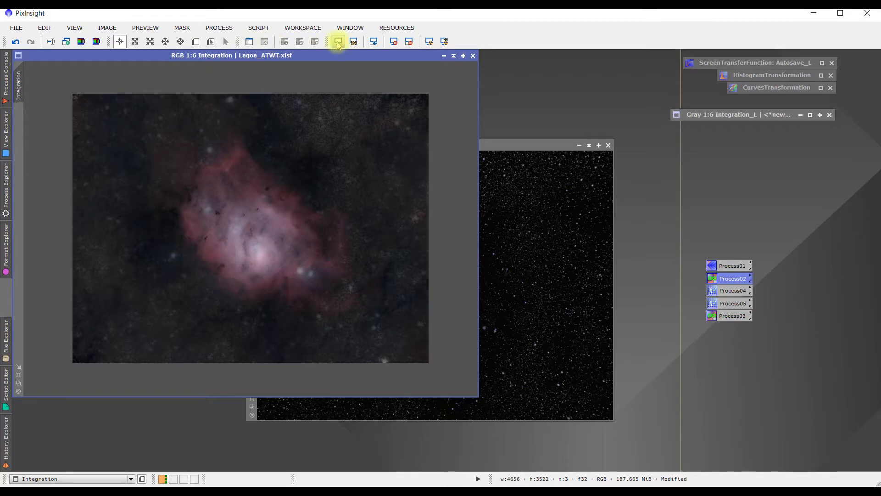
left_click(250, 42)
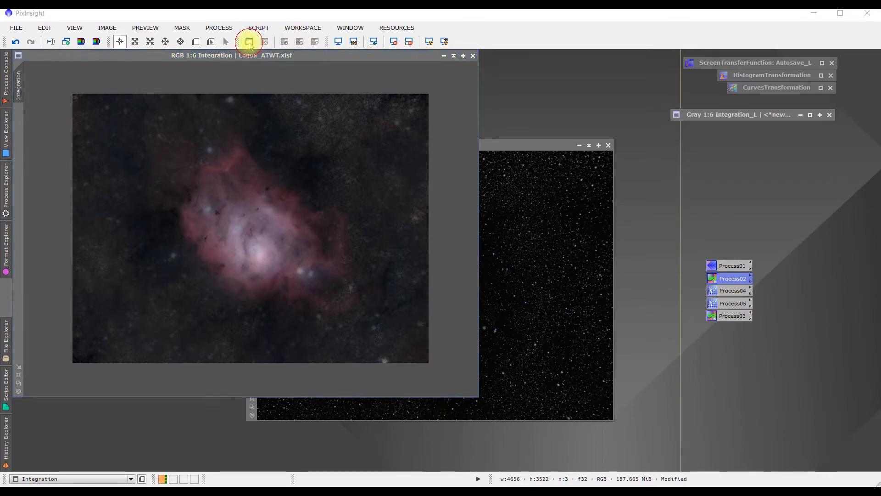
left_click(406, 250)
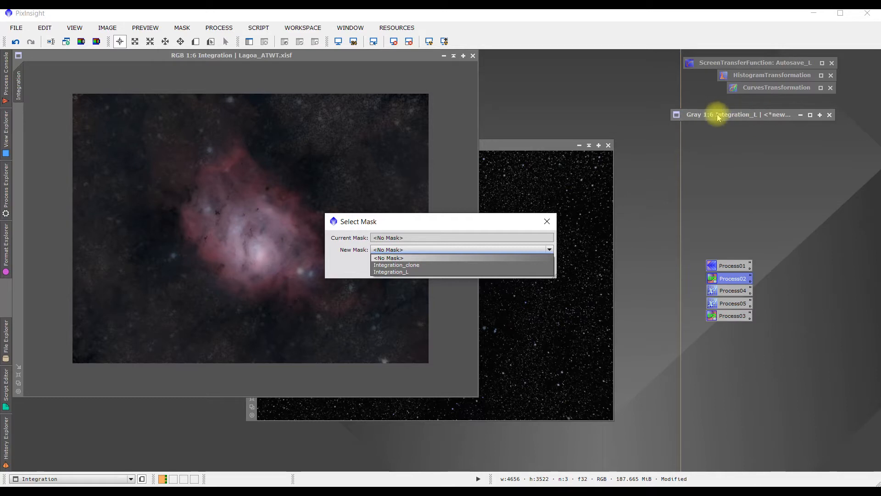
left_click(401, 273)
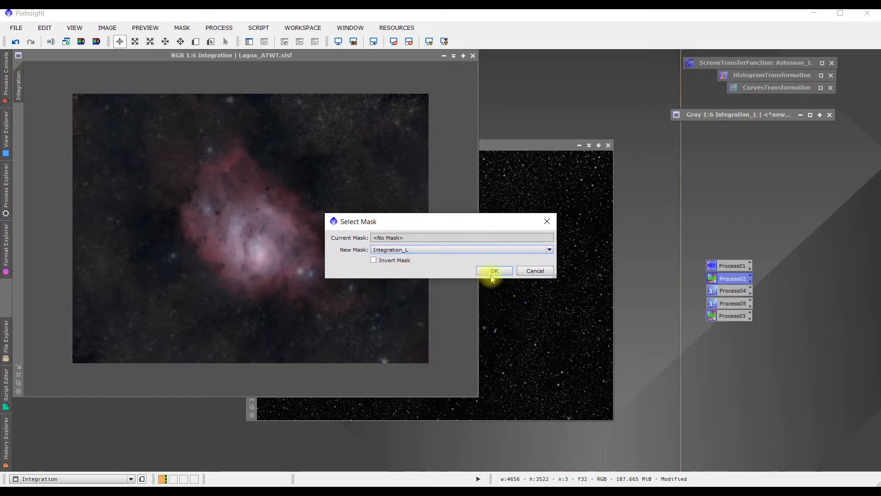
left_click(495, 271)
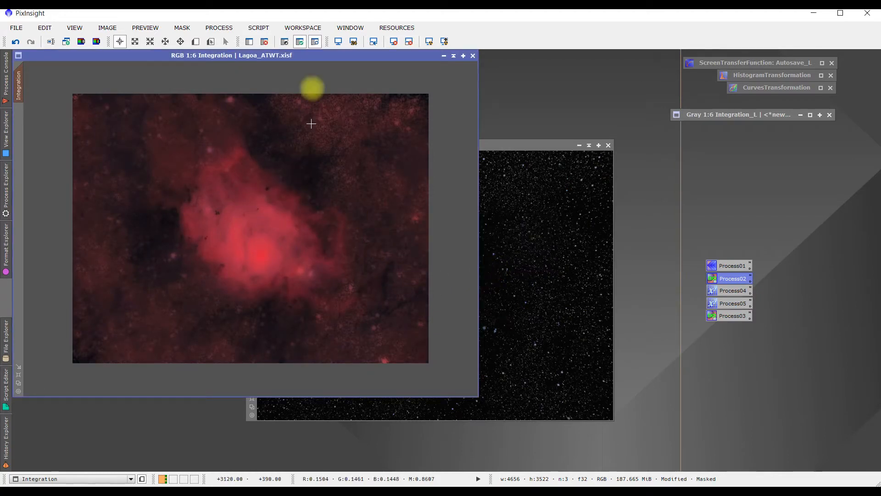
left_click(313, 44)
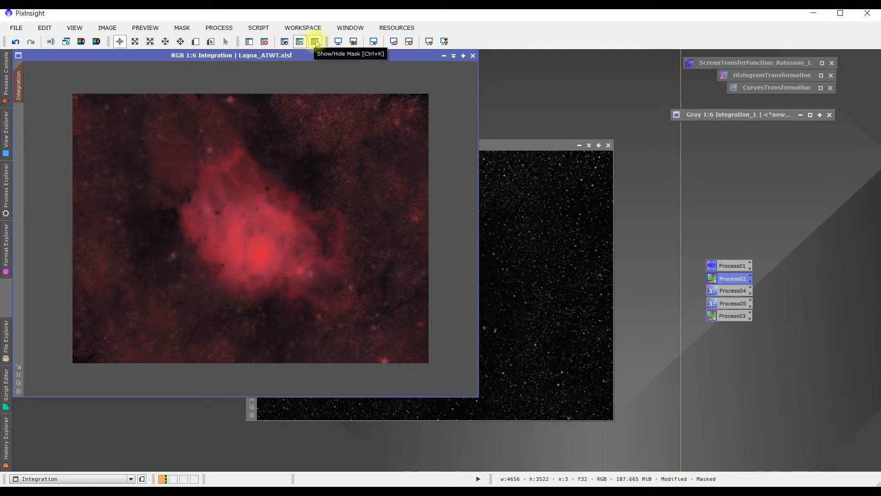
left_click(315, 44)
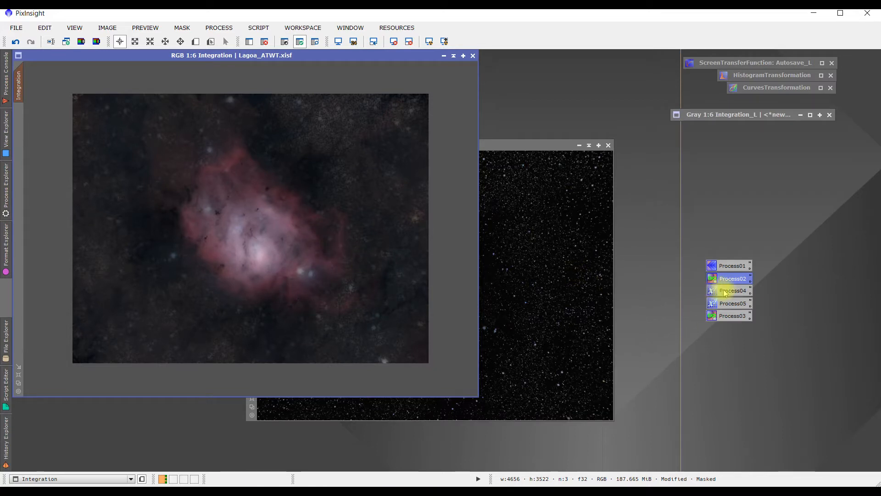
- Apply the Process04 ExponentialTransformation icon to the masked Integration image and remove its mask
left_click_drag(724, 292, 342, 257)
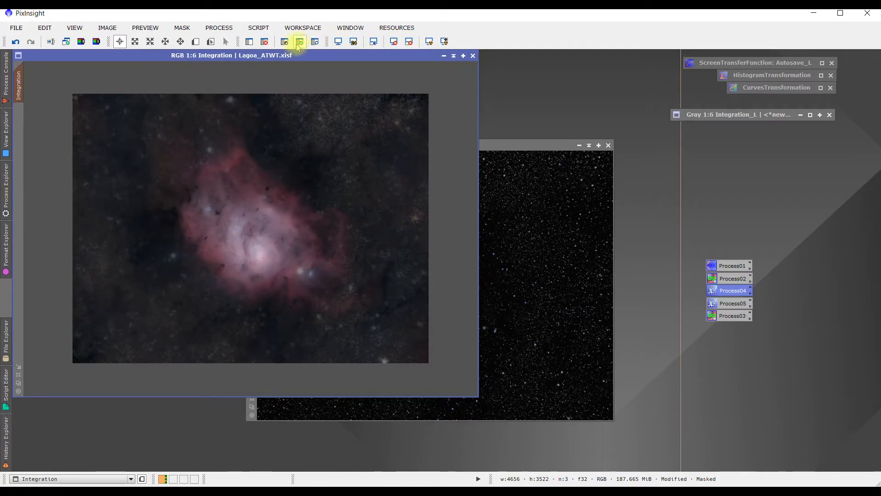
left_click(265, 43)
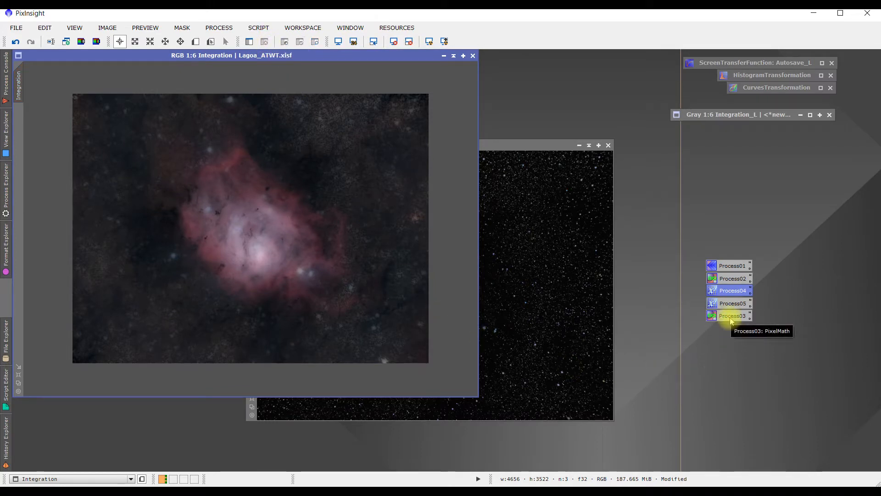
- Recombine the stars by applying the Process03 PixelMath icon to Integration, close Integration_clone without saving, and inspect the image
left_click_drag(732, 320, 328, 271)
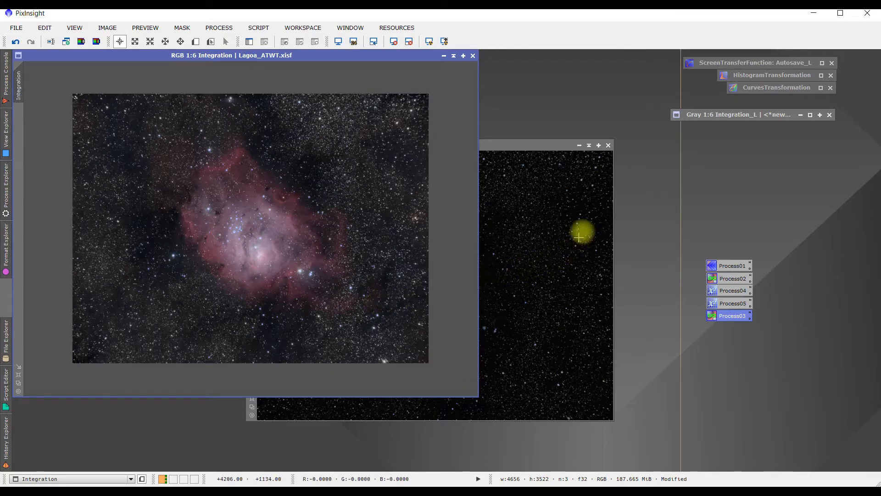
left_click(608, 146)
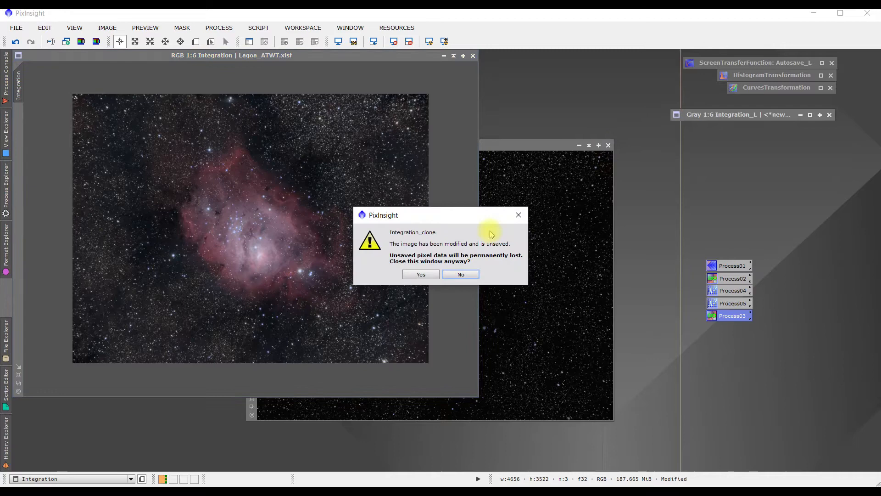
left_click(422, 275)
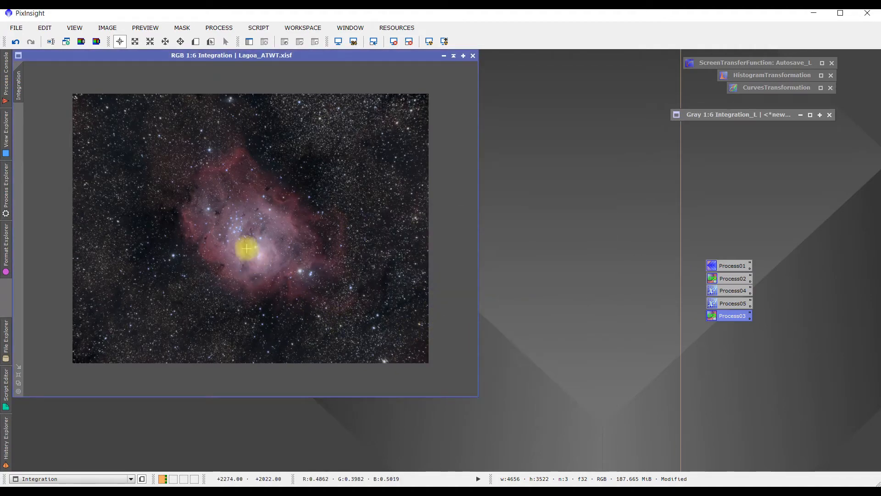
scroll(251, 255, "up", 4)
scroll(254, 263, "down", 3)
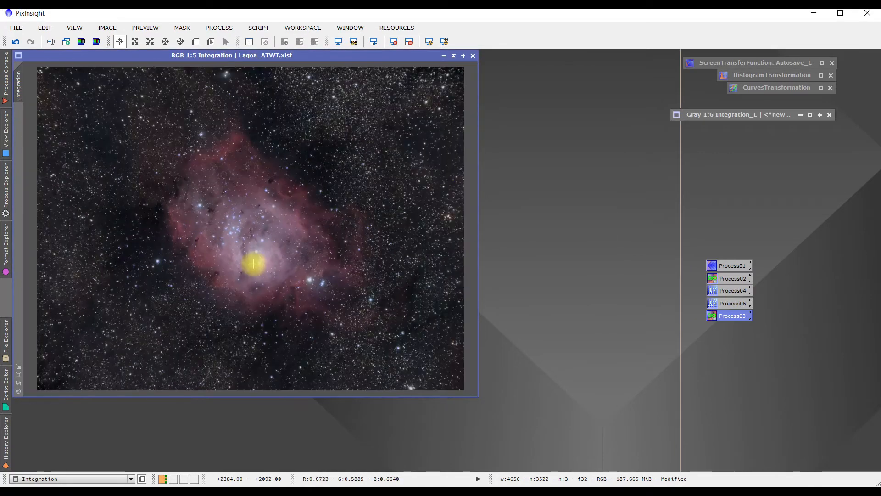
- Examine the recombined Integration image, zooming into the dark structures in the nebula, and review the settings of the Process05 ExponentialTransformation icon
scroll(253, 264, "down", 1)
scroll(258, 265, "up", 1)
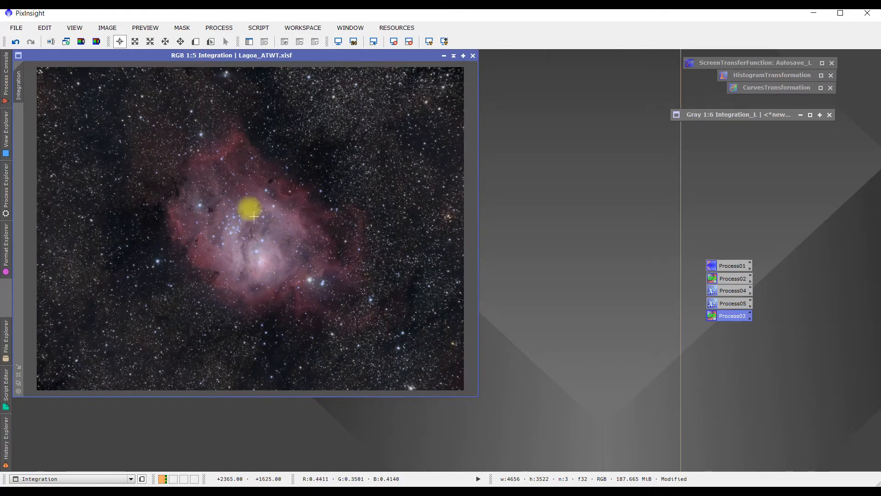
scroll(250, 204, "up", 3)
scroll(280, 178, "up", 2)
left_click_drag(277, 185, 319, 135)
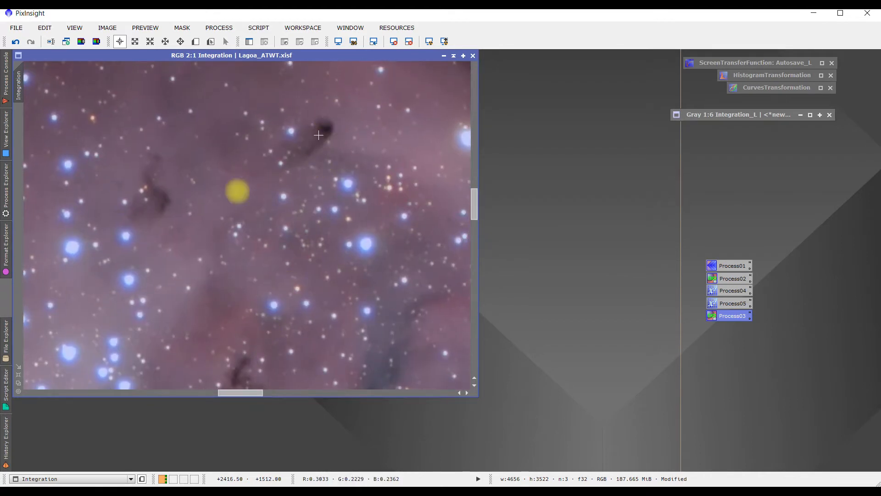
scroll(270, 226, "down", 5)
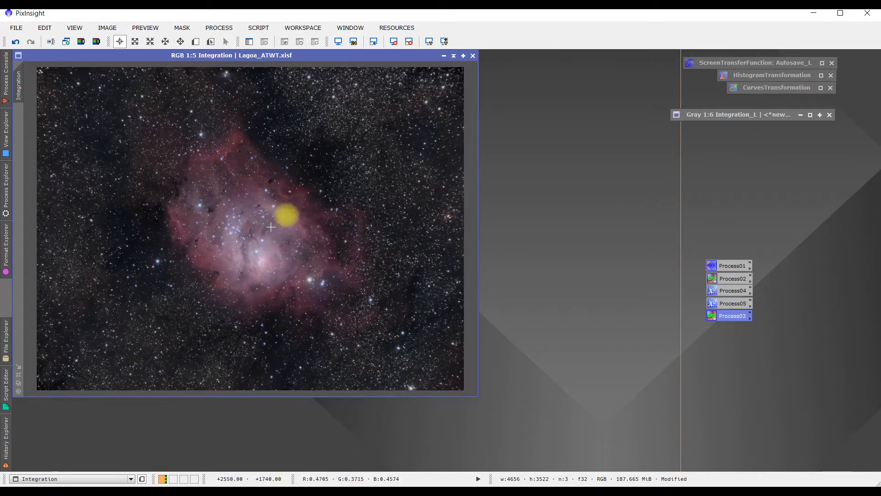
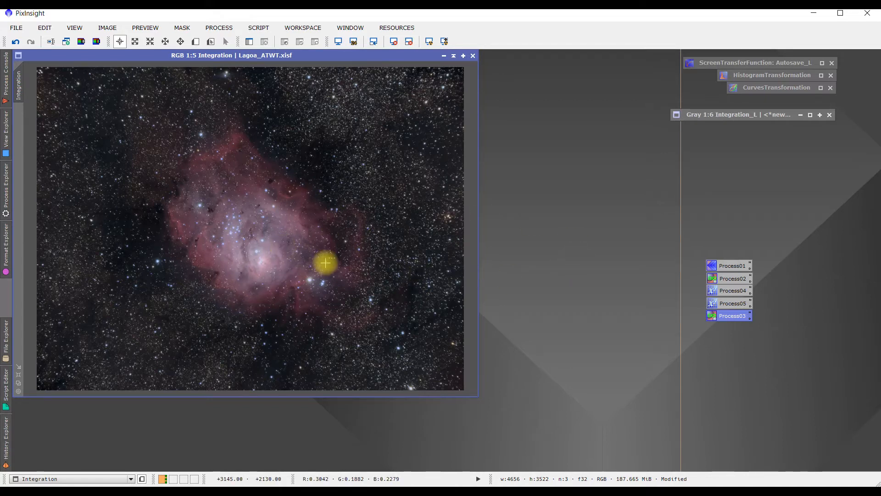
double_click(733, 304)
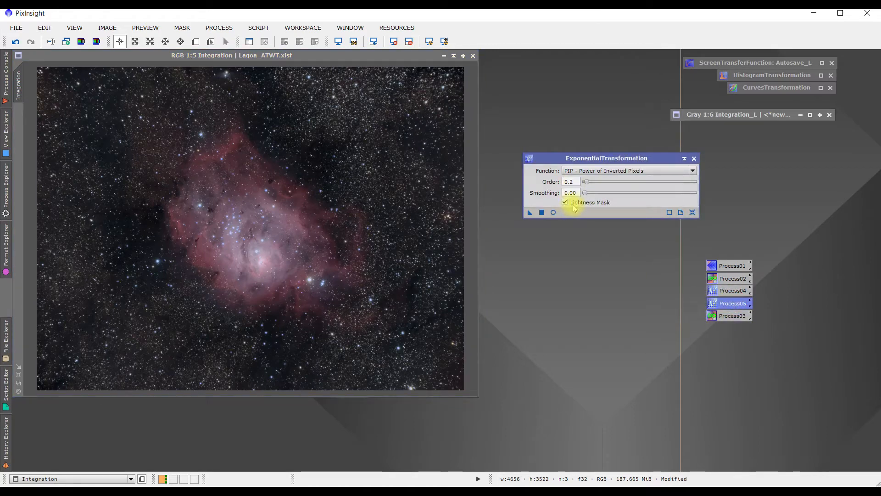
left_click(694, 158)
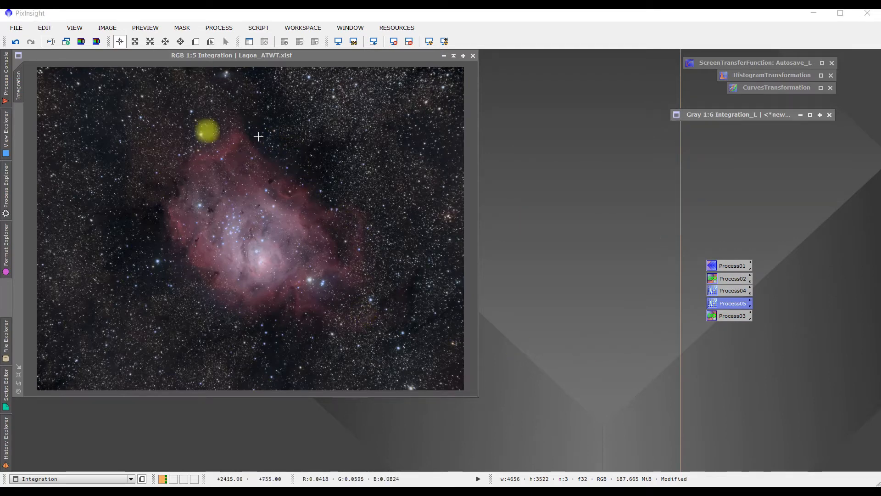
- Duplicate Integration, apply the Process01 wavelet icon to the clone, and subtract it from Integration with the Process02 PixelMath icon
left_click(66, 42)
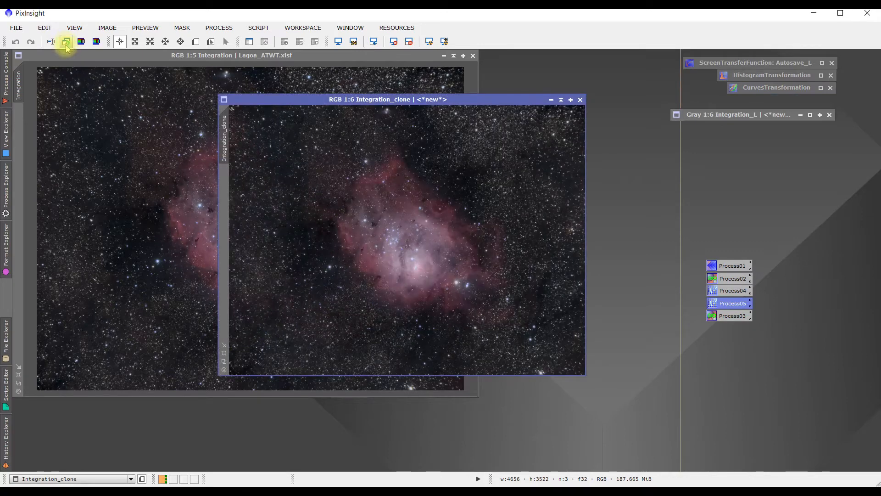
left_click_drag(731, 267, 453, 263)
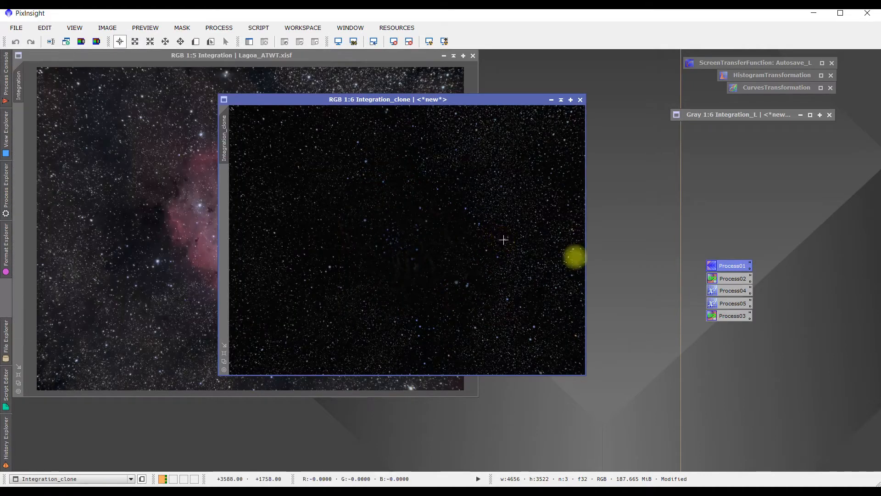
left_click_drag(732, 285, 164, 191)
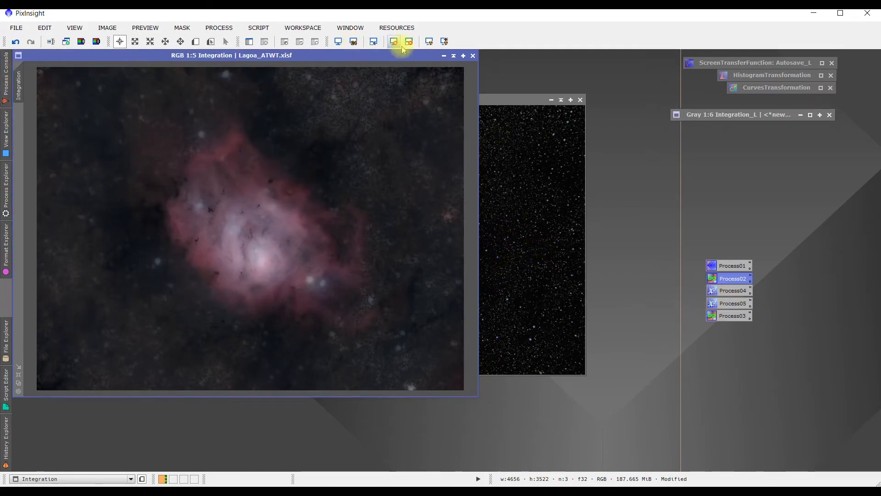
- Apply the Process04 ExponentialTransformation icon to the starless Integration image through a non-inverted Integration_L mask, and remove the mask
left_click(249, 42)
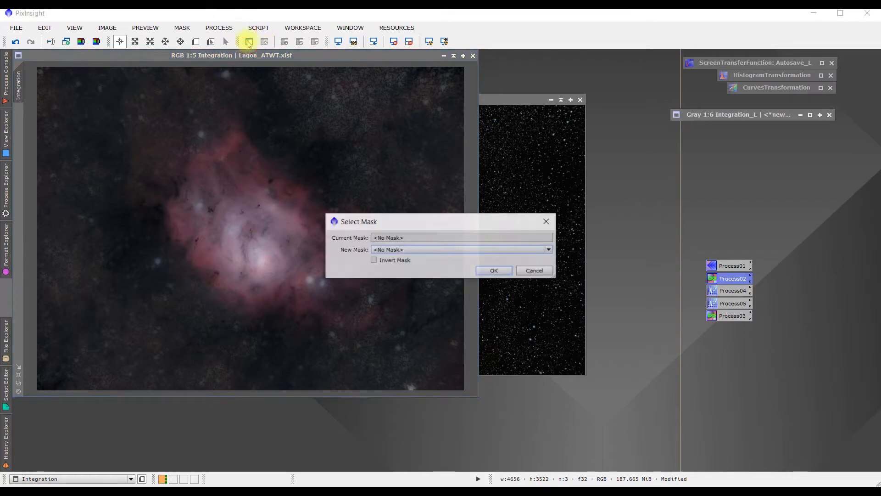
left_click(388, 250)
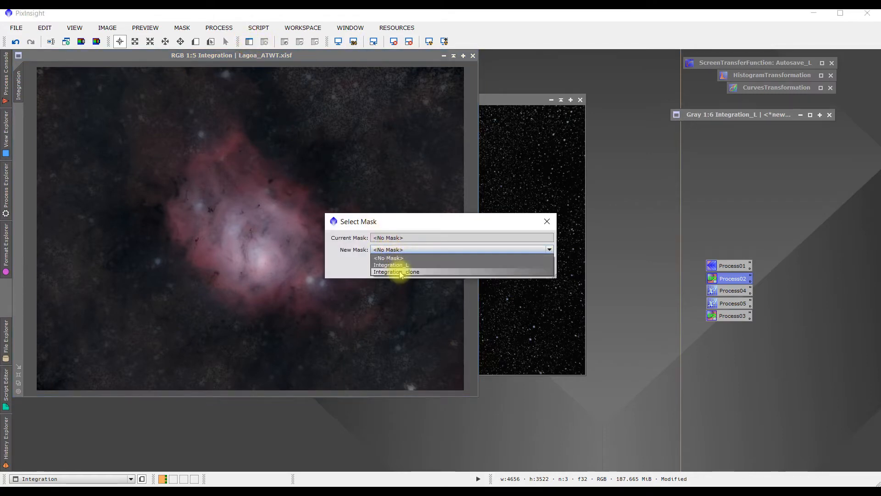
left_click(400, 265)
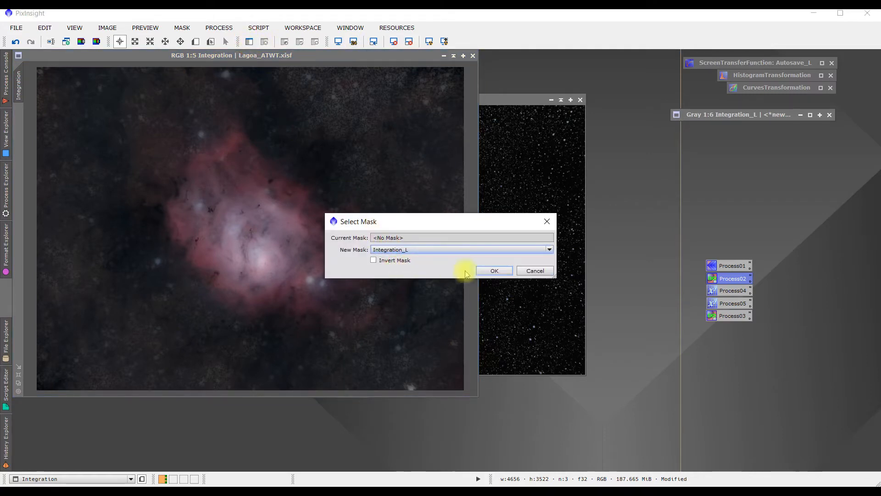
left_click(496, 271)
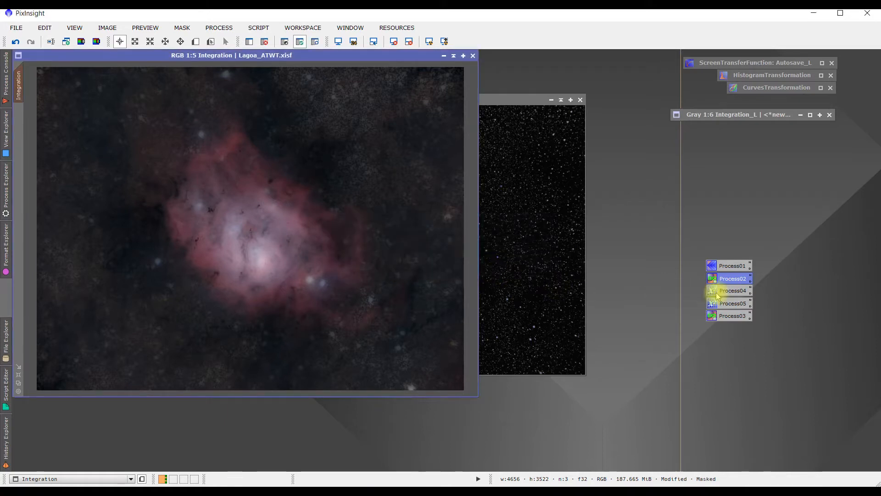
left_click_drag(723, 295, 289, 212)
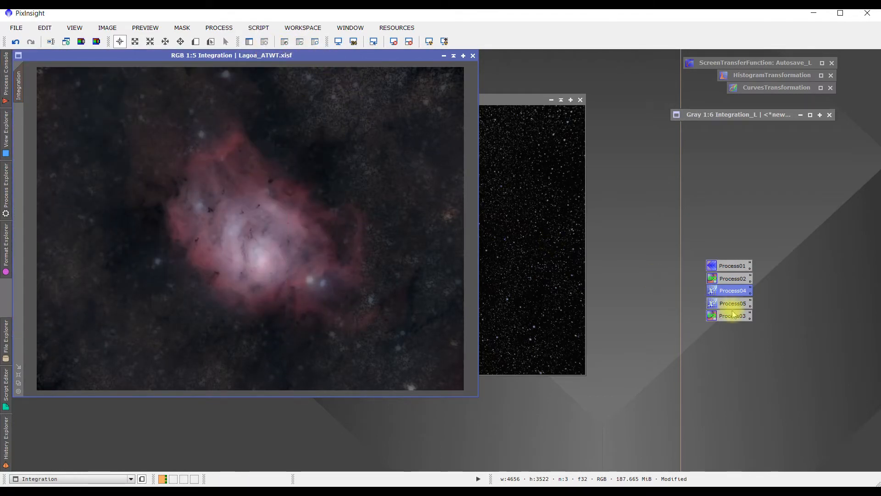
- Add the stars back to Integration with the Process03 PixelMath icon and close Integration_clone without saving
left_click_drag(728, 317, 342, 294)
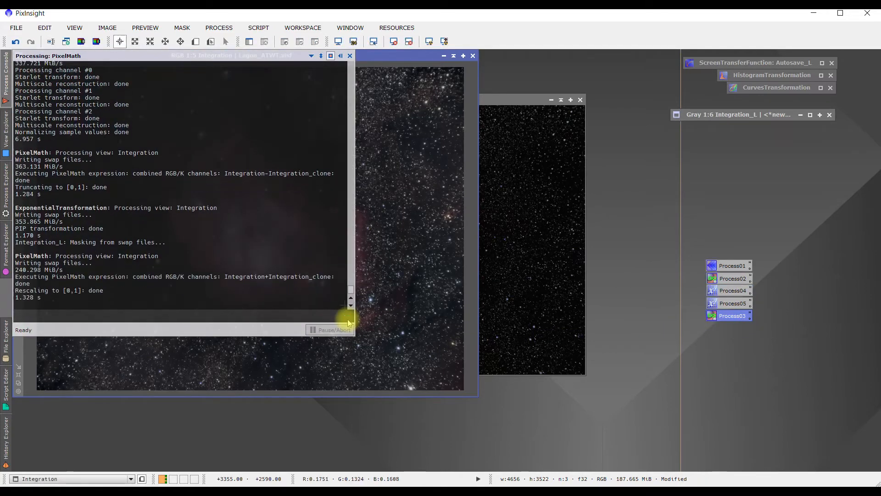
left_click(581, 100)
left_click(422, 275)
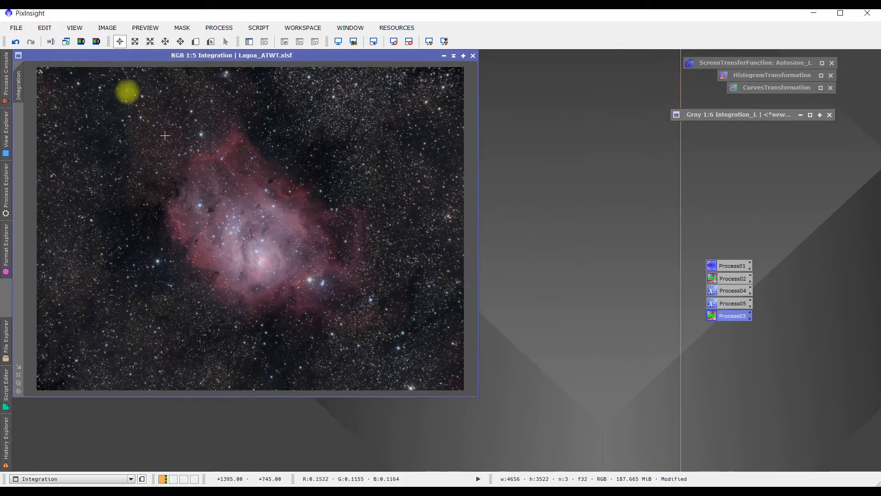
- Make a new clone of Integration, isolate its small-scale structure with Process01, and subtract it from Integration using Process02
left_click(66, 43)
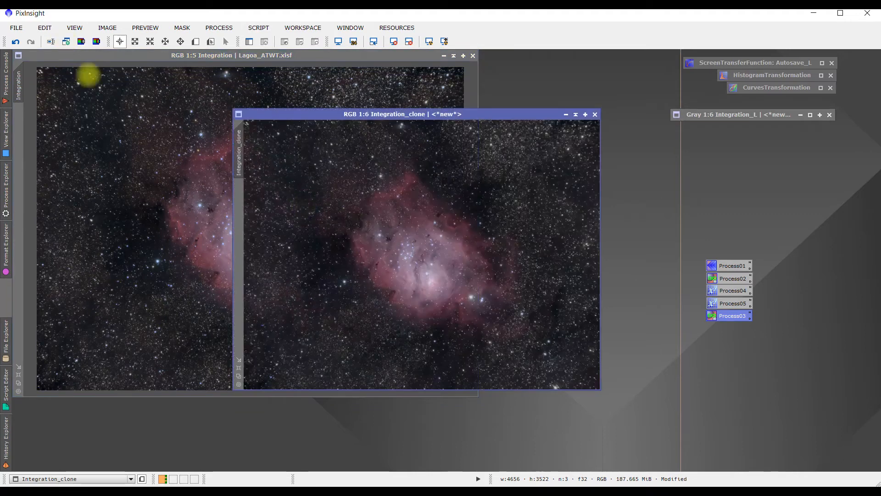
left_click_drag(733, 267, 464, 233)
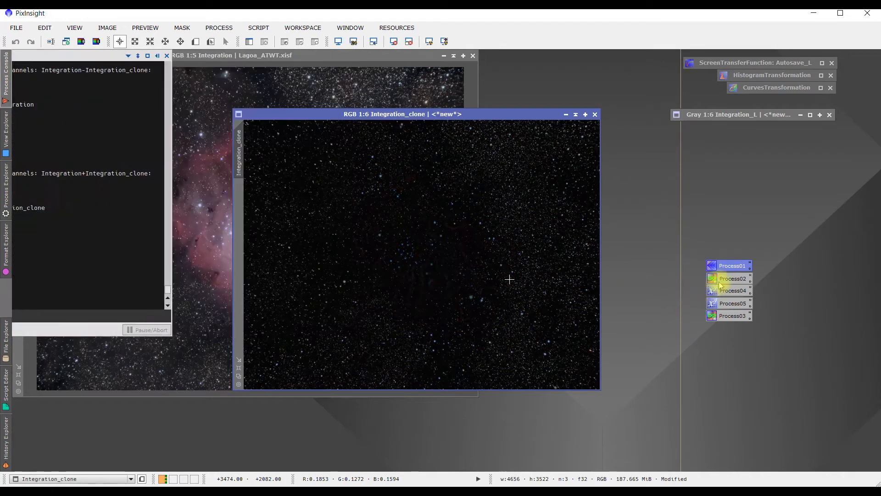
left_click_drag(721, 280, 172, 182)
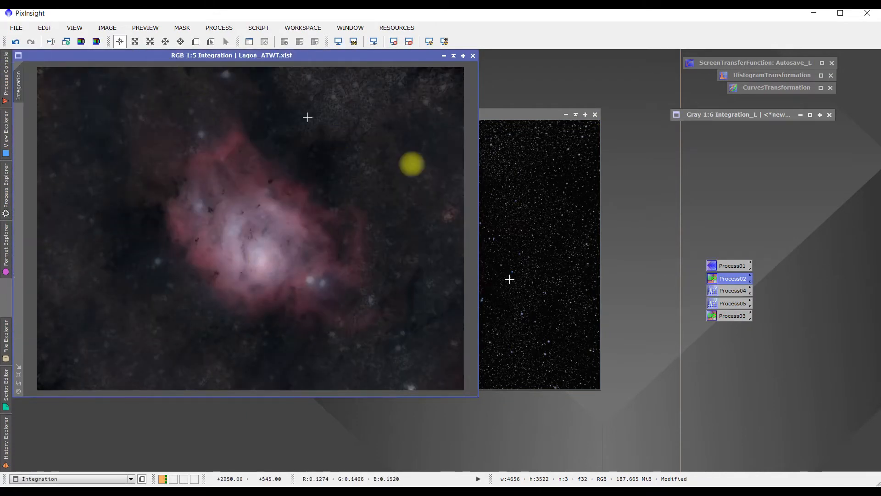
- Mask Integration with Integration_L again, apply another pass of the Process04 ExponentialTransformation icon, and remove the mask
left_click(250, 43)
left_click(393, 250)
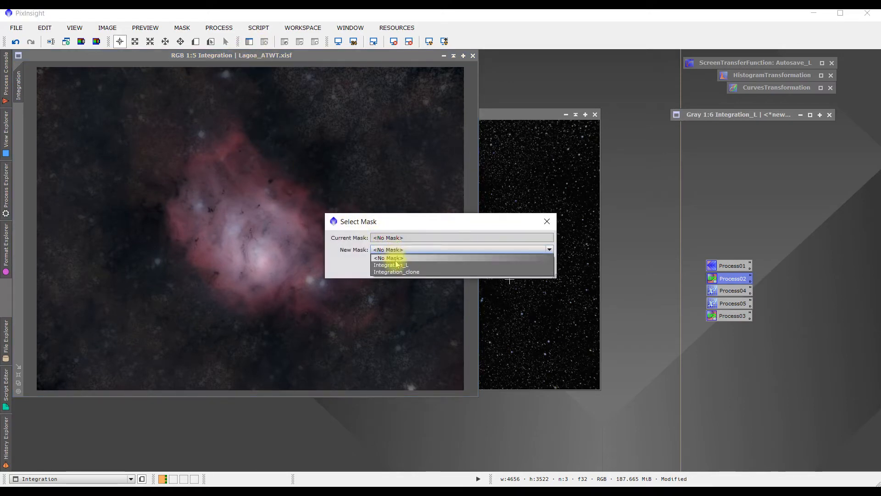
left_click(390, 264)
left_click(491, 274)
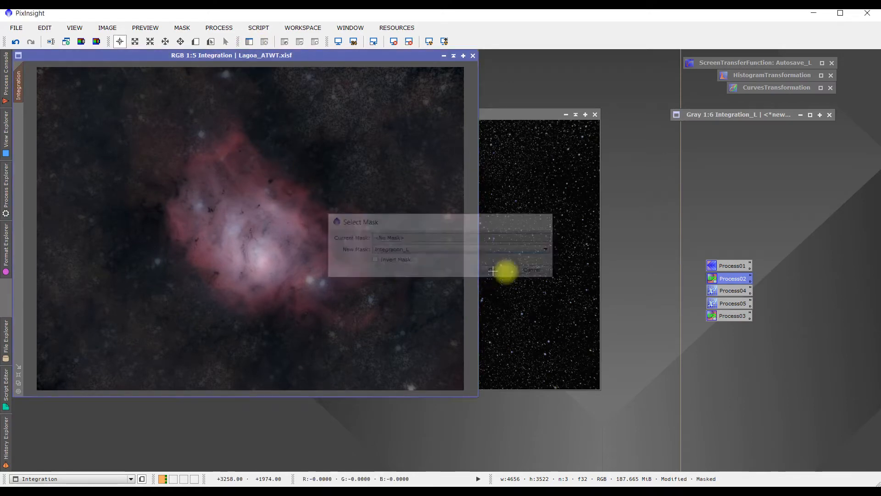
left_click(715, 292)
left_click_drag(715, 293, 230, 217)
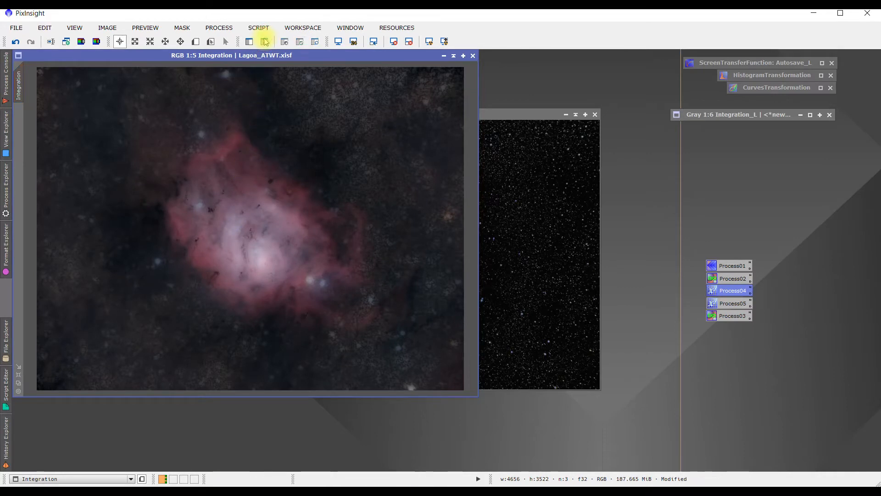
- Recombine Integration with its clone using the Process03 PixelMath icon, and discard Integration_clone without saving
left_click(713, 317)
left_click_drag(713, 318, 327, 266)
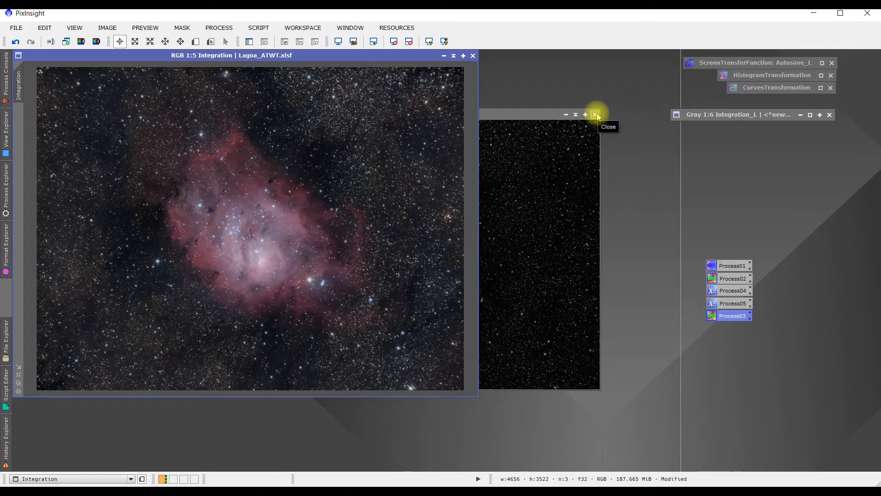
left_click(595, 115)
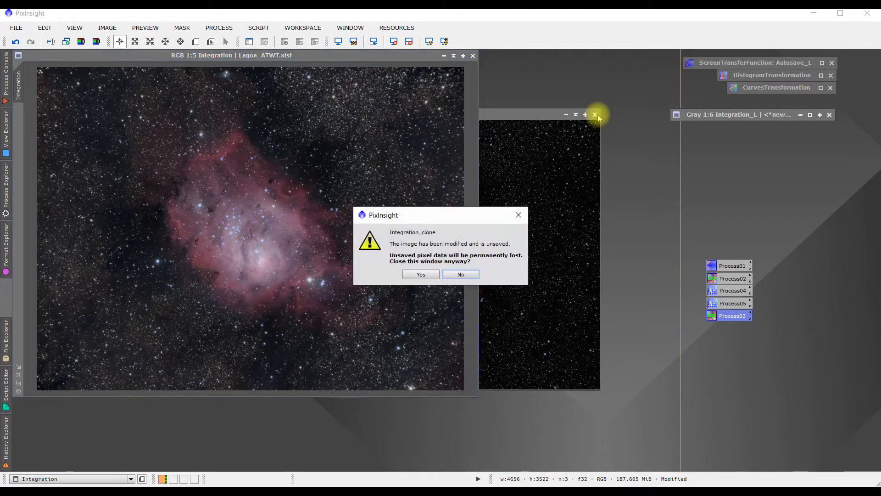
left_click(421, 275)
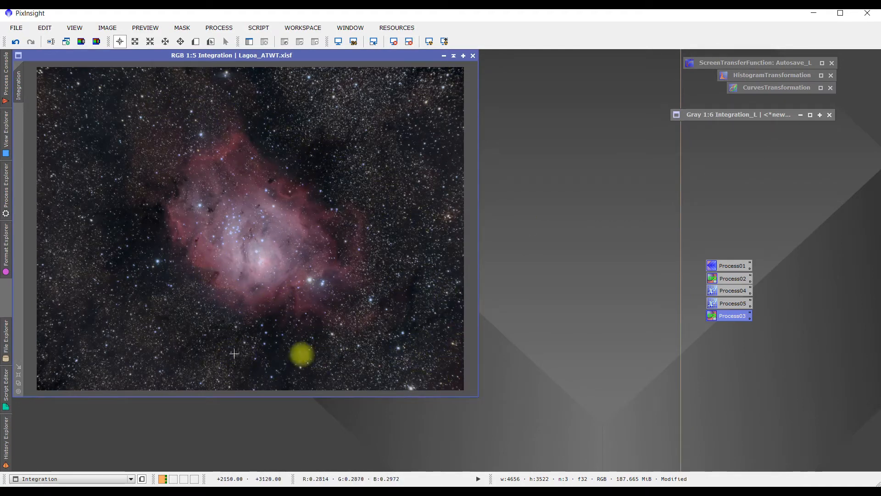
- Apply a CurvesTransformation to Integration with RGB/K points at 0.50000/0.50095 and 0.13169/0.12476, and collapse the process window
left_click(821, 88)
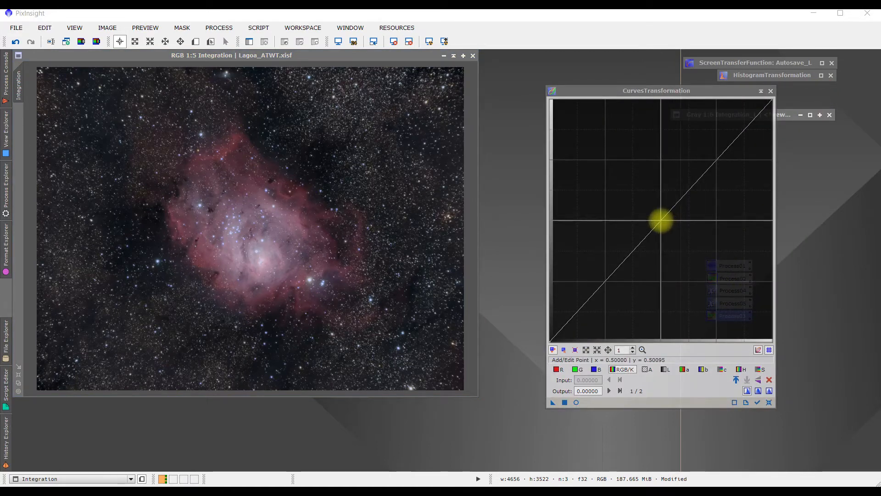
left_click(661, 220)
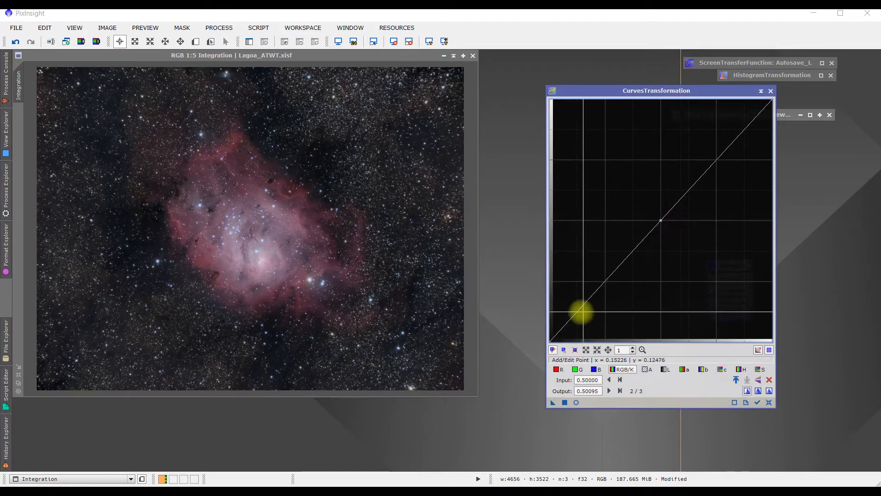
left_click_drag(578, 310, 579, 312)
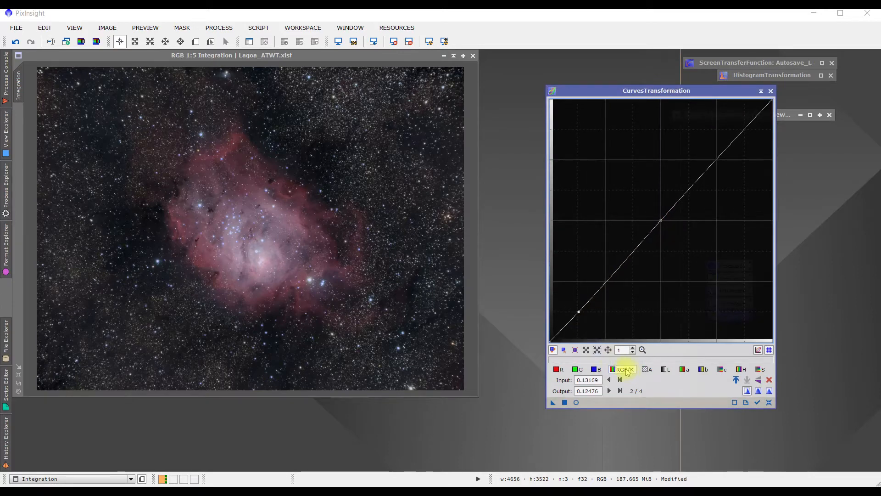
left_click_drag(553, 404, 432, 351)
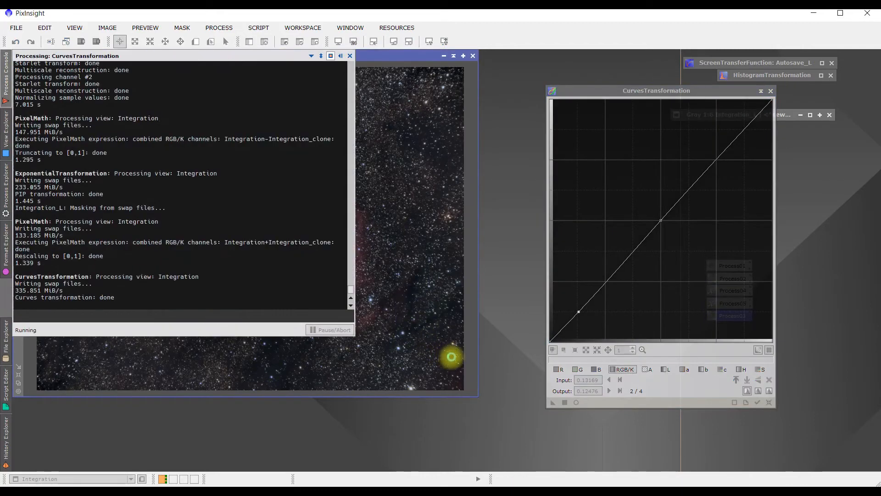
left_click(761, 91)
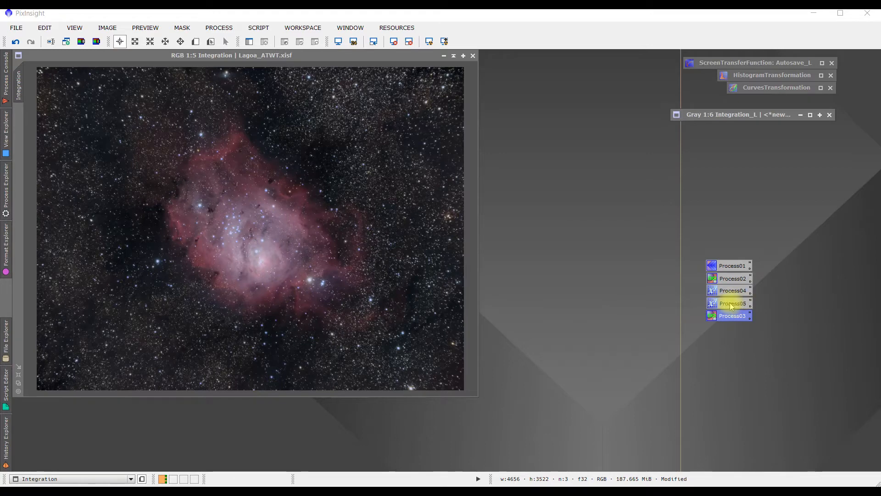
- Clone the curves-adjusted Integration image, apply Process01 to the clone, and subtract the clone from Integration with Process02
left_click(67, 42)
left_click_drag(721, 269, 405, 237)
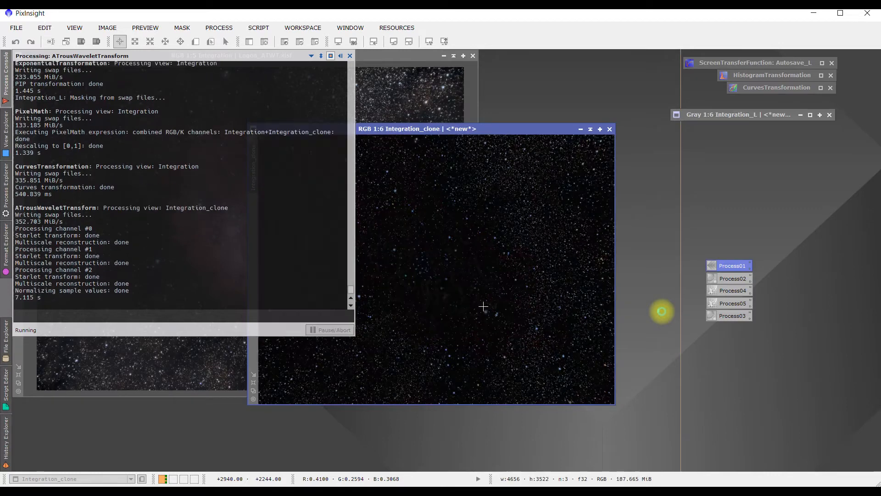
mouse_move(713, 278)
left_mouse_down()
mouse_move(478, 239)
mouse_move(169, 232)
left_mouse_up()
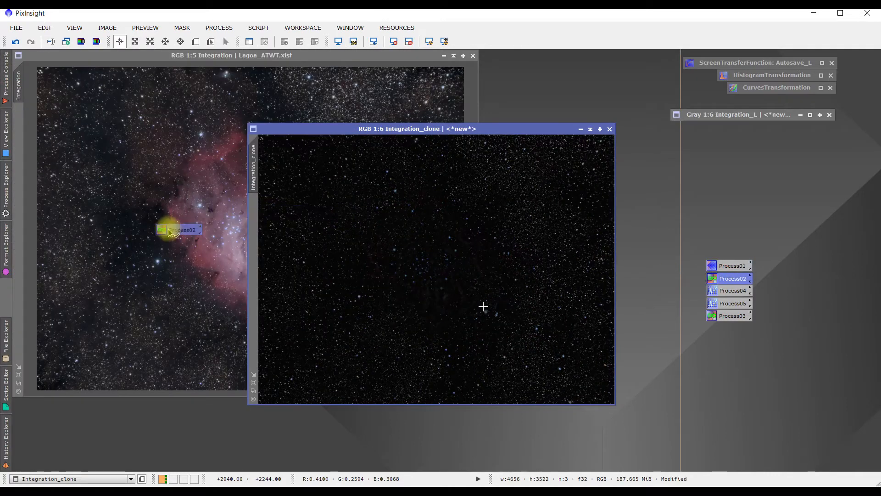
left_click_drag(169, 232, 170, 232)
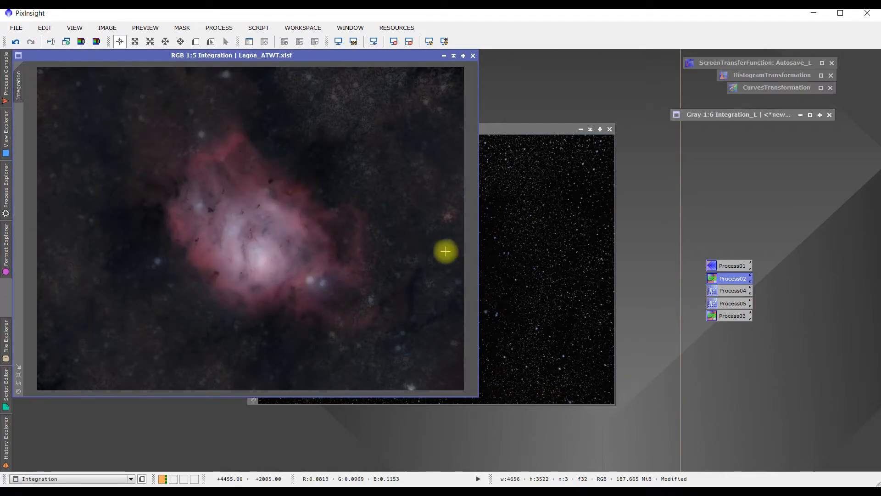
- Assign Integration_L as the non-inverted mask of Integration and apply the Process05 ExponentialTransformation icon to the masked image
left_click(250, 42)
left_click(387, 249)
left_click(395, 264)
left_click(492, 274)
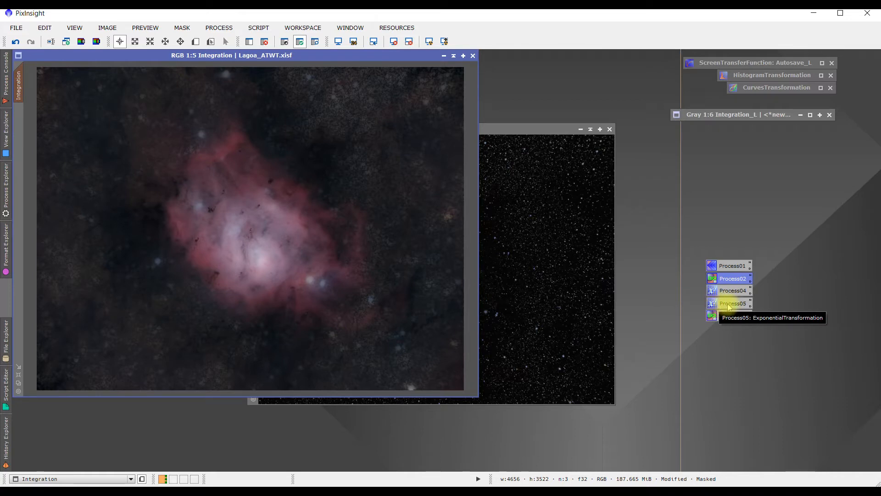
left_click_drag(727, 307, 301, 250)
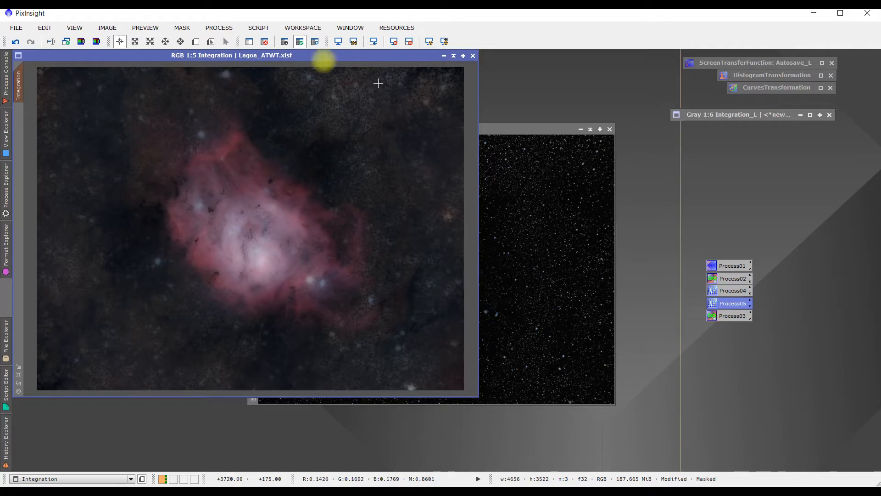
- Remove the mask from Integration, recombine it with its star clone using Process03, and discard Integration_clone without saving
left_click(264, 41)
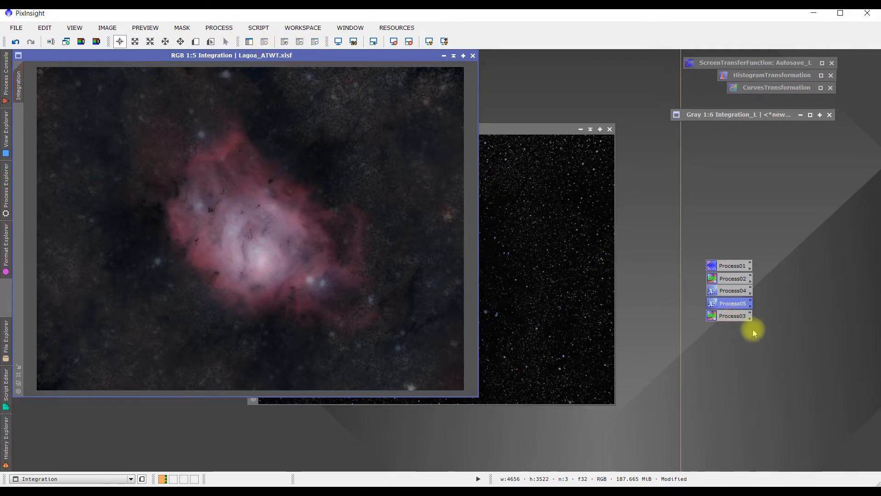
left_click_drag(726, 316, 386, 292)
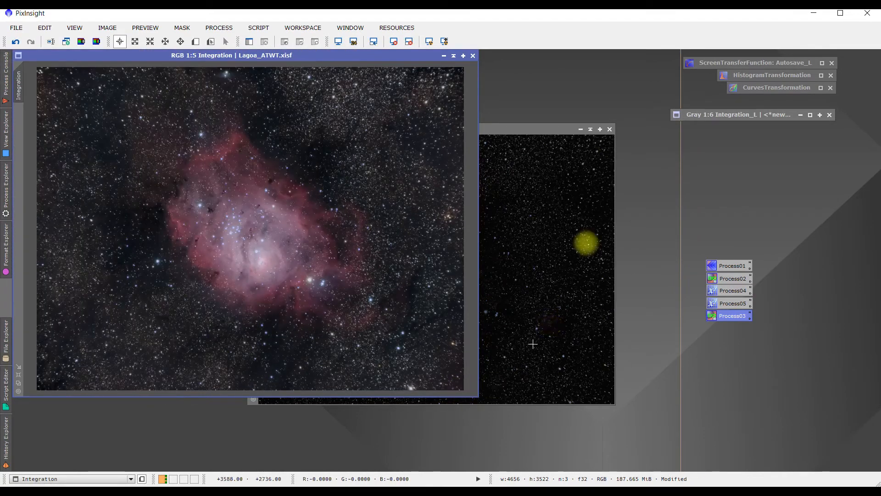
left_click(609, 129)
left_click(421, 274)
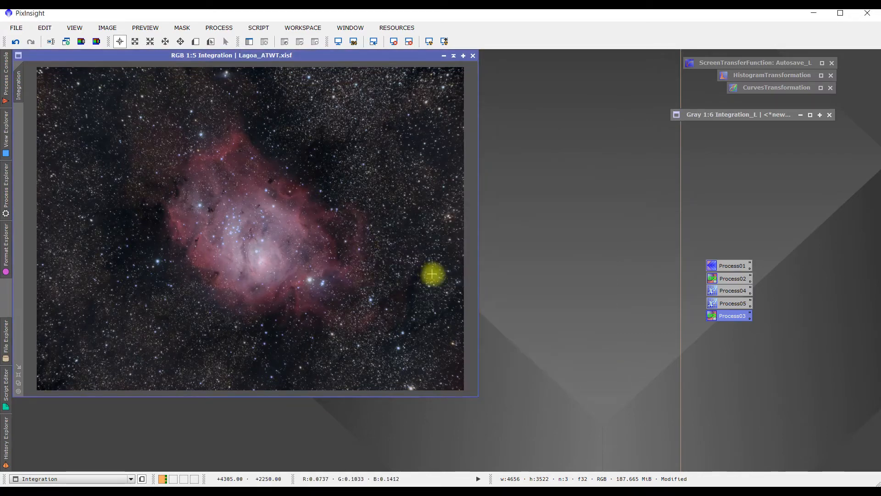
- Clone the recombined Integration image, apply Process01 to the clone, and subtract the clone from Integration with Process02
left_click(65, 41)
left_click_drag(714, 266, 505, 257)
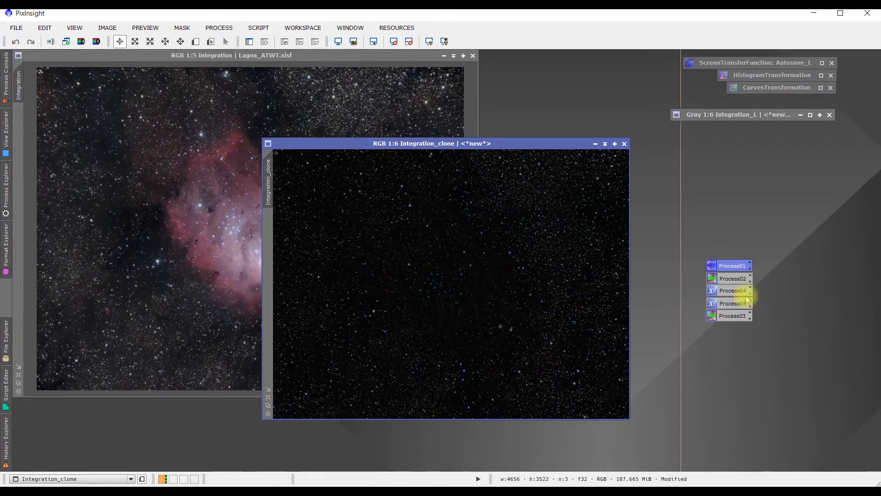
left_click_drag(733, 280, 198, 234)
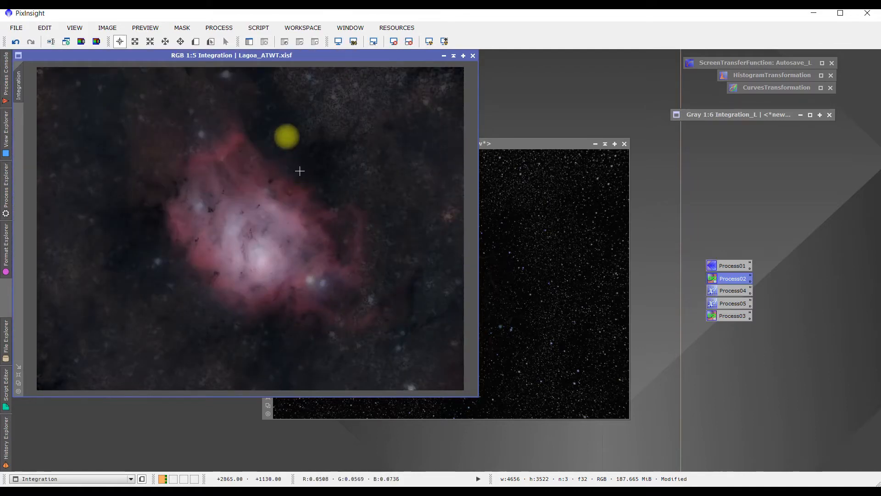
- Mask the starless Integration image with Integration_L, not inverted, and apply the Process05 ExponentialTransformation to it
left_click(250, 44)
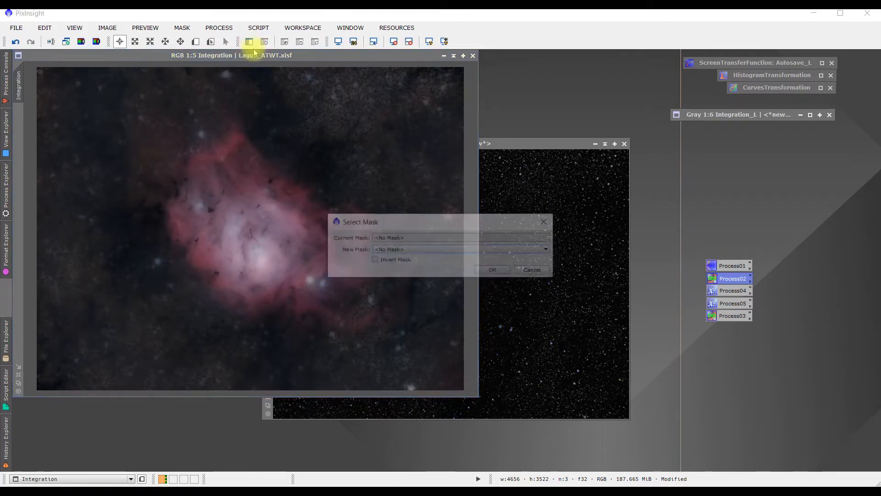
left_click(391, 250)
left_click(395, 263)
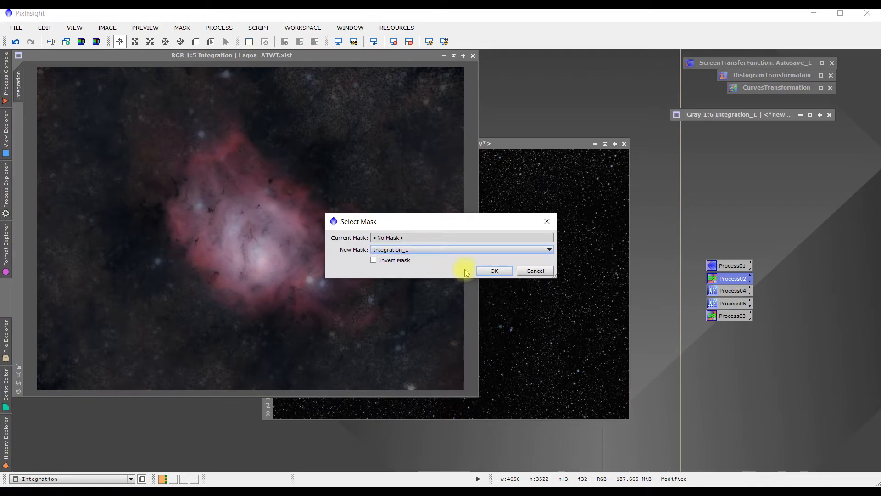
left_click(480, 272)
left_click_drag(728, 306, 275, 295)
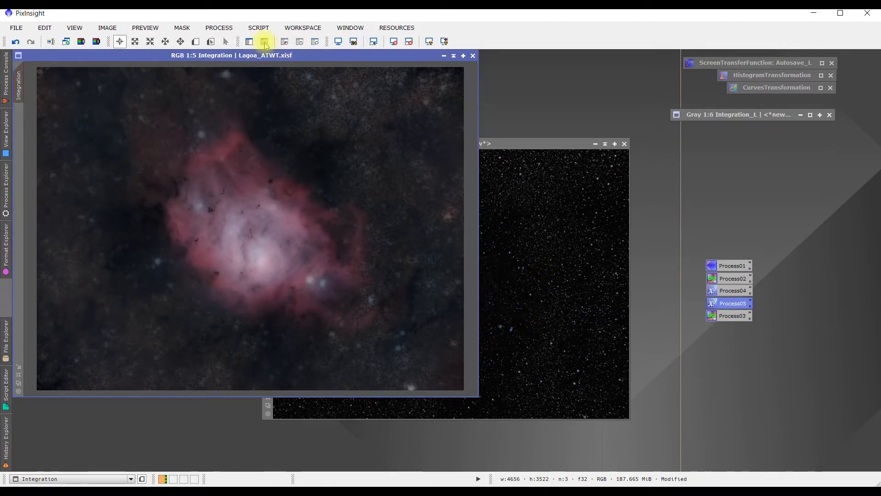
- With the mask removed, add the stars back to Integration using the Process03 PixelMath icon, and close Integration_clone without saving
left_click_drag(724, 315, 299, 282)
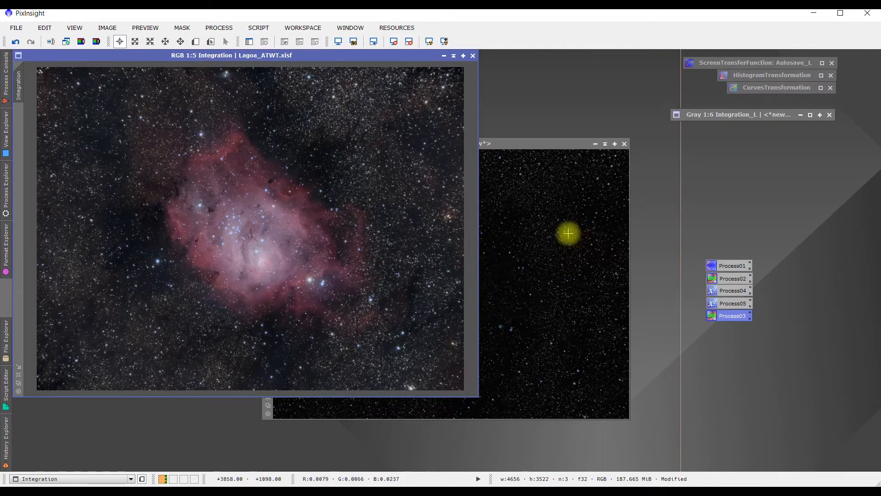
left_click(625, 144)
left_click(420, 274)
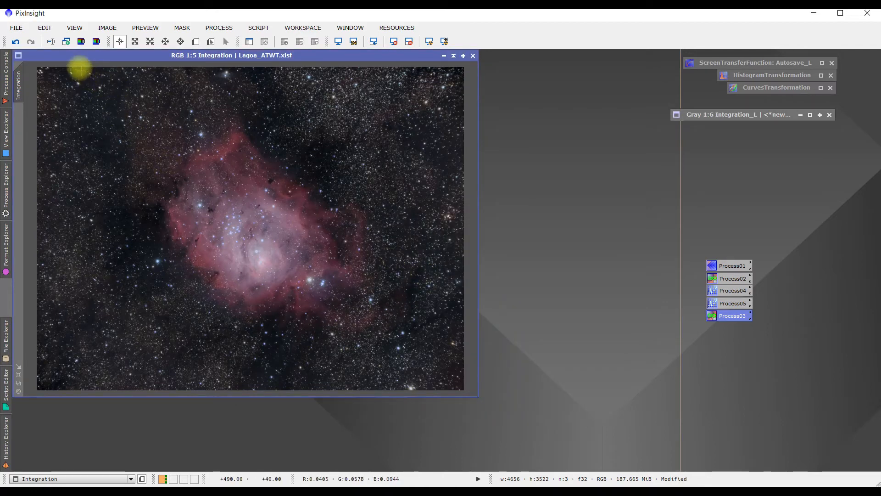
- Separate the stars once more by applying Process01 to a new clone of Integration and Process02 to Integration
left_click(66, 42)
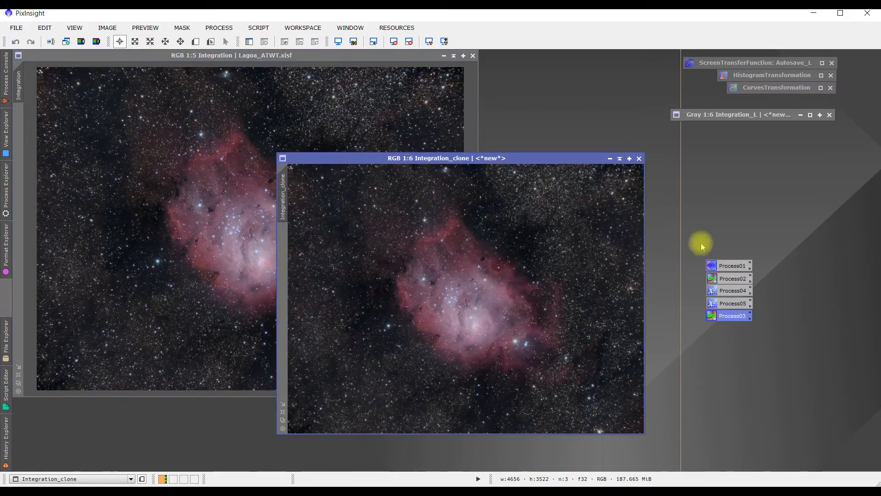
left_click_drag(722, 268, 509, 253)
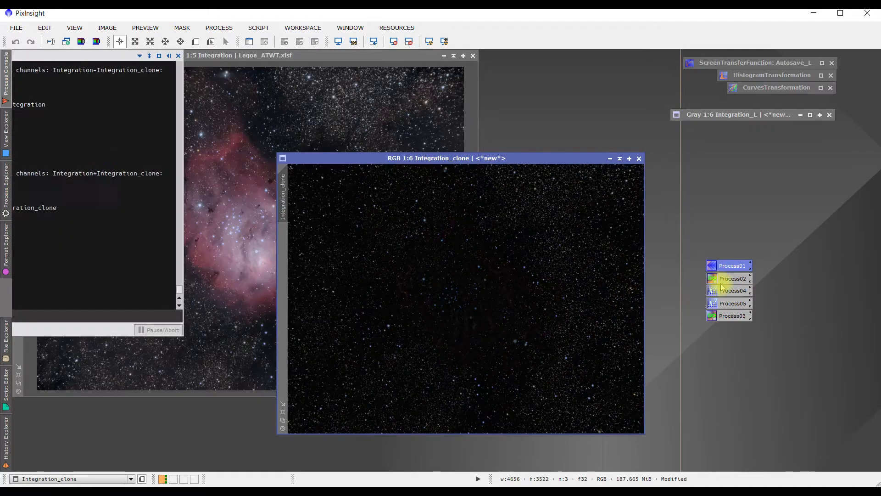
left_click_drag(719, 279, 242, 256)
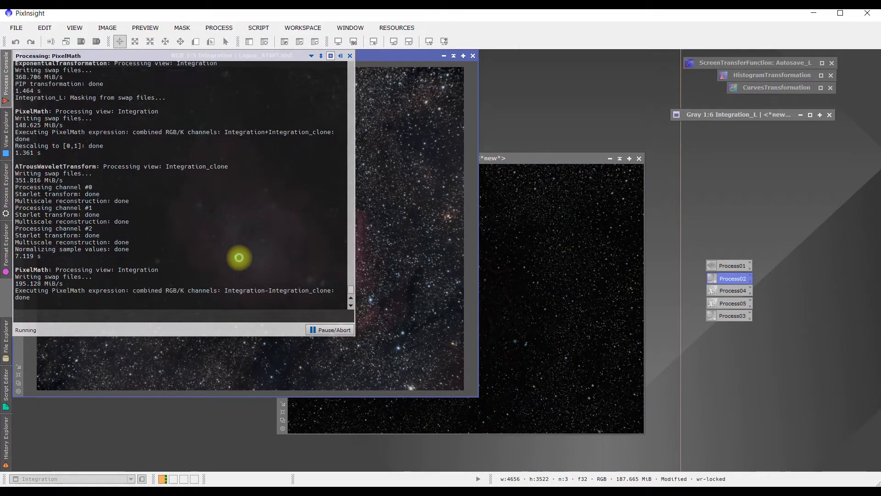
- Assign Integration_L as the non-inverted mask of Integration and boost the masked starless image with Process05
left_click(248, 41)
left_click(387, 249)
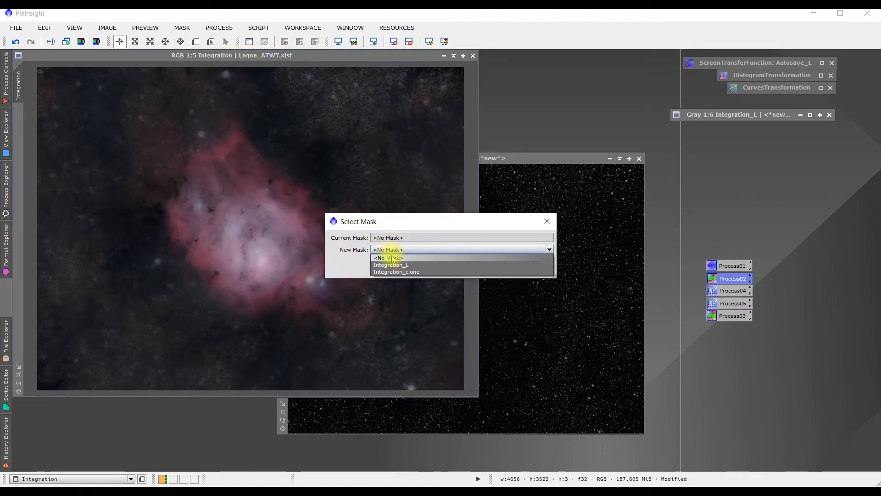
left_click(390, 265)
left_click(480, 271)
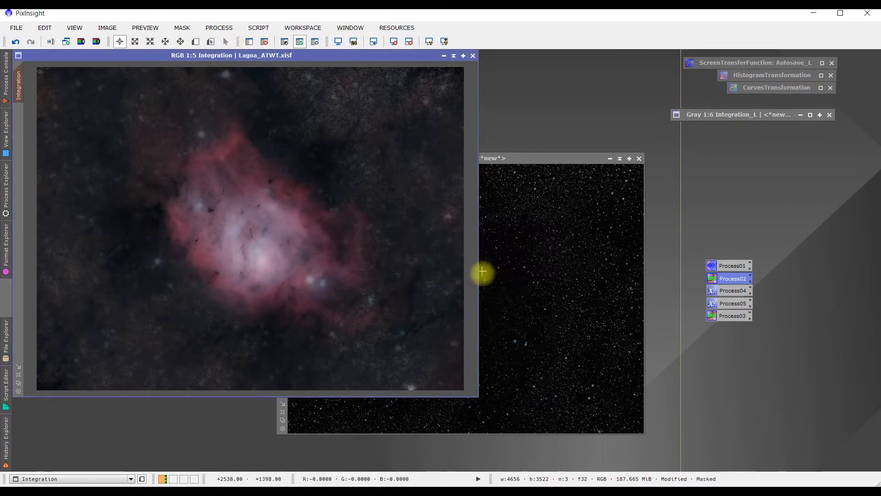
left_click_drag(725, 307, 307, 275)
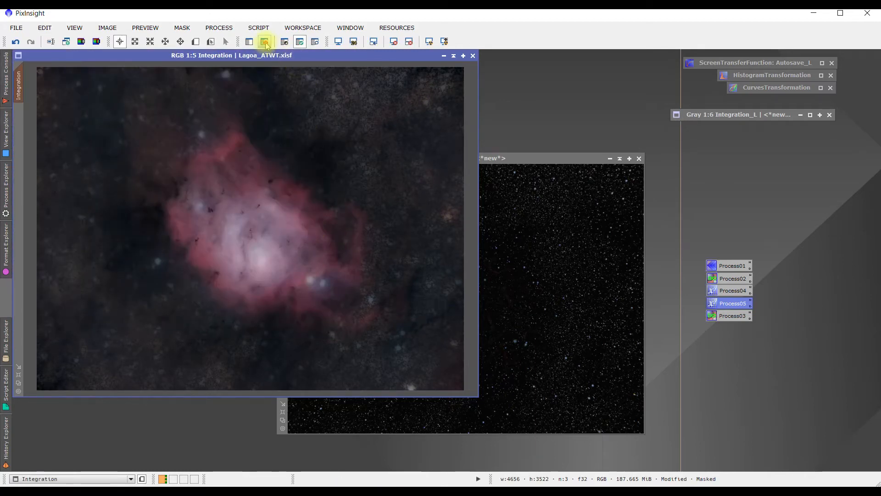
- Remove Integration's mask, restore its stars with the Process03 PixelMath icon, and discard Integration_clone without saving
left_click(265, 42)
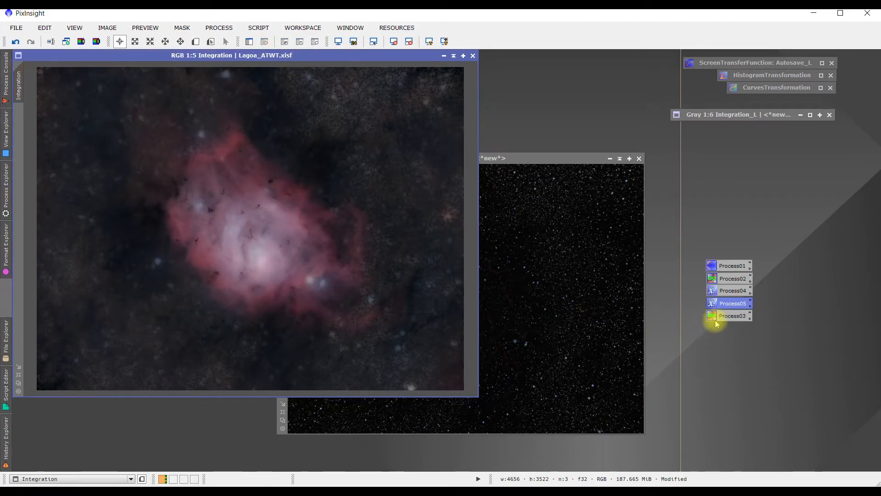
left_click_drag(717, 320, 296, 270)
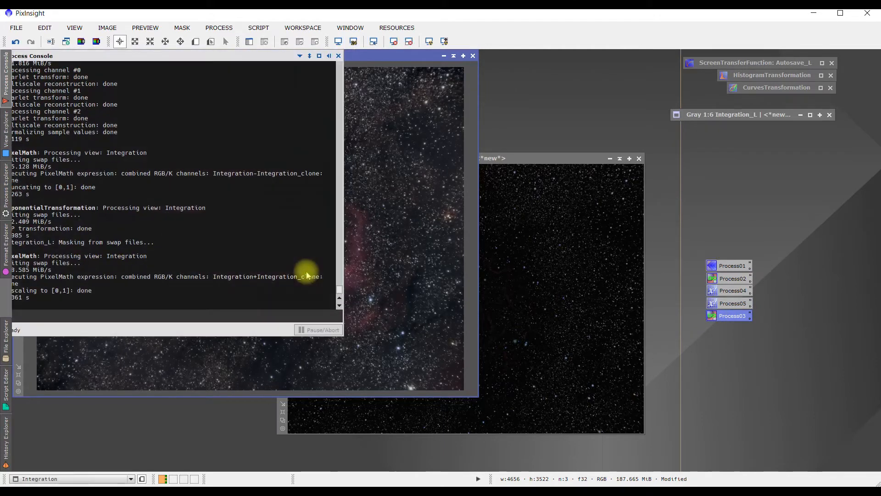
left_click(639, 159)
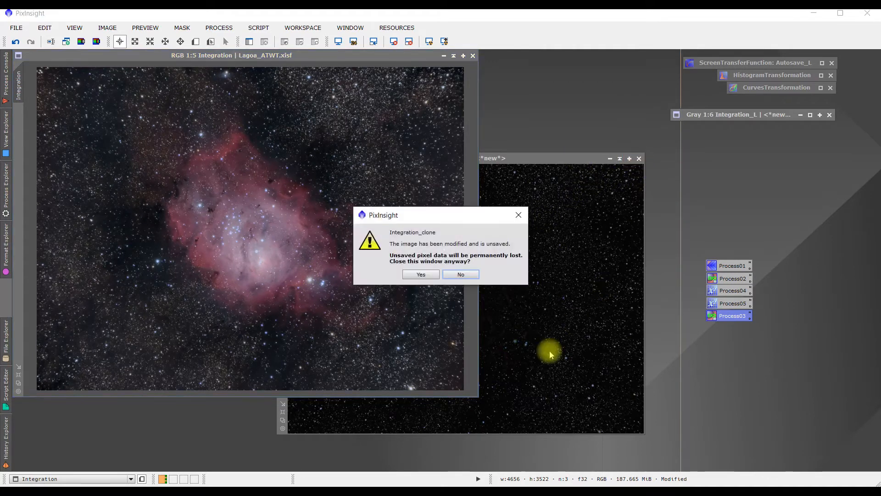
left_click(421, 275)
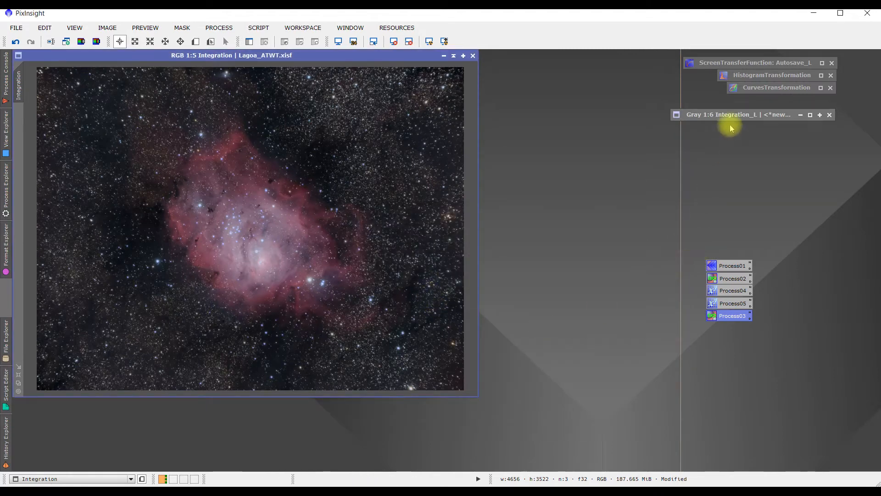
- Close the Integration_L mask image, accepting that its existing mask references are broken
left_click_drag(718, 115, 579, 149)
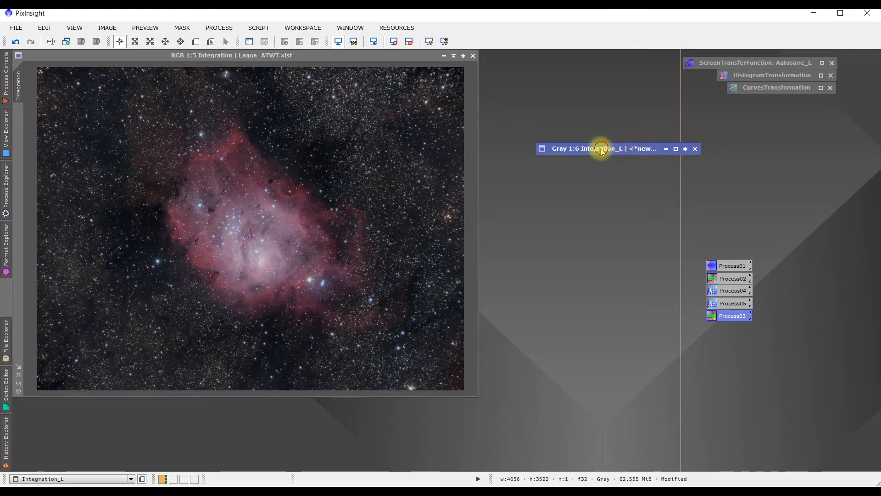
left_click_drag(602, 149, 599, 168)
left_click(685, 166)
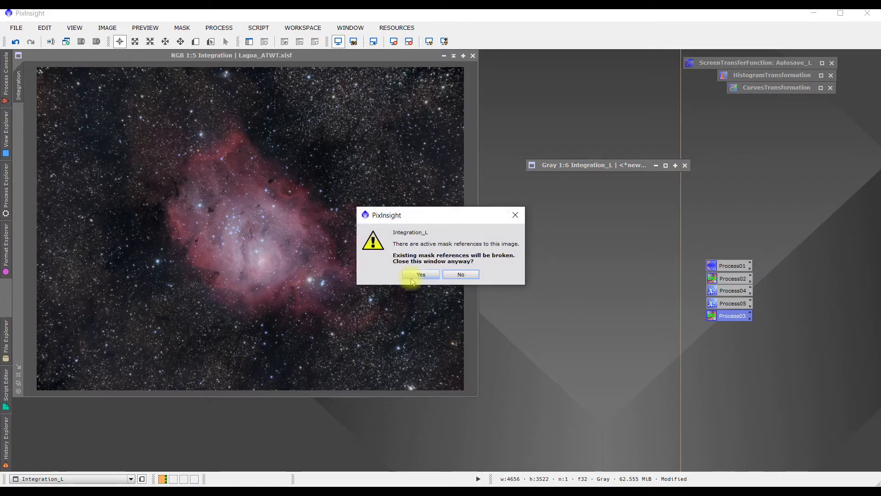
left_click(417, 275)
- Examine the nebula core, dark structures, outer edges and star field of the processed Lagoa_ATWT image at several magnifications
scroll(280, 270, "up", 4)
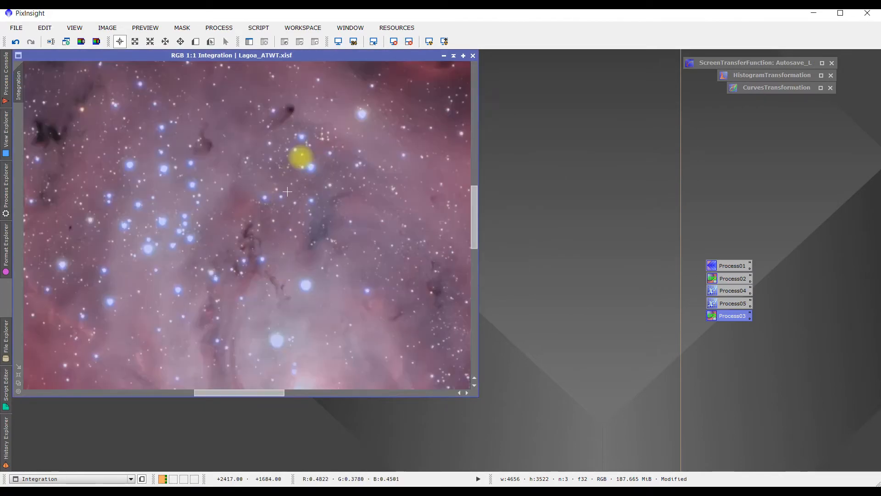
scroll(288, 308, "up", 2)
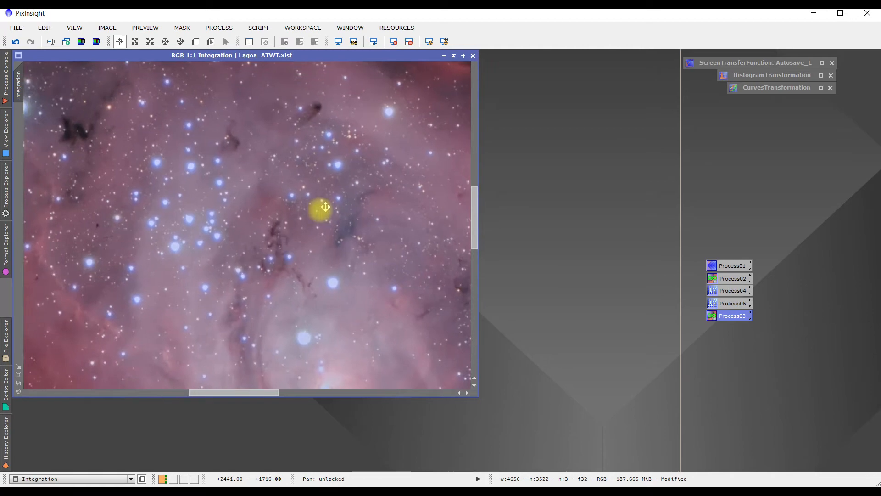
scroll(341, 302, "down", 3)
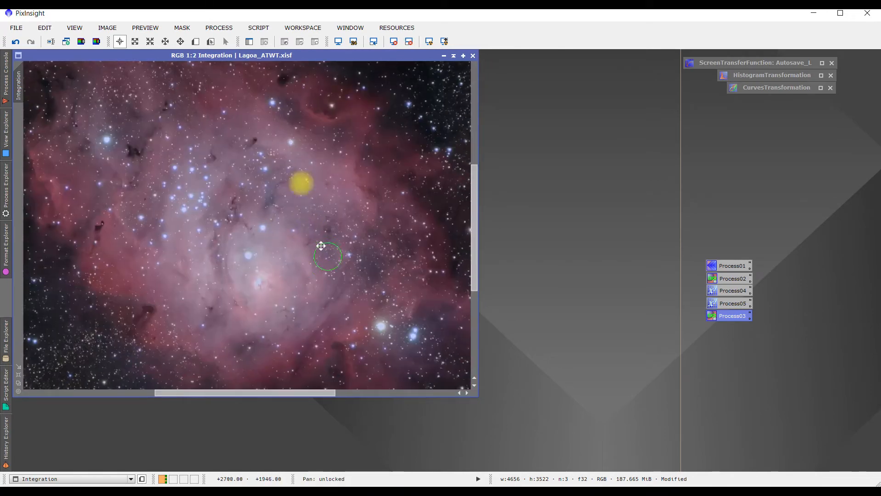
left_click_drag(321, 246, 282, 154)
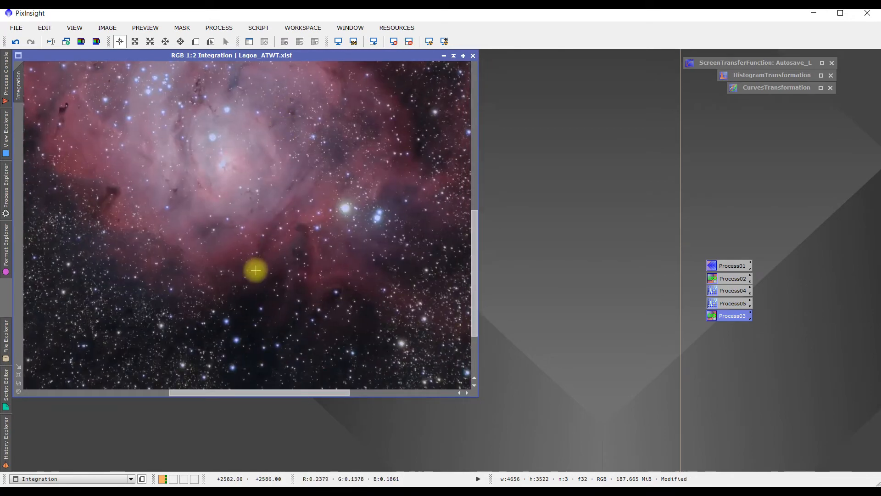
scroll(256, 270, "up", 1)
mouse_move(321, 281)
left_mouse_down()
mouse_move(154, 199)
mouse_move(330, 289)
left_mouse_up()
scroll(189, 209, "up", 2)
scroll(202, 241, "down", 3)
left_click_drag(263, 169, 336, 317)
left_click_drag(133, 268, 261, 279)
scroll(184, 250, "up", 2)
left_click_drag(177, 259, 414, 220)
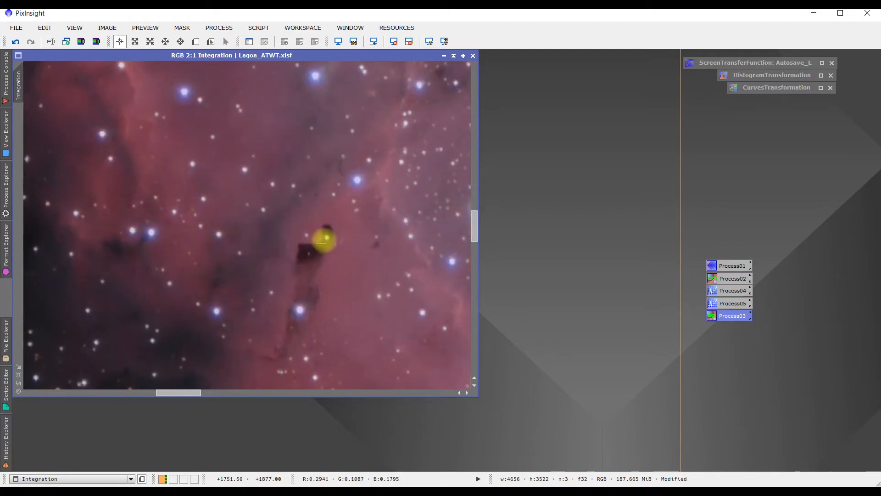
left_click_drag(184, 266, 338, 285)
left_click_drag(250, 138, 248, 252)
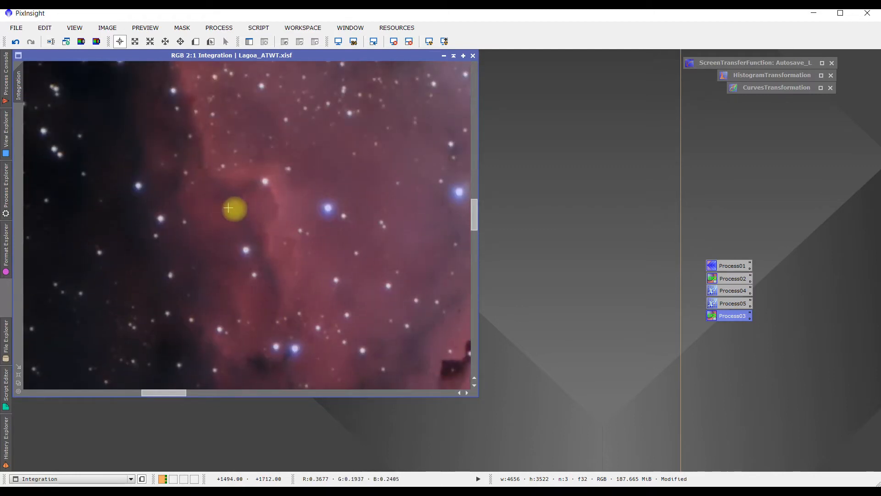
left_click_drag(216, 172, 262, 371)
left_click_drag(360, 223, 178, 330)
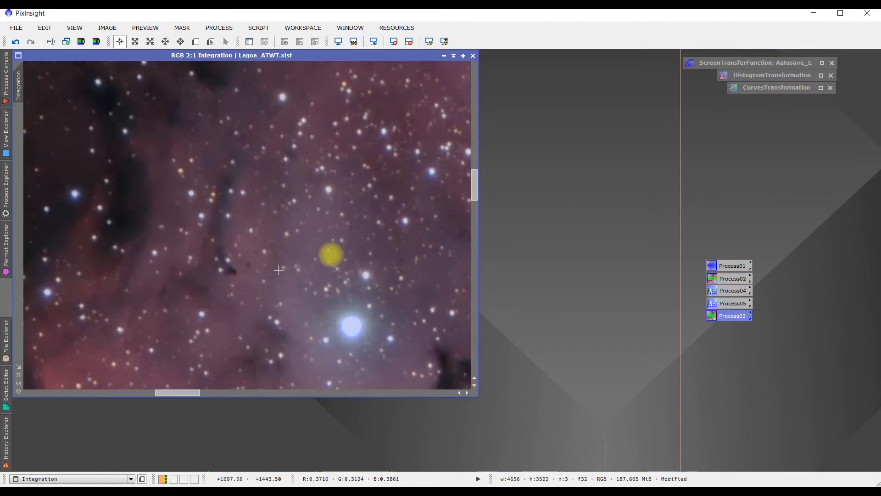
left_click_drag(354, 253, 51, 150)
left_click_drag(262, 198, 138, 315)
left_click_drag(289, 224, 99, 193)
scroll(199, 214, "down", 6)
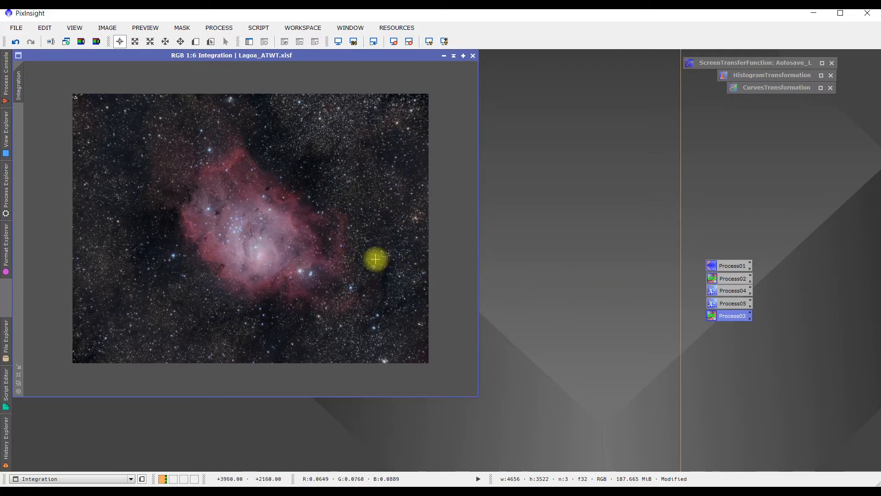
scroll(375, 259, "up", 1)
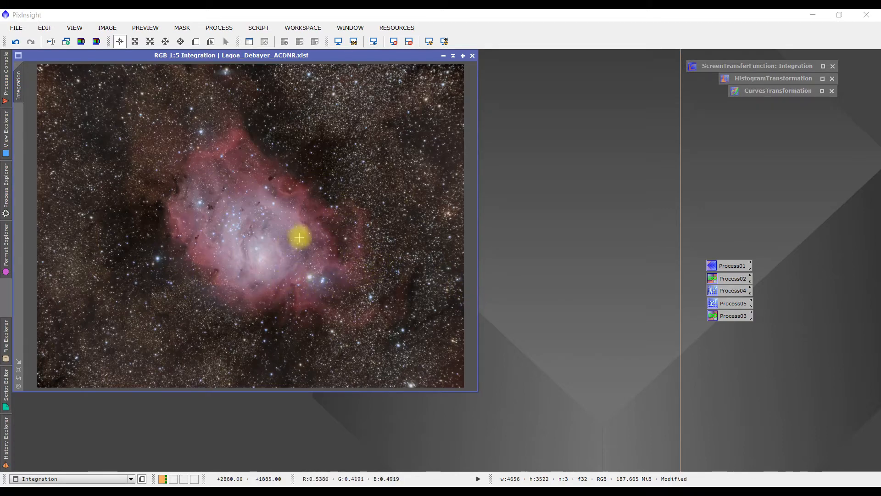
- Examine the nebula core and the overall field of the Lagoa_Debayer_ACDNR image at close and full view
scroll(300, 237, "up", 4)
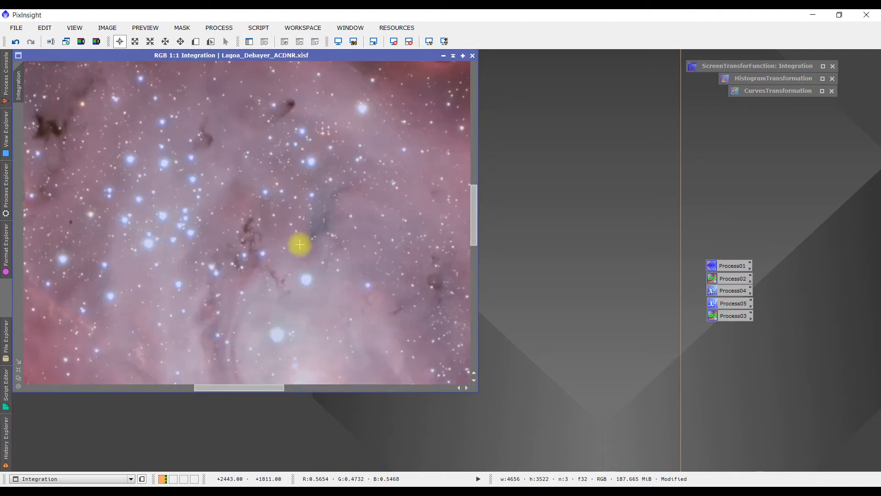
scroll(299, 244, "down", 3)
scroll(300, 245, "down", 1)
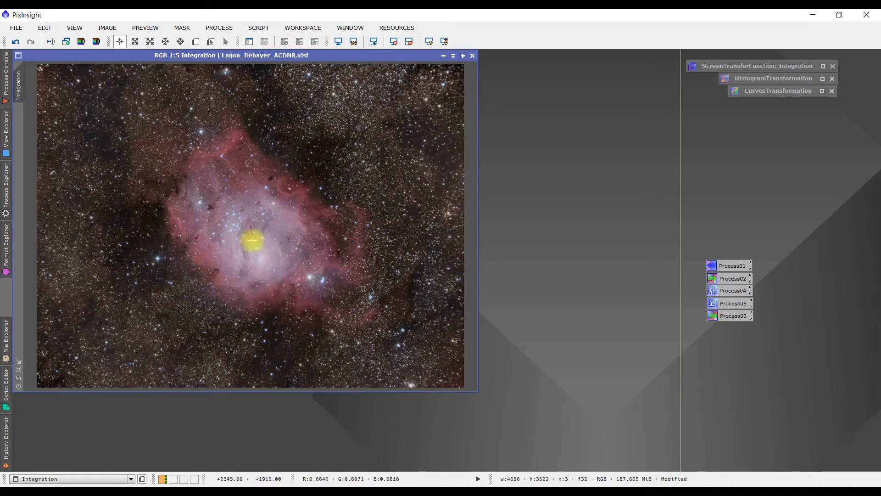
scroll(252, 241, "up", 2)
scroll(256, 246, "down", 3)
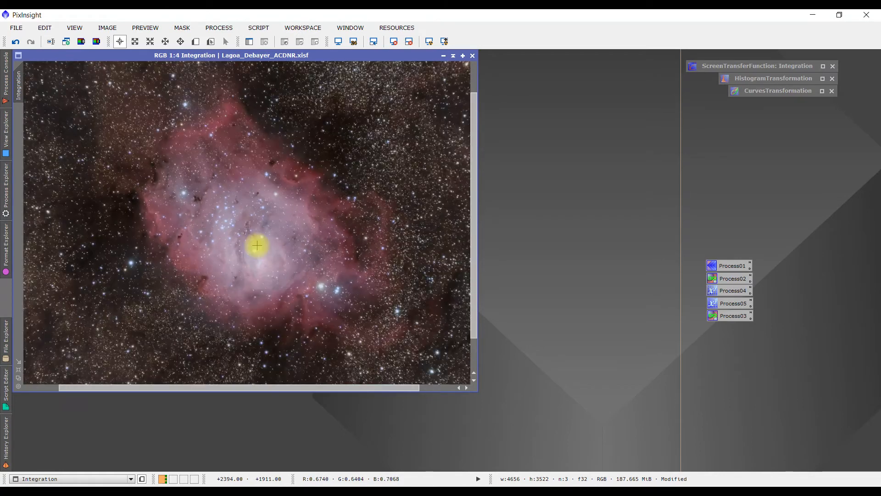
scroll(255, 246, "up", 1)
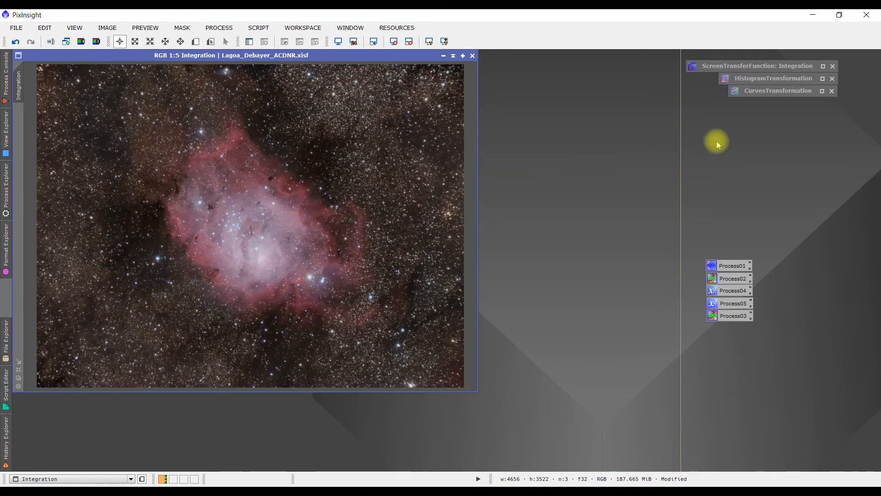
- Open CurvesTransformation and start a real-time preview of Integration at Maximum quality
left_click(822, 91)
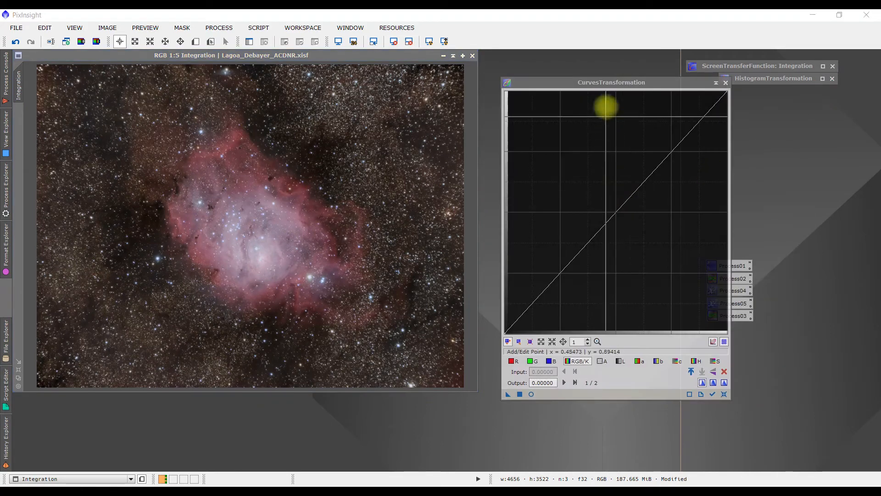
left_click_drag(605, 83, 593, 81)
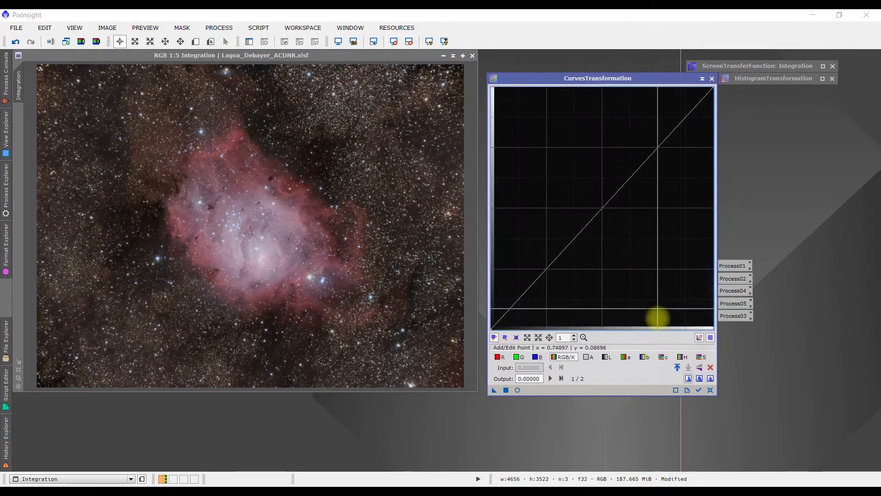
left_click(518, 390)
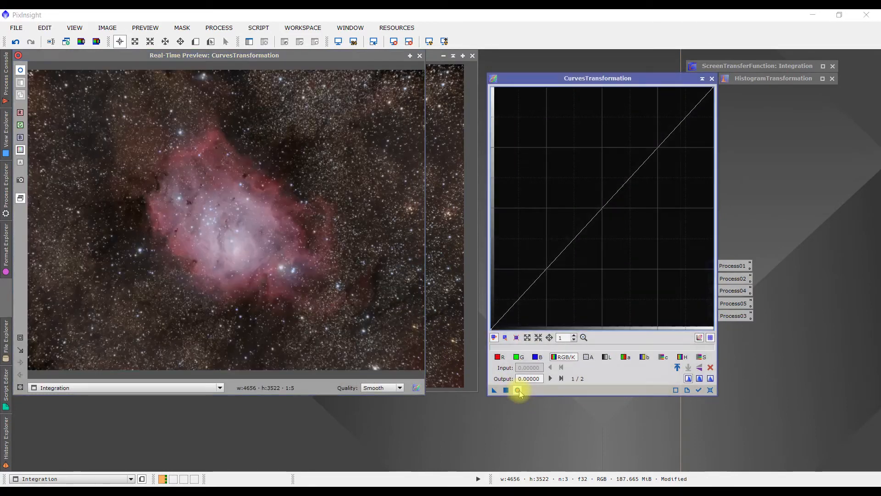
left_click(400, 388)
left_click(387, 269)
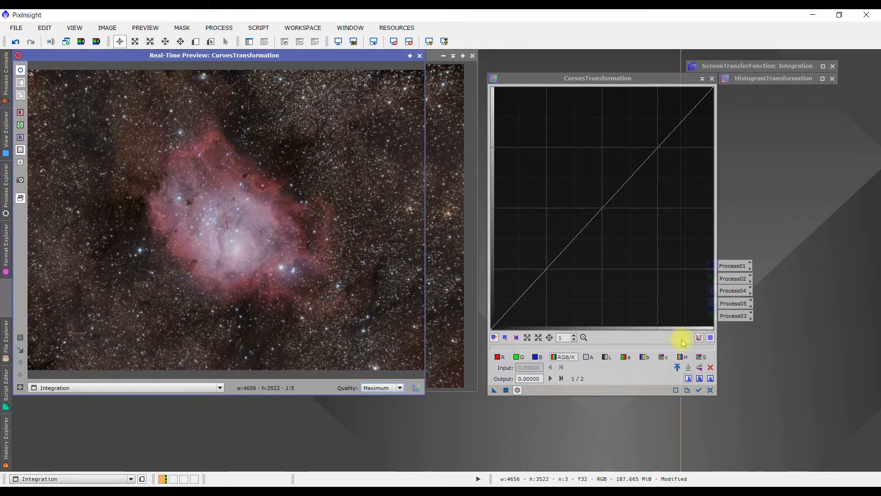
- Try raising the saturation curve's midpoint, return it to the diagonal, pull it down to zero output, and reset the curve
left_click(702, 357)
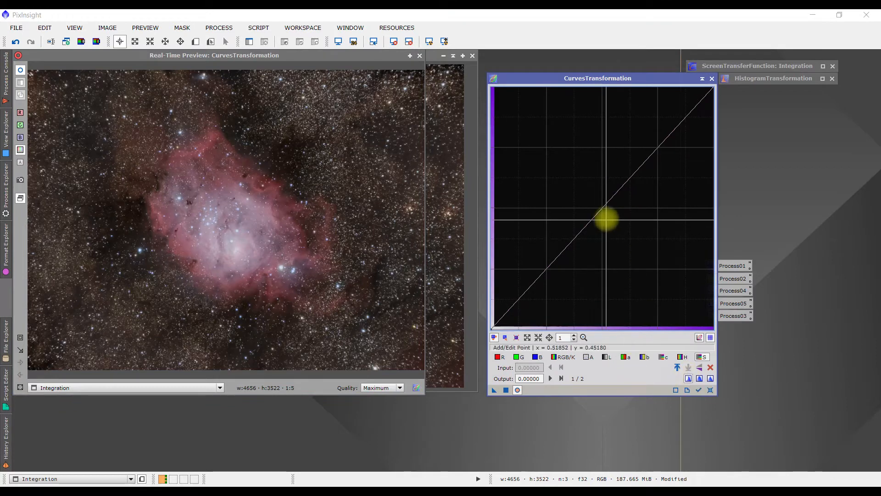
left_click_drag(605, 209, 585, 196)
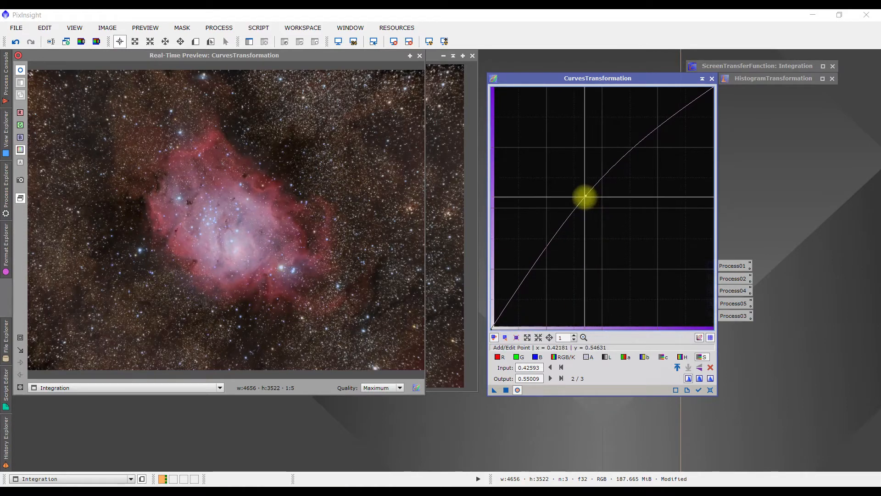
left_click_drag(585, 197, 602, 209)
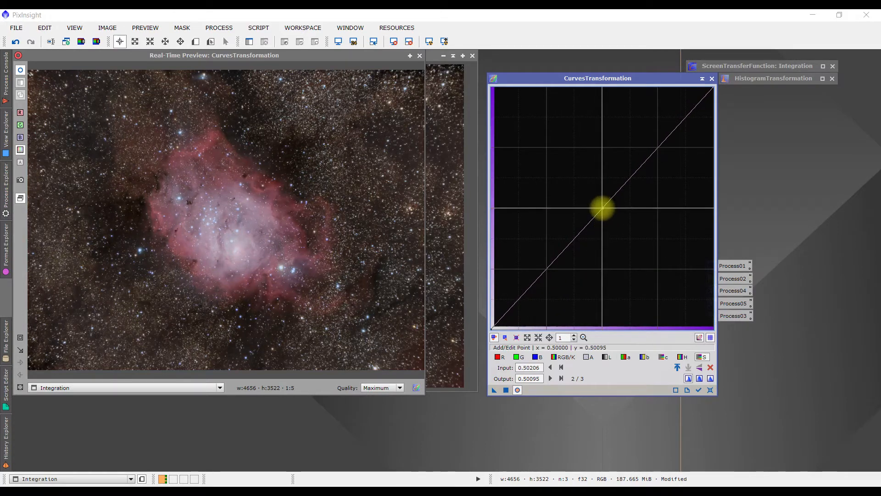
left_click_drag(602, 208, 643, 331)
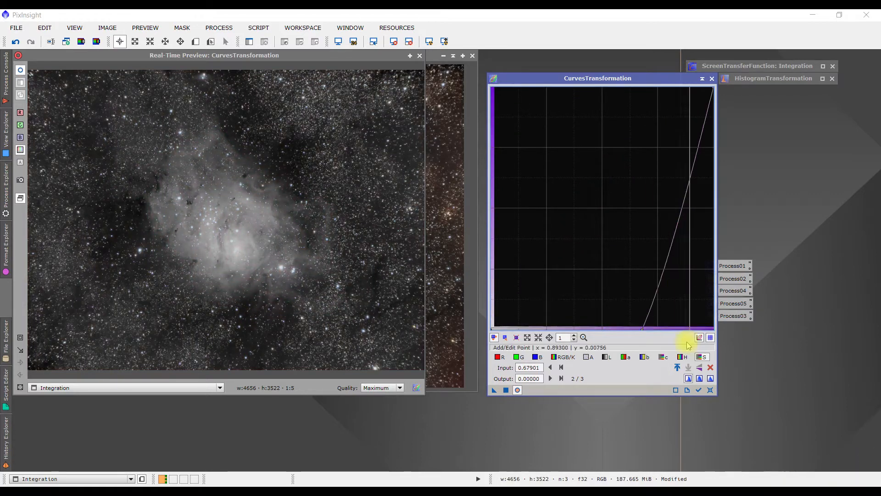
left_click(710, 389)
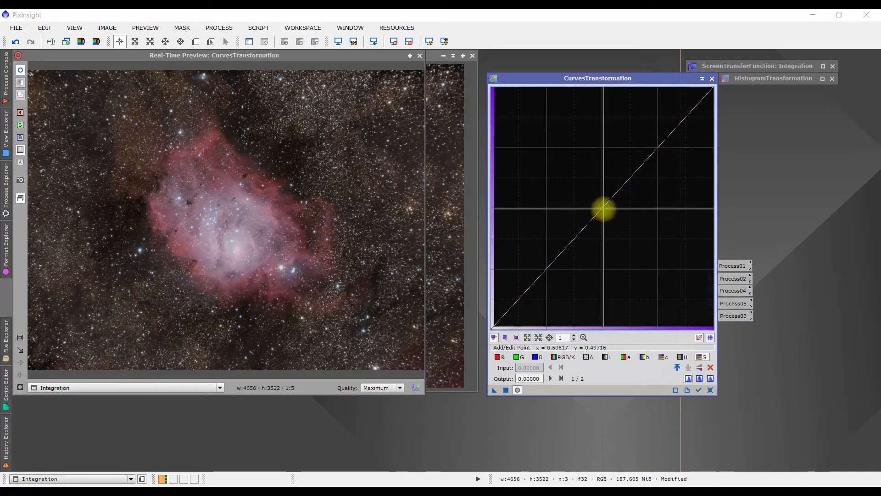
- Try a saturation curve point at input 0.41975 and output 0.56144, then reset CurvesTransformation and put it and the preview away
left_click_drag(602, 208, 584, 194)
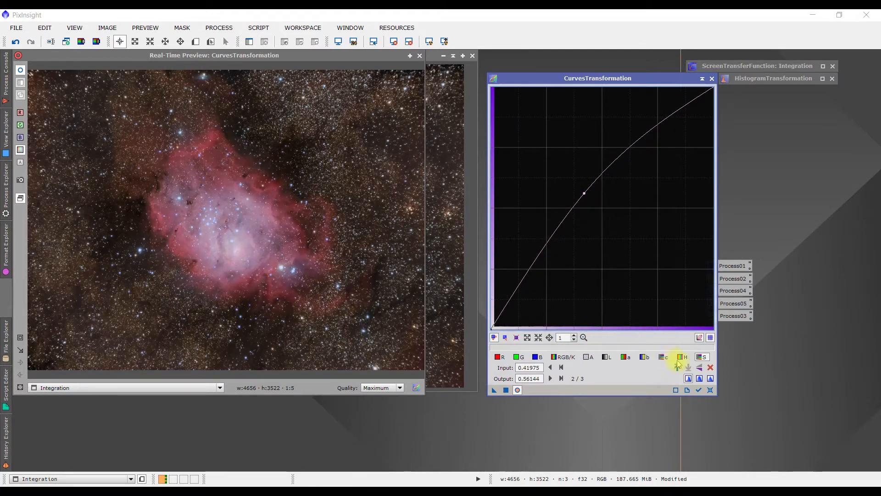
left_click(711, 391)
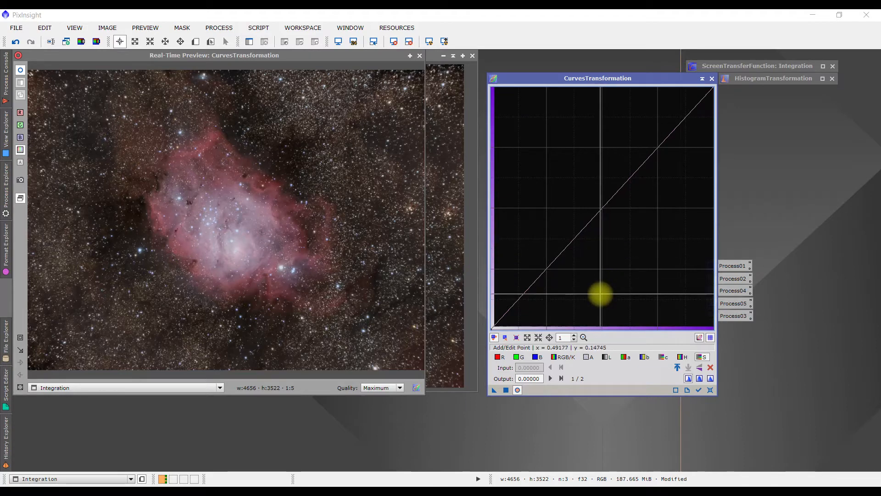
left_click(561, 355)
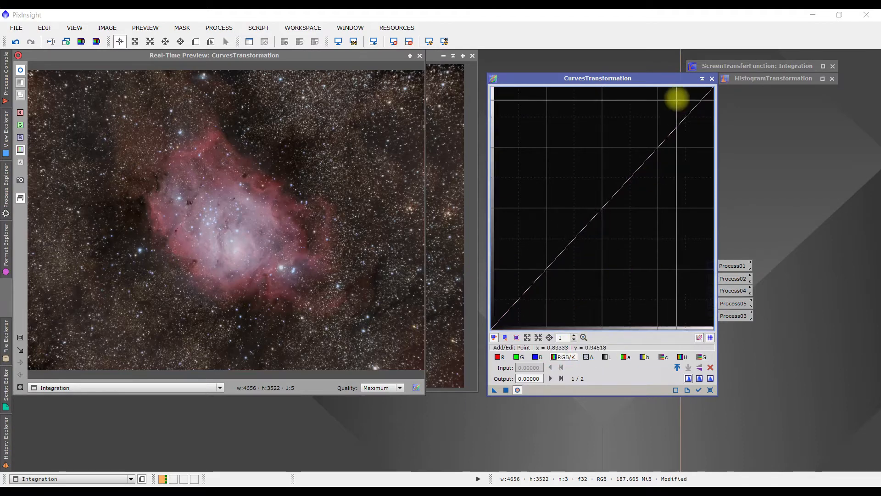
left_click(702, 80)
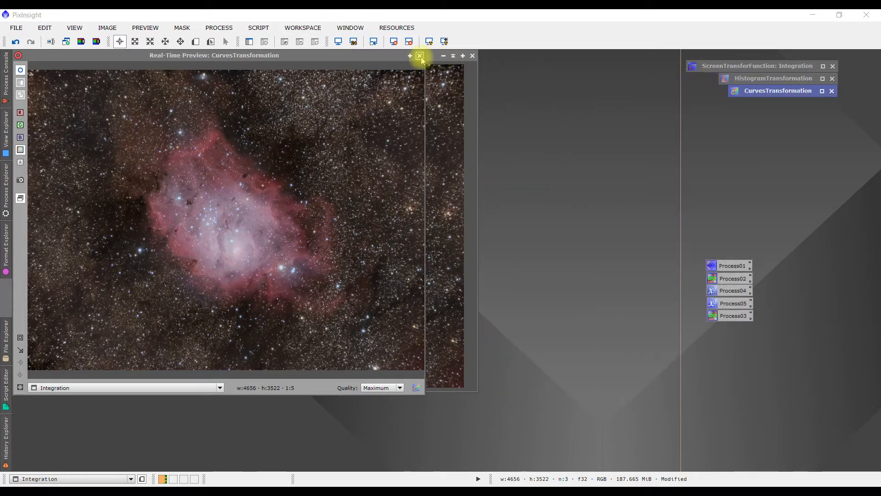
left_click(420, 55)
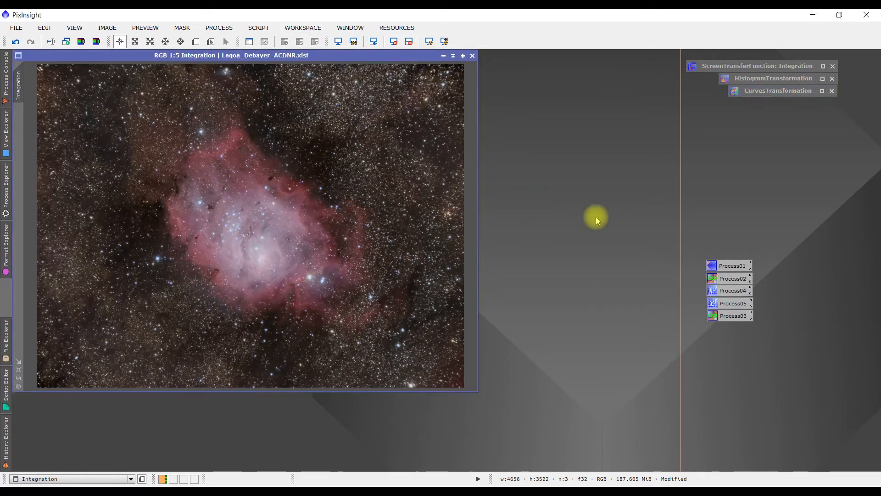
- Open ColorSaturation with a real-time preview of Integration and set the hue shift to 0.500
left_click(219, 28)
mouse_move(231, 44)
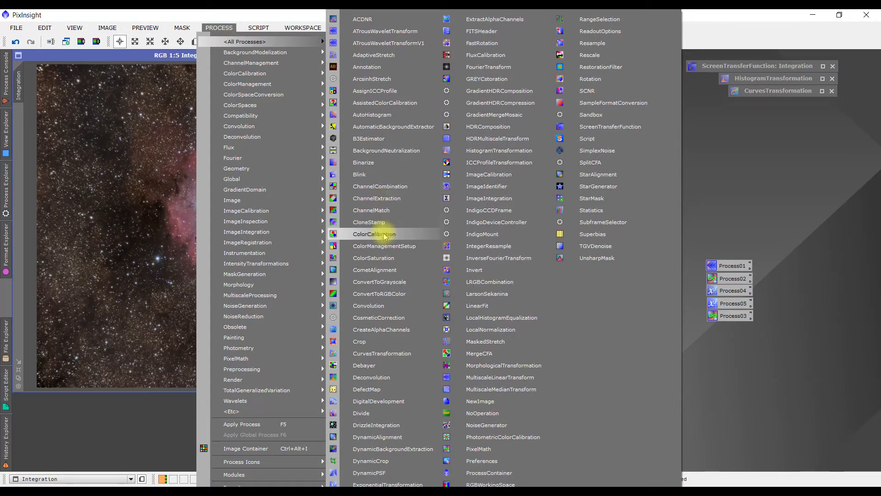
left_click(386, 262)
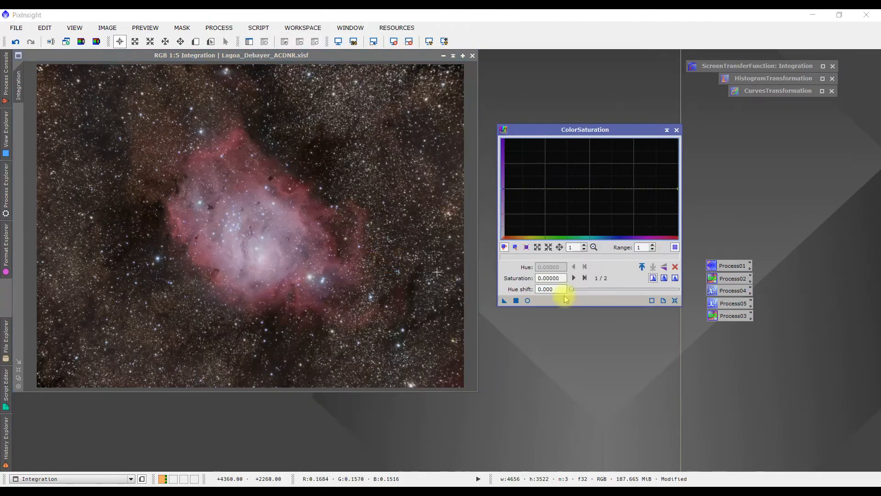
left_click(527, 301)
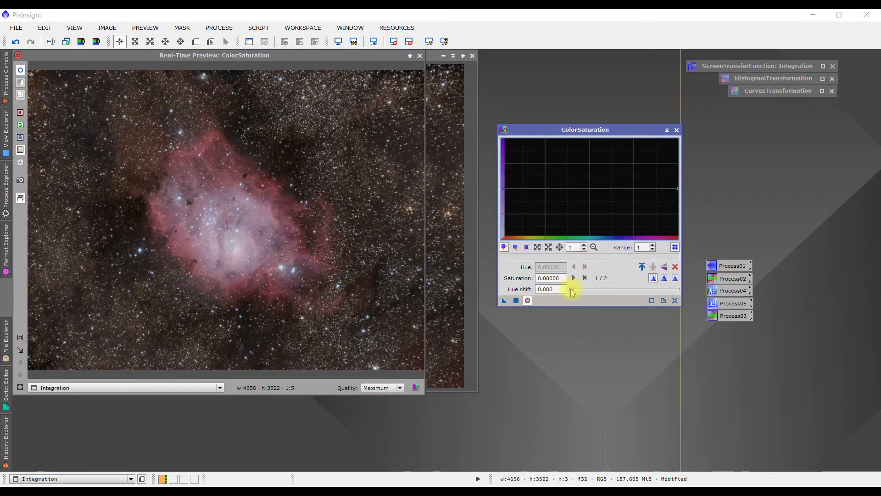
left_click_drag(572, 292, 577, 292)
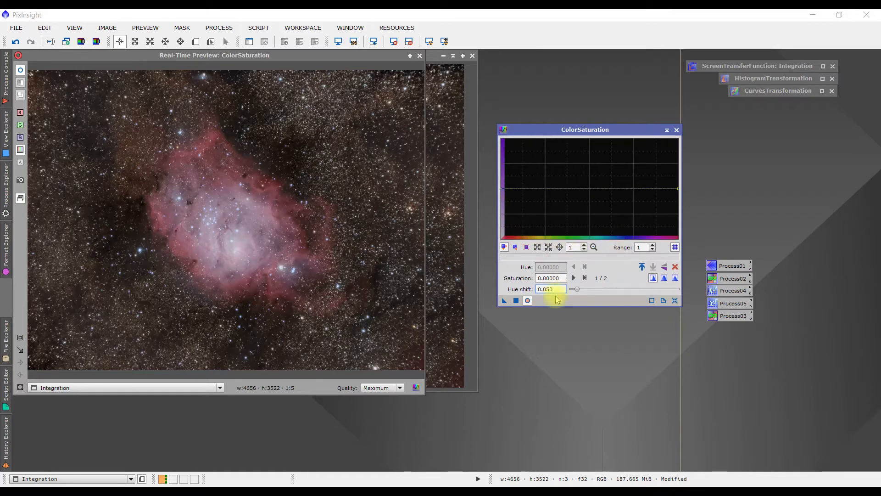
left_click_drag(598, 293, 613, 294)
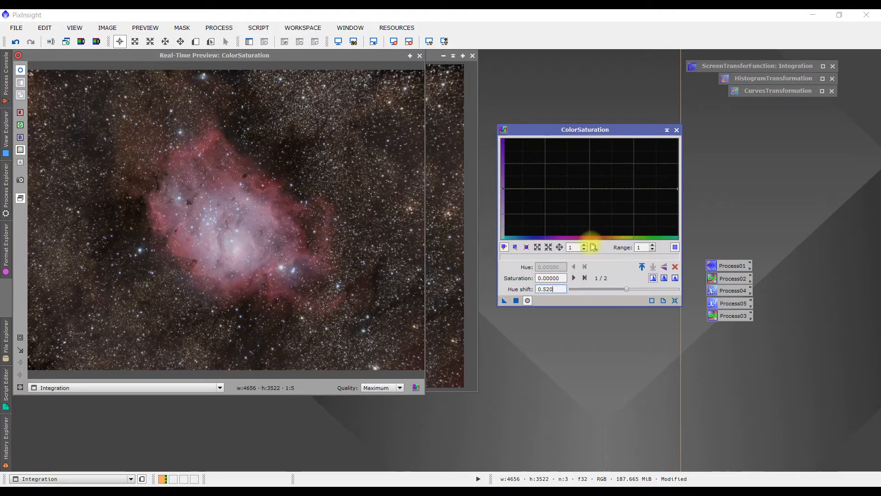
mouse_move(628, 290)
left_mouse_down()
mouse_move(663, 289)
mouse_move(620, 291)
left_mouse_up()
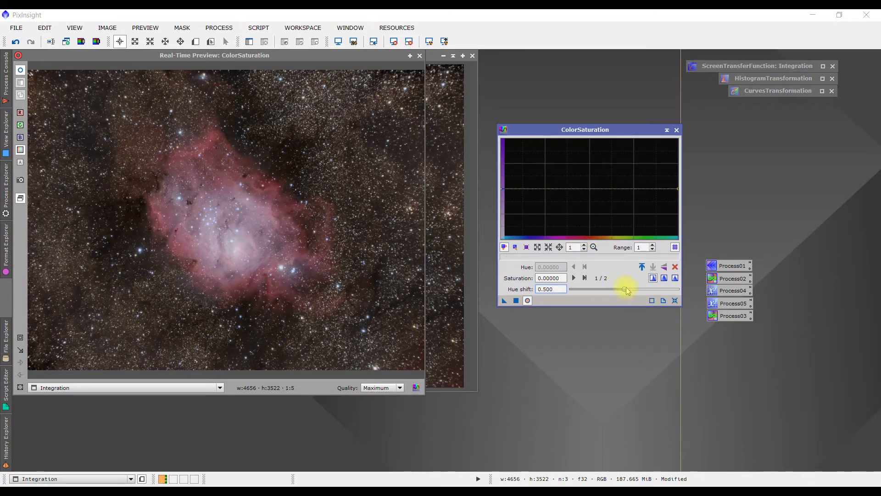
- Try boosting hue 0.44703 to saturation 0.48182 while holding hue 0.78036 at 0.05455, and reset ColorSaturation
left_click(580, 189)
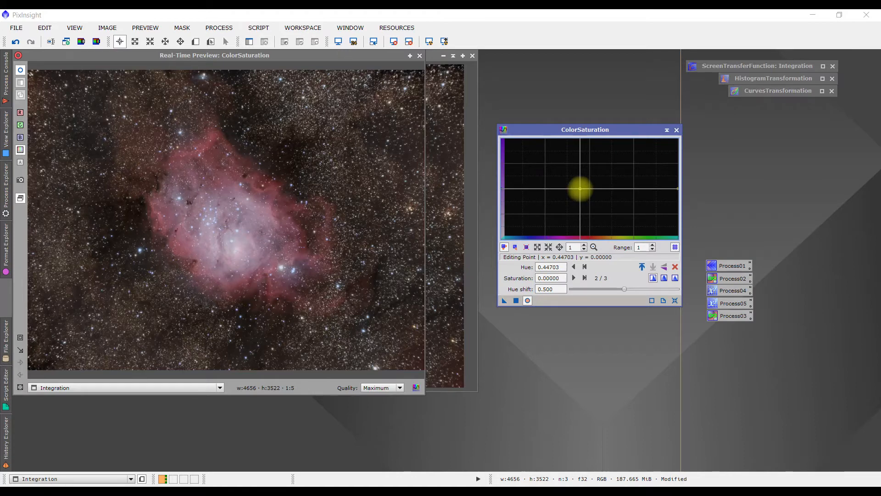
left_click_drag(580, 188, 580, 164)
left_click(269, 251)
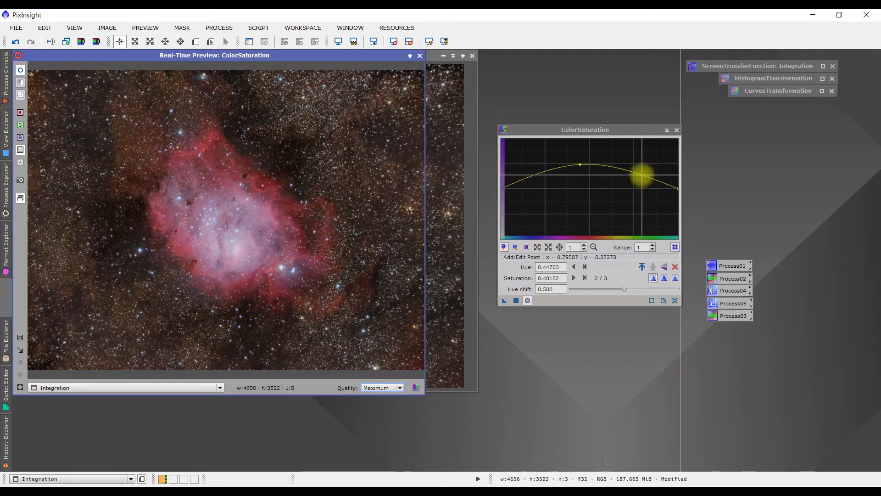
left_click(640, 182)
left_click_drag(640, 182, 639, 185)
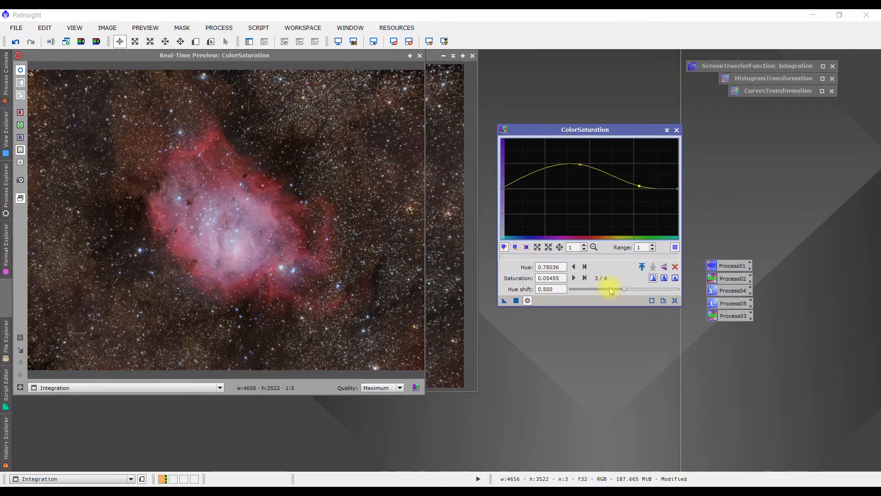
left_click(675, 301)
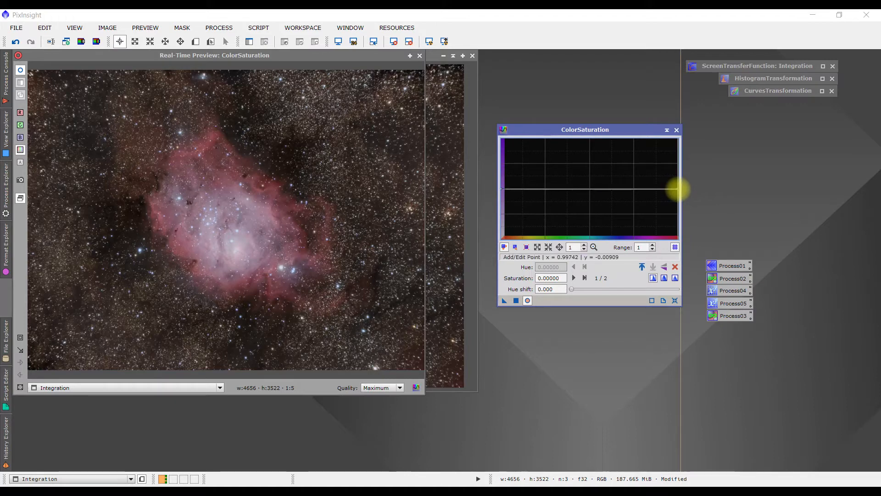
- Try raising saturation evenly across all hues to 0.47273, then reset and close ColorSaturation and its preview
left_click_drag(677, 188, 677, 165)
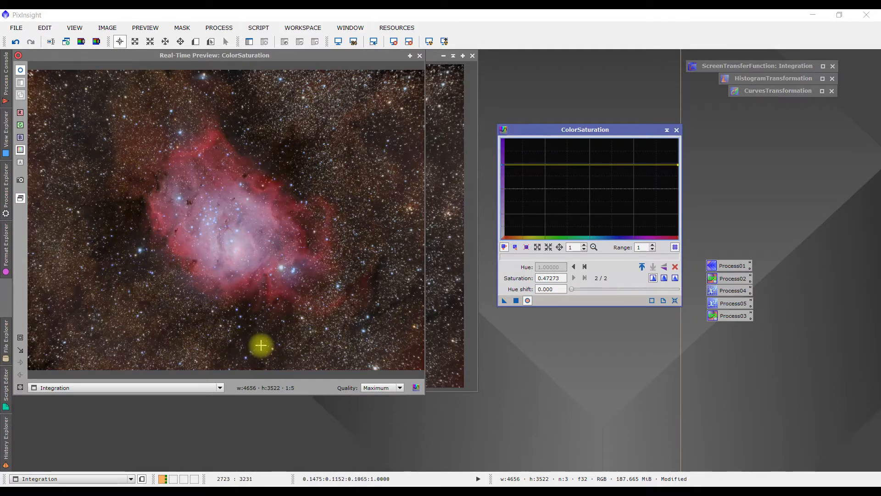
left_click(675, 301)
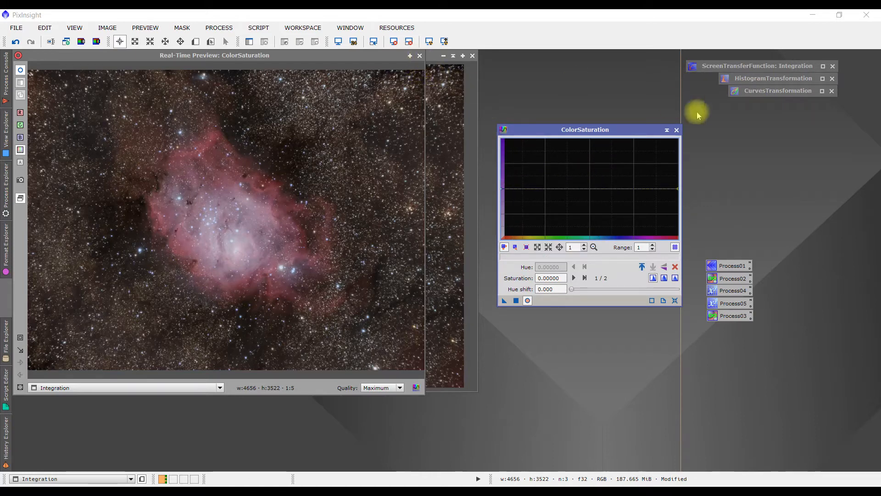
left_click(677, 131)
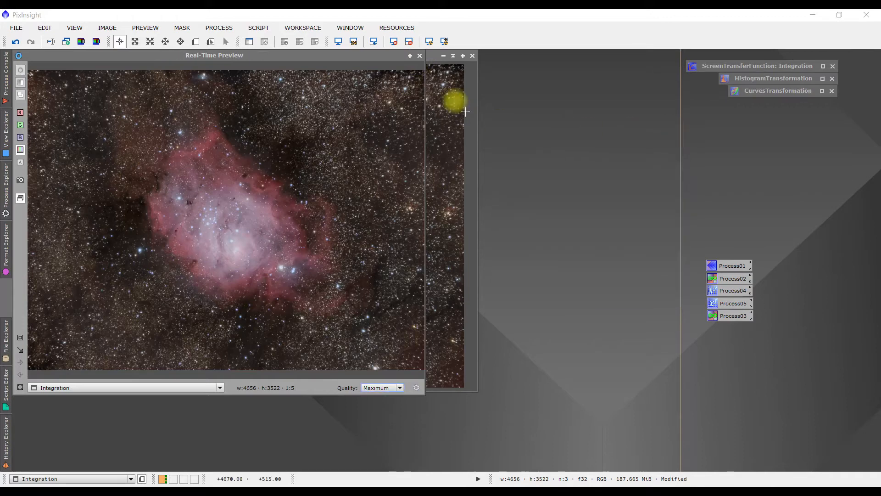
left_click(419, 56)
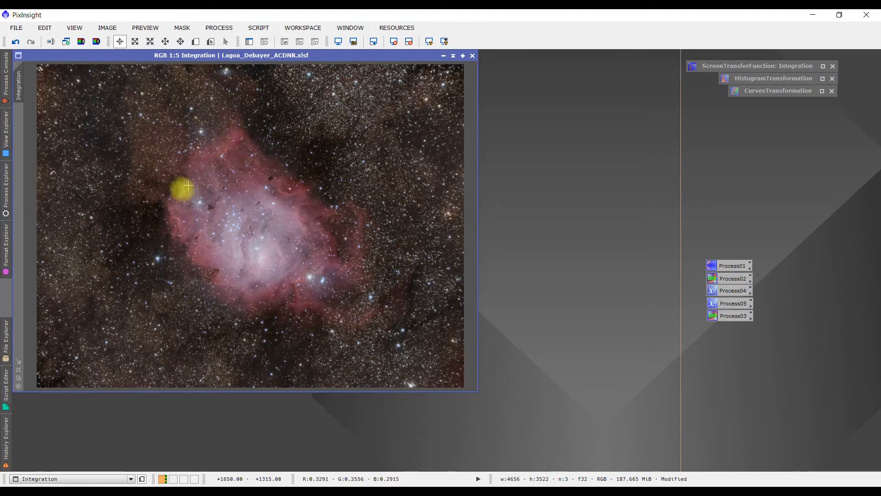
- Open the LRGBCombination process and place its dialog clear of the Integration image
left_click(218, 28)
mouse_move(222, 40)
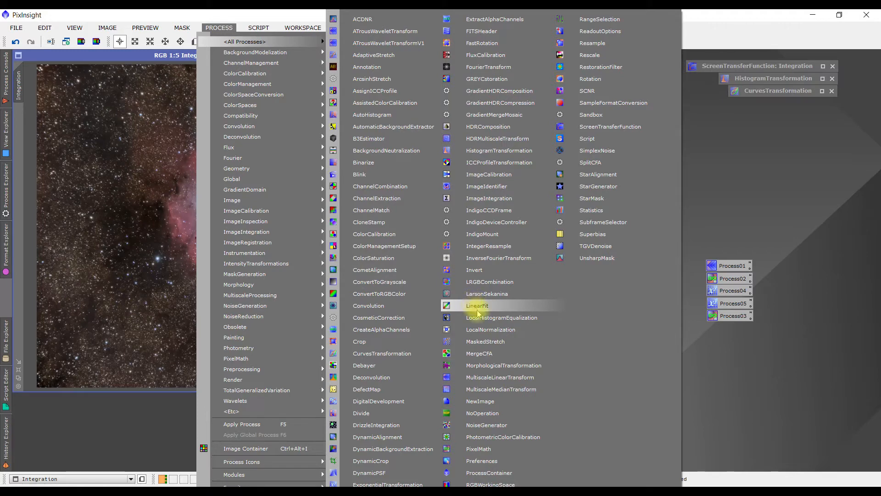
left_click(490, 284)
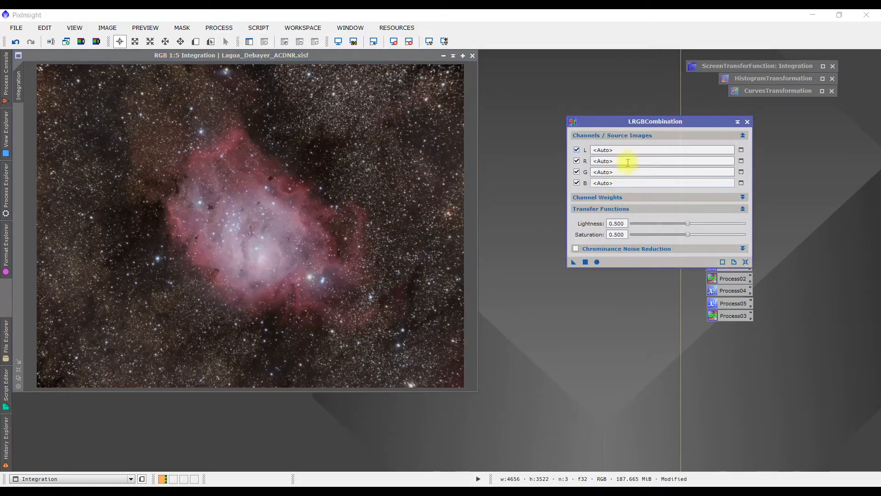
left_click_drag(637, 123, 663, 111)
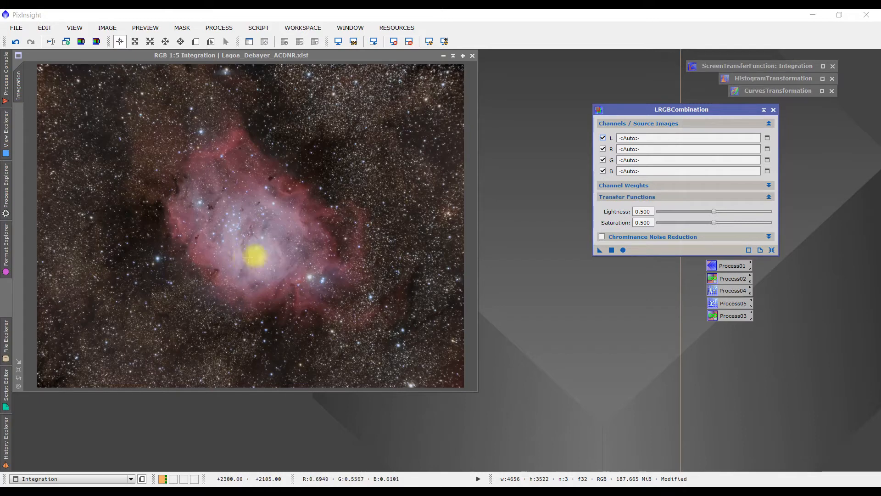
- Clone Integration, extract the clone's stars with the Process01 icon, and remove the stars from Integration with Process02
left_click(67, 43)
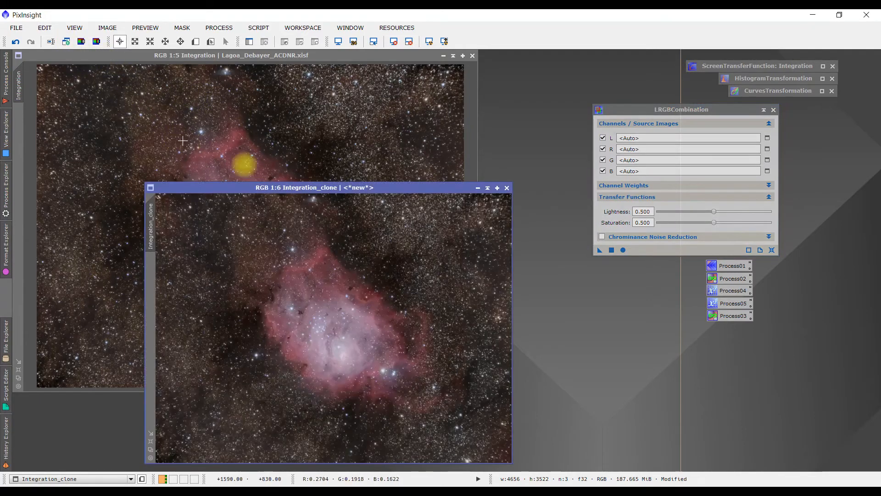
left_click_drag(299, 187, 351, 168)
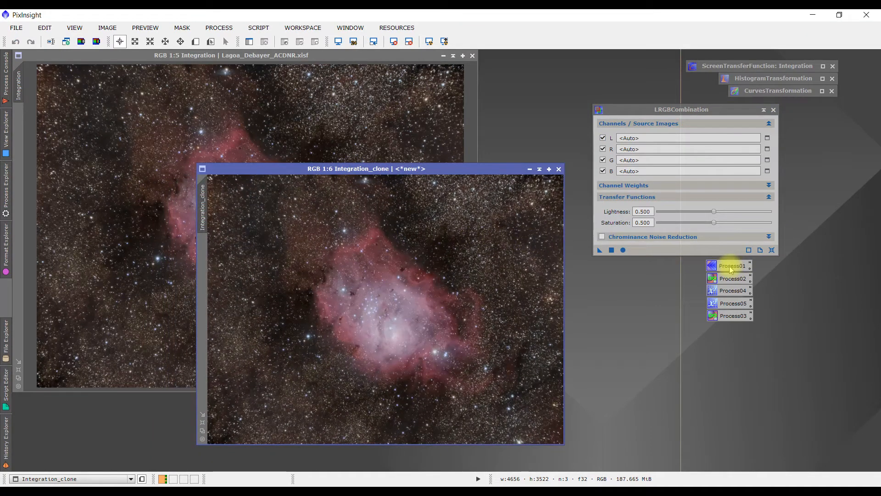
left_click_drag(731, 269, 512, 337)
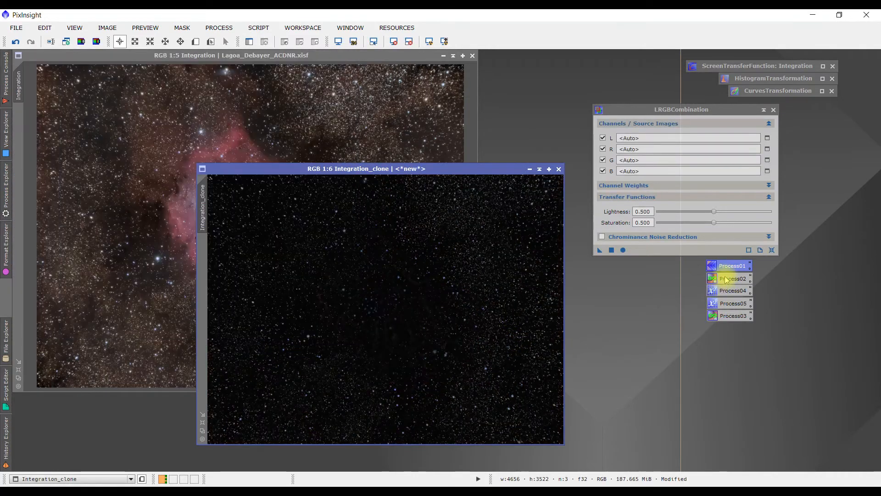
left_click_drag(725, 280, 323, 183)
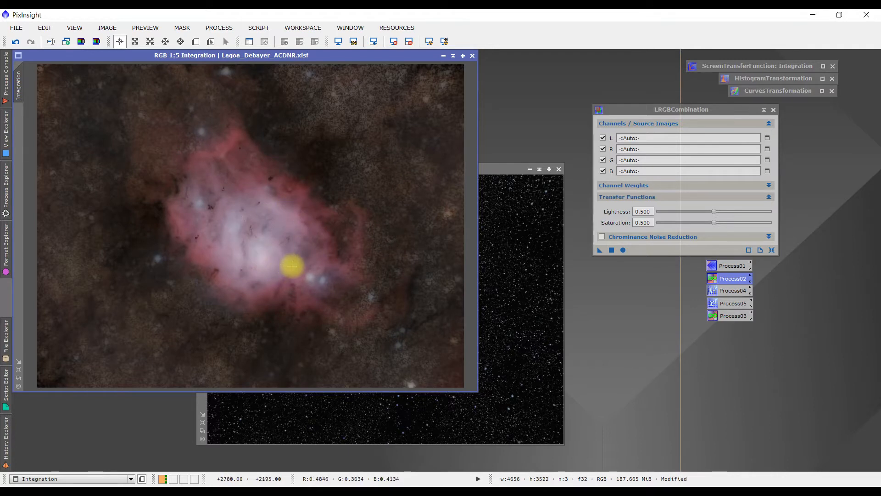
- Extract the lightness of the Integration image and place the grayscale result over the lower part of the image windows
left_click(82, 42)
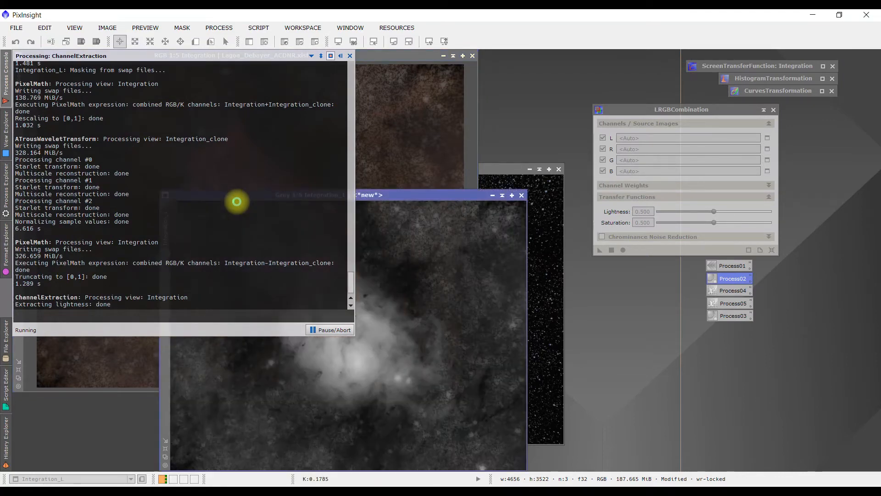
left_click_drag(382, 199, 394, 173)
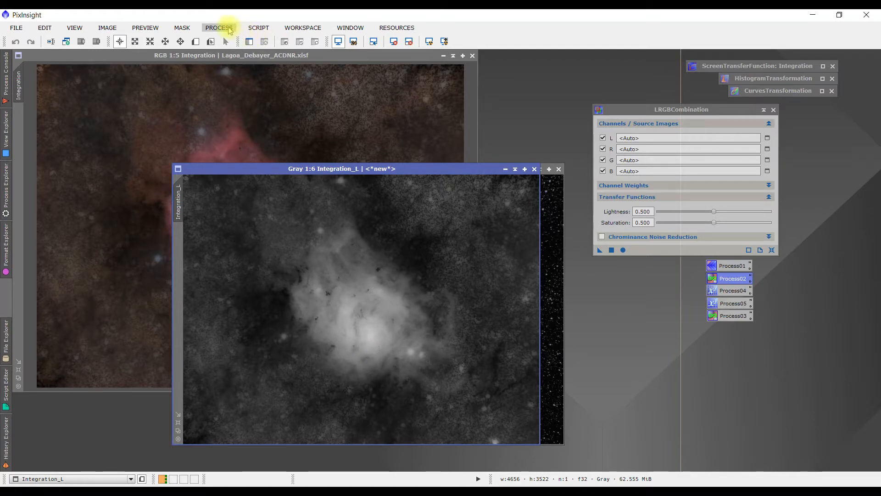
- Smooth Integration_L with ATrousWaveletTransform, disabling layers 1 to 6 and keeping only residual layer R, and close the process dialog
left_click(229, 29)
mouse_move(317, 40)
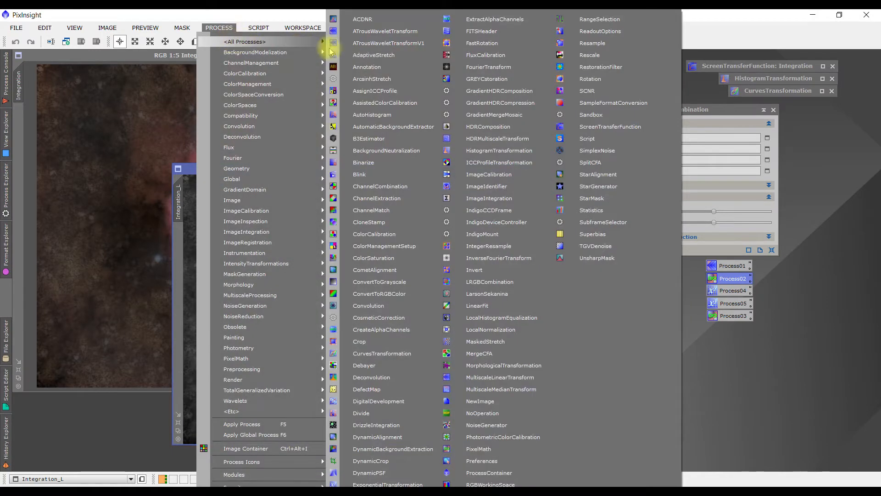
left_click(374, 32)
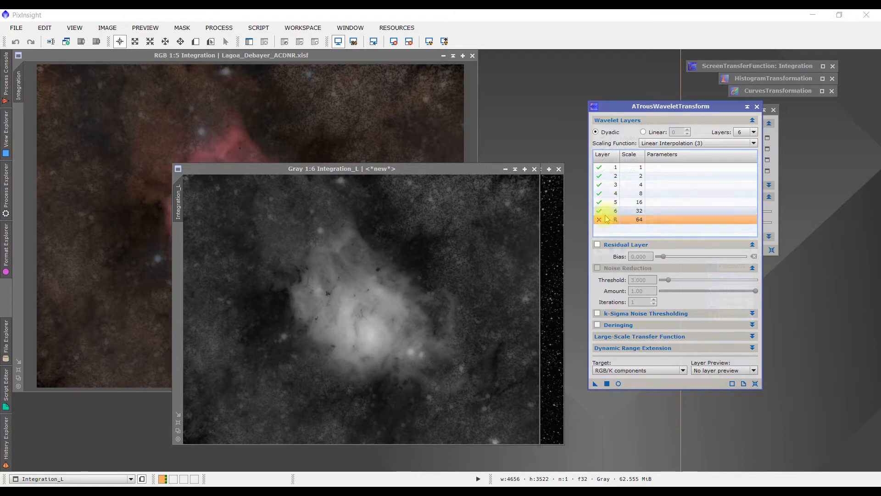
left_click(599, 169)
left_click(599, 177)
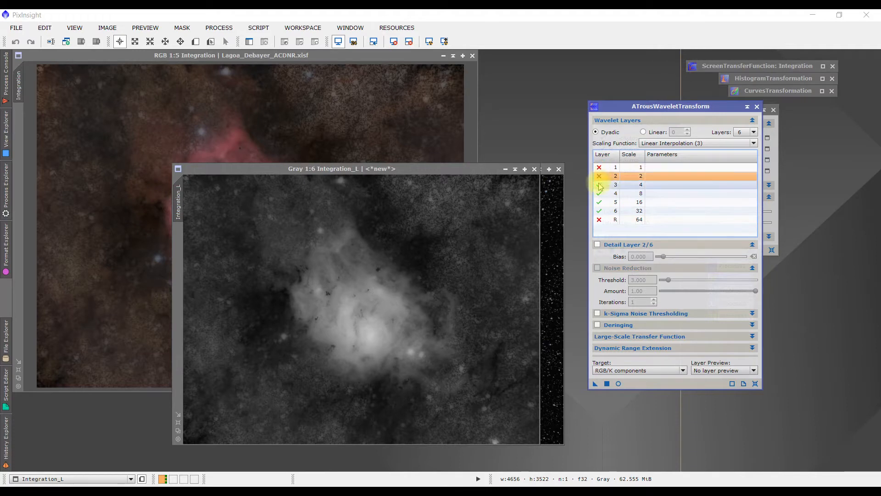
left_click(600, 185)
left_click(599, 193)
left_click(599, 202)
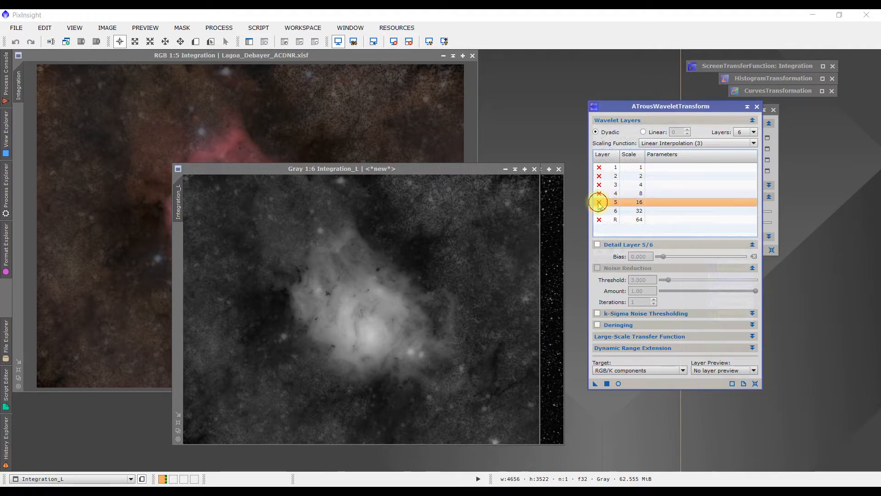
left_click(599, 211)
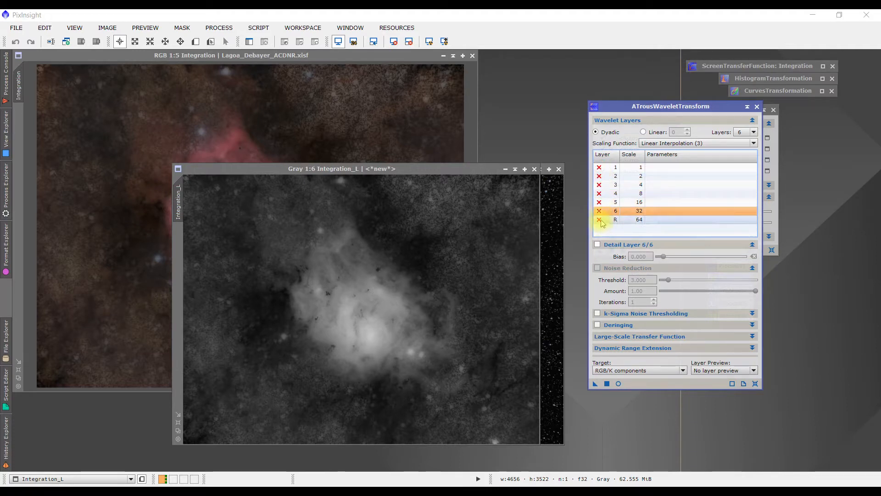
left_click(600, 219)
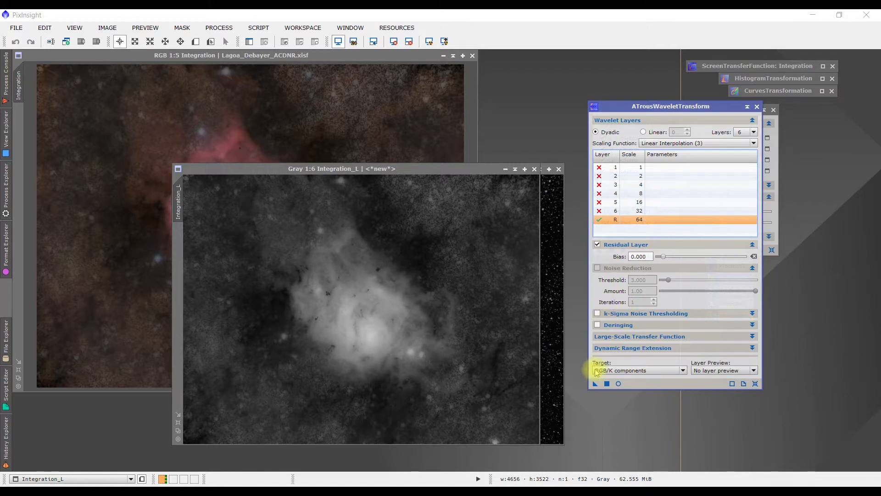
left_click_drag(595, 387, 392, 322)
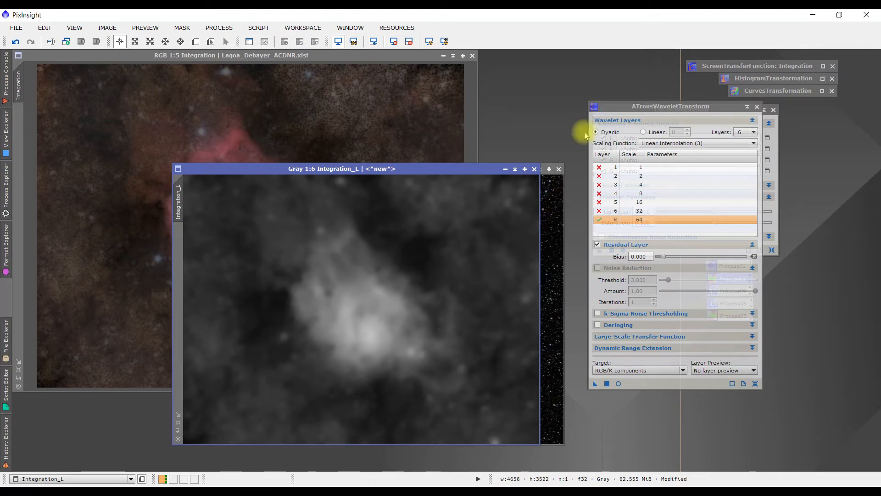
left_click(757, 107)
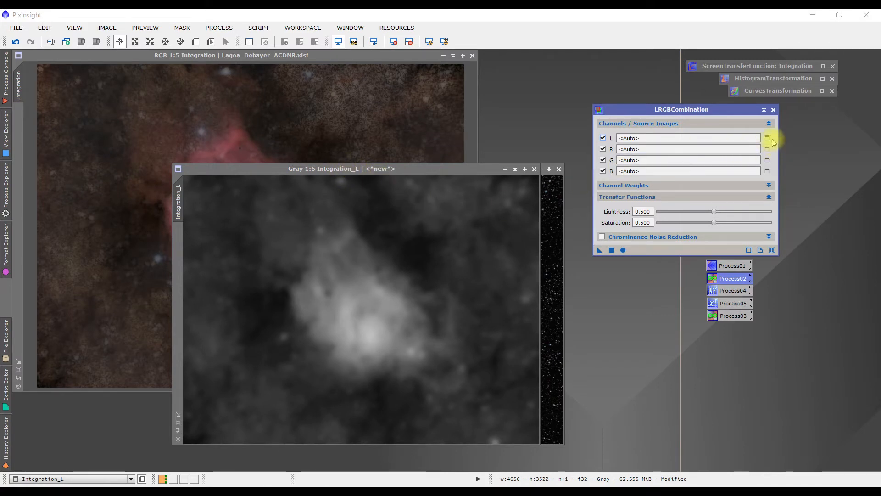
- Choose Integration_L as the lightness source image in LRGBCombination
left_click(768, 137)
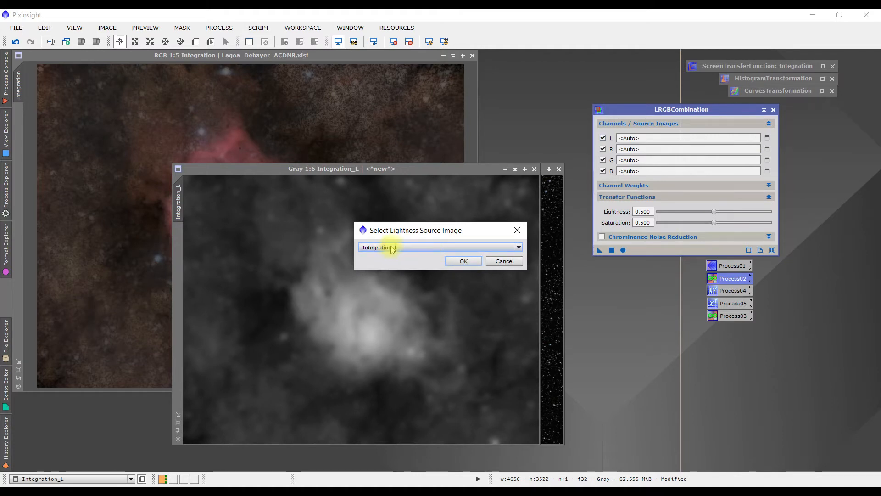
left_click(460, 260)
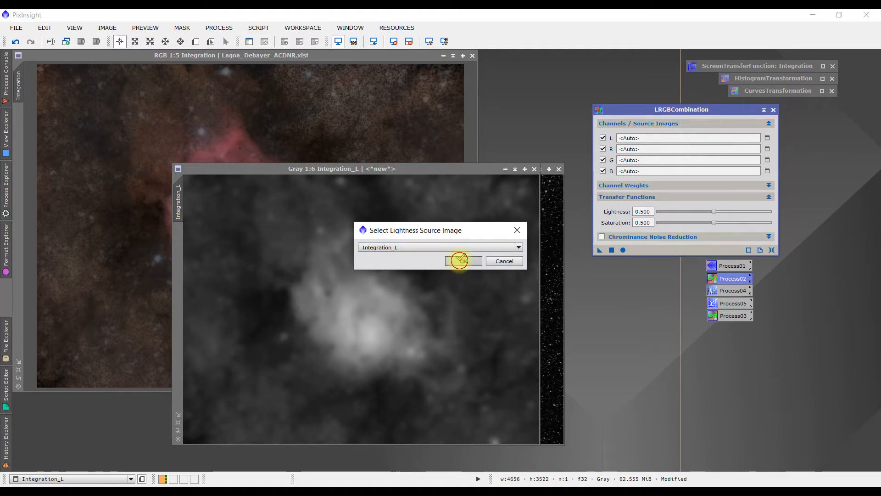
- Exclude the R, G and B channels from the LRGB combination and set the L channel weight to 0.17
left_click(603, 150)
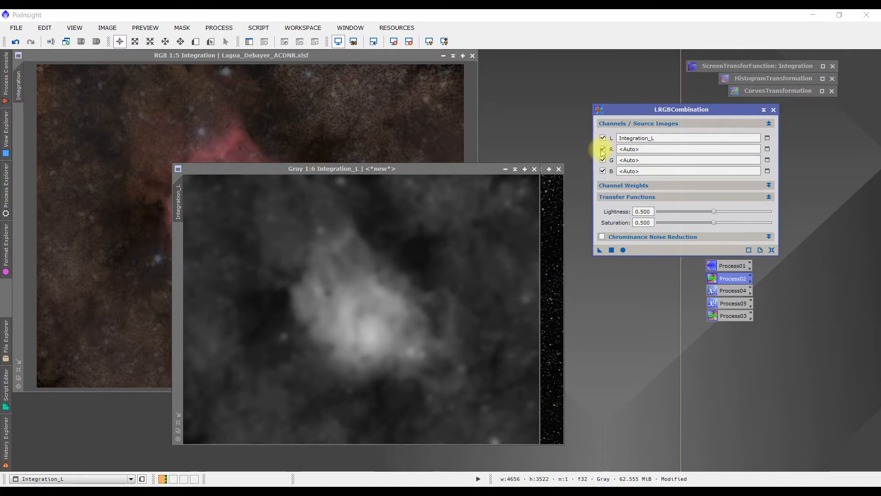
left_click(603, 160)
left_click(603, 171)
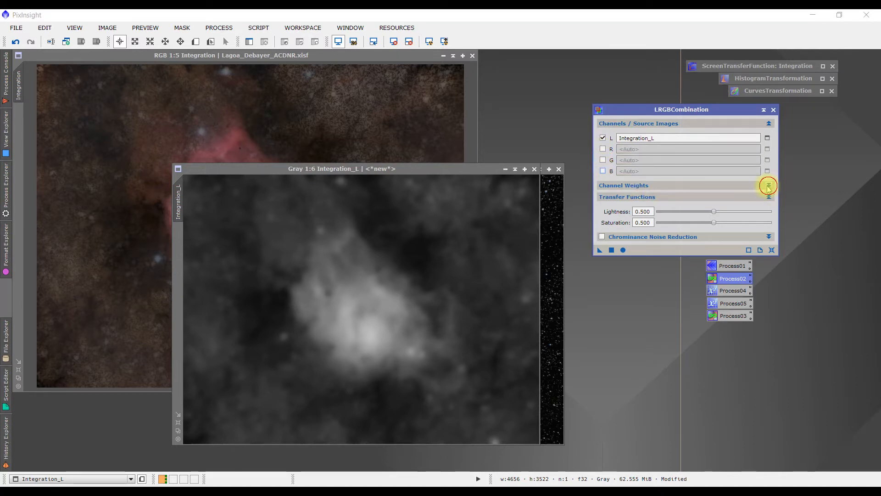
left_click(769, 187)
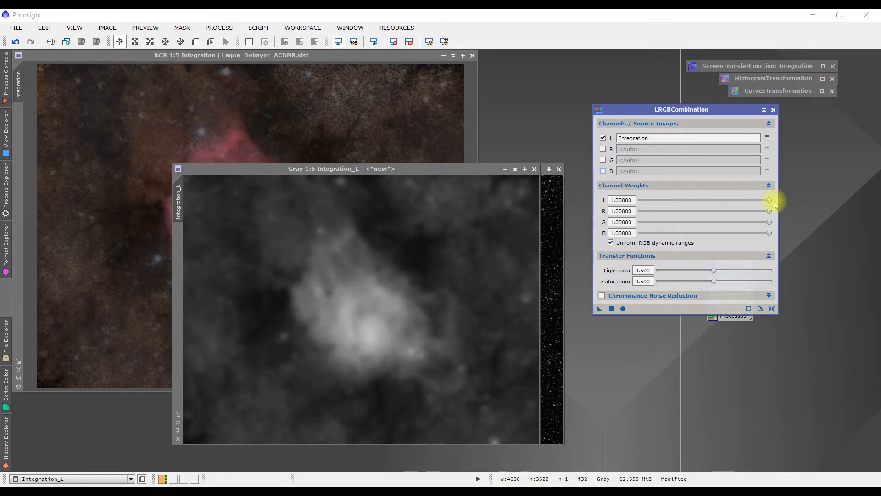
left_click_drag(769, 200, 663, 208)
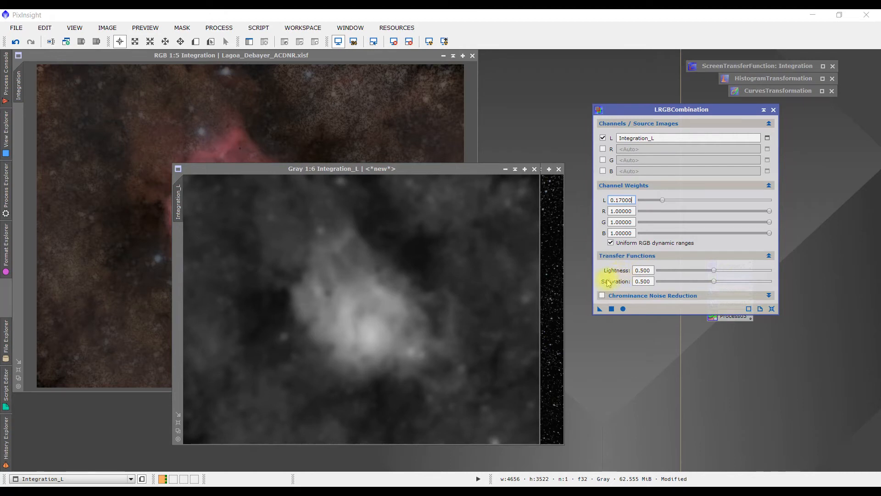
- Set the LRGB combination's transfer functions to lightness 0.610 and saturation 0.400
left_click(714, 270)
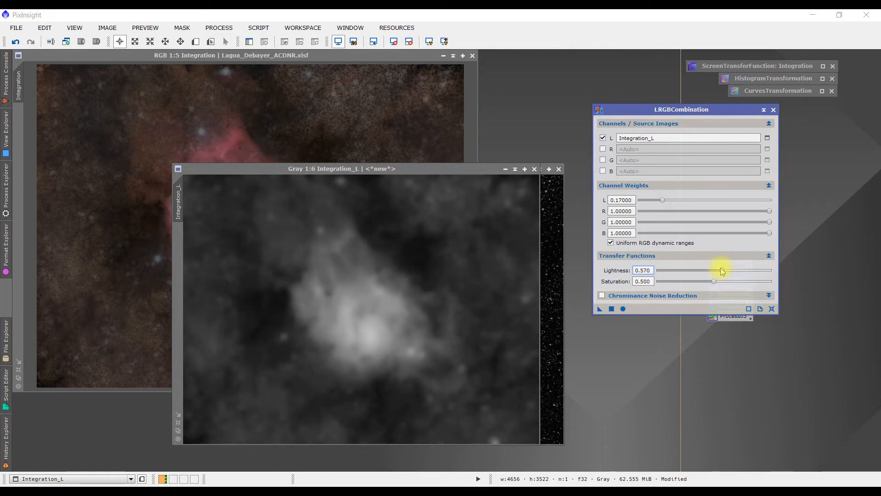
left_click_drag(724, 270, 727, 270)
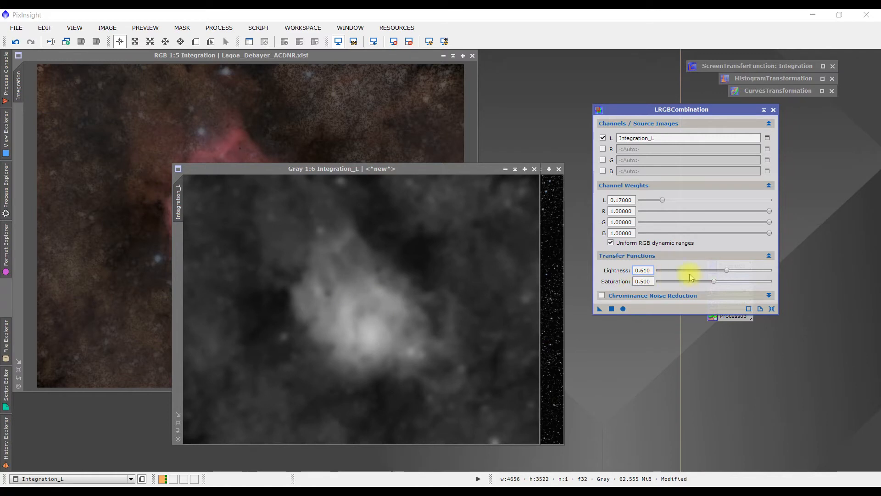
left_click(715, 282)
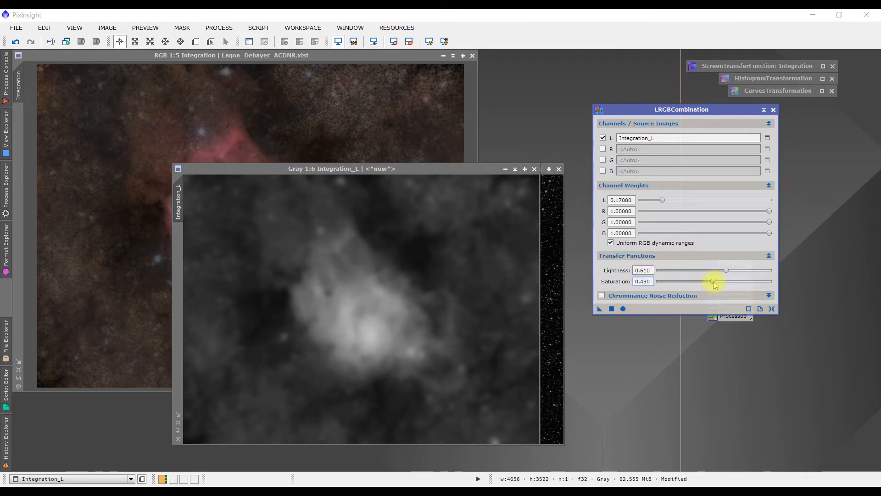
left_click_drag(711, 285, 705, 285)
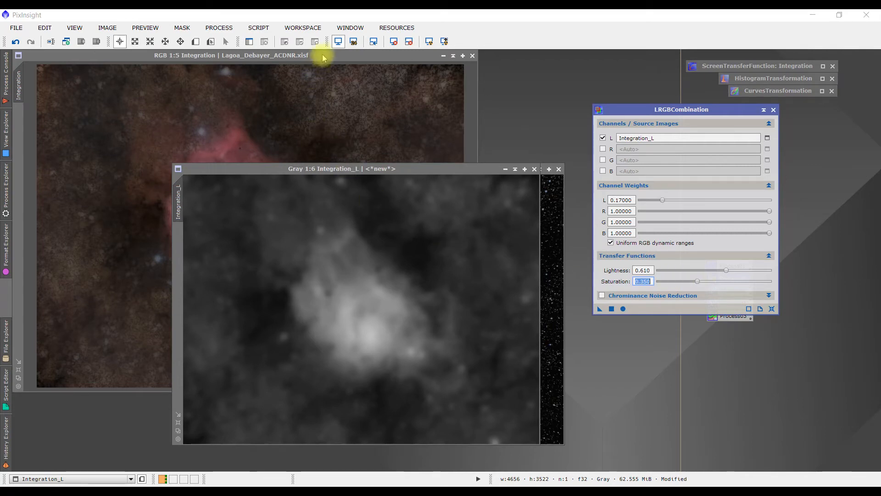
left_click(220, 28)
mouse_move(241, 47)
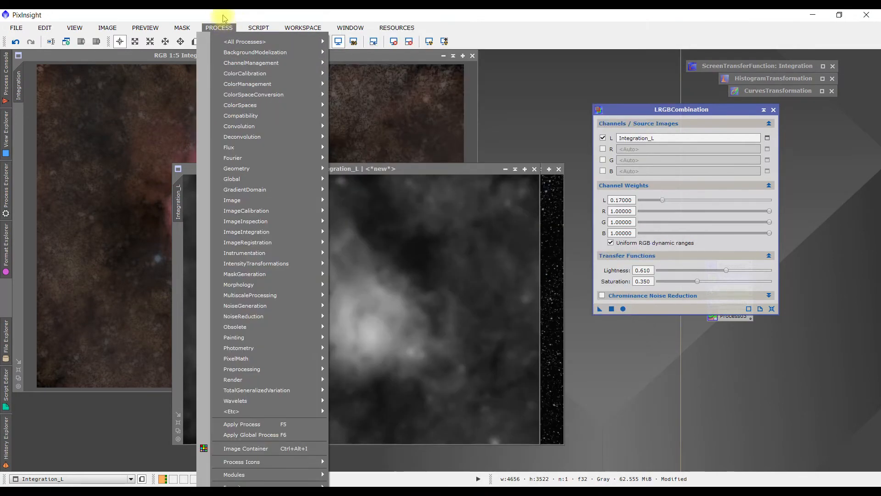
left_click(221, 25)
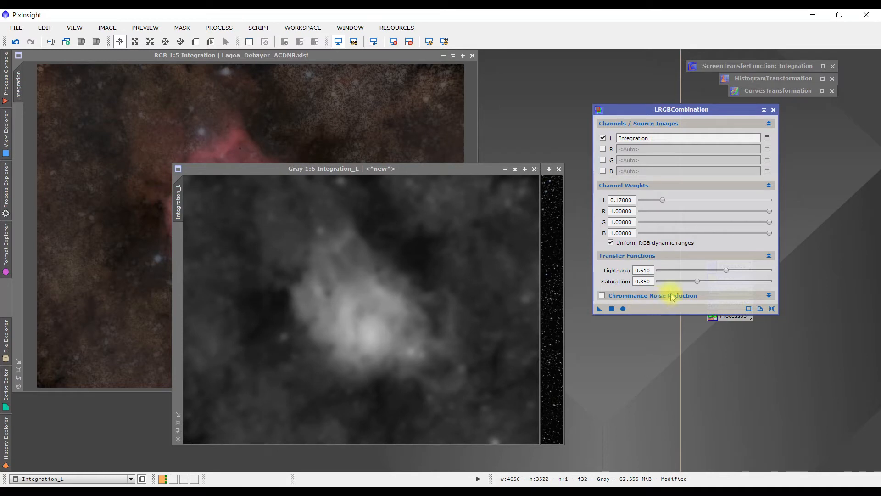
left_click_drag(699, 283, 704, 282)
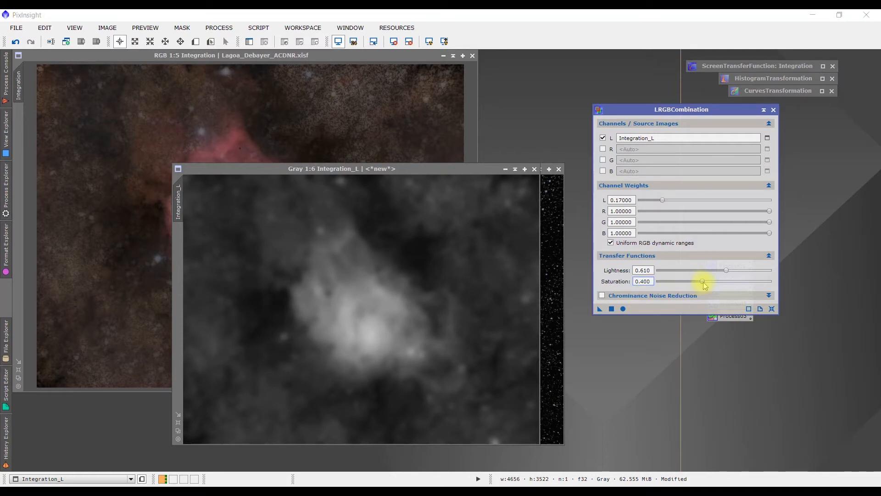
- Enable chrominance noise reduction and apply the LRGB combination to the Integration image, toggling undo and redo to compare
left_click(604, 295)
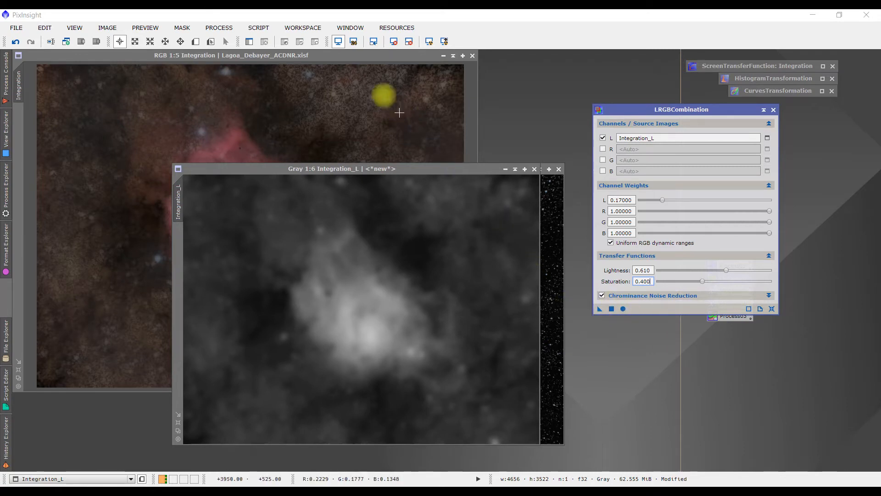
left_click(356, 64)
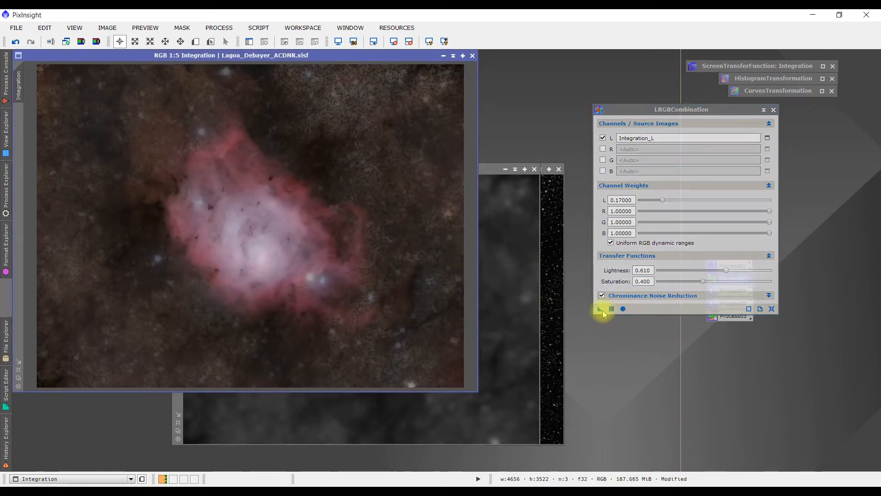
left_click_drag(600, 311, 280, 244)
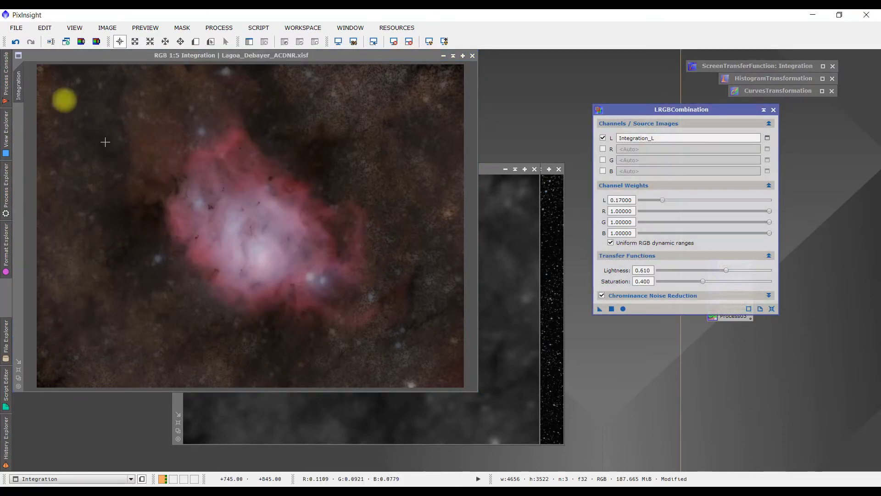
left_click(15, 43)
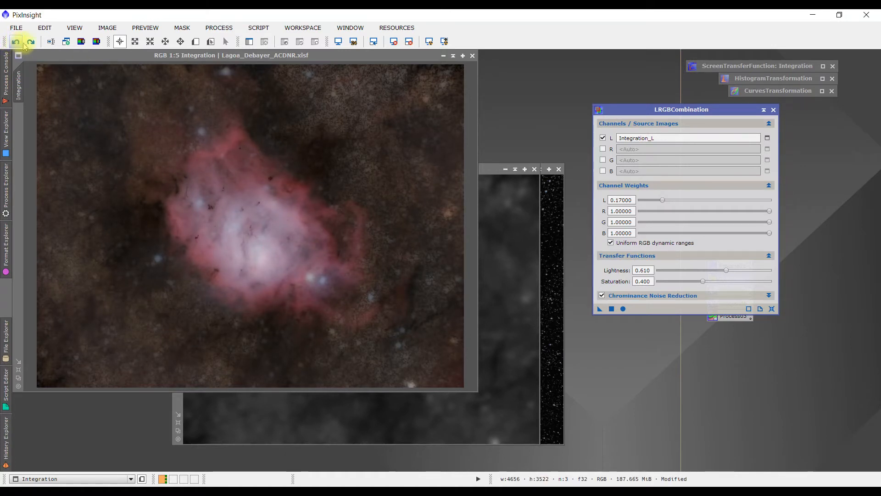
left_click(31, 42)
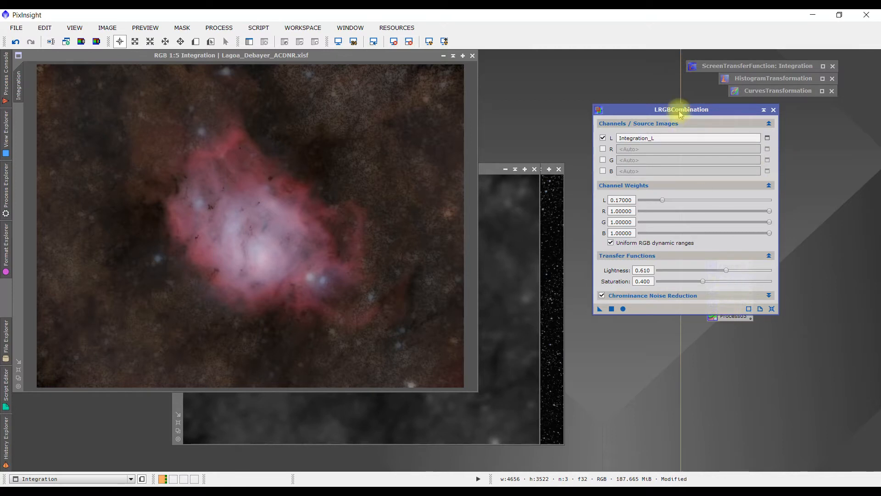
- Uncover the saved process icons and apply Process03 to the Integration image to bring the stars back
left_click_drag(678, 114, 655, 89)
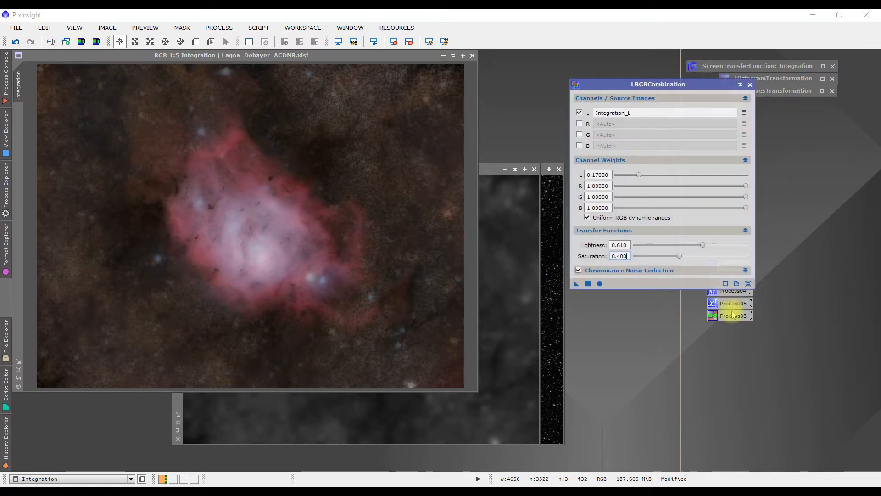
left_click_drag(735, 320, 295, 287)
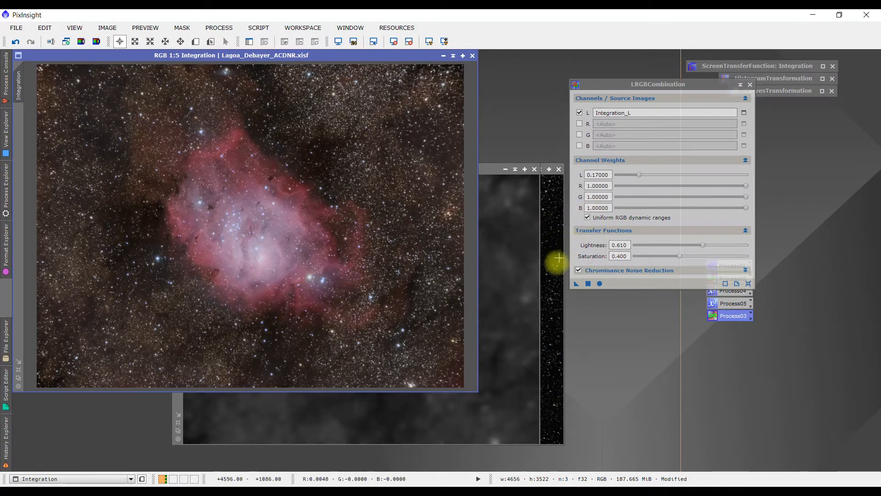
- Place the Integration_clone window beside the Integration image and move the collapsed LRGBCombination window clear of it
left_click(553, 280)
left_click_drag(370, 168, 679, 141)
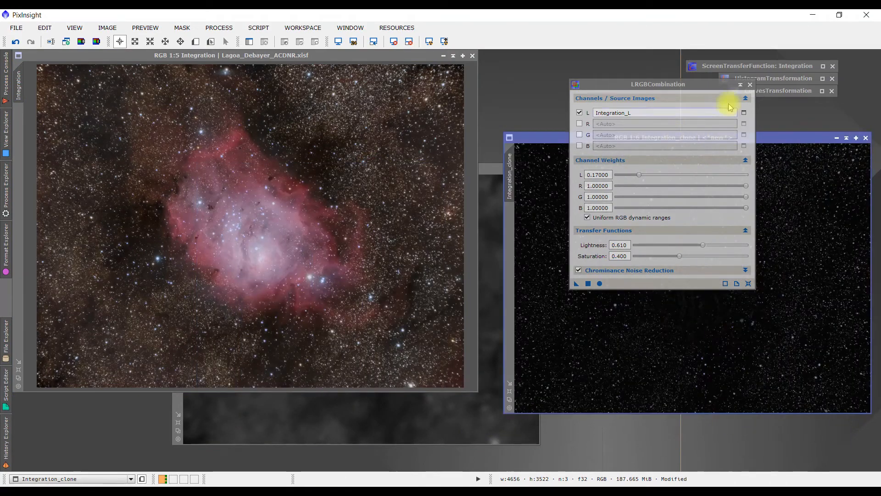
left_click(741, 85)
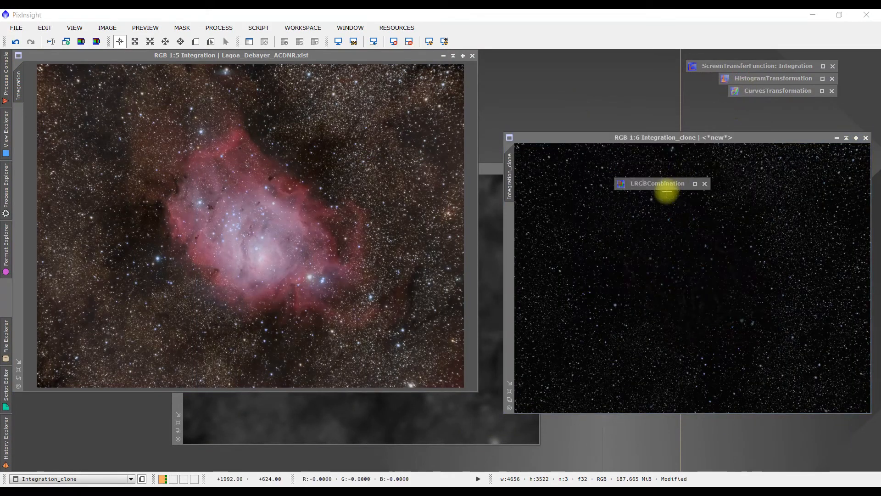
left_click_drag(664, 188, 617, 145)
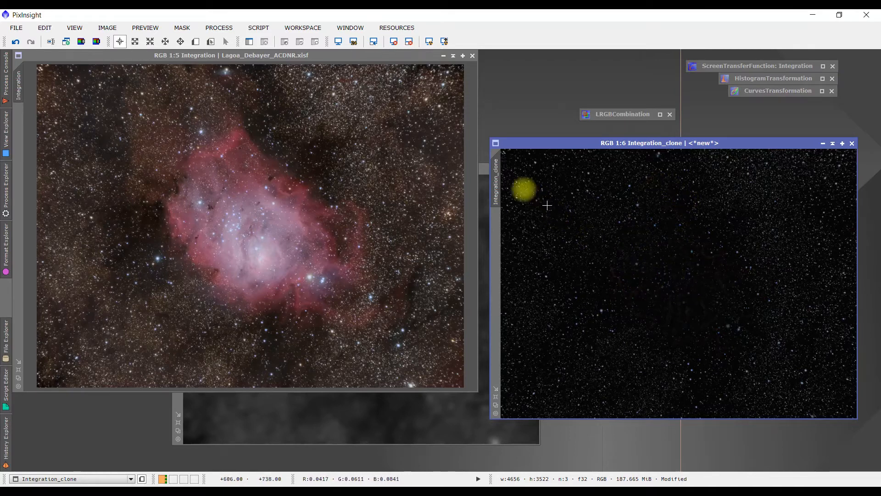
- Undo the last change on Integration_clone, enlarge its window and compare the original with the processed Integration image
left_click(16, 43)
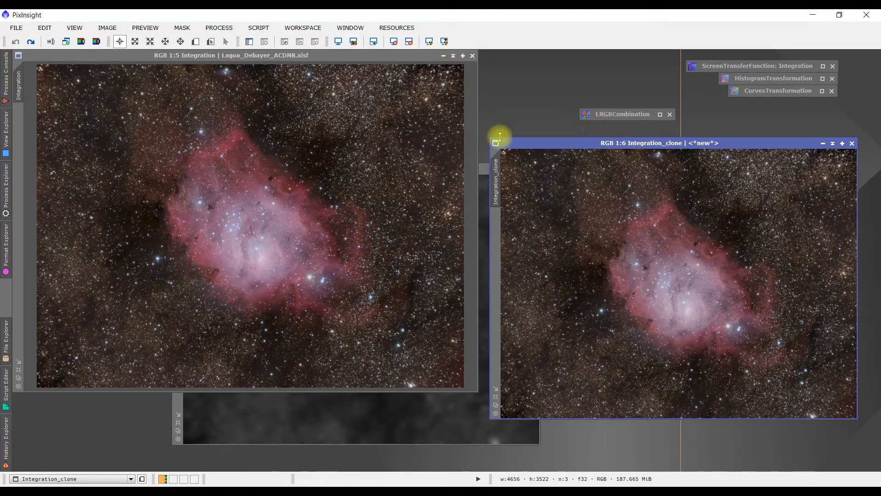
left_click_drag(491, 137, 424, 98)
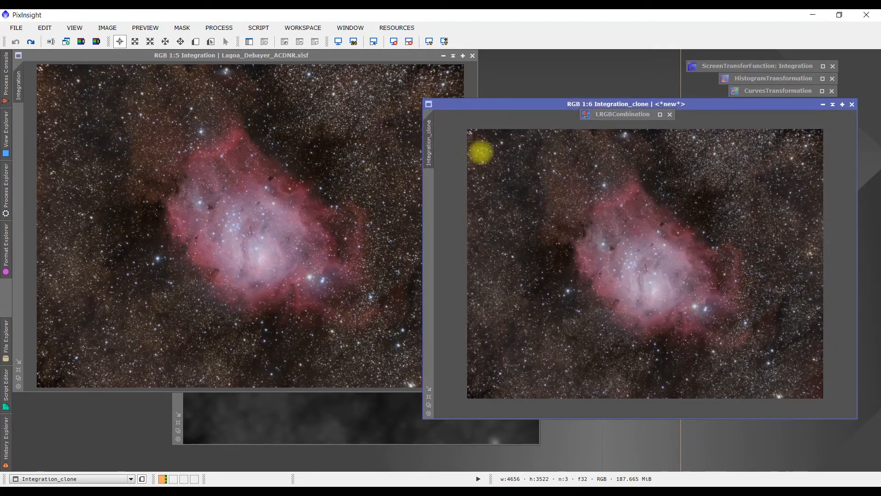
scroll(598, 226, "up", 2)
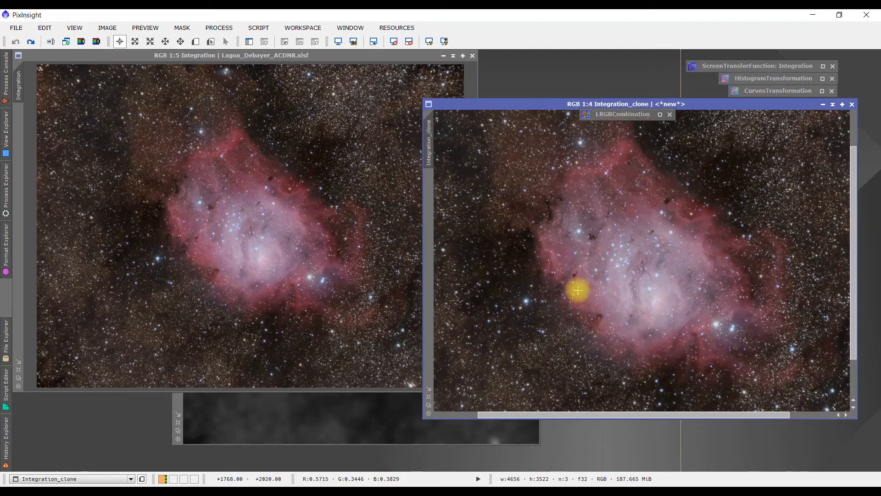
scroll(578, 290, "down", 1)
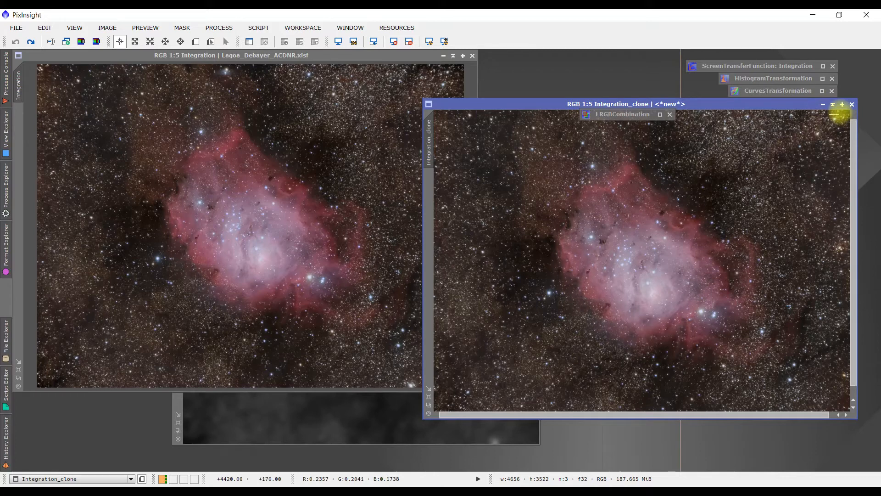
- Close the Integration_clone and Integration_L images without saving, along with the LRGBCombination window
left_click(852, 104)
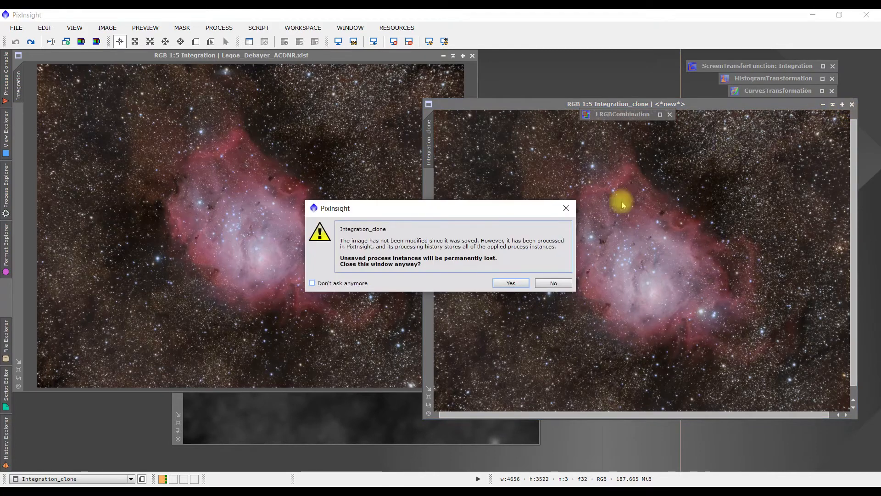
left_click(510, 284)
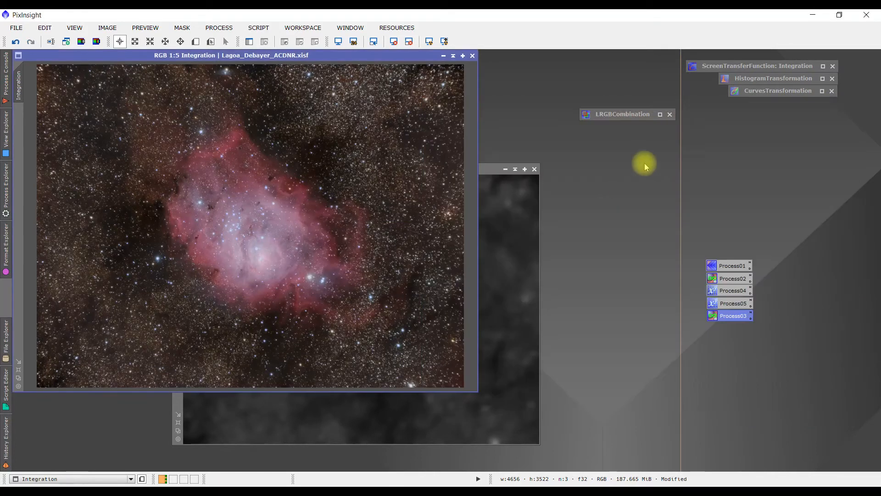
left_click(671, 114)
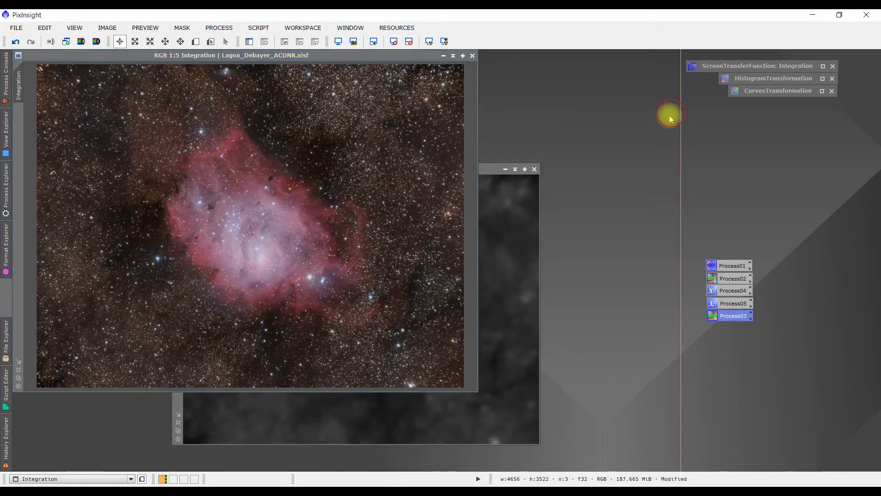
left_click(535, 169)
left_click(420, 276)
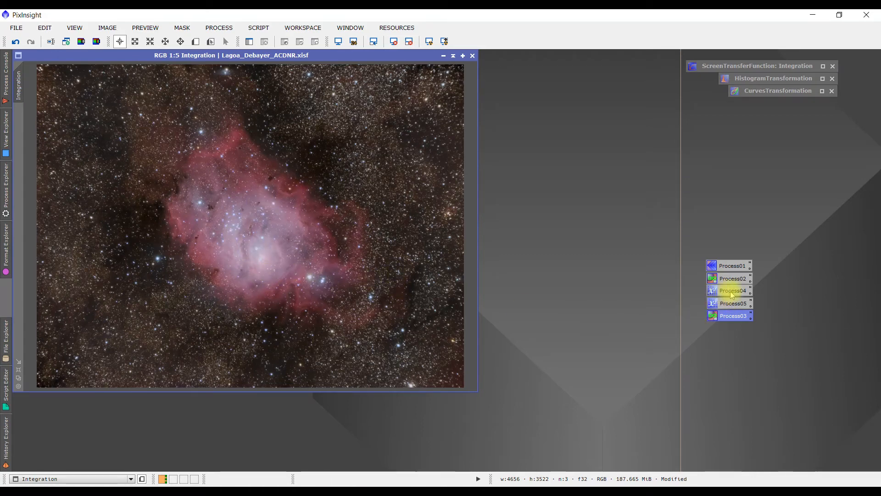
- Apply the saved Process04 and Process05 instances to the Integration image
left_click_drag(731, 293, 325, 208)
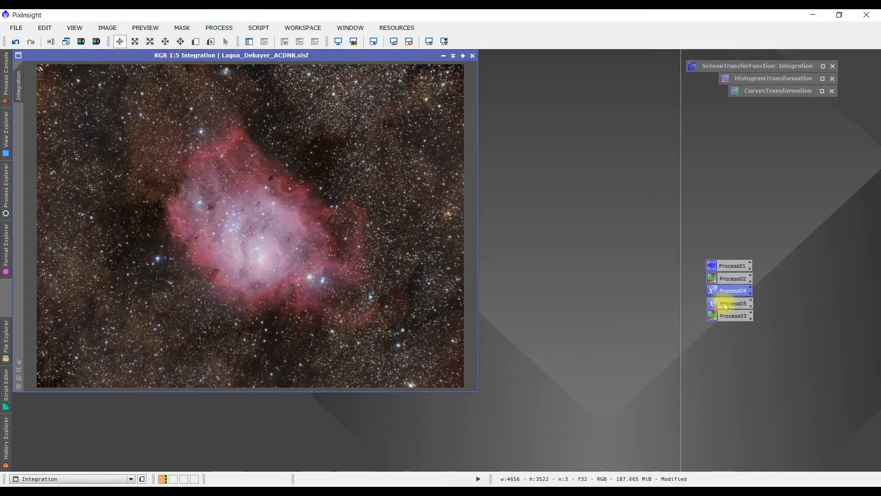
left_click_drag(726, 307, 390, 260)
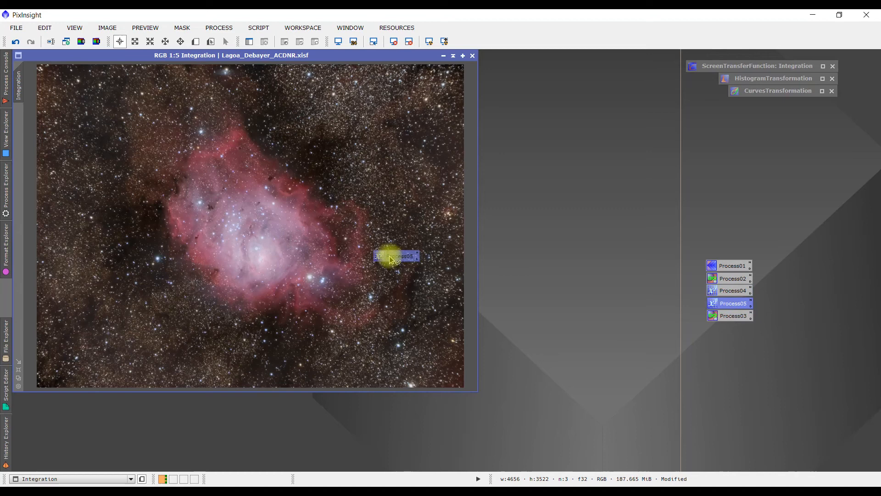
left_click_drag(391, 260, 381, 303)
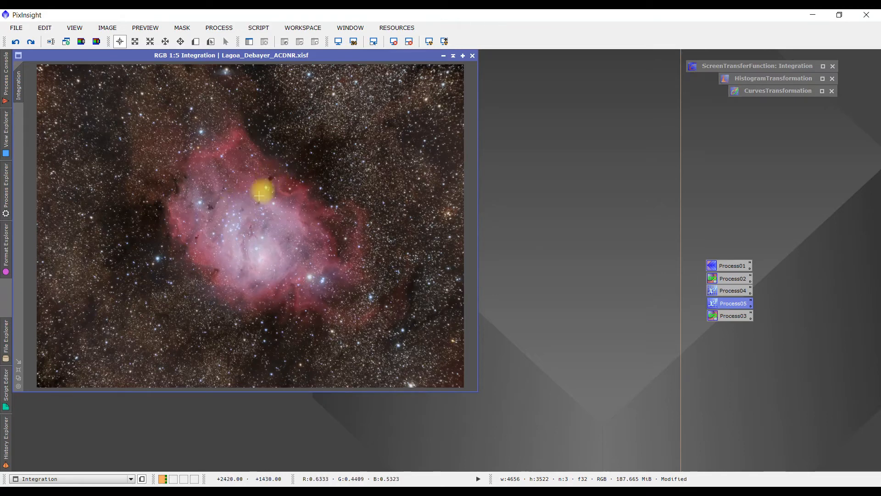
- Examine the nebula's details and stars in the Integration image up close, and return to the full view
scroll(276, 179, "up", 2)
scroll(283, 169, "down", 2)
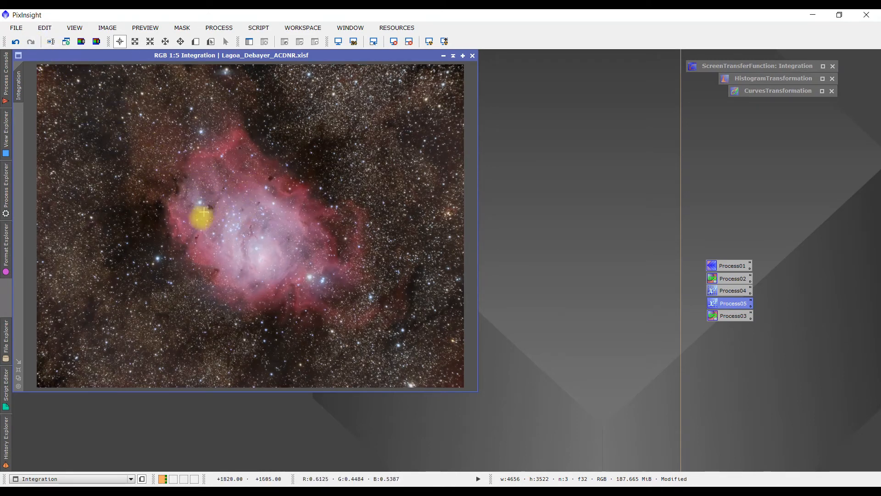
scroll(202, 202, "up", 4)
left_click_drag(183, 221, 377, 197)
left_click_drag(115, 230, 165, 211)
scroll(158, 221, "up", 1)
scroll(158, 220, "down", 1)
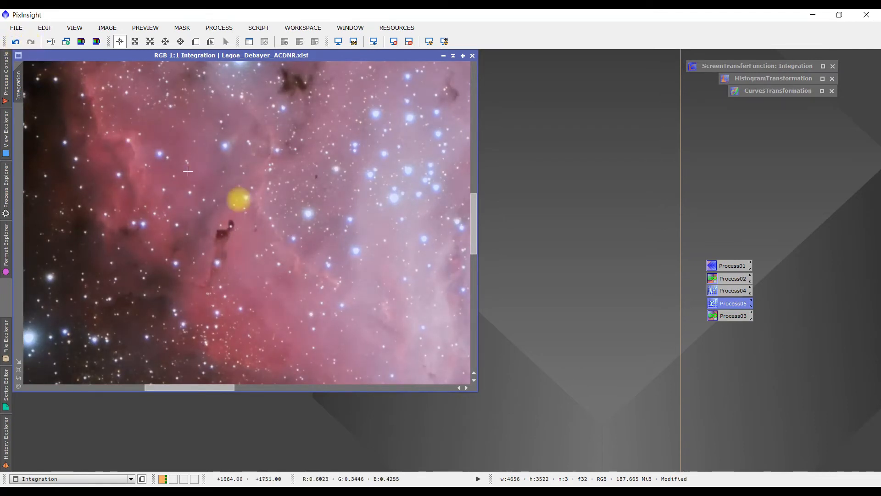
scroll(279, 227, "down", 4)
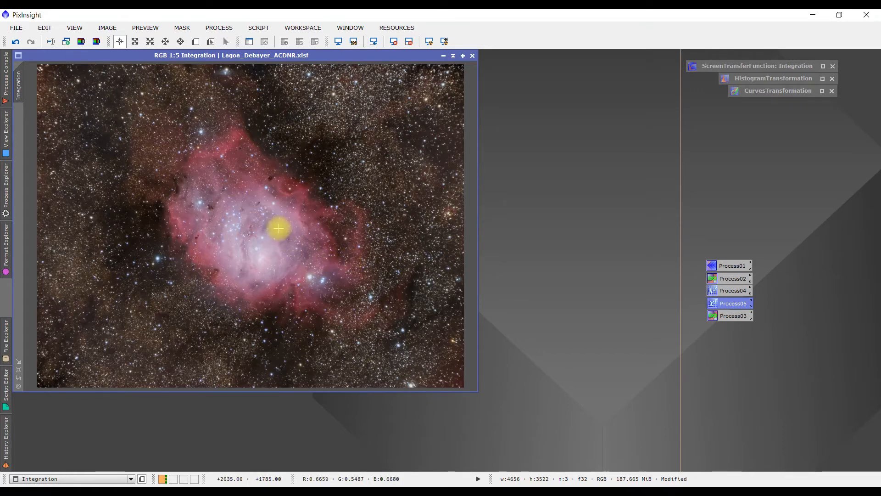
- Inspect the nebula's bright central region in the Integration image at closer zoom levels
scroll(252, 224, "up", 2)
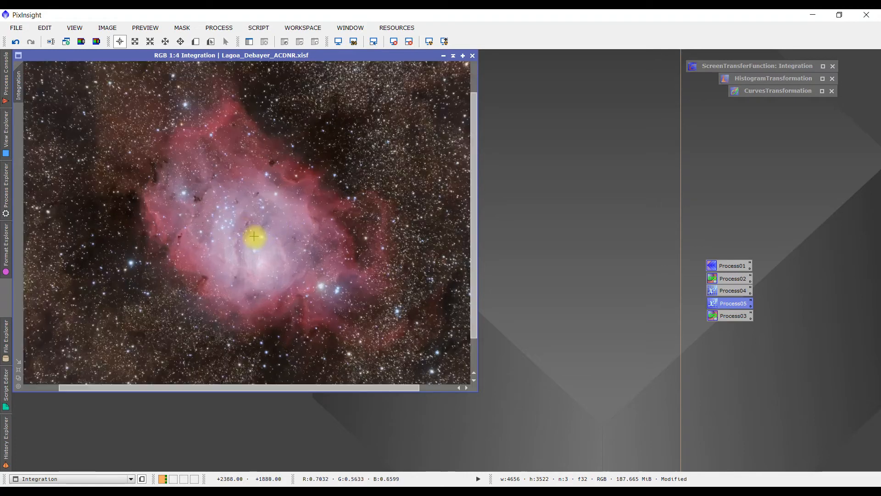
scroll(259, 239, "down", 2)
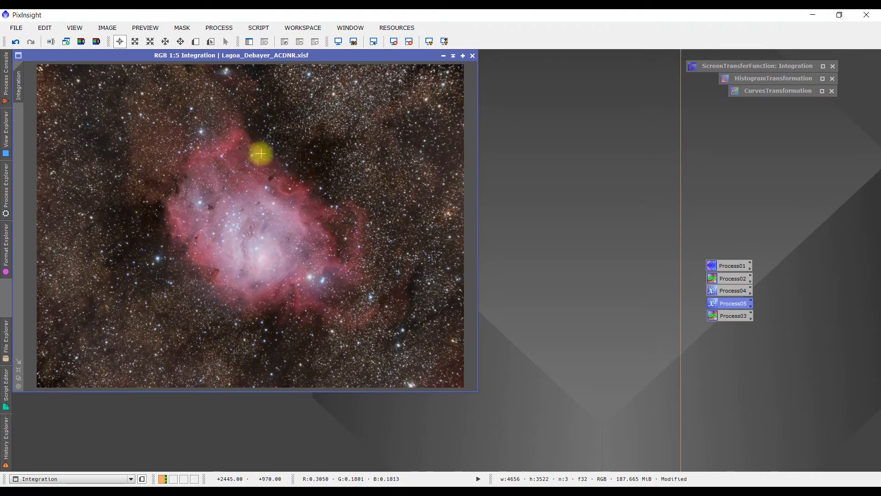
left_click(221, 28)
left_click(220, 28)
left_click(252, 247)
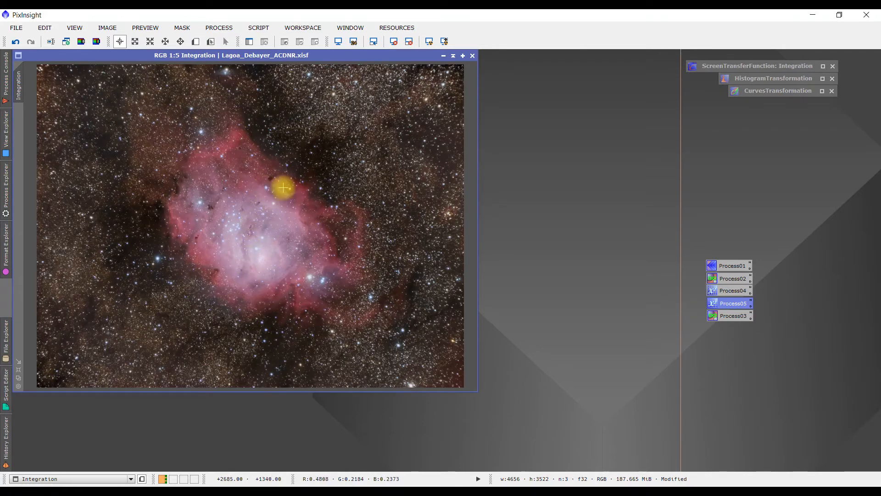
scroll(284, 198, "up", 3)
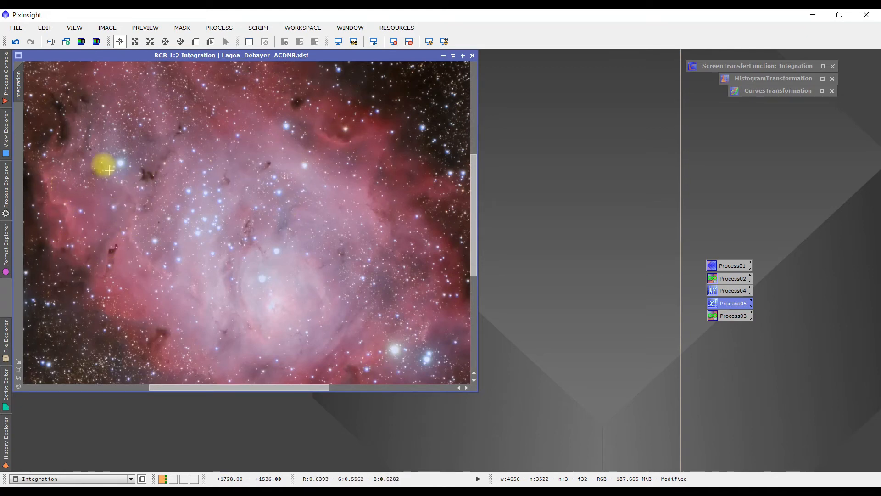
scroll(269, 225, "down", 3)
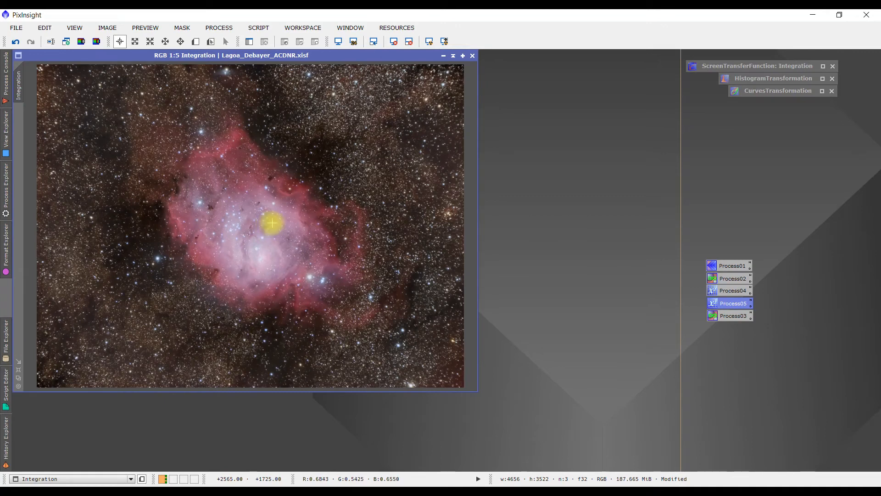
- Open HDRMultiscaleTransform with 6 layers and enable To lightness and Lightness mask
scroll(272, 223, "down", 1)
left_click(215, 28)
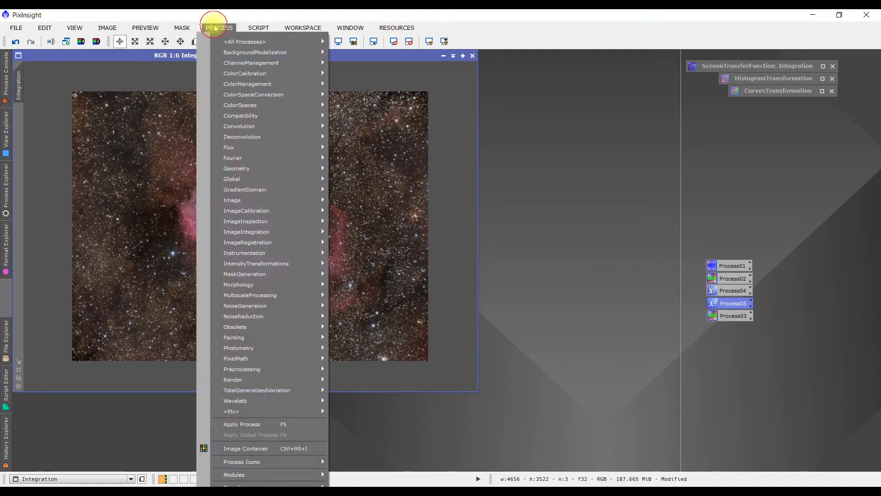
mouse_move(234, 41)
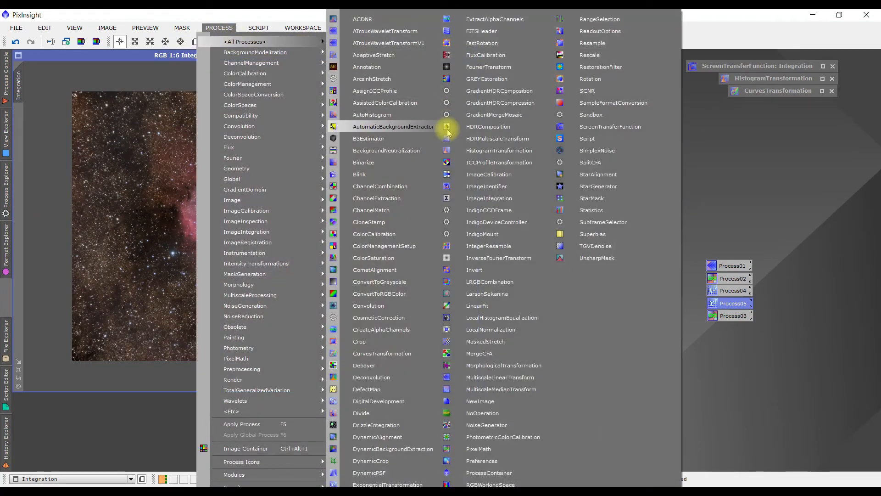
left_click(496, 140)
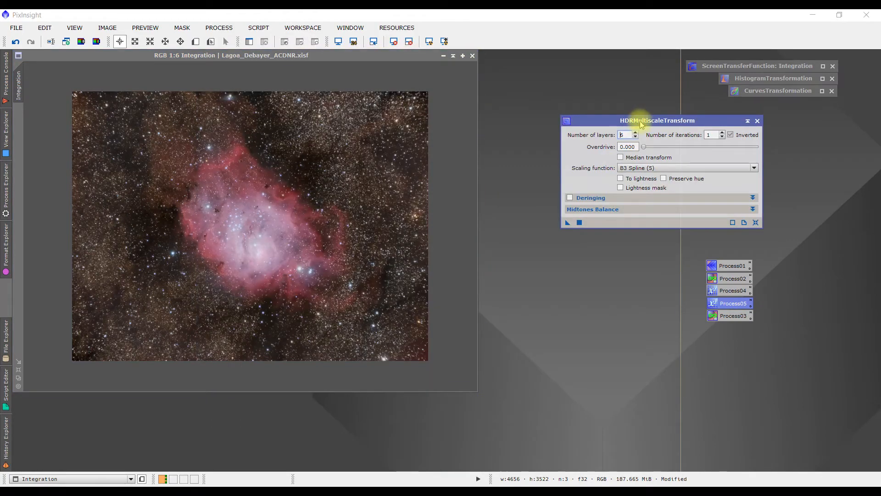
left_click_drag(641, 123, 616, 121)
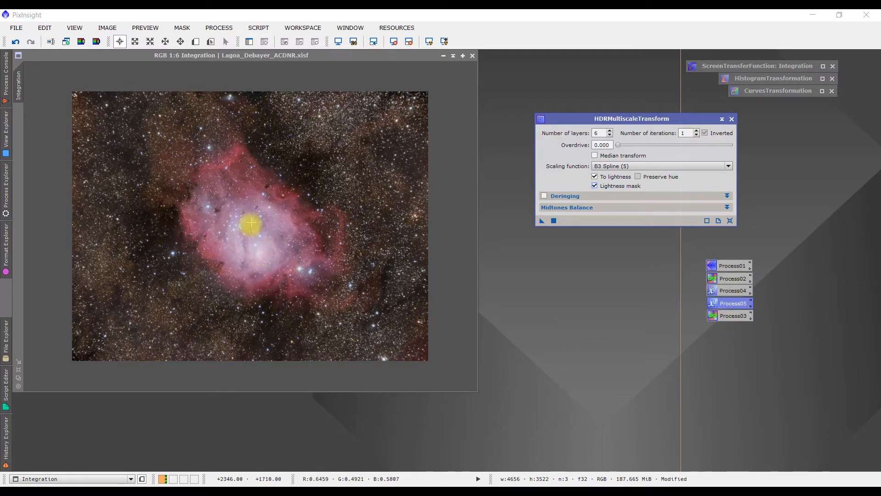
- Duplicate the Integration image, apply the saved Process01 to the clone to isolate the stars, and apply Process02 to Integration to remove them
left_click(67, 42)
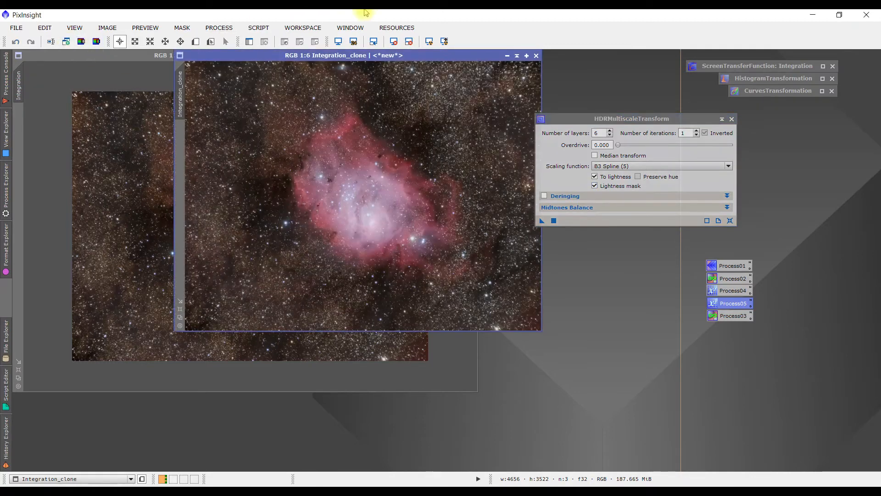
left_click_drag(385, 56, 461, 168)
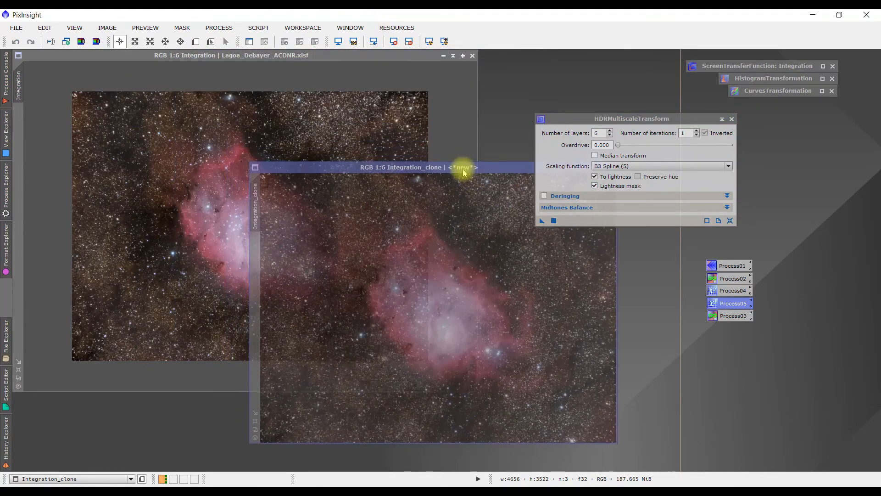
left_click_drag(720, 263, 444, 271)
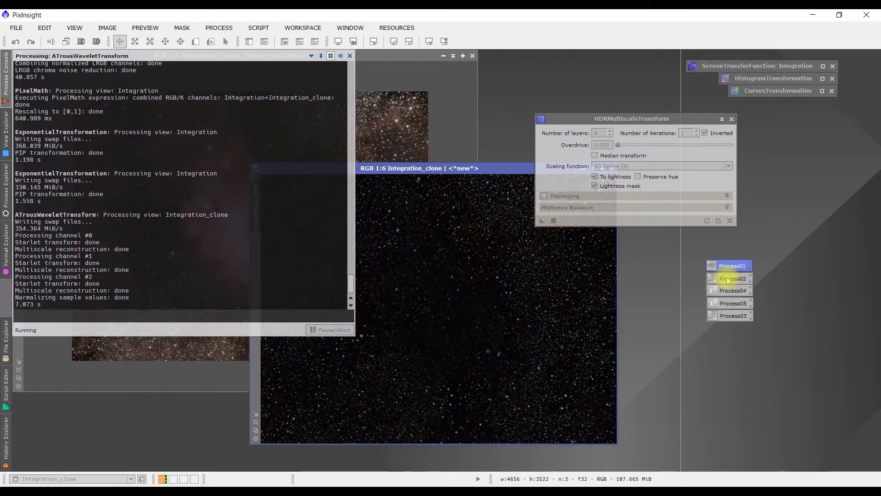
left_click_drag(725, 279, 155, 167)
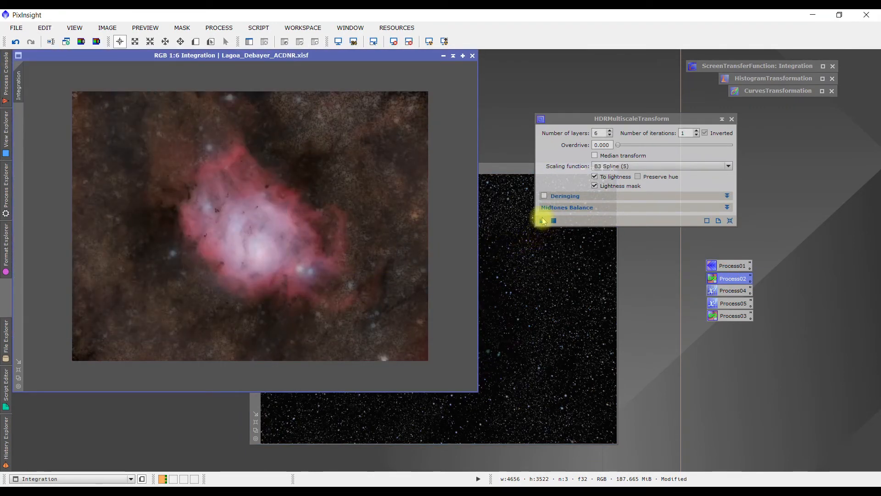
- Apply HDRMultiscaleTransform to the starless Integration image and add the stars back with the saved Process03
left_click_drag(541, 224, 305, 191)
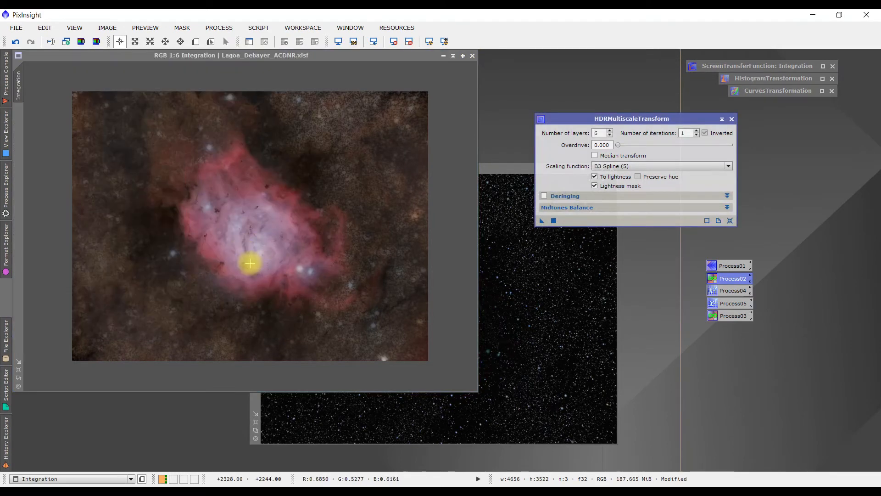
left_click(15, 43)
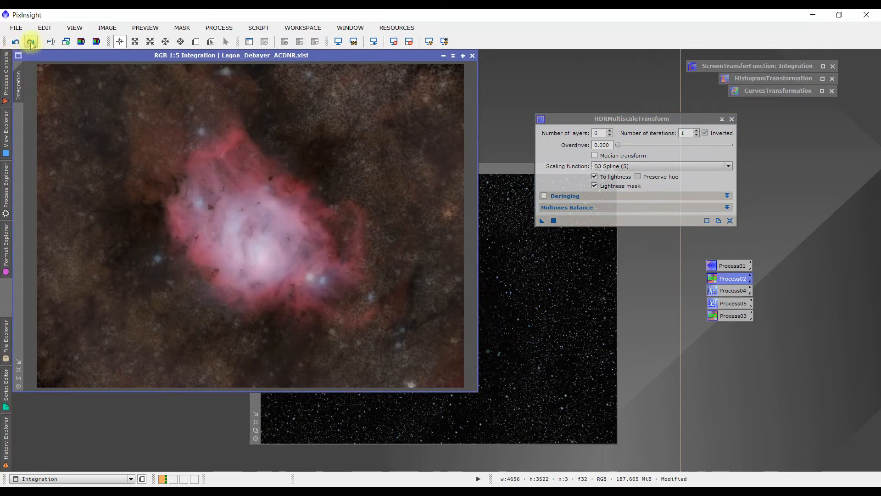
left_click(31, 42)
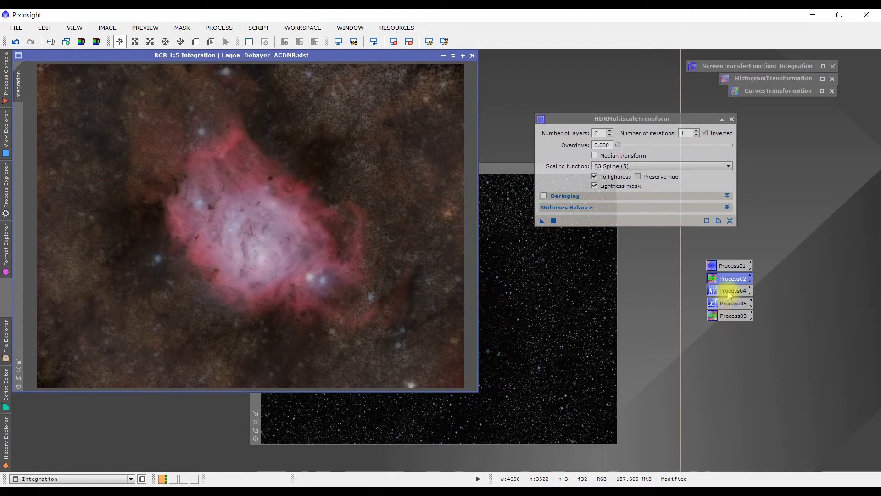
left_click_drag(733, 317, 308, 250)
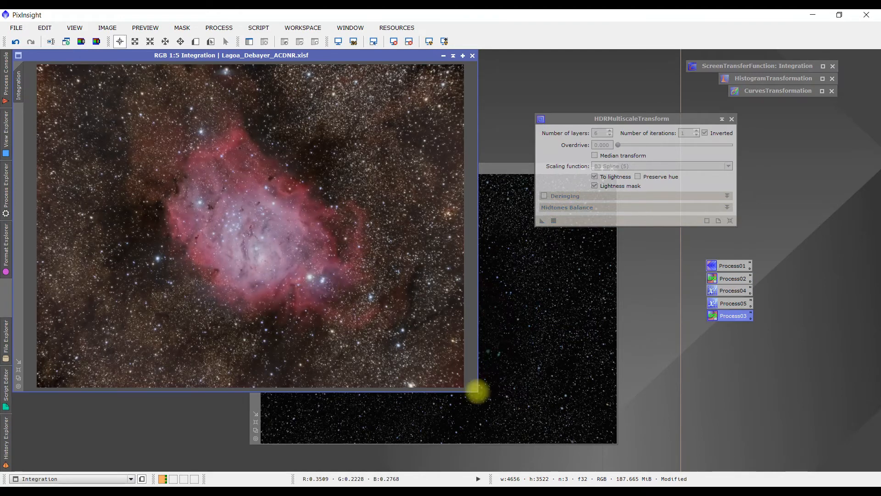
- Examine the nebula core's dark structures and the restored stars in the Integration image at up to 2:1 zoom
scroll(257, 269, "up", 3)
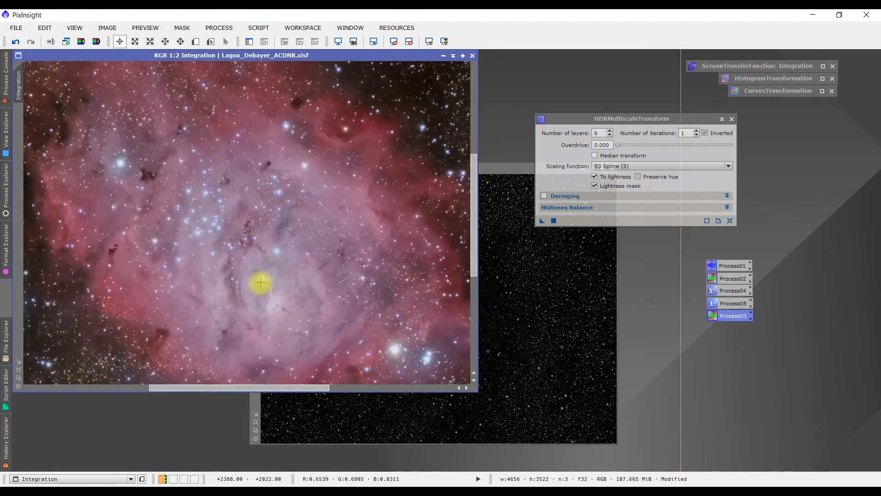
scroll(210, 226, "up", 1)
scroll(210, 226, "up", 1)
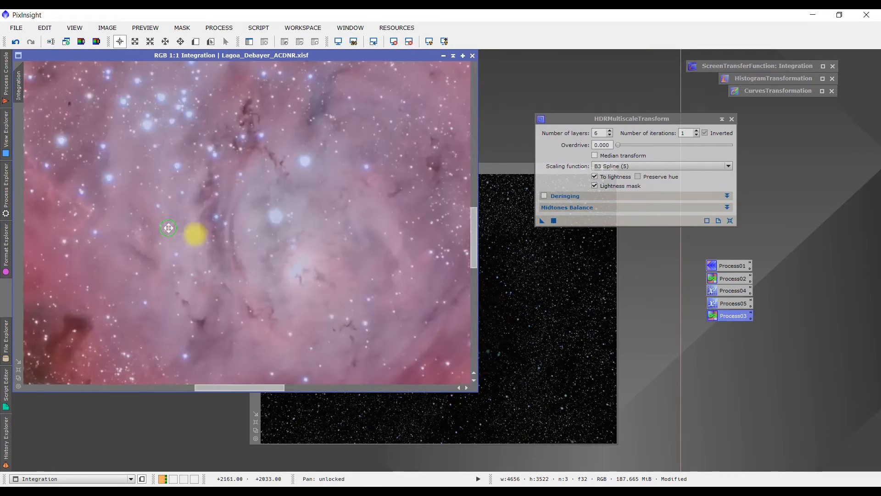
left_click_drag(169, 228, 309, 273)
scroll(228, 250, "up", 1)
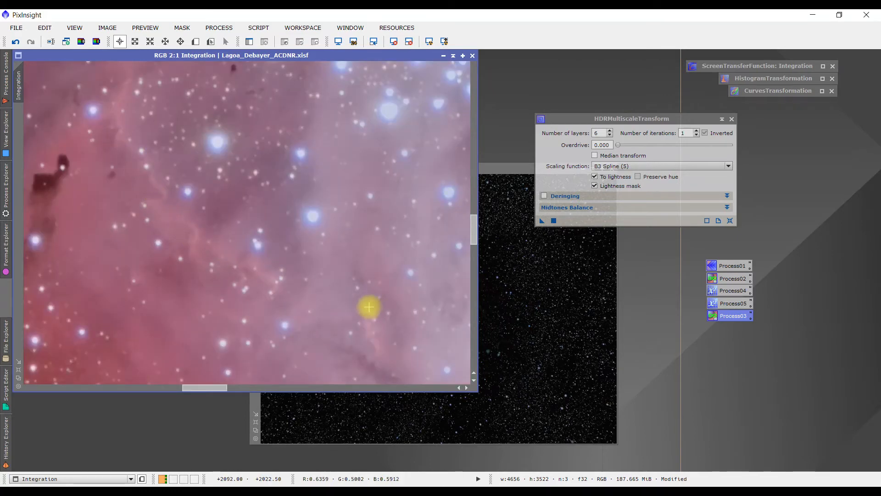
left_click_drag(380, 304, 70, 180)
left_click_drag(388, 313, 238, 248)
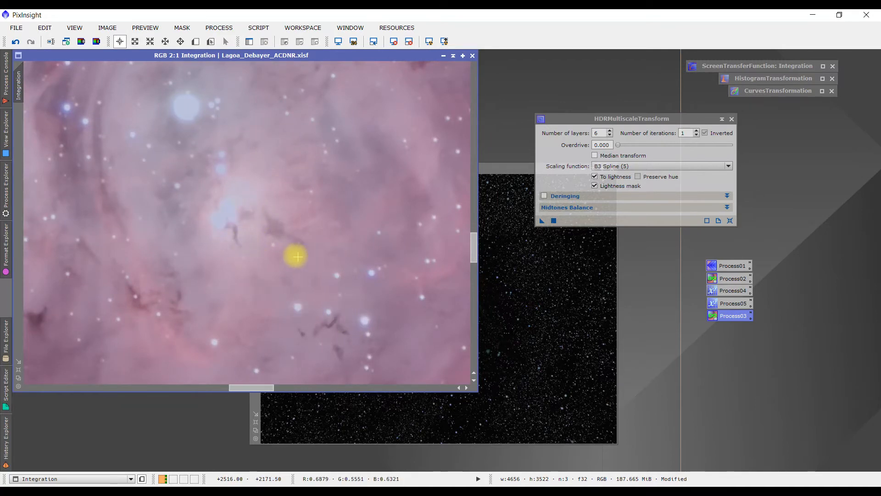
scroll(298, 257, "down", 3)
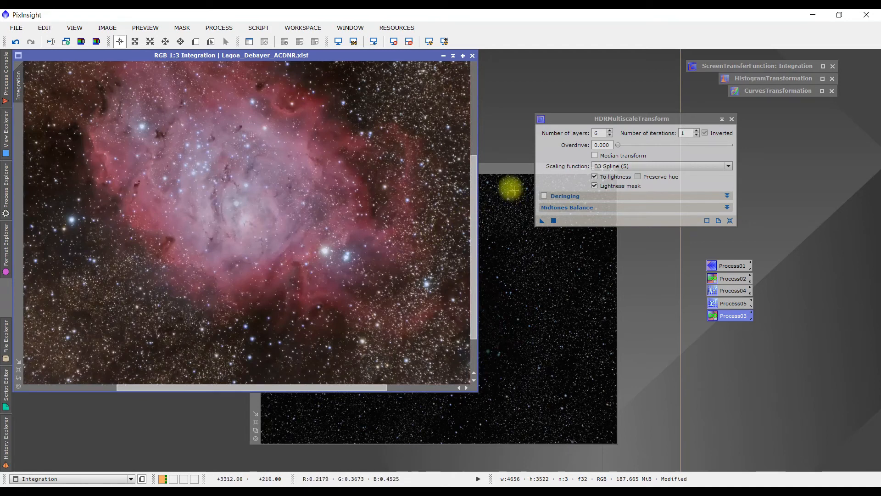
- Close HDRMultiscaleTransform, undo Process01 on Integration_clone and place the clone beside the Integration image
left_click(504, 171)
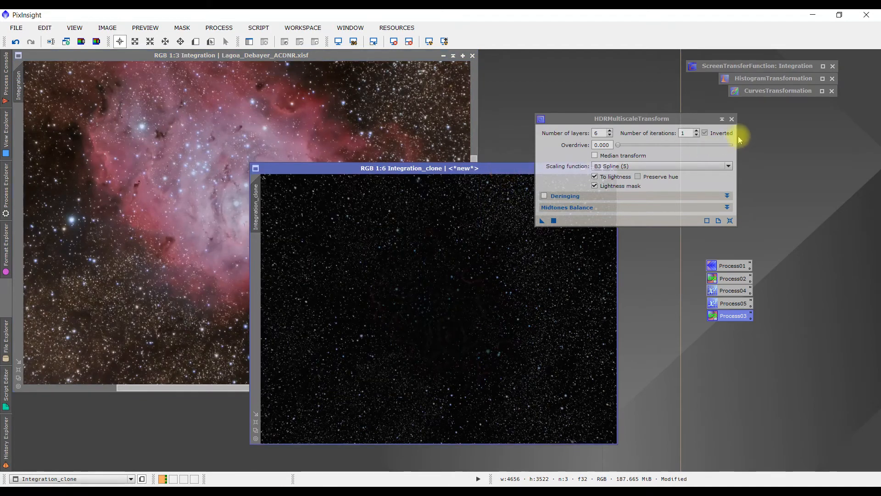
left_click(731, 119)
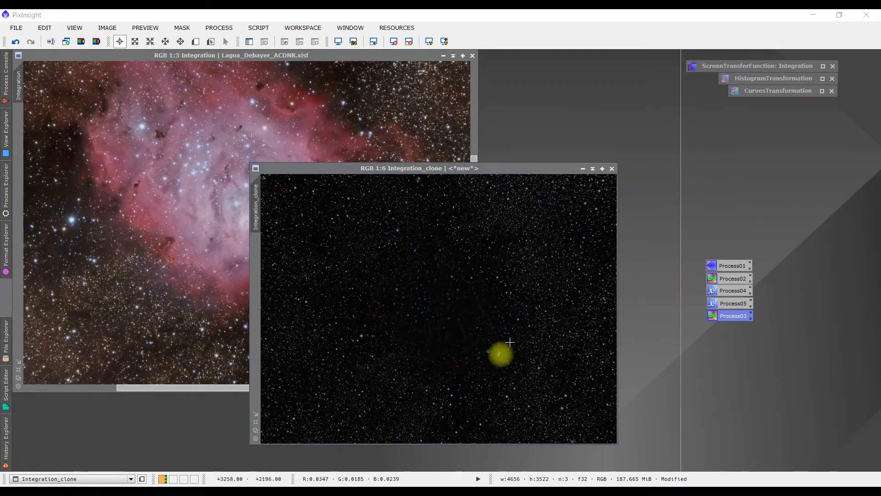
left_click(286, 170)
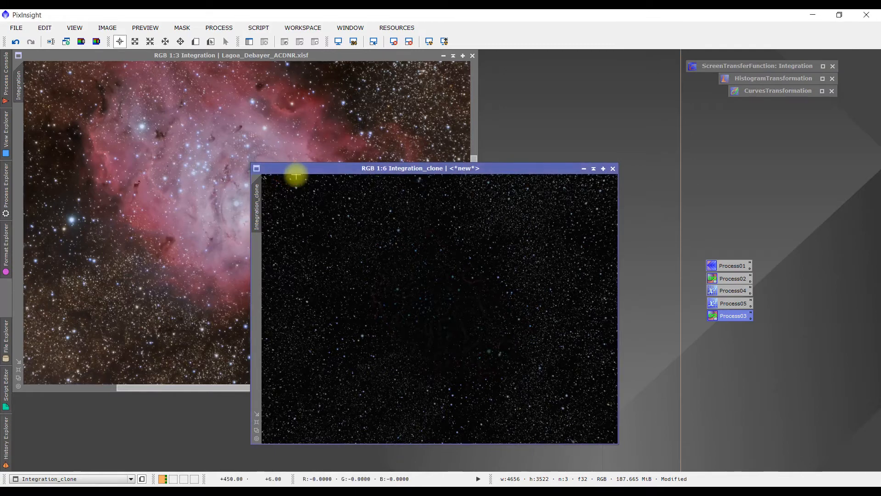
left_click(15, 44)
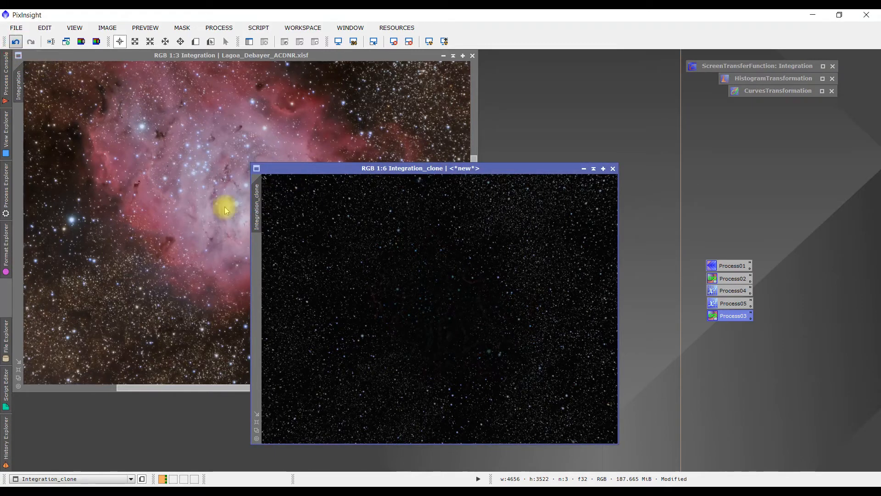
left_click_drag(425, 168, 567, 89)
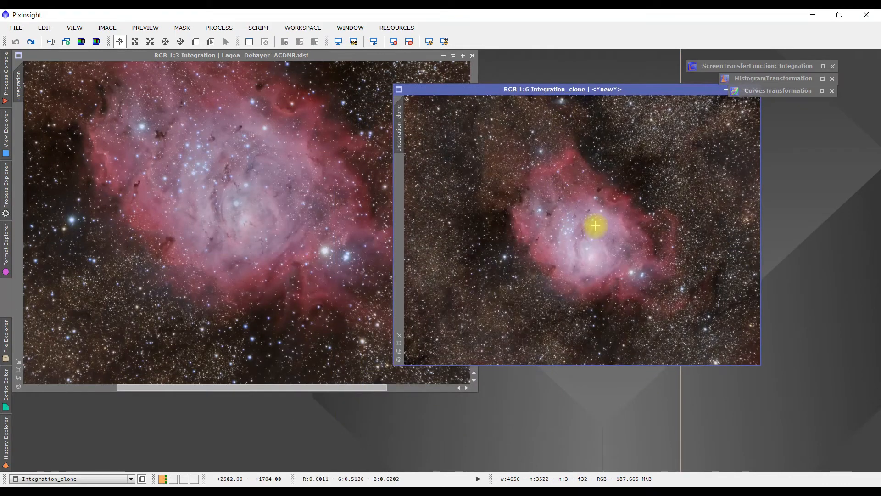
- Compare the nebula core's detail and brightness in the Integration image with Integration_clone at matching zoom levels, including 1:1
scroll(596, 226, "up", 3)
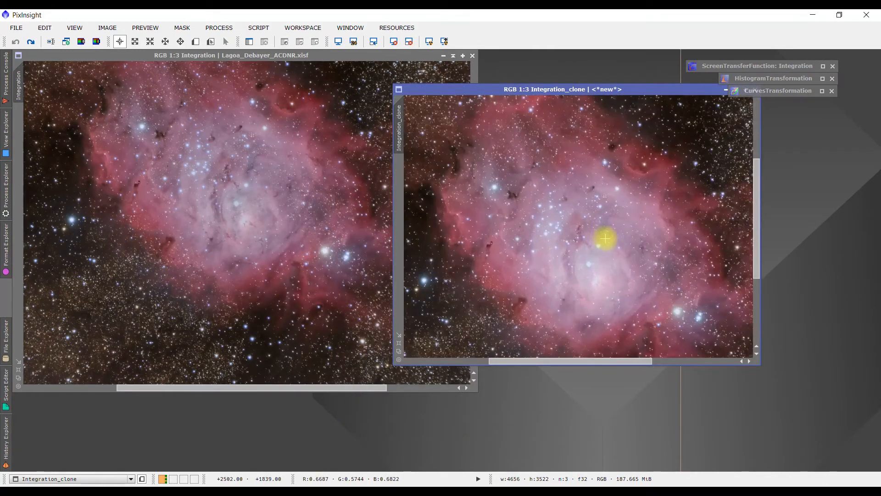
scroll(608, 240, "up", 1)
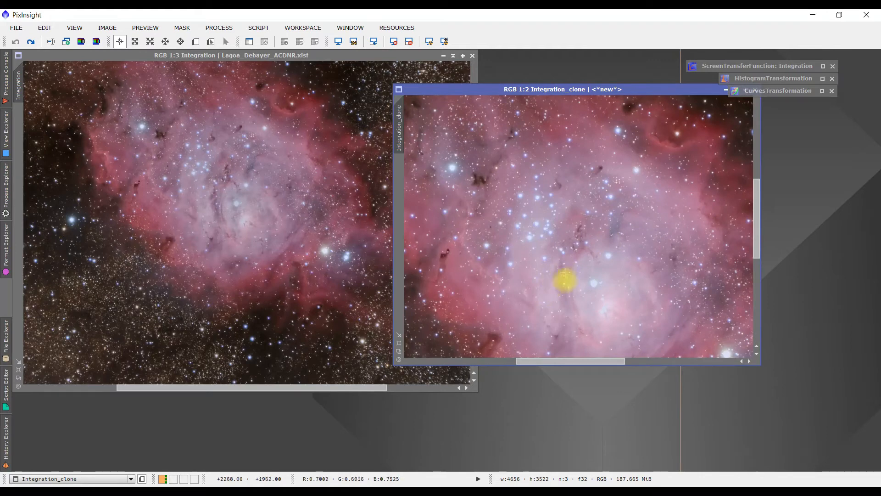
scroll(569, 276, "down", 1)
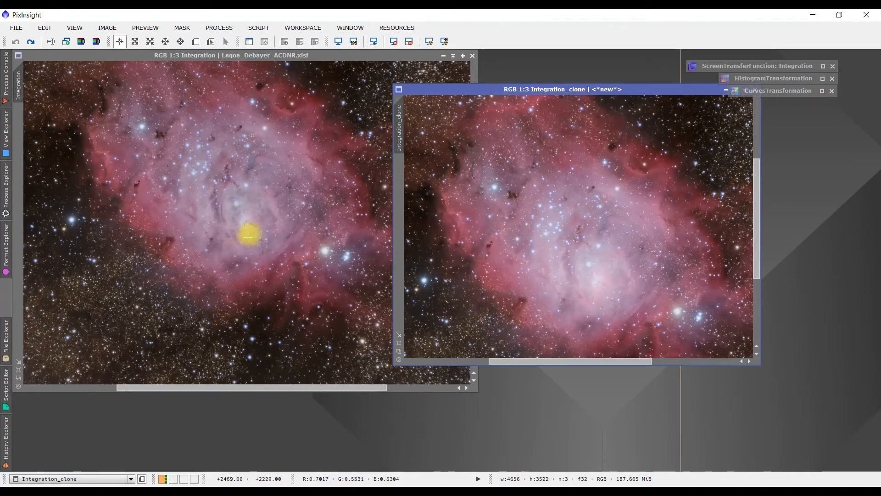
scroll(249, 222, "up", 2)
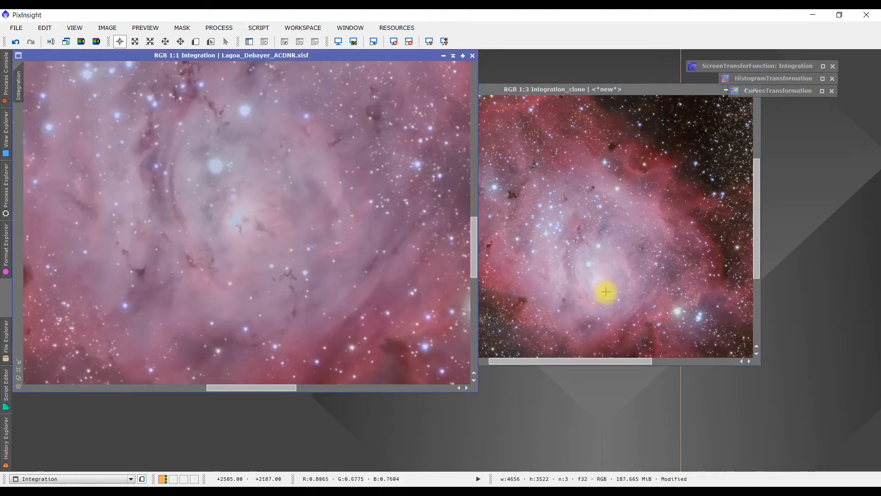
scroll(606, 292, "up", 2)
left_click_drag(608, 291, 564, 161)
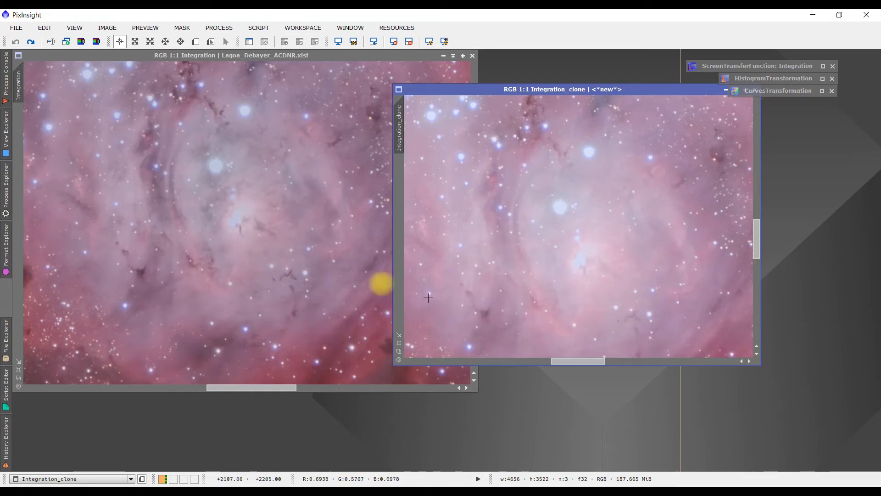
left_click(279, 274)
scroll(280, 273, "down", 2)
scroll(280, 274, "down", 1)
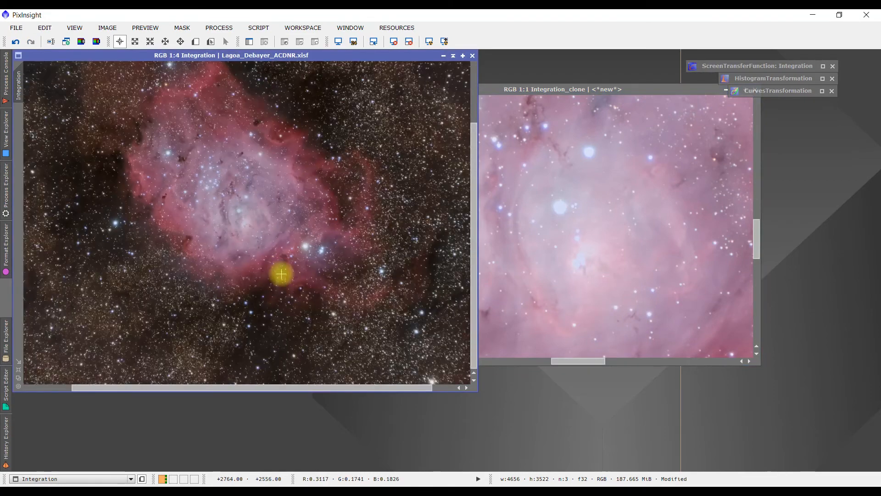
scroll(281, 275, "down", 1)
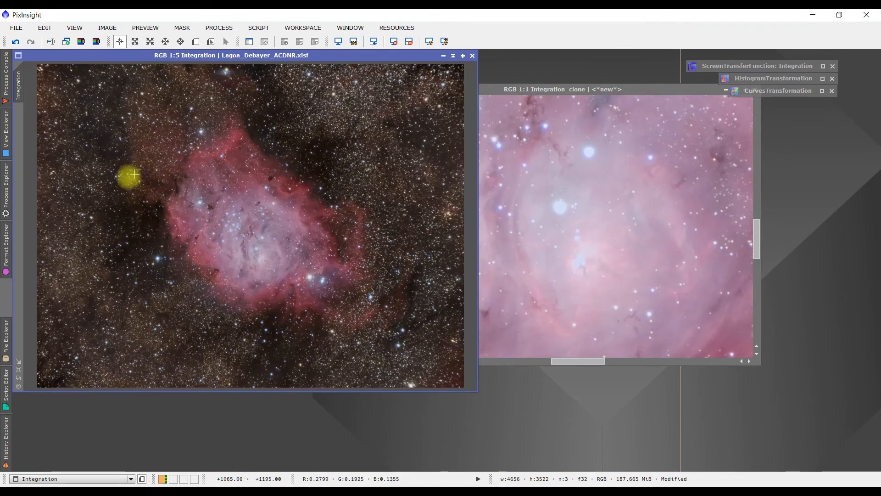
scroll(175, 185, "up", 2)
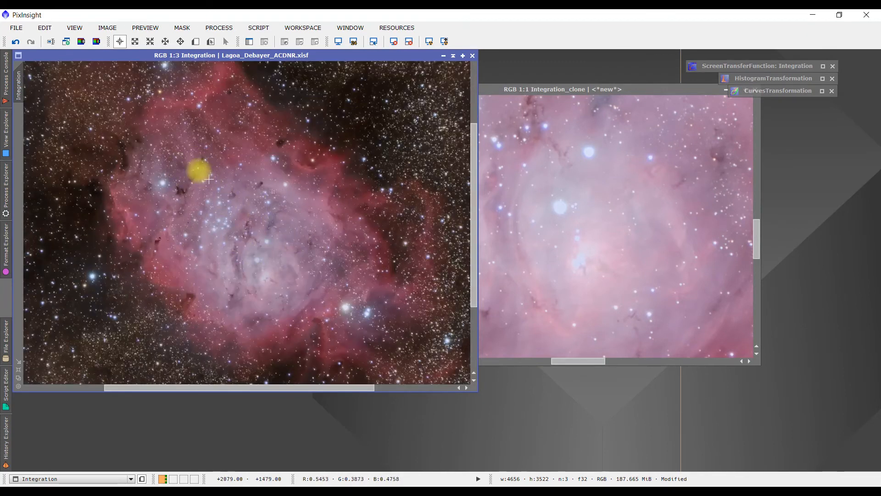
- Examine the restored stars and dark structures in the nebula of the Integration image at up to 1:1 zoom
left_click_drag(202, 175, 202, 186)
scroll(163, 254, "up", 1)
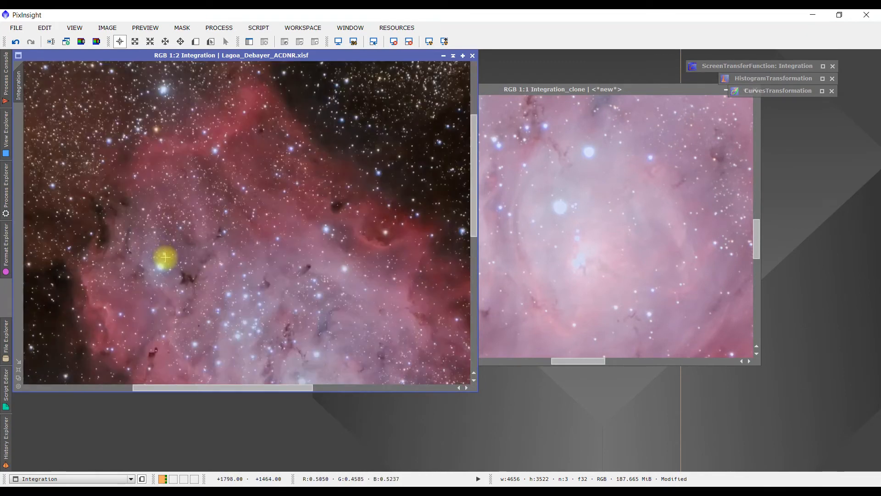
scroll(165, 257, "up", 1)
left_click_drag(179, 259, 299, 185)
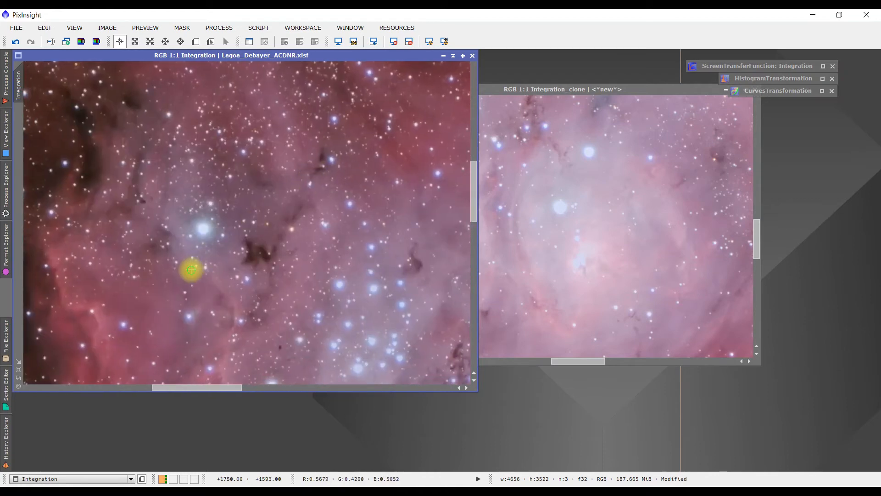
left_click_drag(191, 269, 244, 177)
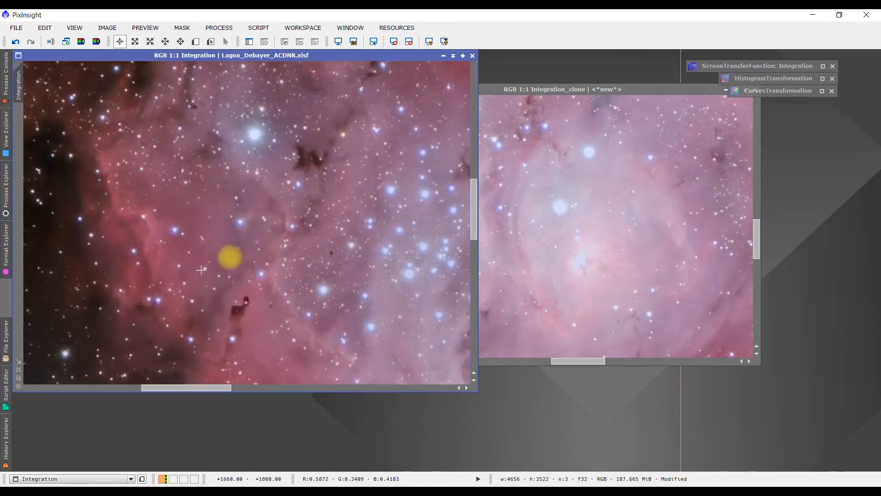
scroll(231, 256, "down", 1)
left_click_drag(252, 305, 188, 231)
scroll(279, 277, "down", 3)
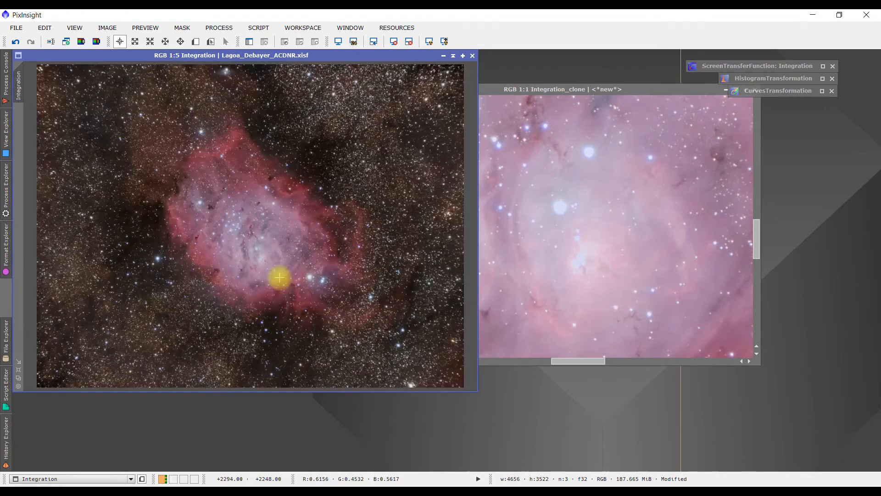
- Close the Integration_clone comparison image without saving it
left_click_drag(616, 90, 605, 168)
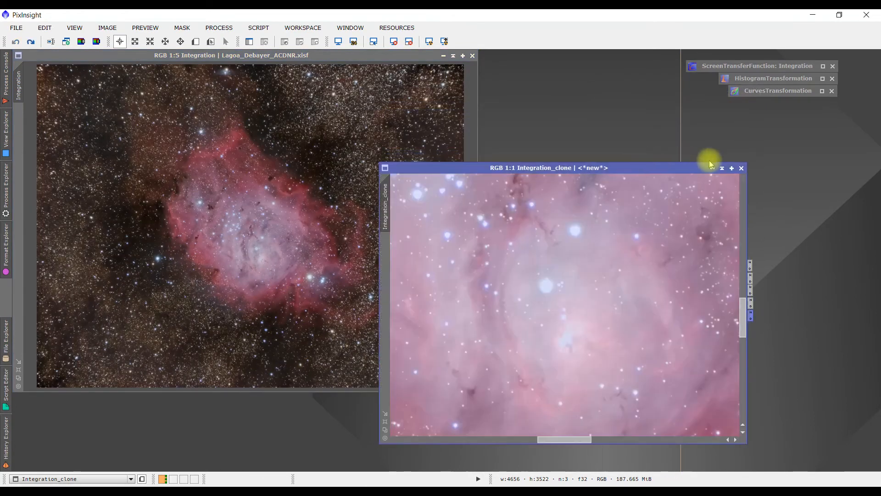
left_click(741, 169)
left_click(513, 284)
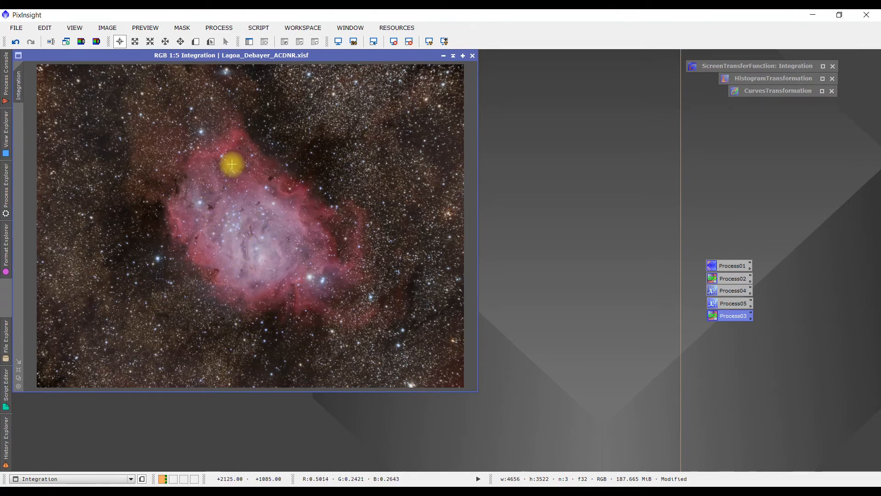
- Run the DarkStructureEnhance script on the Integration image with 8 layers to remove, amount 0.30 and 1 iteration
left_click(255, 28)
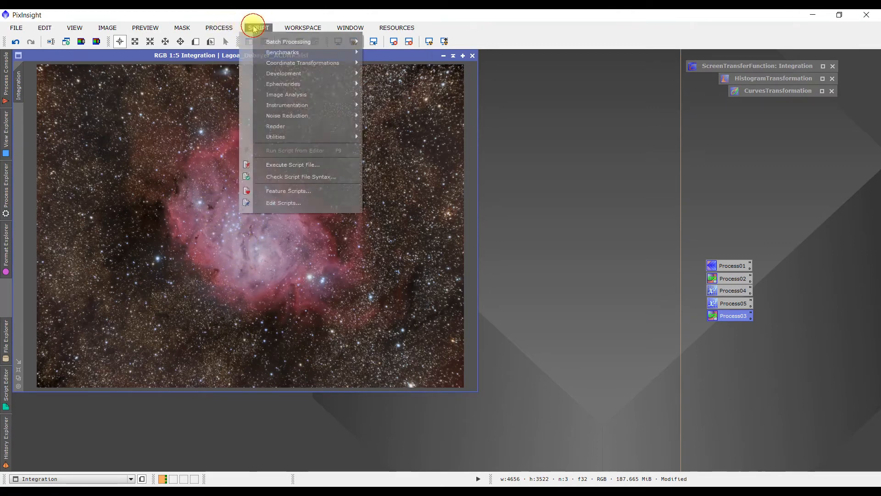
mouse_move(277, 137)
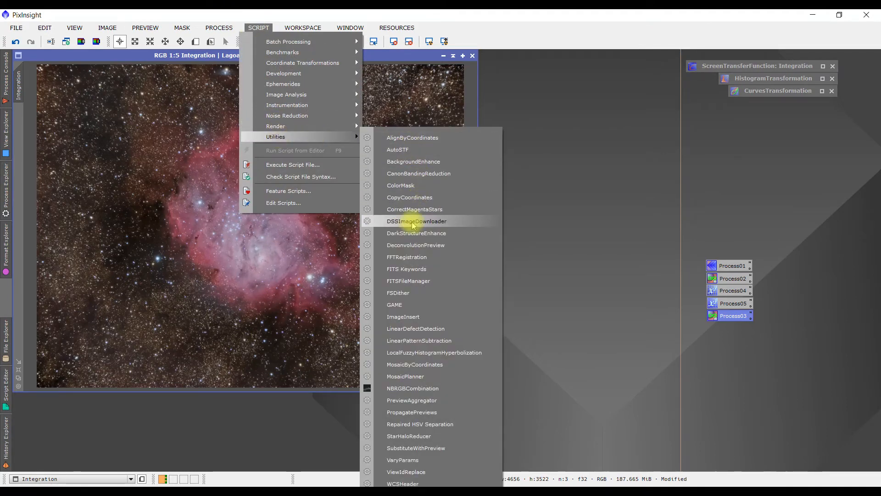
left_click(420, 234)
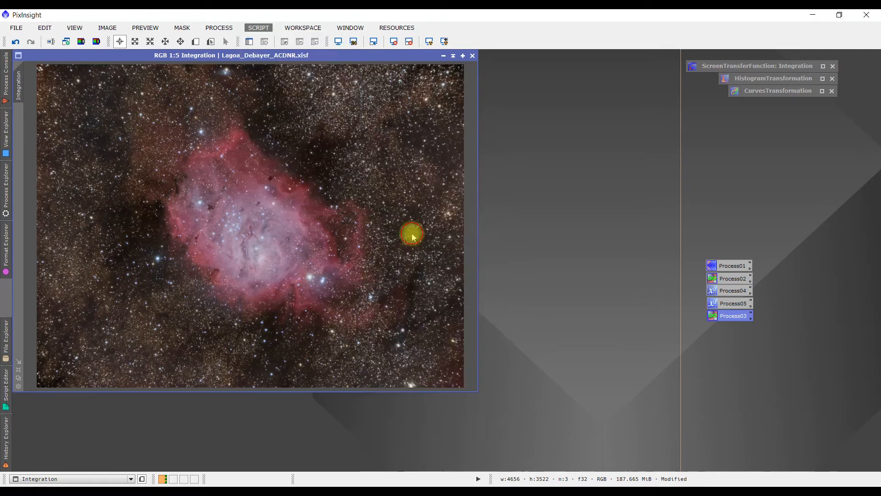
left_click_drag(458, 162, 604, 131)
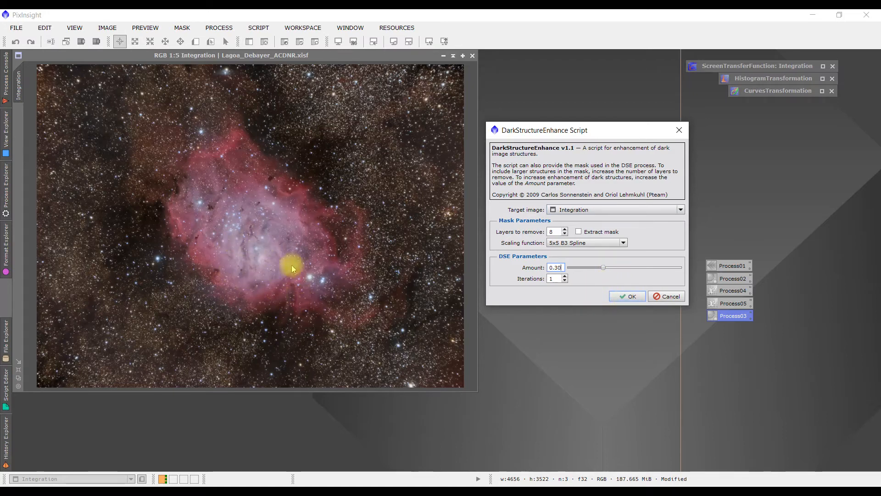
left_click(624, 297)
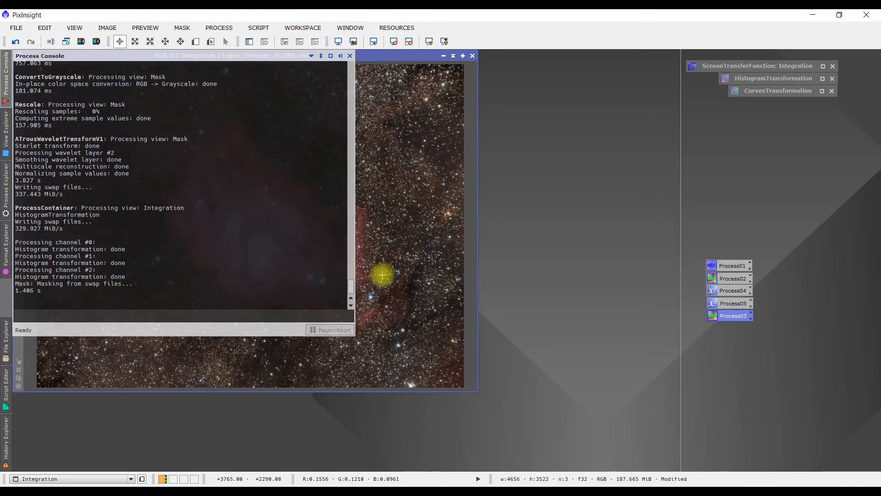
left_click(340, 56)
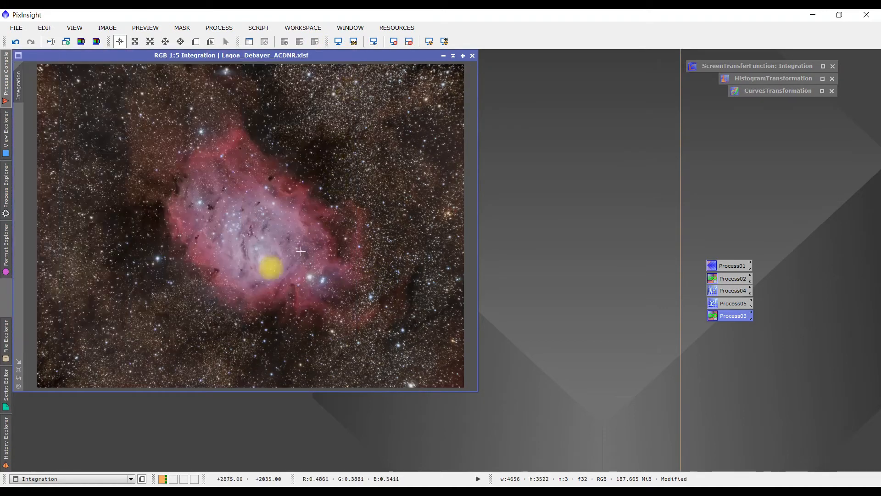
- Compare the Integration image before and after DarkStructureEnhance using undo and redo, and examine its dark structures at up to 2:1 zoom
scroll(248, 261, "up", 2)
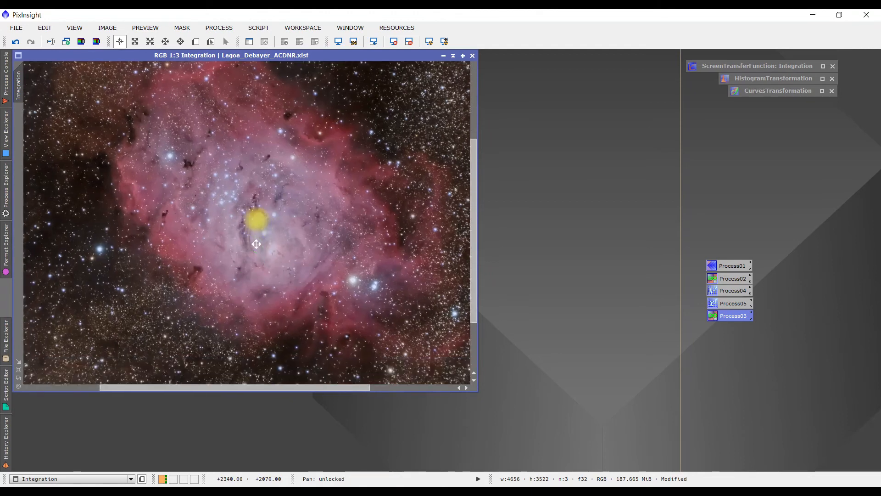
scroll(256, 244, "up", 1)
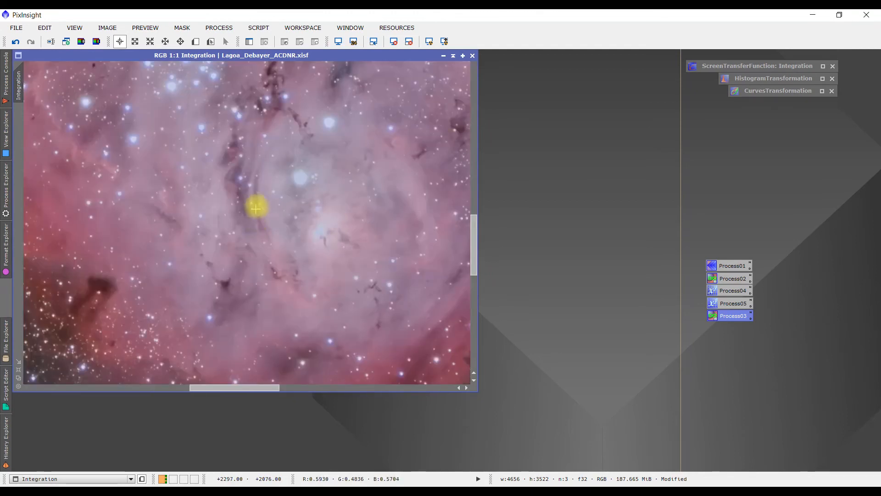
scroll(248, 229, "up", 1)
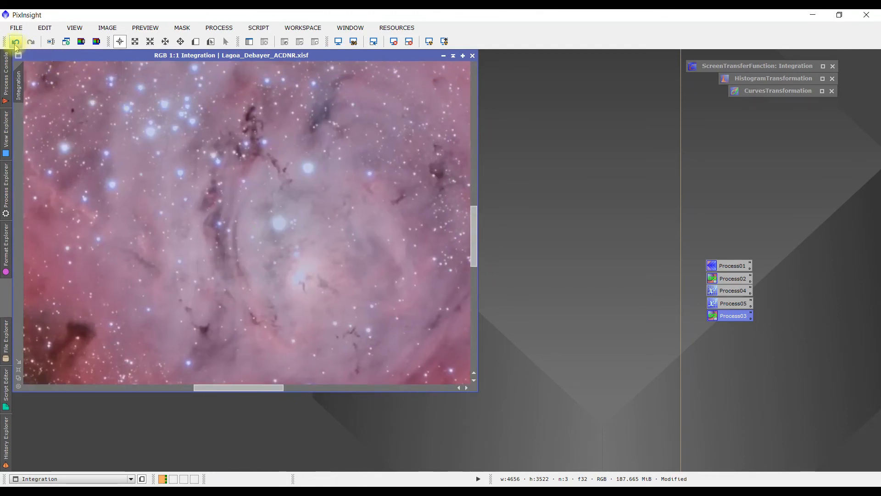
left_click(16, 43)
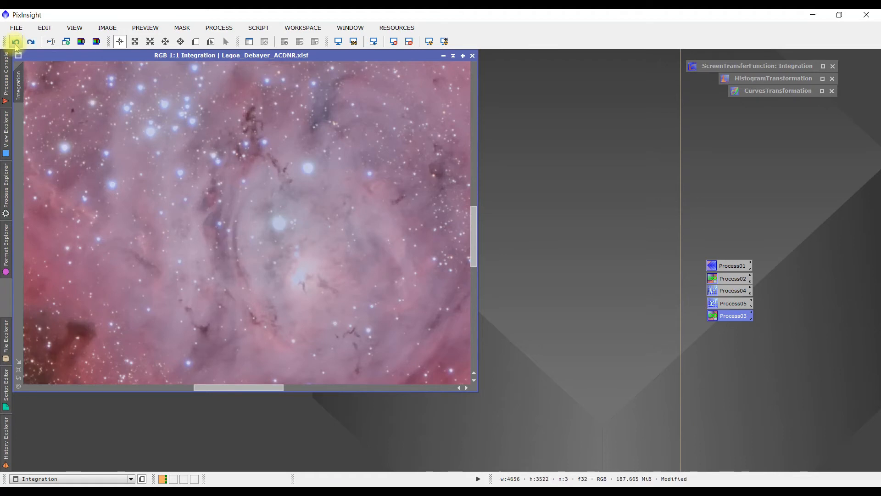
left_click(31, 42)
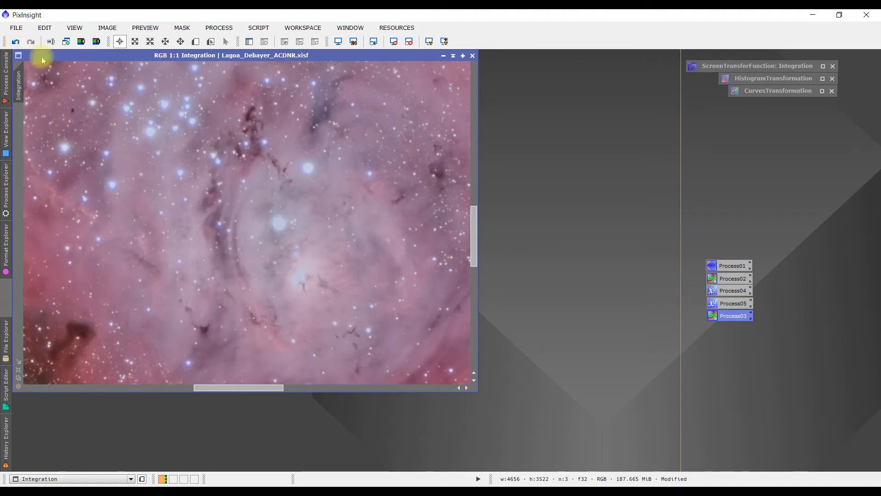
scroll(247, 211, "down", 3)
left_click(16, 42)
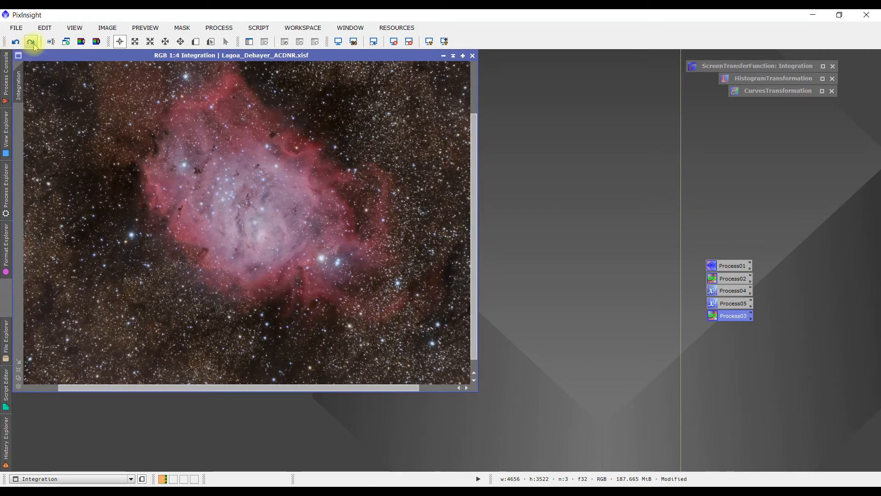
left_click(32, 42)
scroll(265, 226, "down", 1)
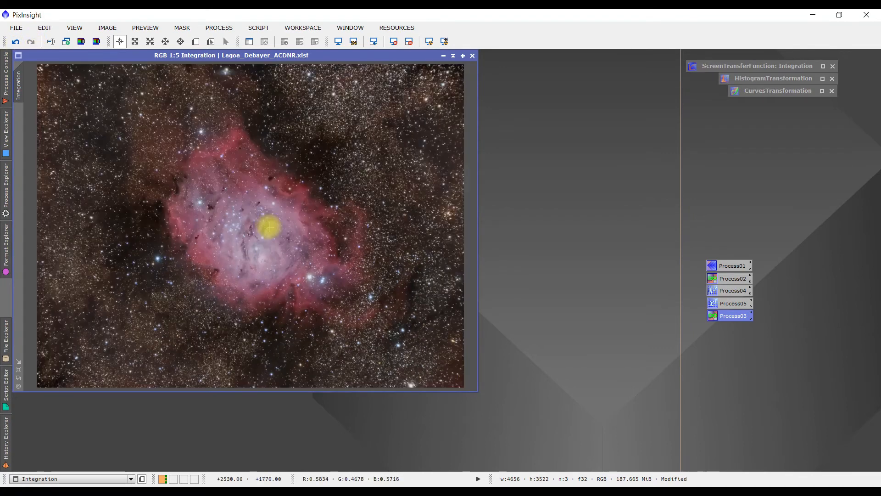
scroll(245, 227, "up", 5)
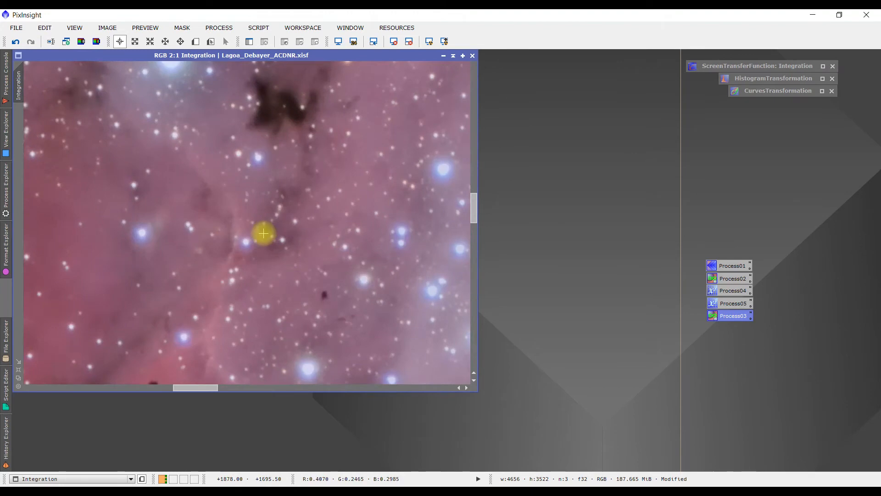
left_click_drag(209, 236, 254, 69)
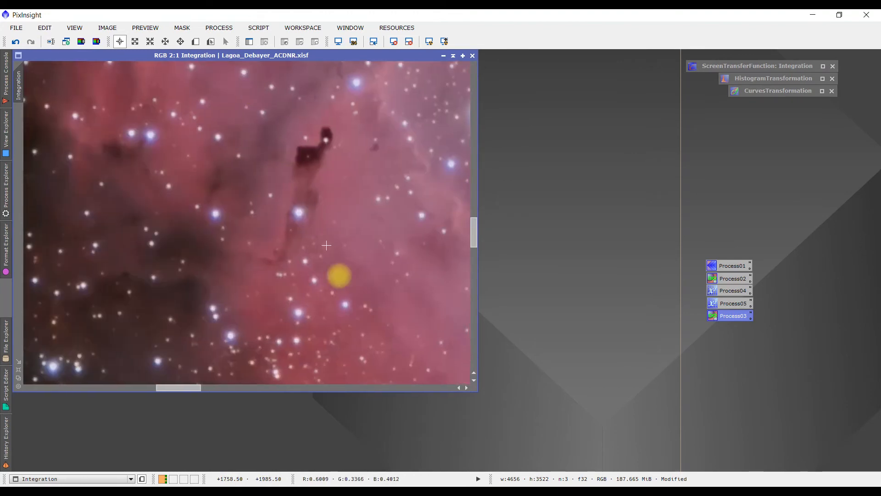
left_click_drag(338, 278, 239, 200)
scroll(282, 202, "down", 5)
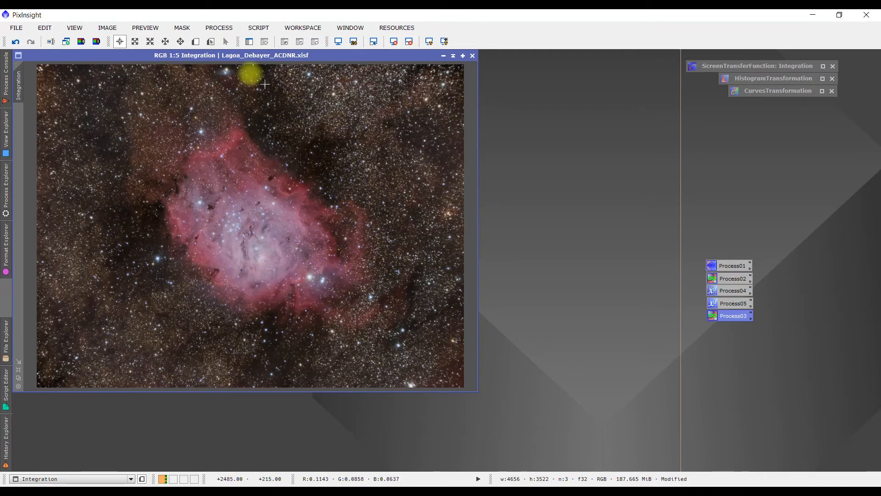
- Open the MultiscaleLinearTransform process and set the bias of detail layer 2 to 0.025
left_click(219, 27)
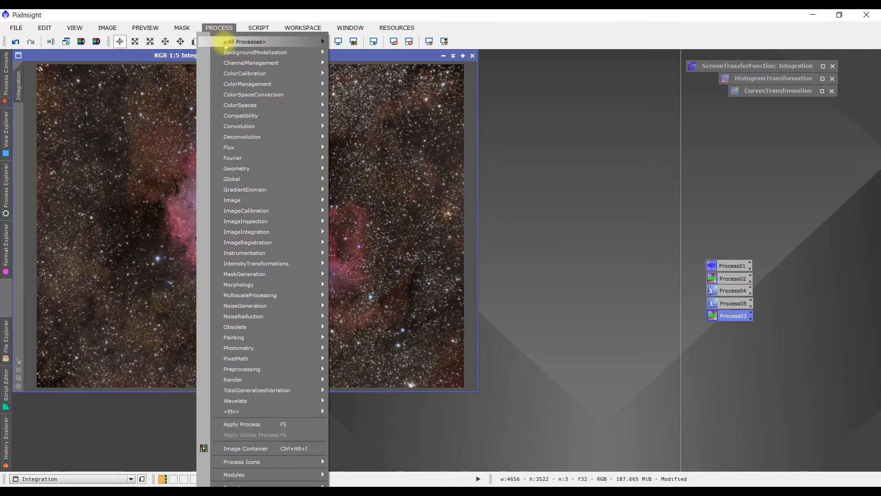
mouse_move(226, 43)
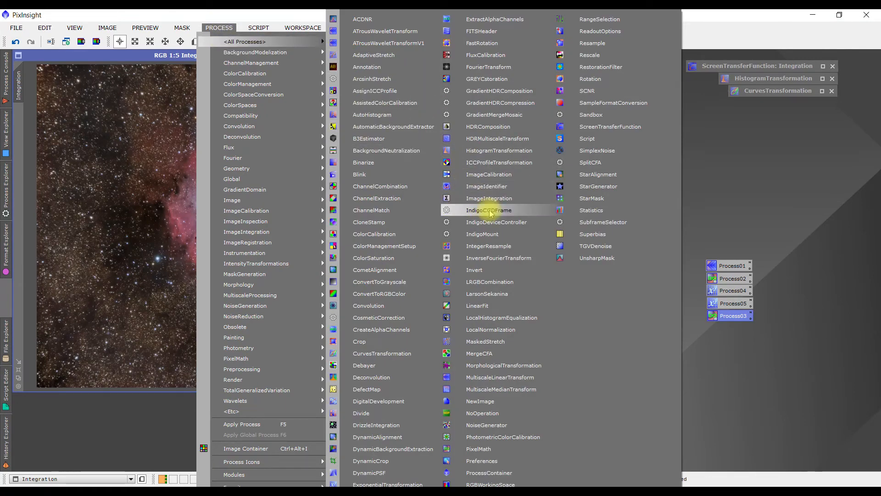
left_click(501, 378)
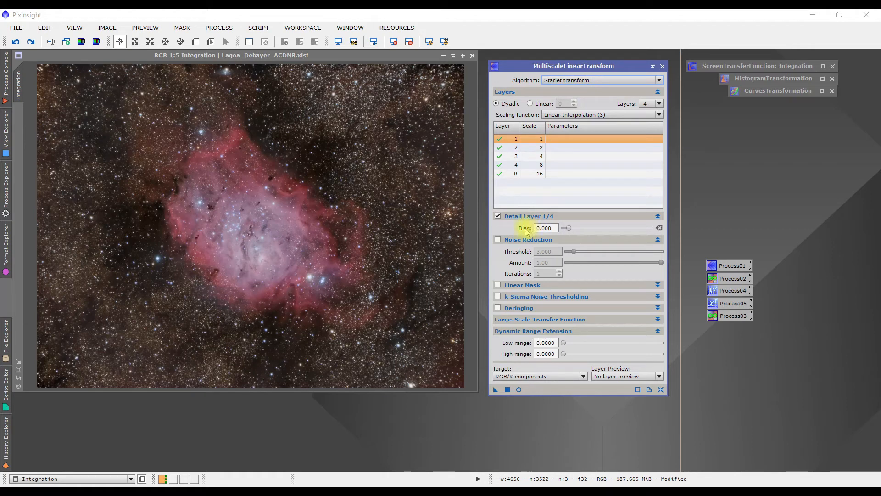
left_click(556, 148)
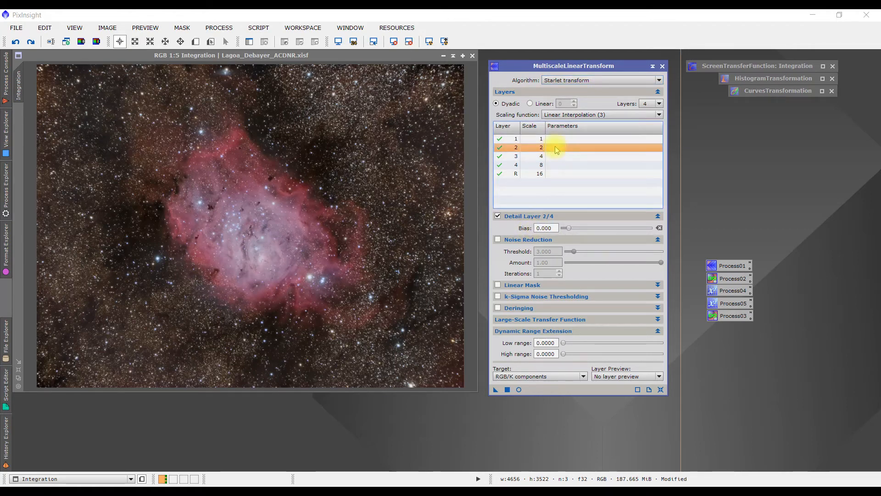
left_click(551, 228)
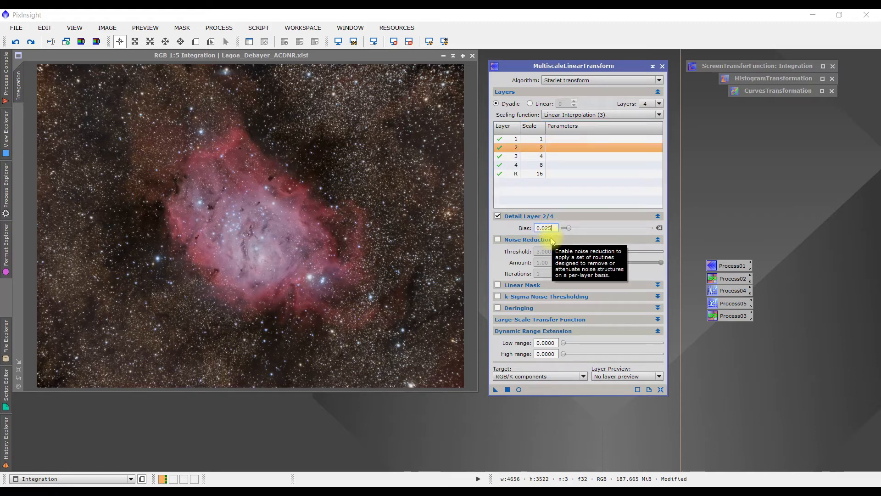
key("Return")
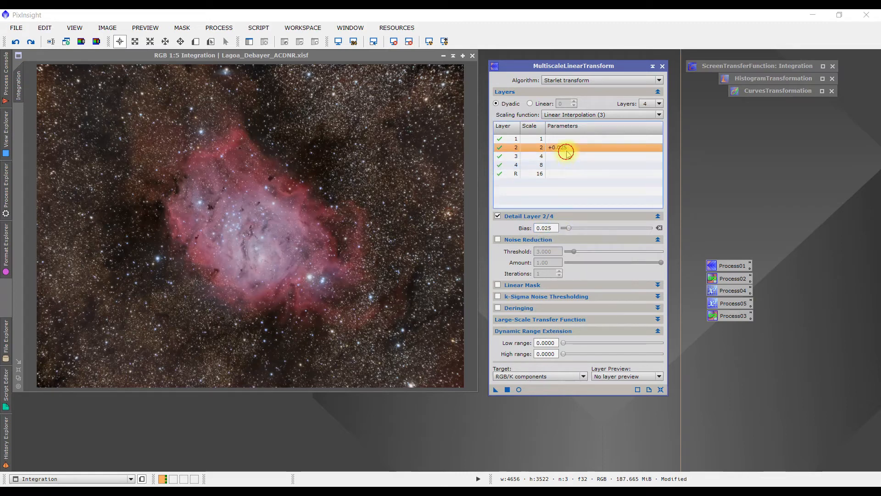
- Set the bias of detail layer 3 to 0.025 in MultiscaleLinearTransform
left_click(570, 158)
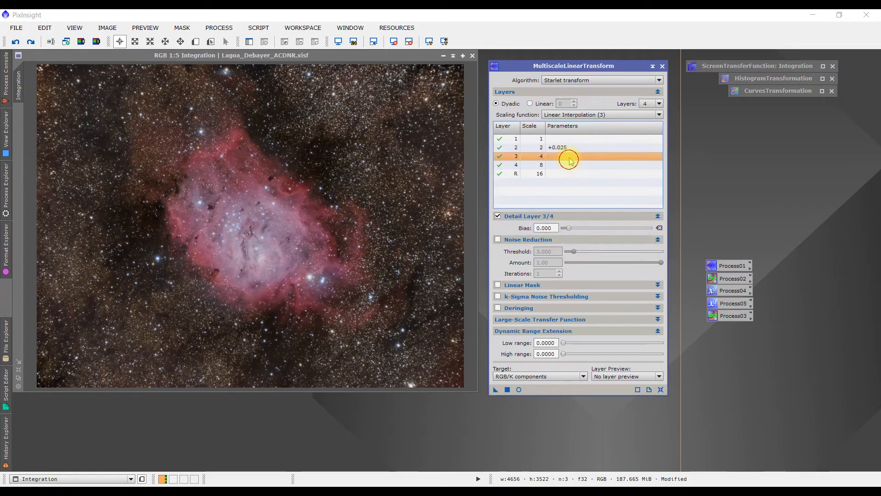
left_click(554, 227)
key("BackSpace")
key("BackSpace")
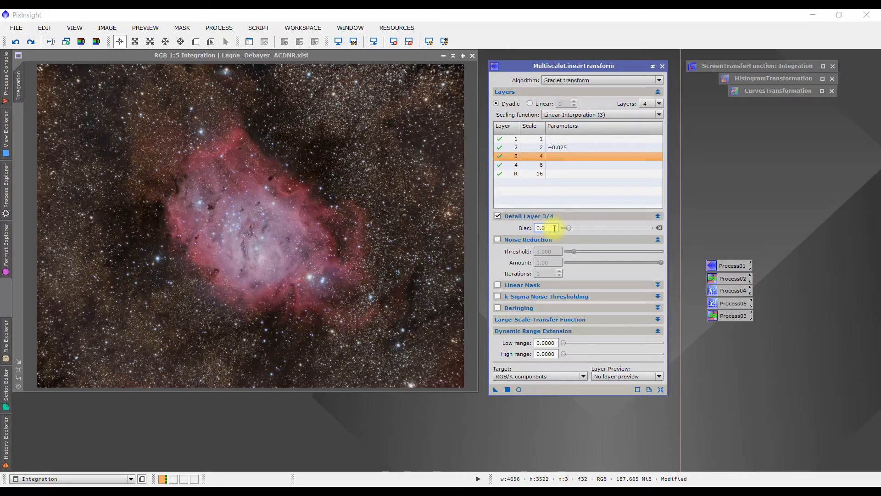
type("25")
key("Return")
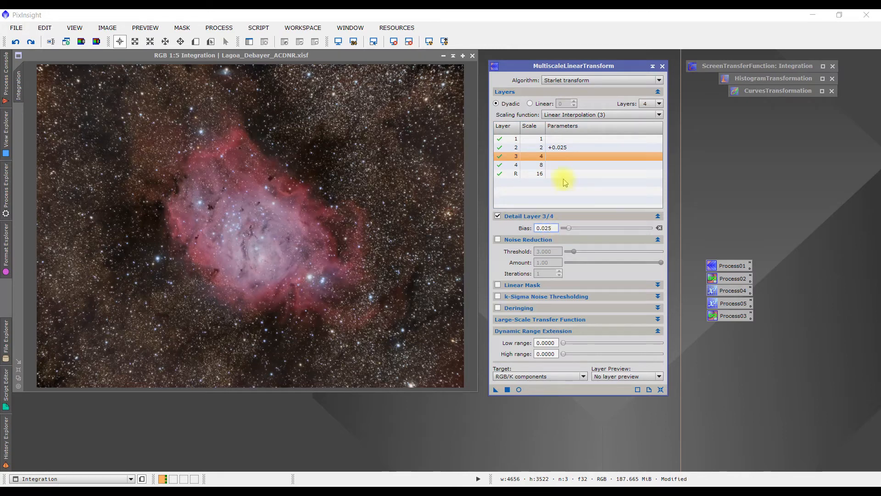
- Set the bias of detail layer 4 to 0.012 in MultiscaleLinearTransform and select the residual layer
left_click(561, 166)
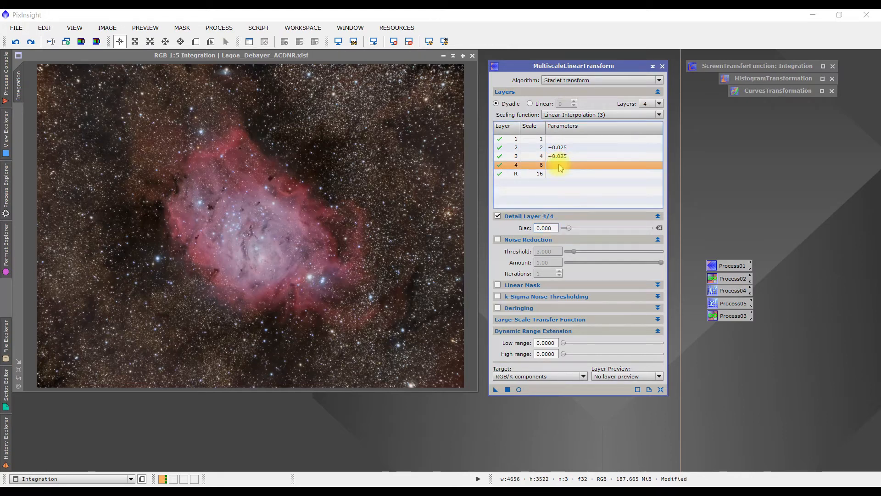
left_click(551, 227)
key("BackSpace")
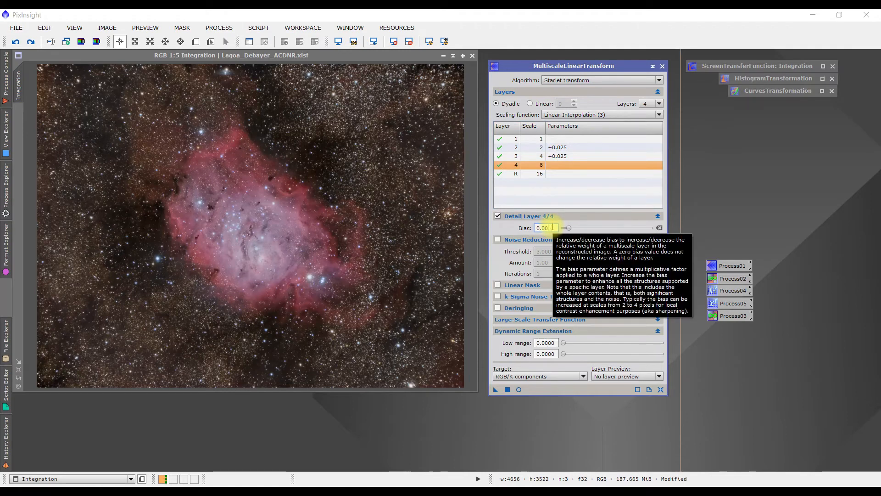
type("12")
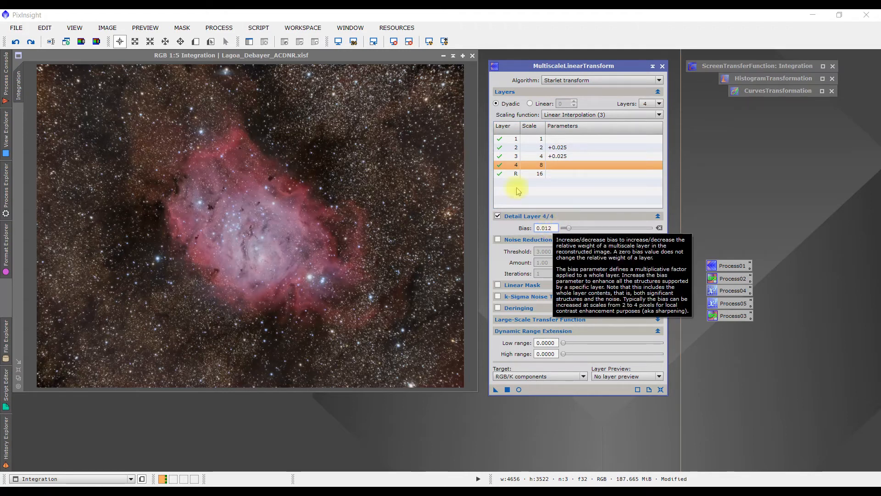
key("Return")
left_click(553, 174)
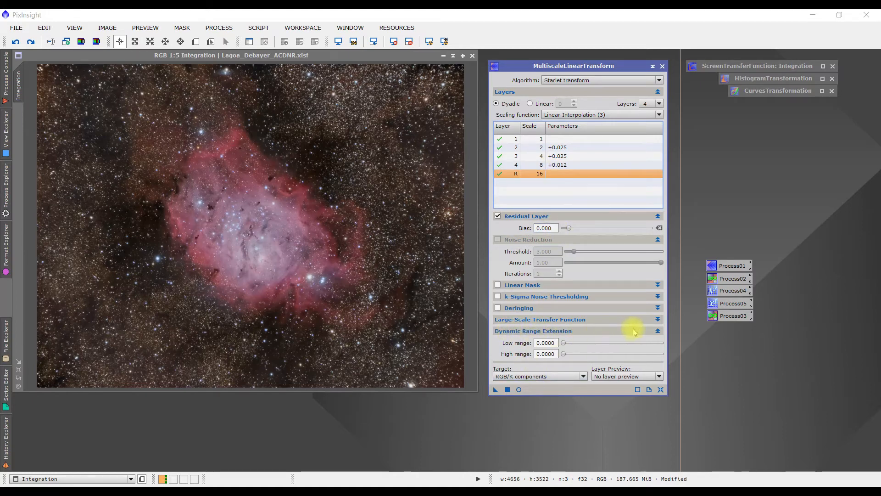
- Set the dynamic range extension in MultiscaleLinearTransform to a low range of 0.2500 and a high range of 0.5000
left_click(659, 332)
left_click(658, 331)
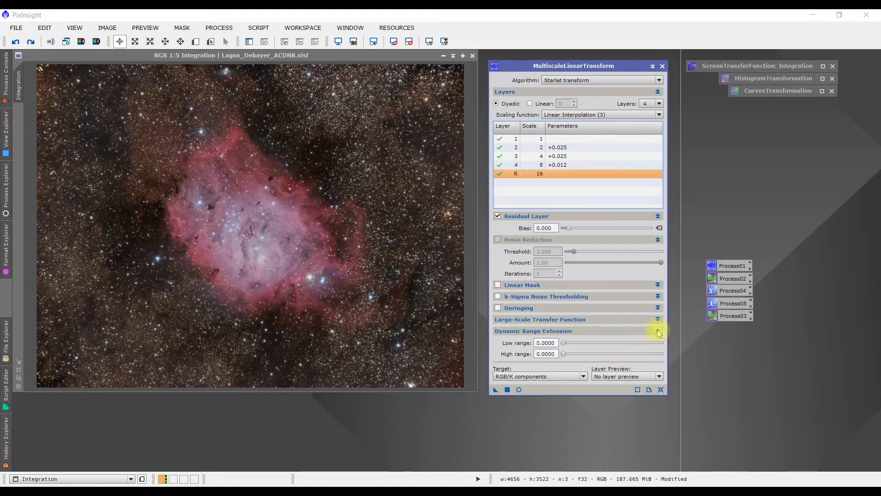
left_click(564, 343)
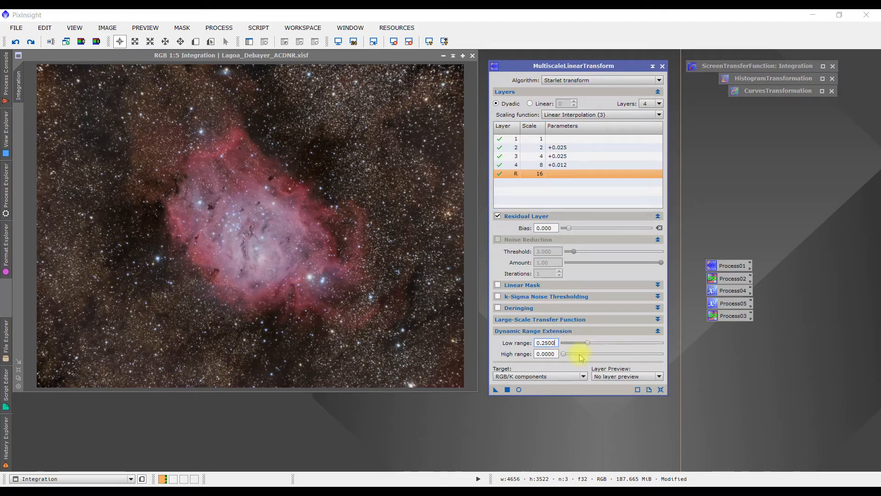
left_click_drag(563, 355, 564, 356)
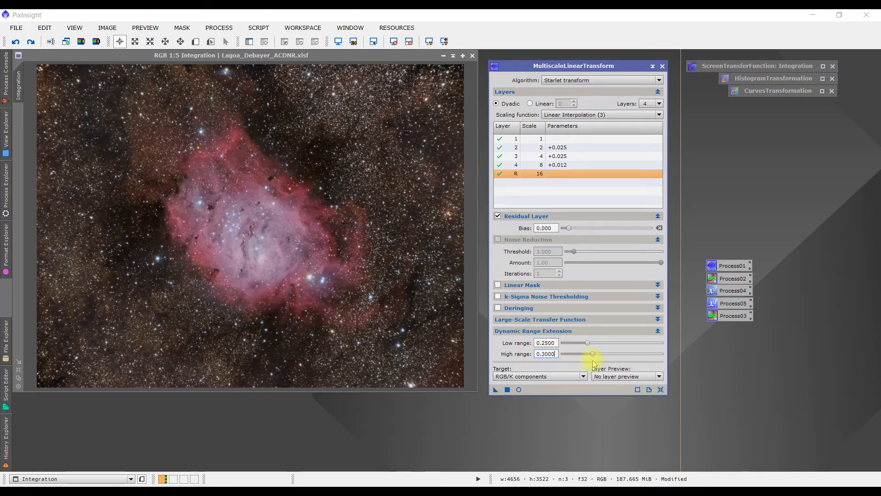
left_click_drag(603, 366, 607, 367)
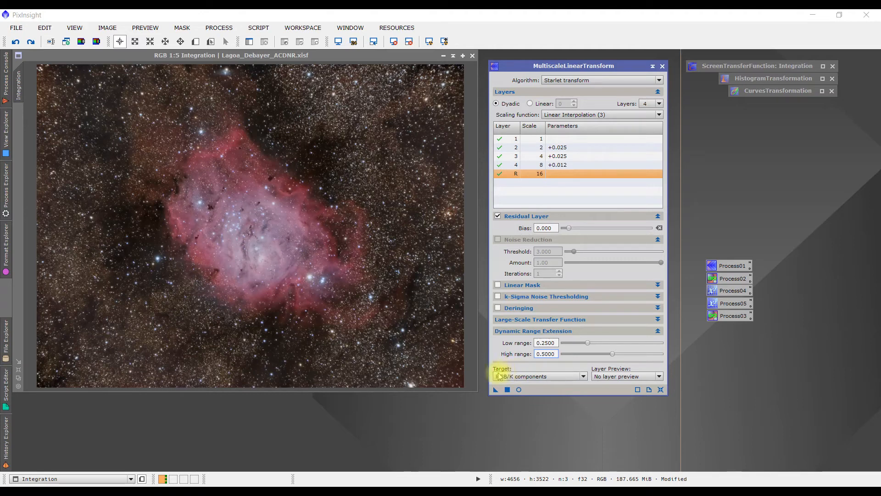
- Set the MultiscaleLinearTransform target to Lightness (CIE L*) and check the nebula up close in the Integration image
left_click(584, 376)
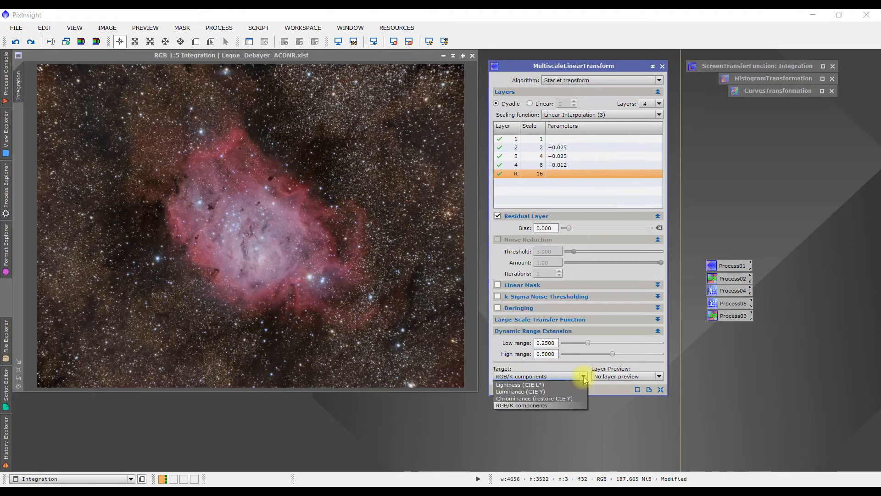
left_click(530, 388)
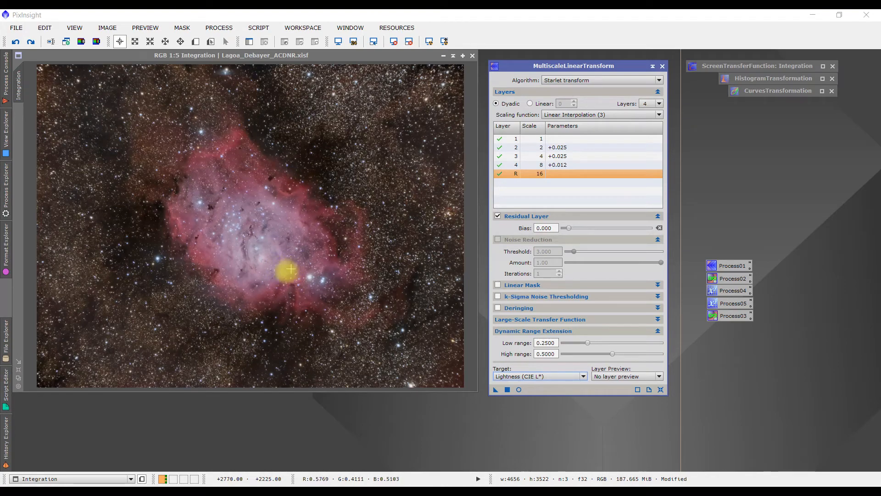
scroll(270, 280, "up", 3)
left_click_drag(295, 291, 212, 174)
scroll(240, 236, "down", 3)
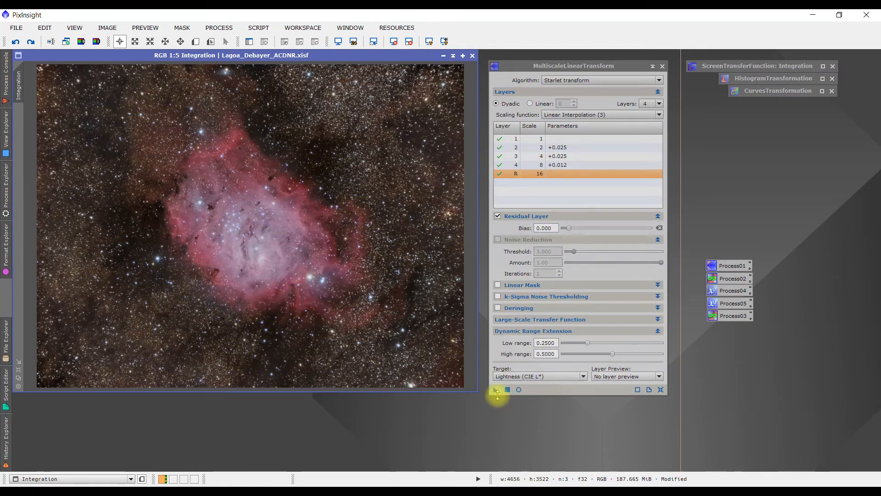
- Save the MultiscaleLinearTransform settings as a process icon on the workspace and name it Nitidez
left_click_drag(496, 391, 662, 420)
left_click_drag(712, 372, 714, 360)
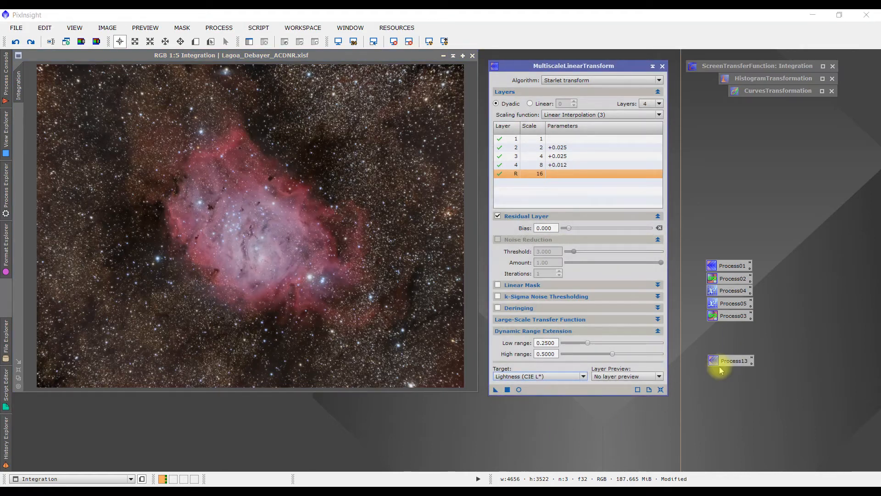
right_click(730, 363)
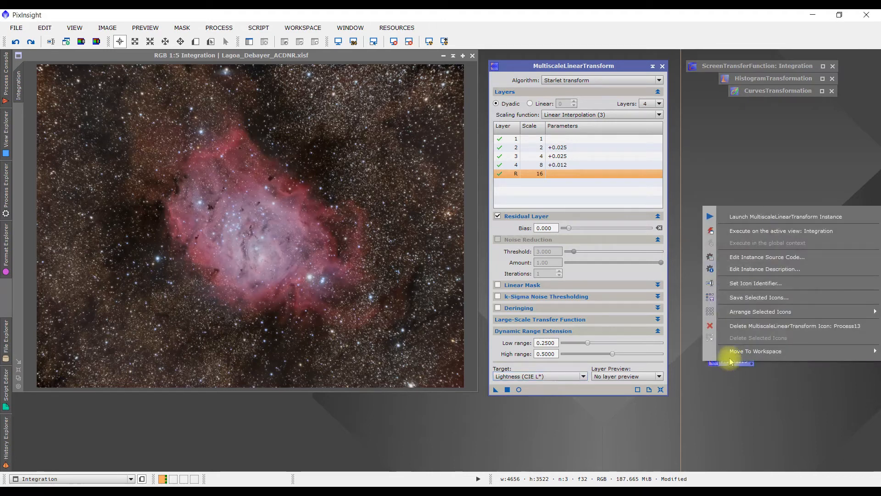
left_click(753, 283)
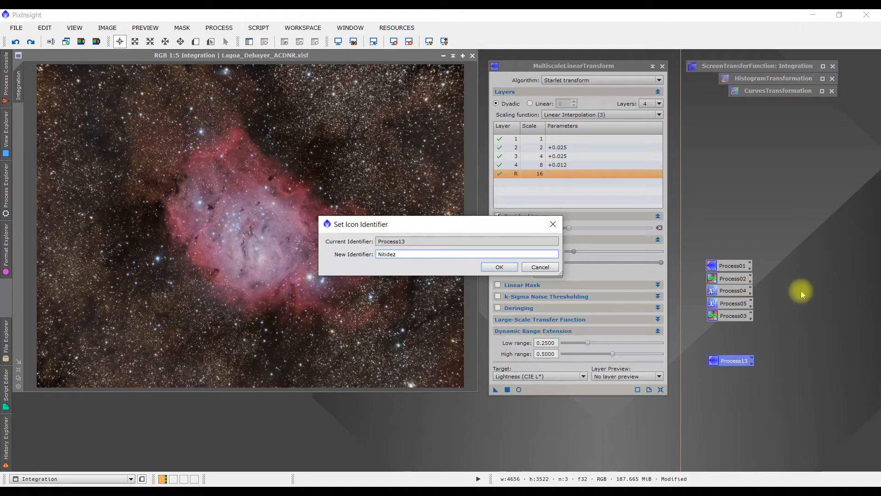
left_click(502, 267)
left_click(722, 363)
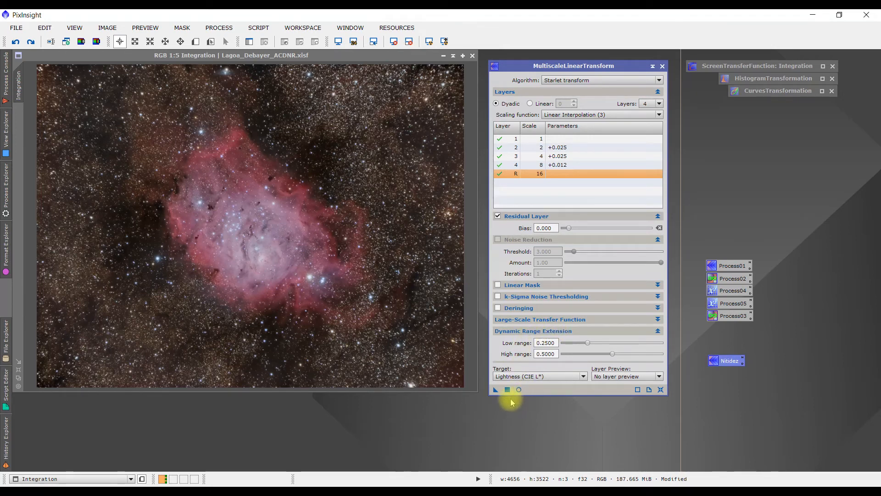
- Apply the MultiscaleLinearTransform sharpening to the Integration image and bring the nebula core into close view
left_click_drag(495, 392, 301, 269)
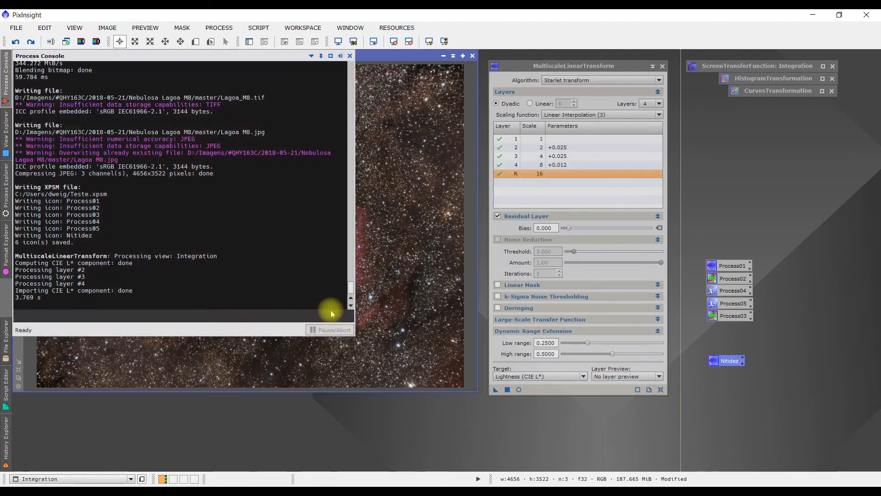
scroll(212, 238, "up", 4)
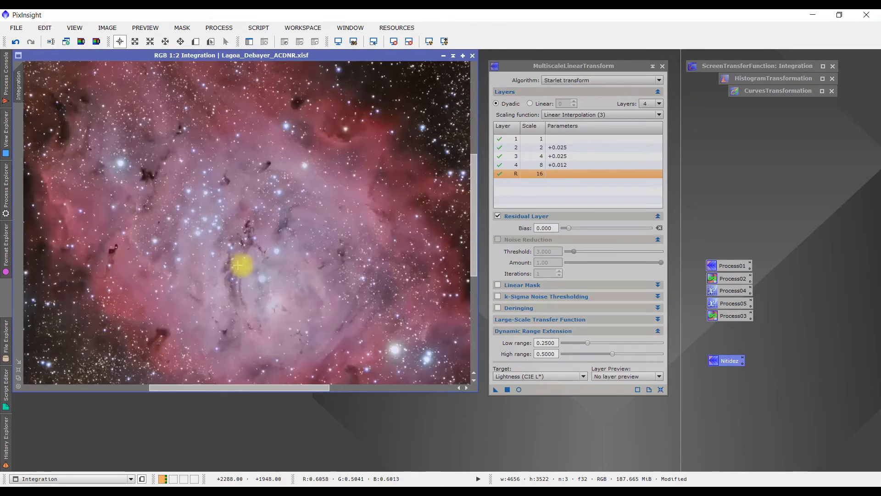
- Compare the stars and dark filaments in the nebula core before and after sharpening using undo and redo
left_click(16, 45)
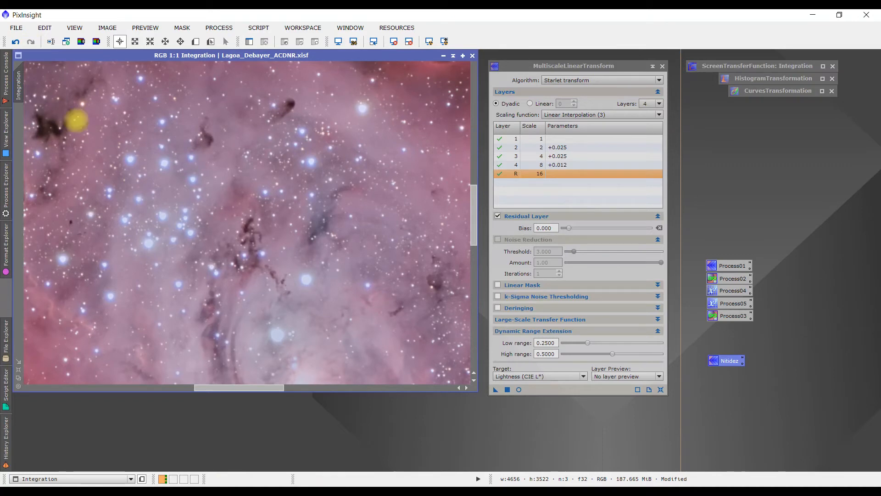
scroll(151, 216, "up", 1)
scroll(211, 211, "up", 1)
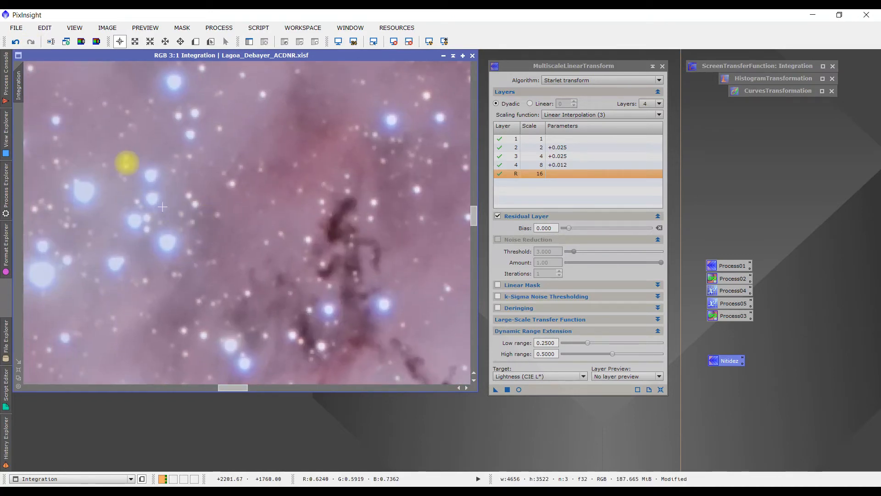
left_click(16, 43)
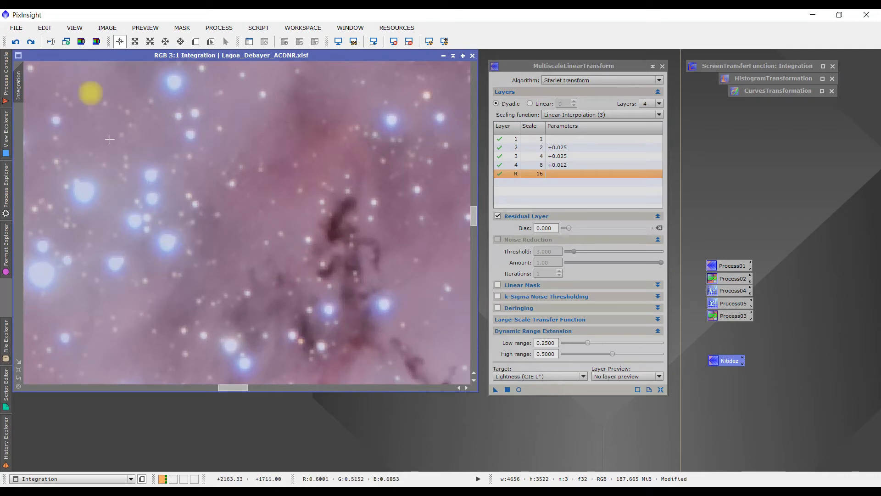
left_click(30, 42)
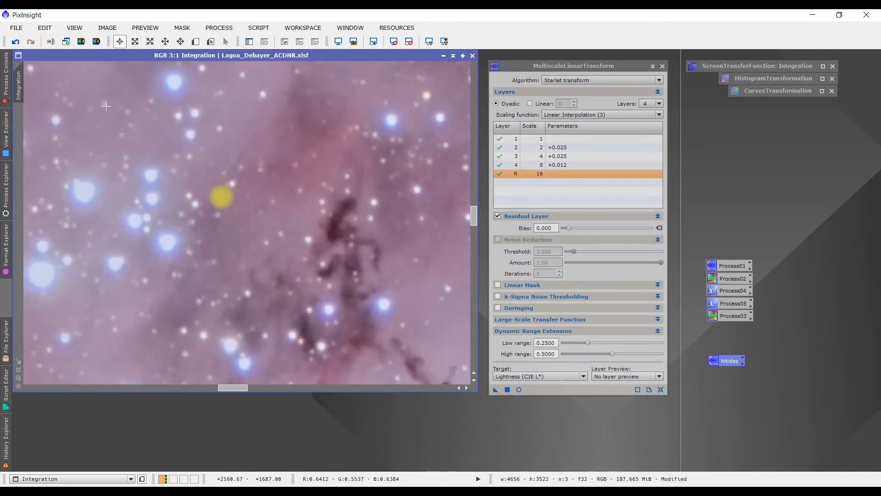
scroll(266, 244, "down", 4)
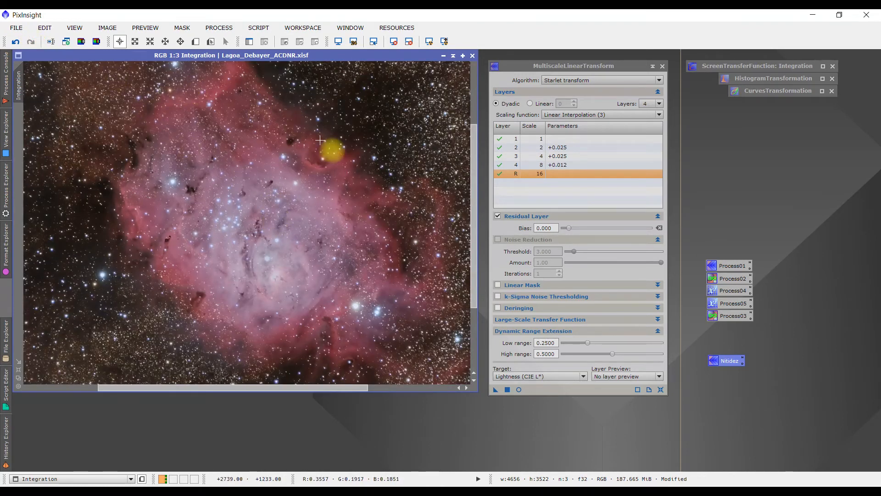
- Compare the curved red rim around the bright star on the nebula's upper edge with and without the sharpening
scroll(284, 179, "up", 3)
left_click_drag(388, 182, 209, 344)
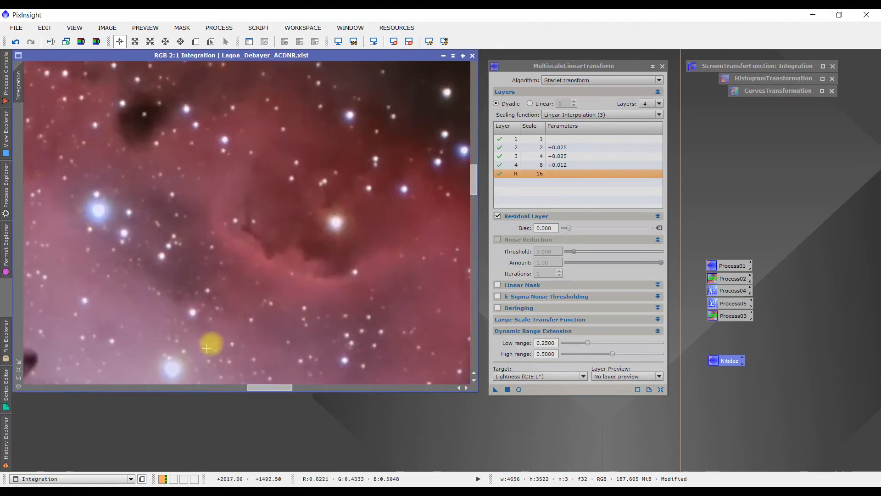
scroll(309, 253, "down", 1)
scroll(311, 258, "up", 1)
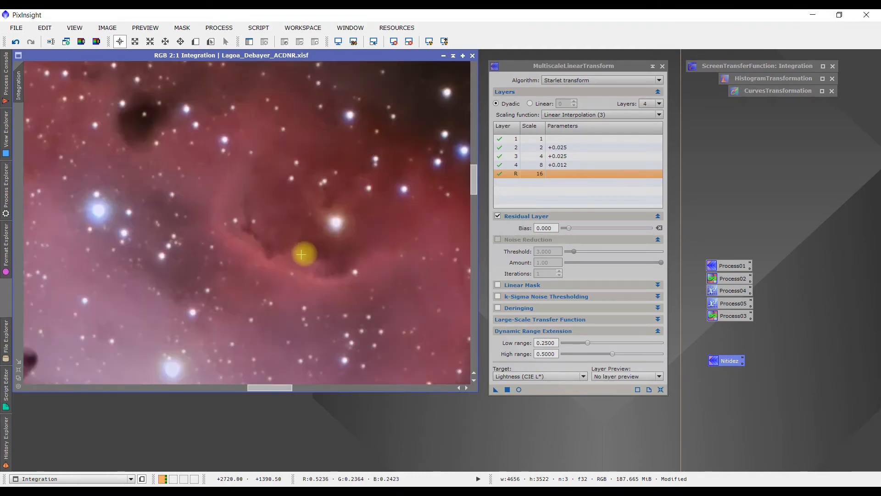
scroll(262, 252, "up", 1)
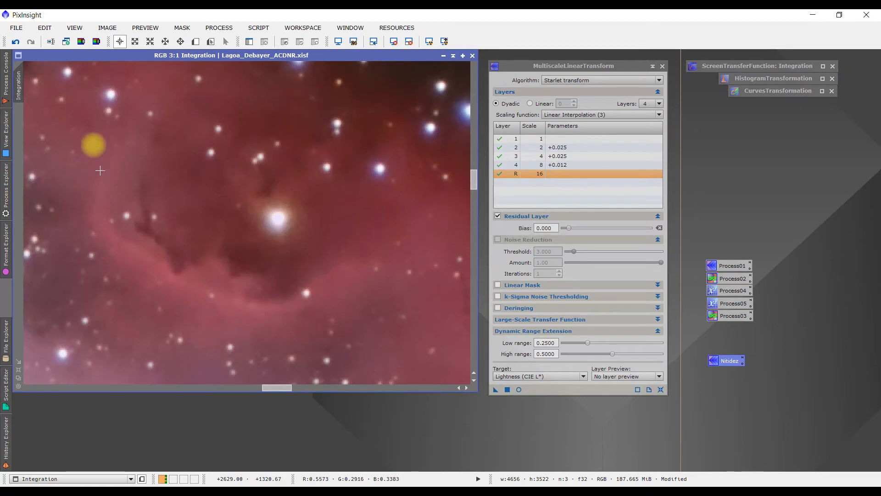
left_click(15, 44)
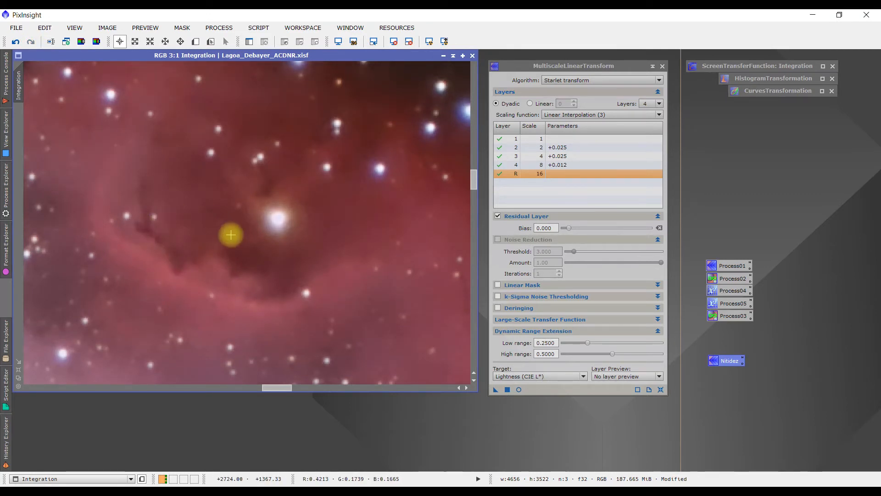
scroll(265, 213, "up", 1)
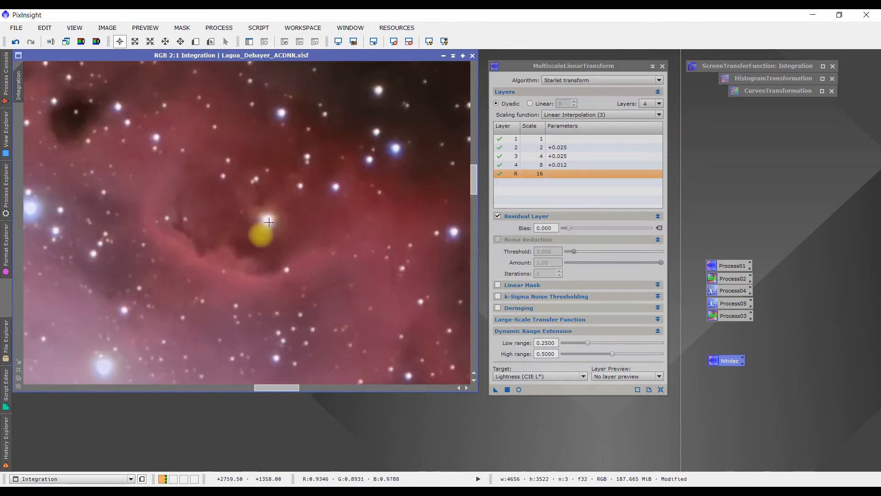
scroll(261, 245, "down", 2)
scroll(260, 246, "up", 4)
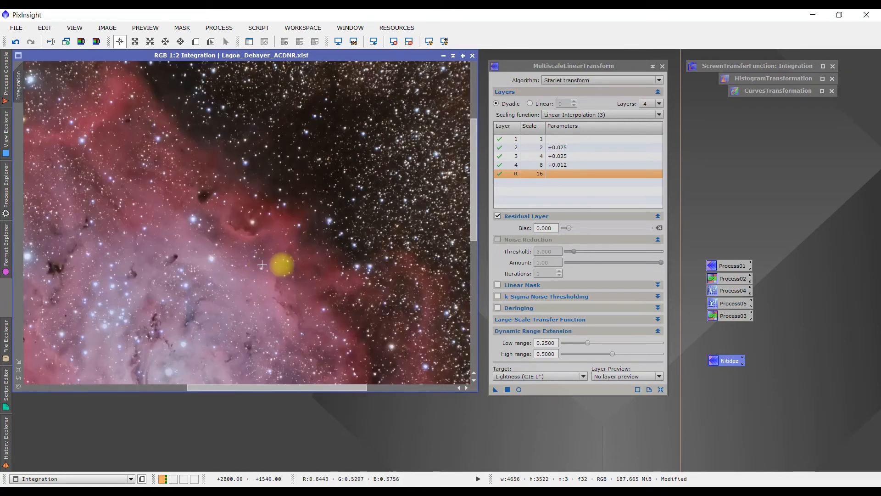
- Examine the sharpened nebula's outer edge and the stars in the dark background at up to 6:1 zoom
scroll(315, 257, "up", 2)
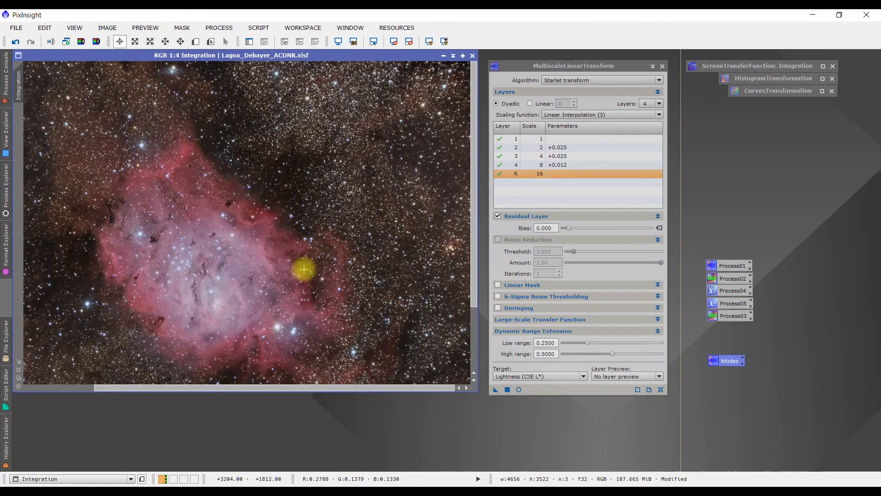
scroll(301, 268, "up", 1)
left_click_drag(325, 179, 192, 270)
scroll(317, 166, "down", 2)
left_click_drag(349, 162, 285, 211)
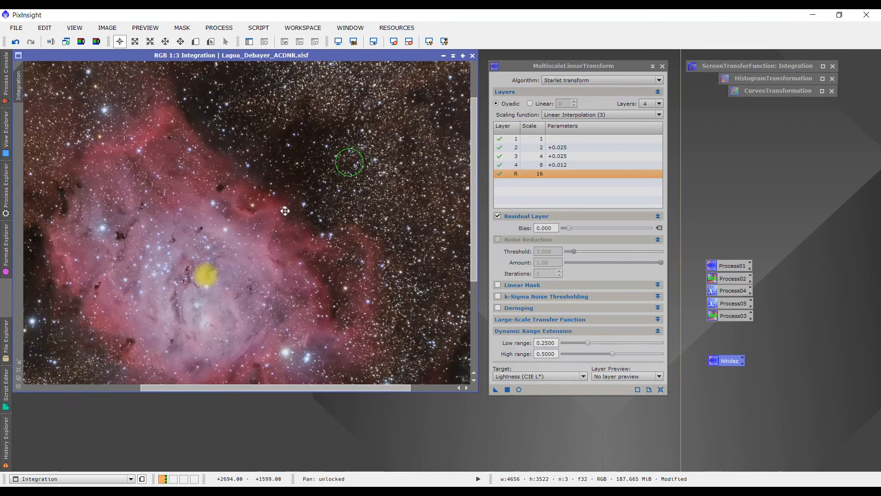
scroll(285, 211, "down", 7)
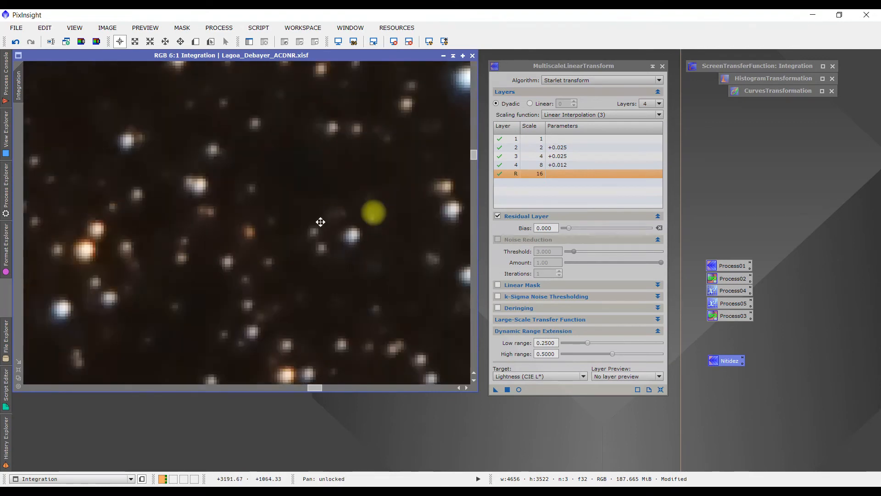
left_click_drag(320, 222, 432, 265)
left_click_drag(213, 142, 321, 301)
left_click_drag(246, 149, 299, 353)
left_click_drag(209, 233, 385, 346)
scroll(291, 271, "up", 3)
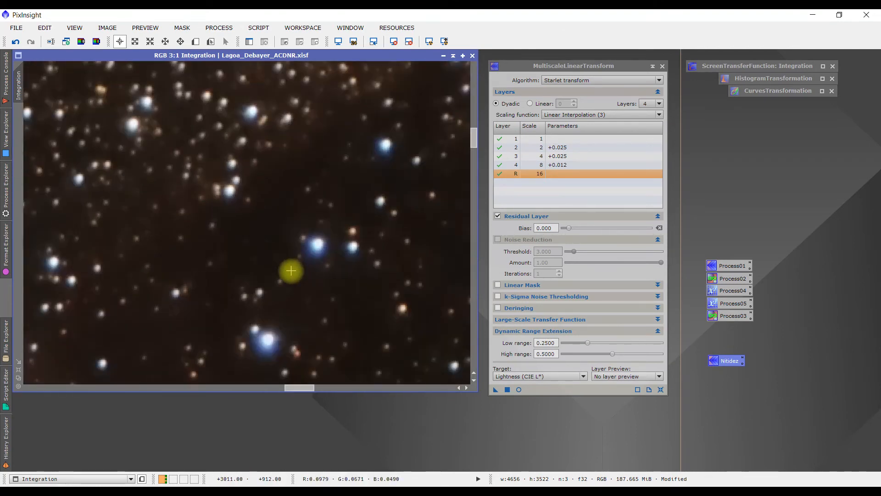
scroll(291, 271, "up", 7)
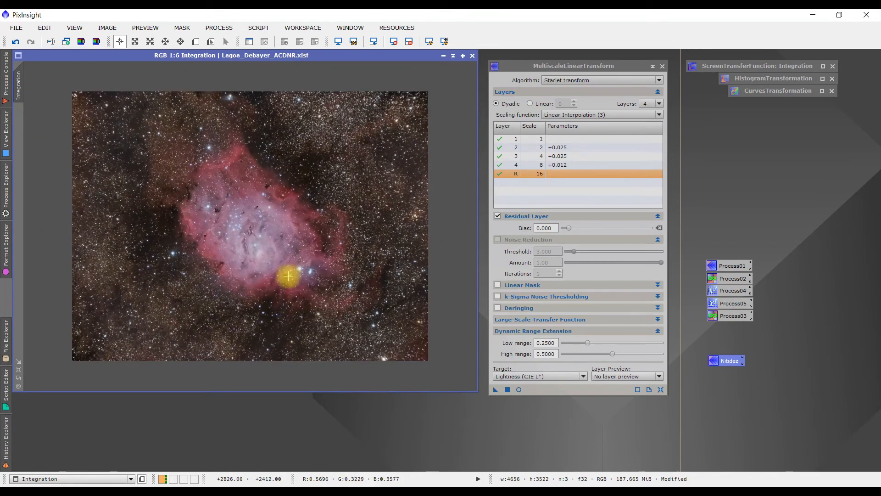
scroll(288, 276, "down", 1)
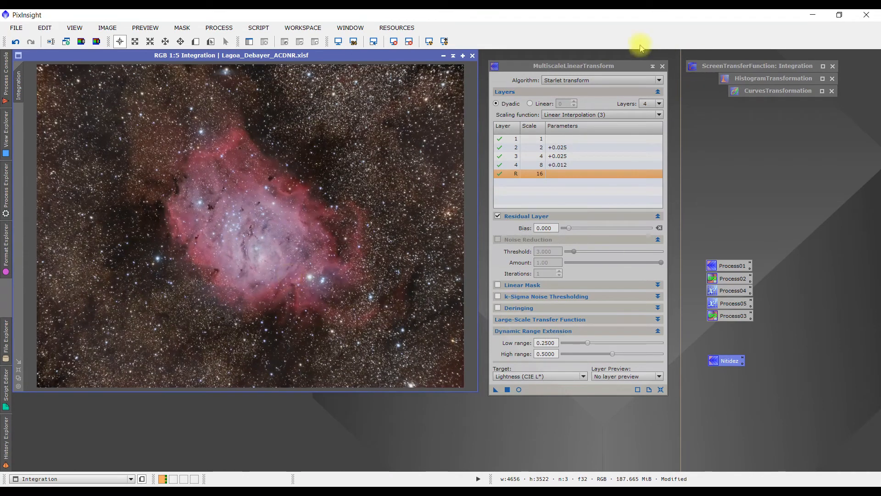
- Close MultiscaleLinearTransform and open MorphologicalTransformation with the Morphological Selection operator
left_click(663, 66)
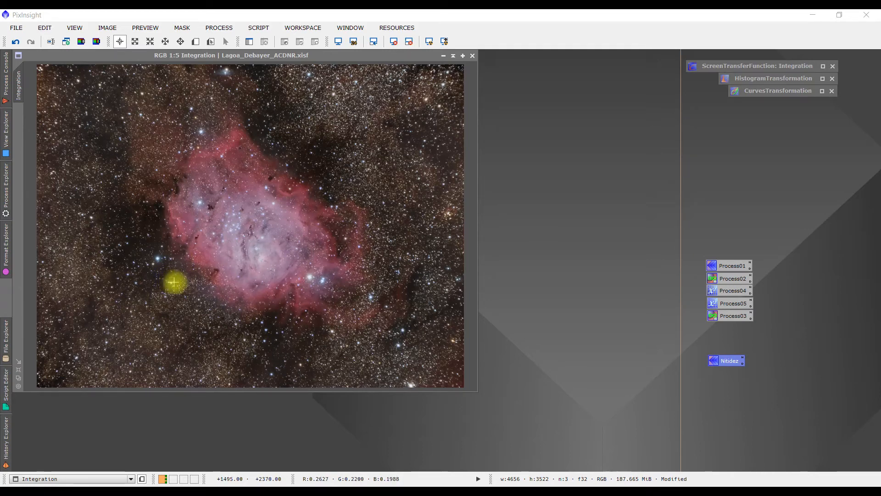
left_click(219, 29)
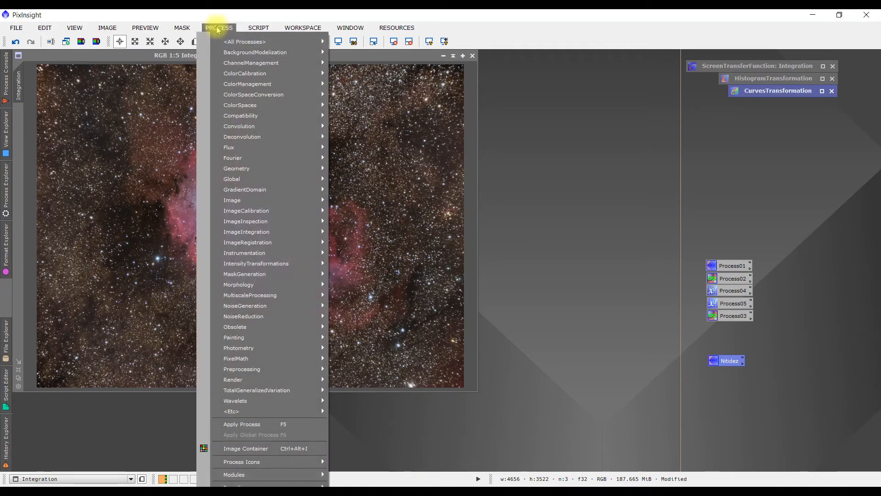
mouse_move(227, 40)
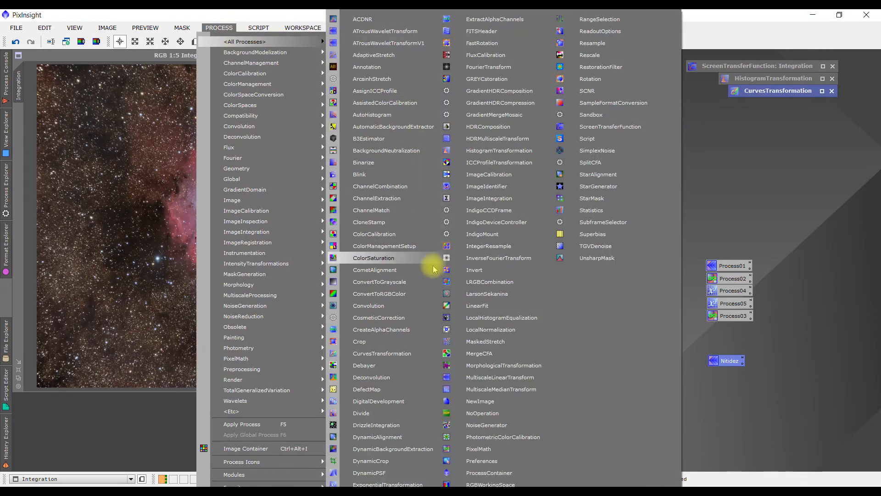
left_click(505, 366)
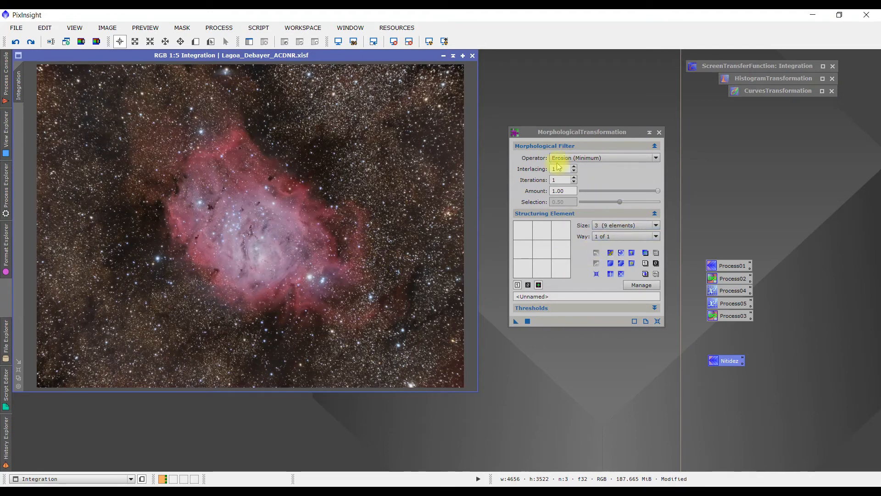
left_click(656, 158)
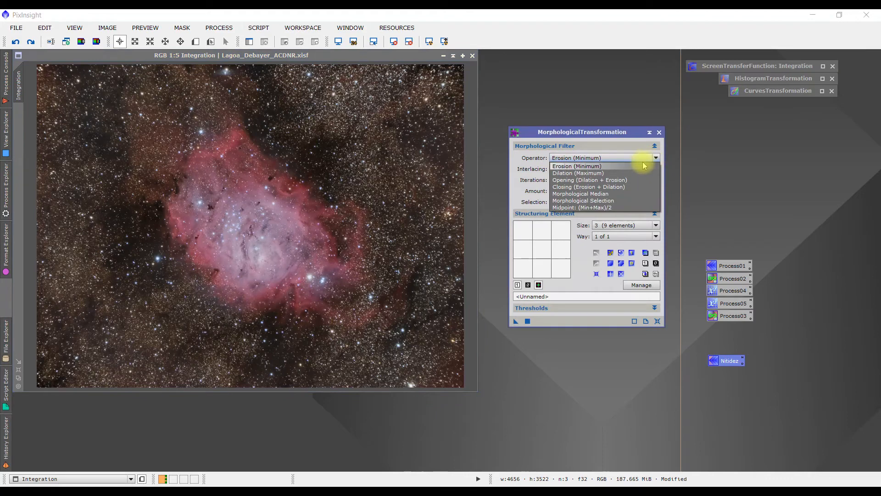
left_click(609, 202)
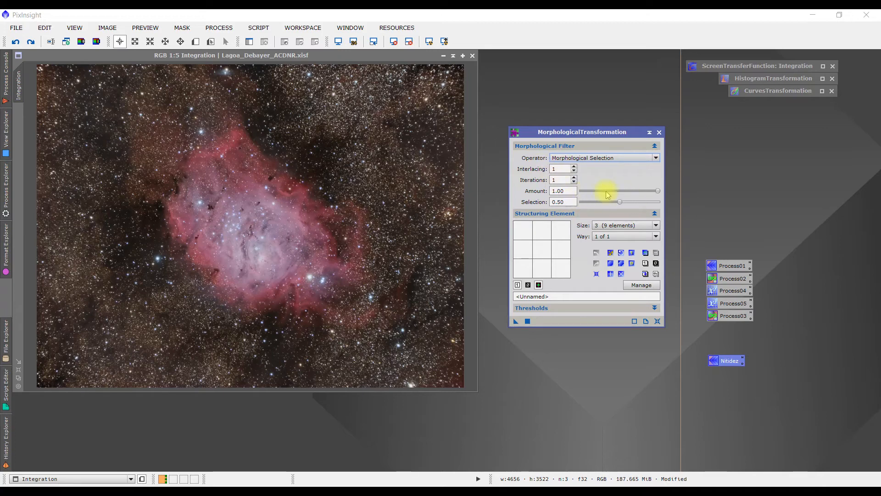
- Set the morphological filter's Amount to 0.25 and Selection to 0.23
left_click_drag(659, 194, 648, 195)
left_click_drag(604, 197, 603, 196)
left_click(562, 193)
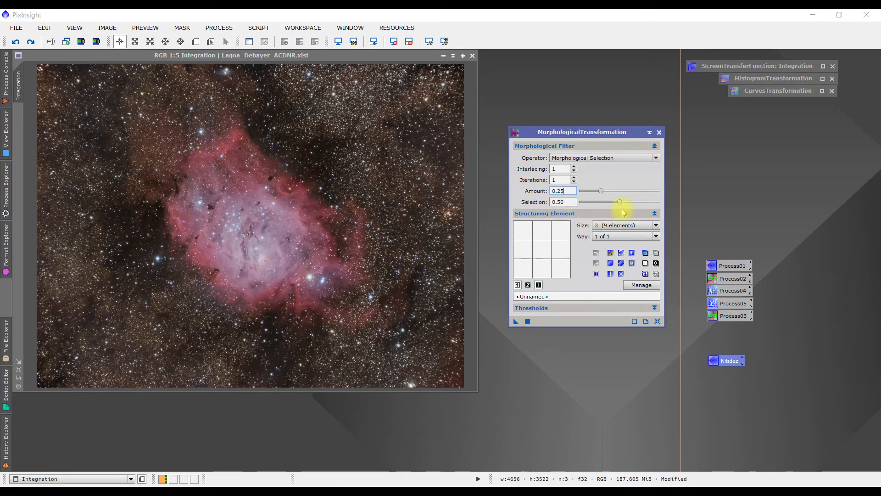
left_click_drag(618, 203, 610, 203)
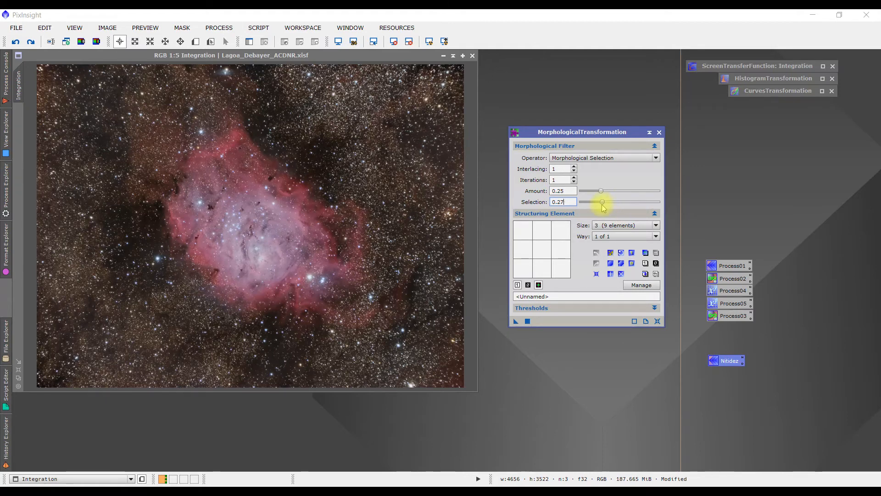
left_click_drag(602, 206, 601, 207)
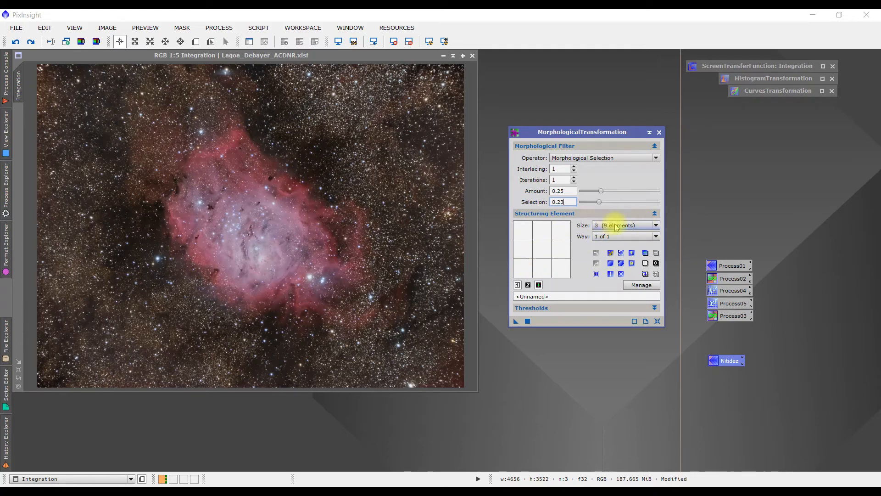
- Set the structuring element to size 5 (25 elements) with a circular shape that leaves only the four corner elements off
left_click(656, 225)
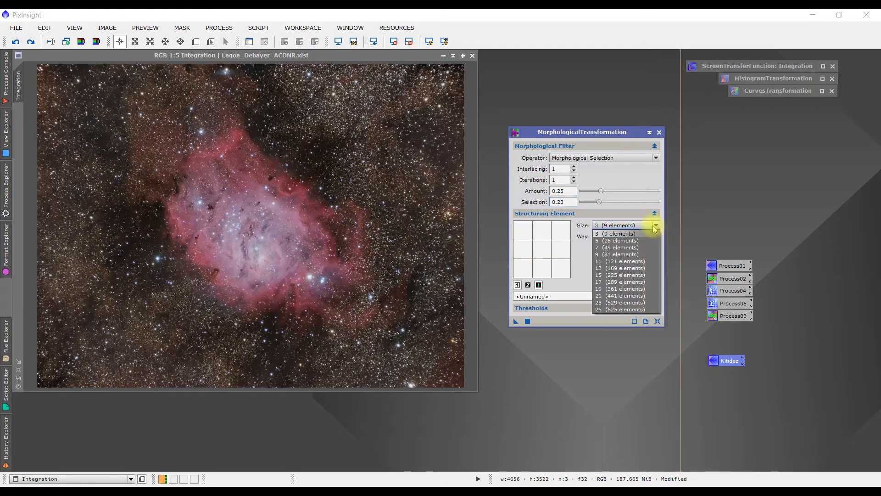
left_click(607, 242)
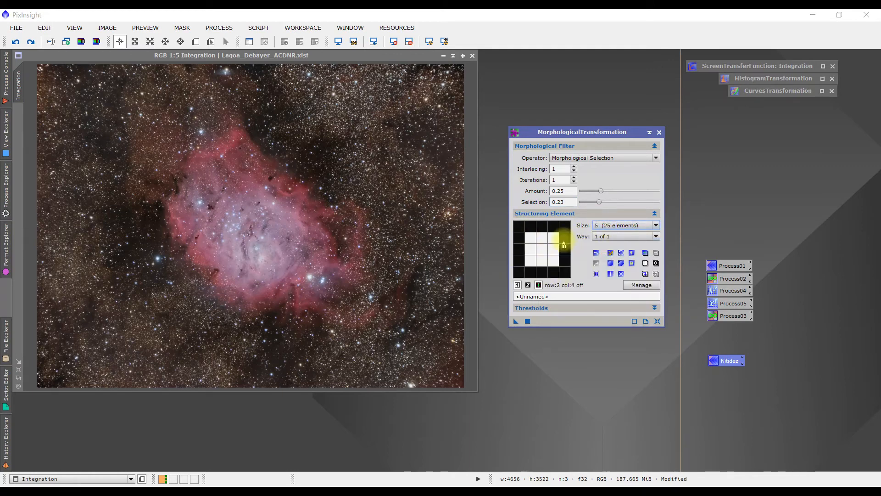
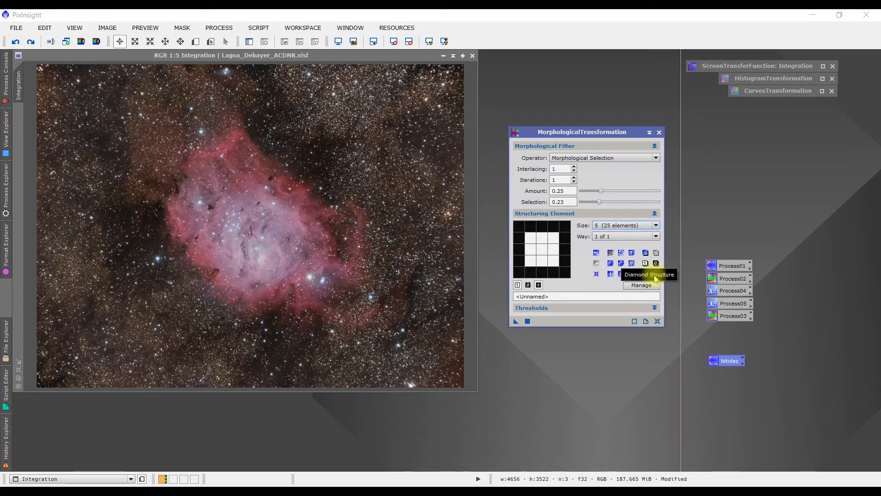
left_click(622, 267)
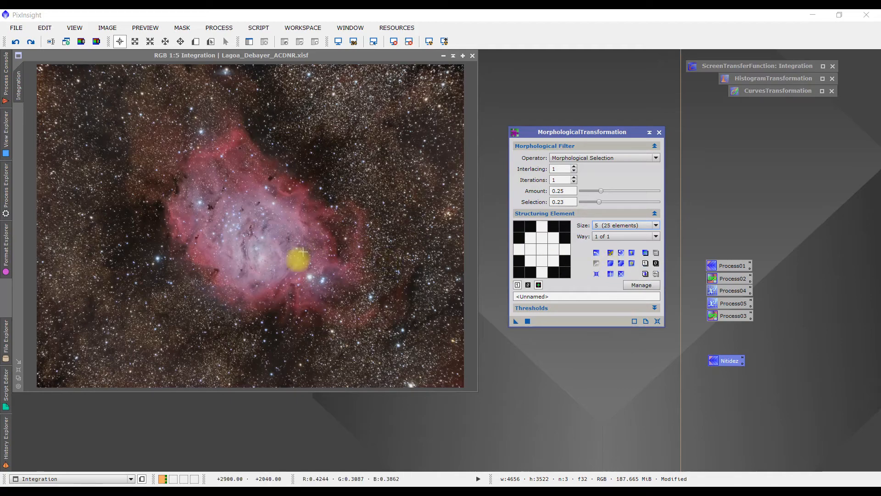
scroll(220, 271, "up", 5)
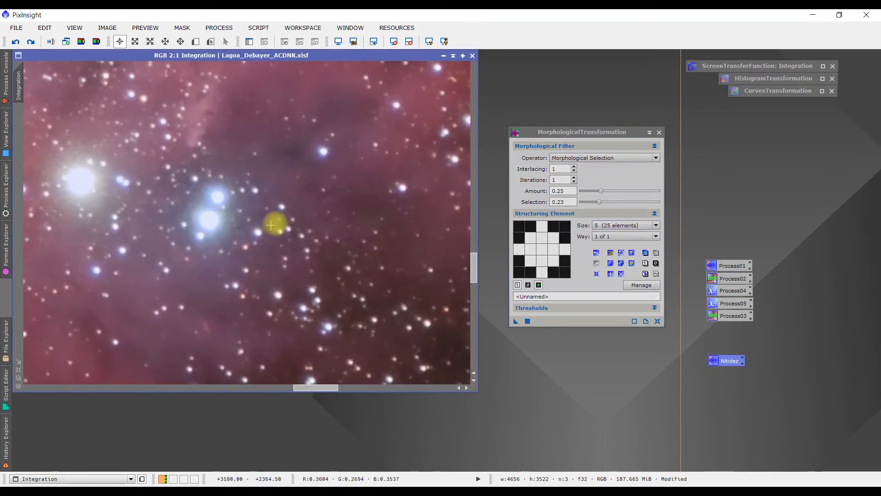
scroll(275, 223, "down", 5)
scroll(217, 249, "down", 1)
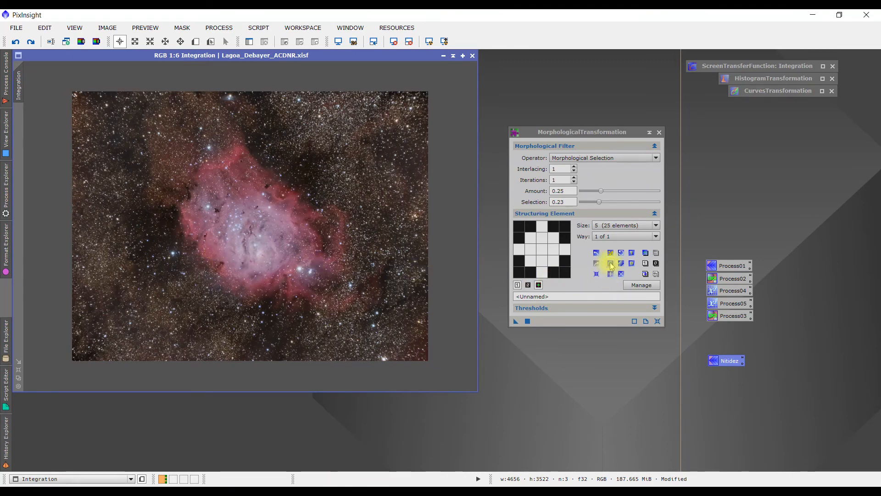
left_click(610, 264)
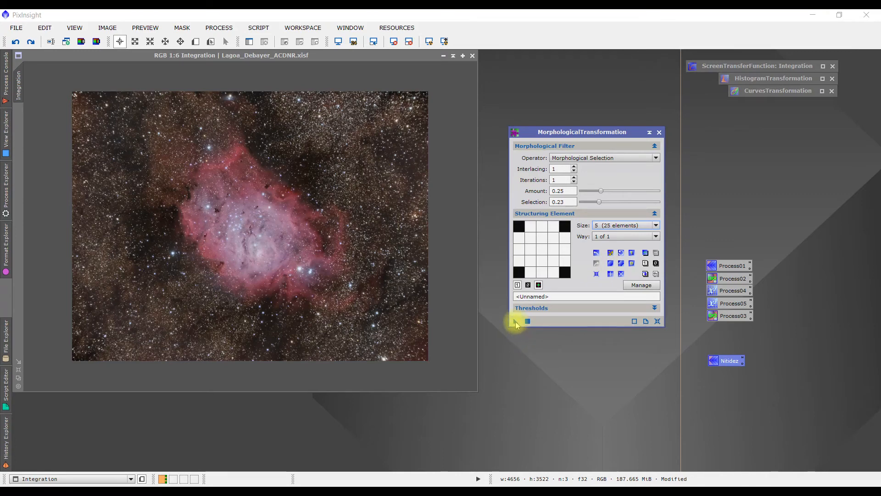
- Apply MorphologicalTransformation to the Integration image and compare the nebula core's stars with and without it at 2:1
left_click_drag(516, 321, 292, 239)
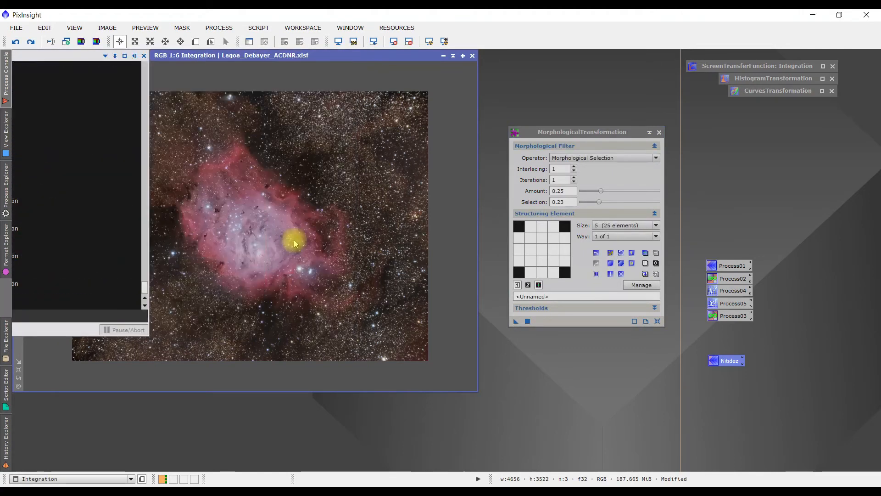
scroll(222, 252, "up", 2)
scroll(222, 251, "up", 4)
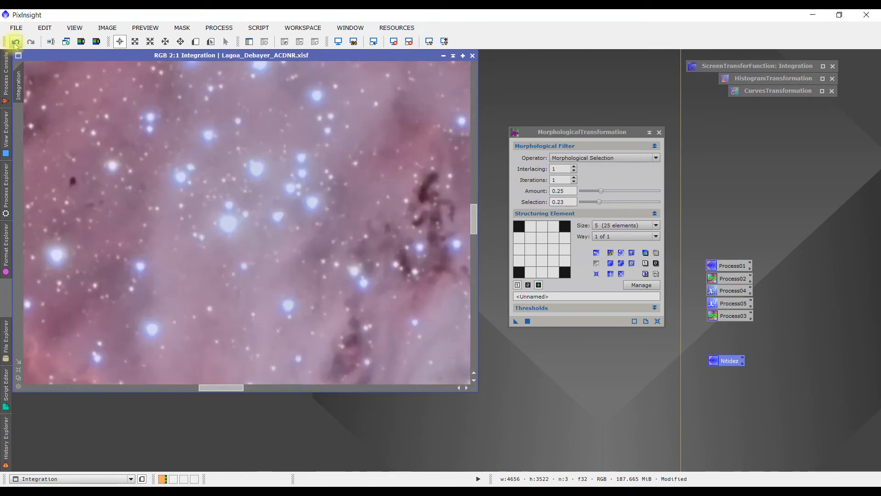
left_click(15, 43)
left_click(30, 43)
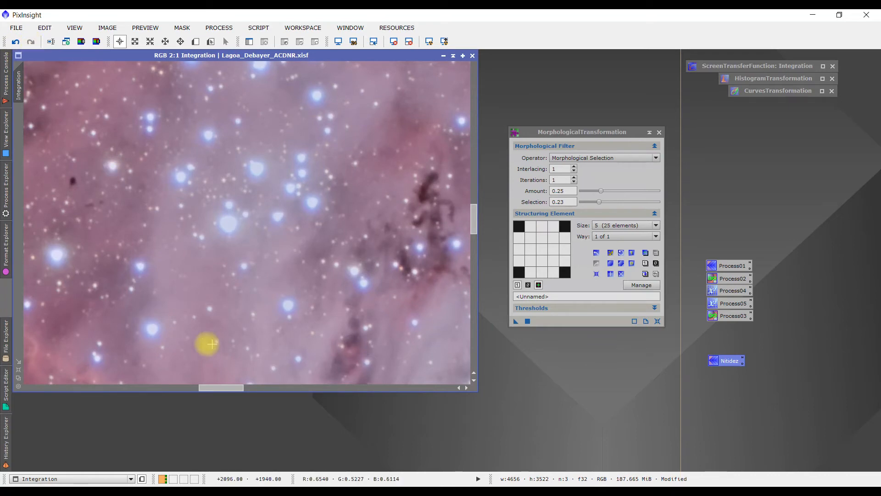
- Compare the stars in the dark background beside the nebula with and without the morphological filter using undo and redo
left_click_drag(238, 243, 372, 113)
left_click_drag(213, 266, 342, 164)
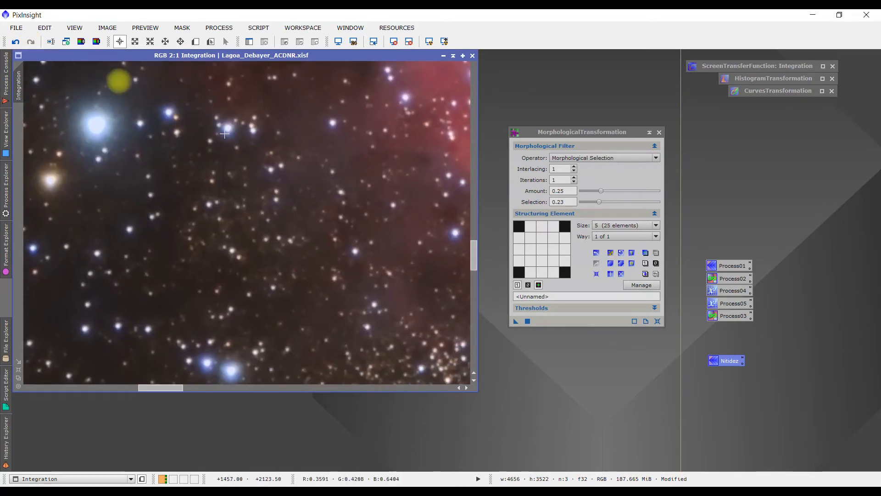
left_click(16, 42)
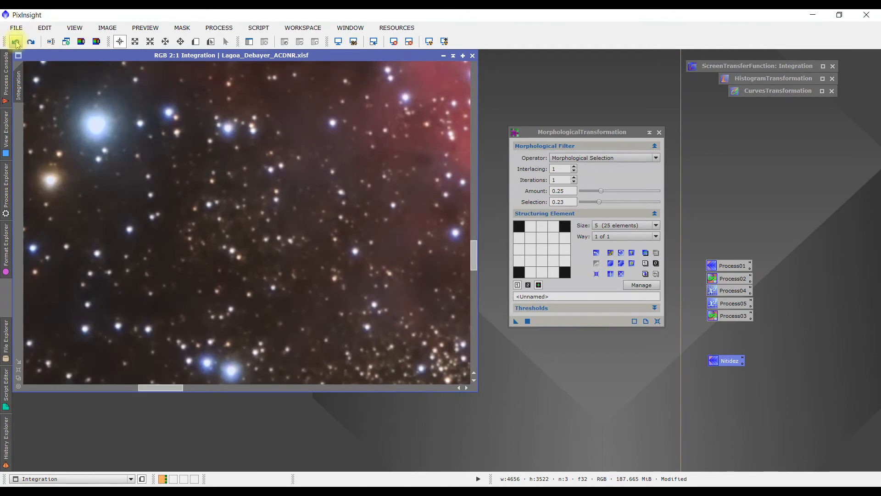
left_click(32, 43)
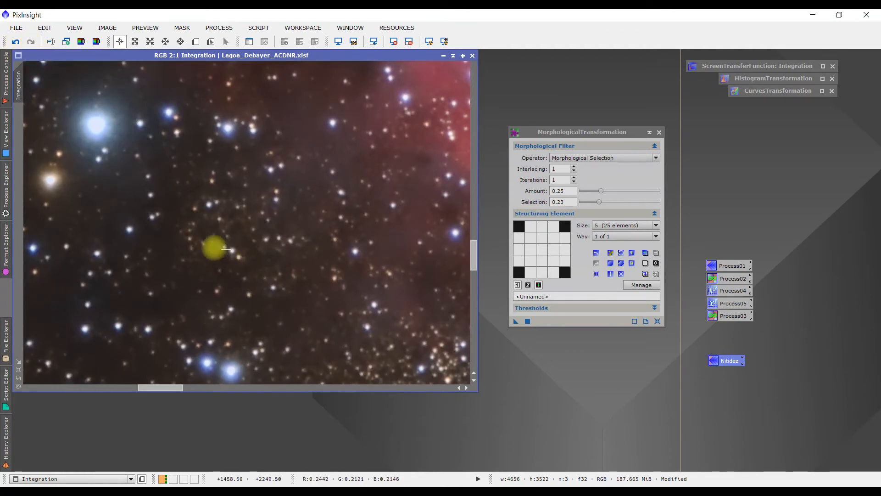
left_click(15, 43)
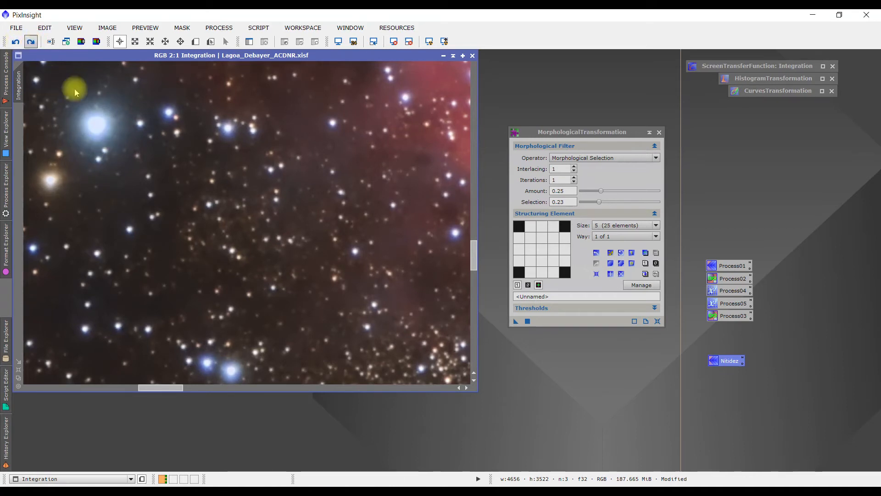
scroll(289, 273, "down", 5)
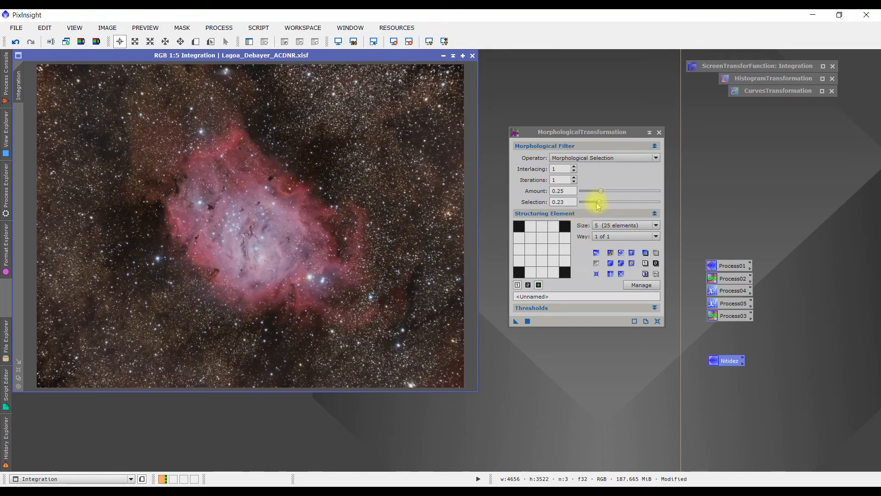
- Set the filter's Selection to 0.24 and undo the MorphologicalTransformation applied to the Integration image
left_click_drag(601, 203, 602, 204)
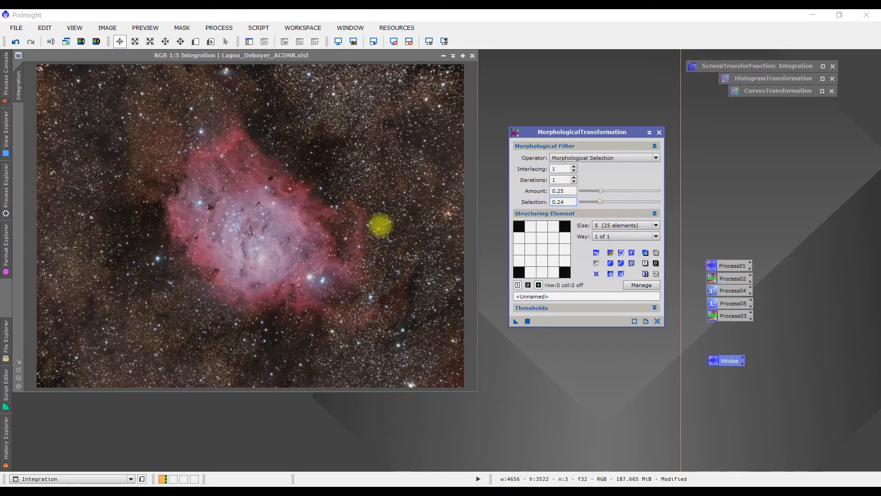
left_click(214, 245)
scroll(213, 245, "down", 1)
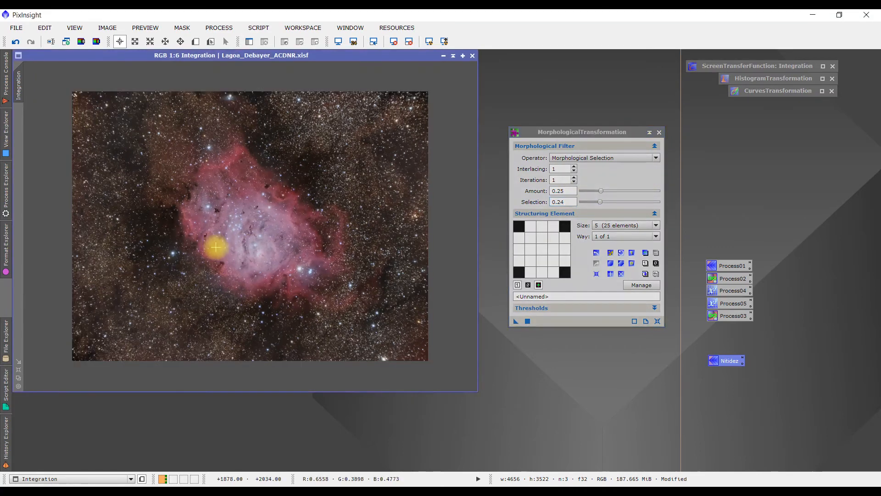
scroll(219, 250, "up", 1)
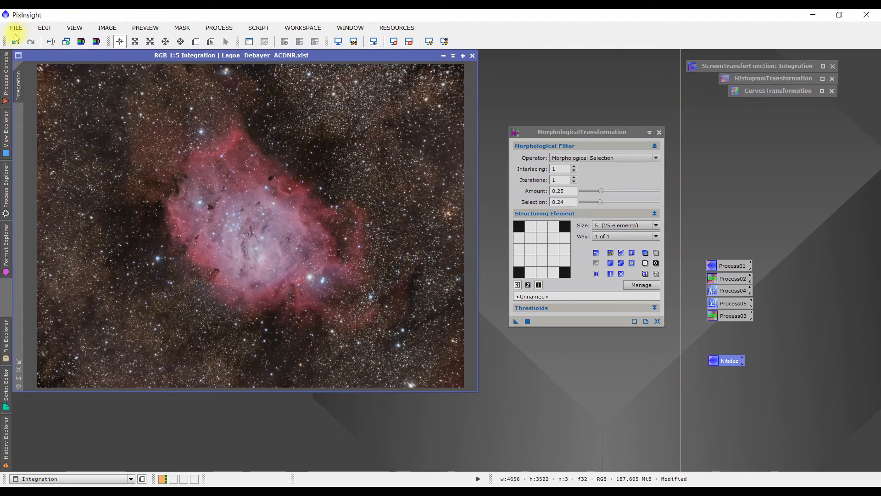
left_click(15, 42)
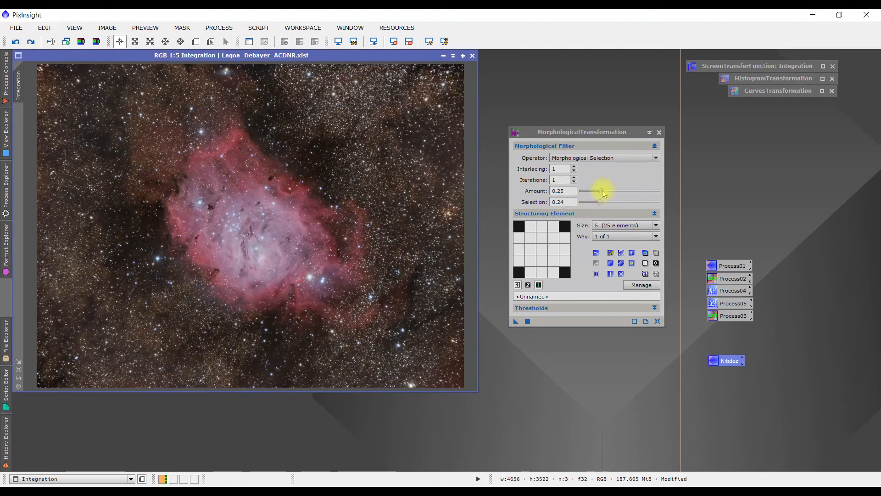
- Set Amount to 0.35 and Selection to 0.25, and apply MorphologicalTransformation to the Integration image
left_click_drag(603, 190, 607, 190)
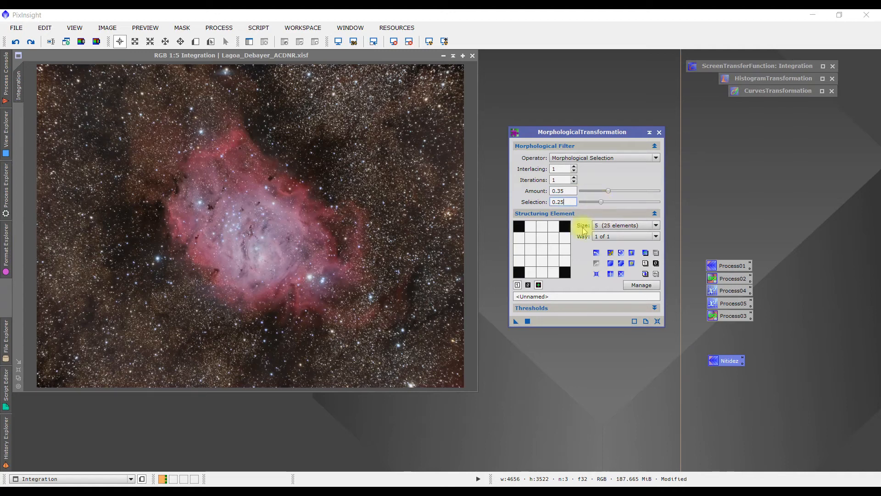
left_click_drag(514, 323, 342, 276)
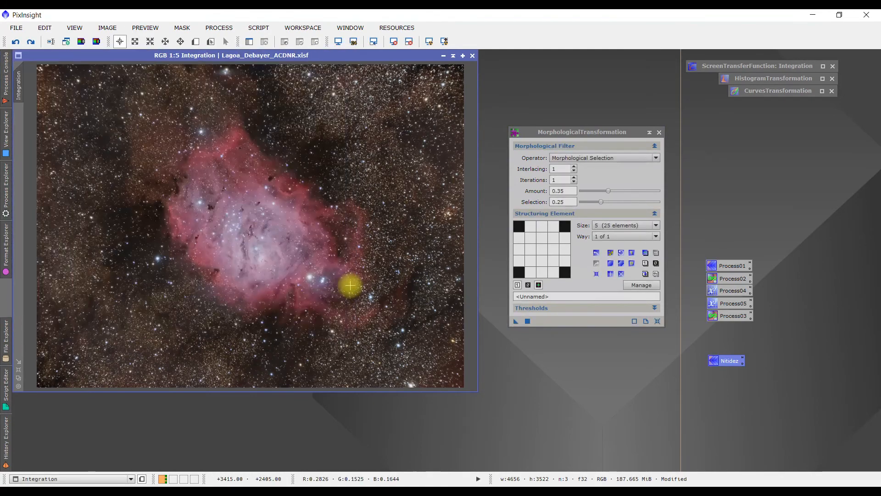
- Compare the dense star field below the nebula with and without the stronger morphological filter using undo and redo
left_click_drag(174, 334, 313, 179)
scroll(285, 271, "up", 3)
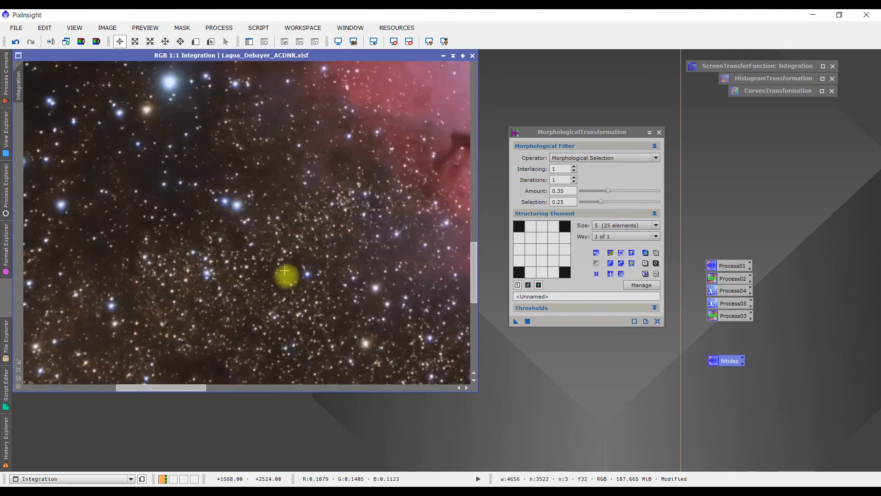
left_click_drag(283, 268, 179, 140)
scroll(222, 197, "down", 3)
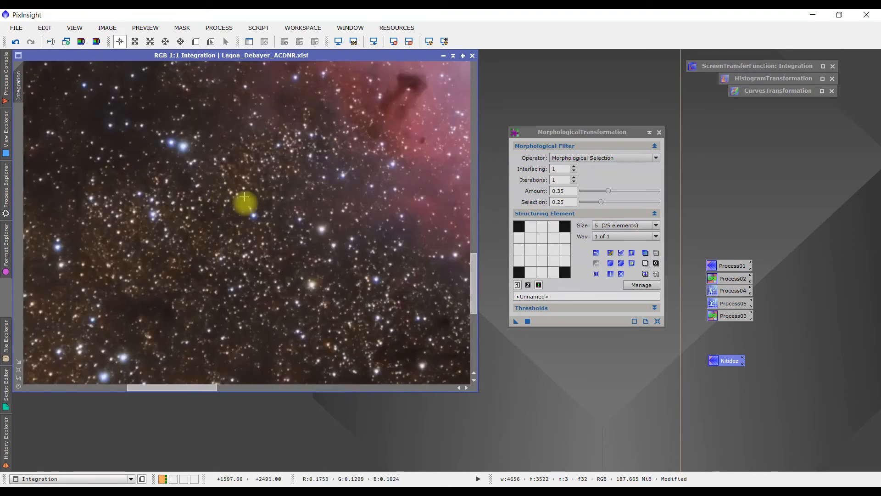
scroll(243, 202, "up", 3)
left_click(16, 42)
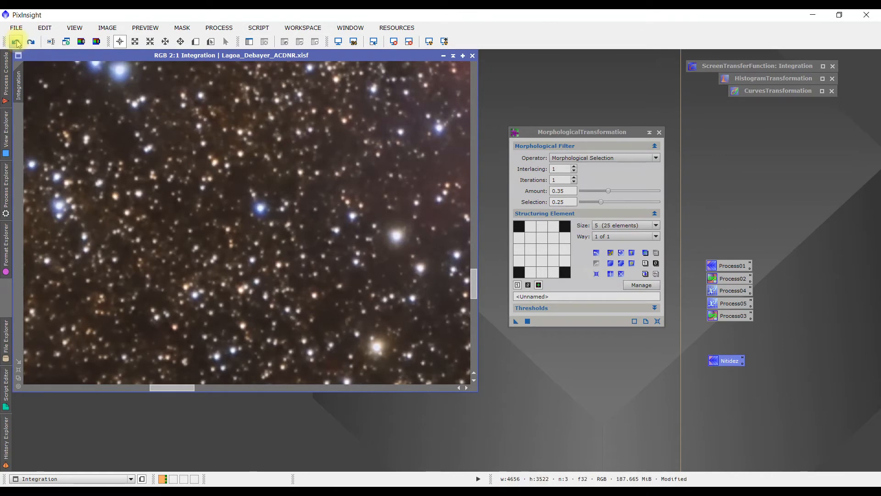
left_click(30, 42)
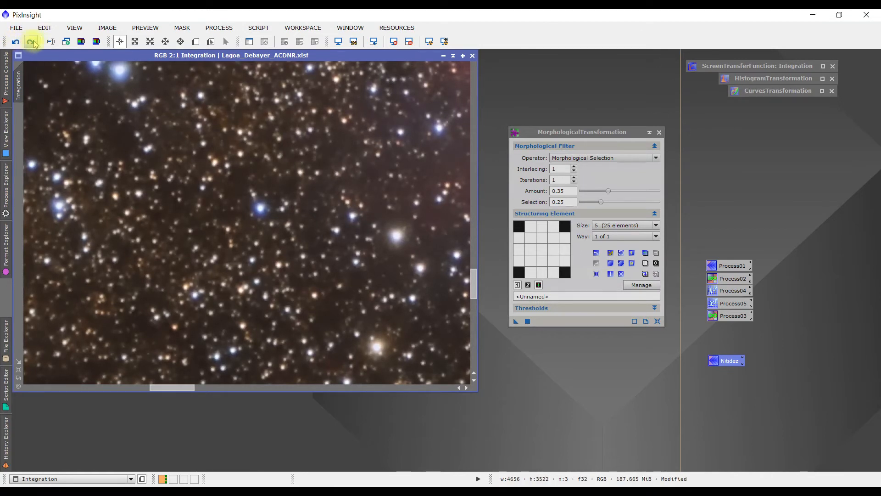
scroll(276, 216, "down", 6)
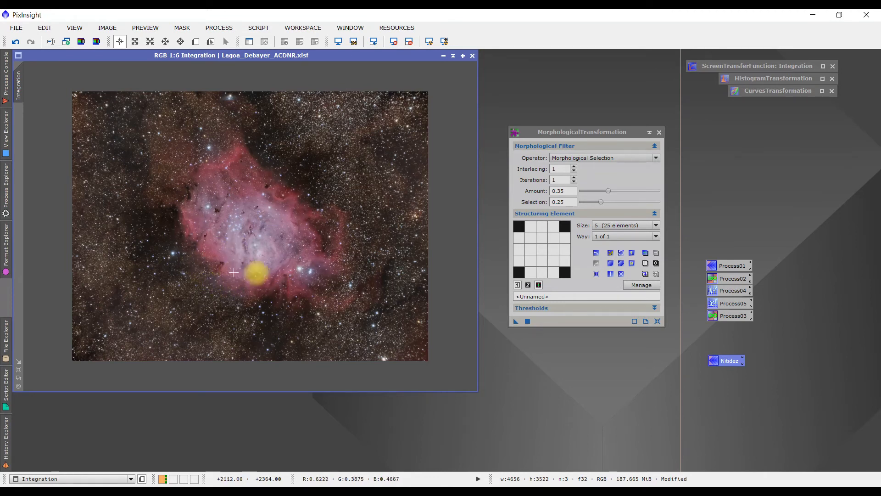
- Close MorphologicalTransformation, open CurvesTransformation, anchor the RGB/K curve near its midpoint and start a real-time preview
left_click(660, 133)
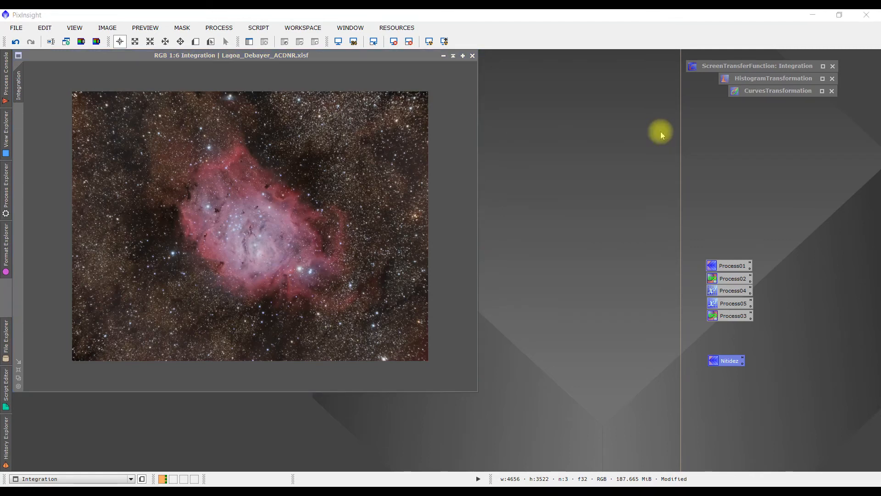
left_click(823, 91)
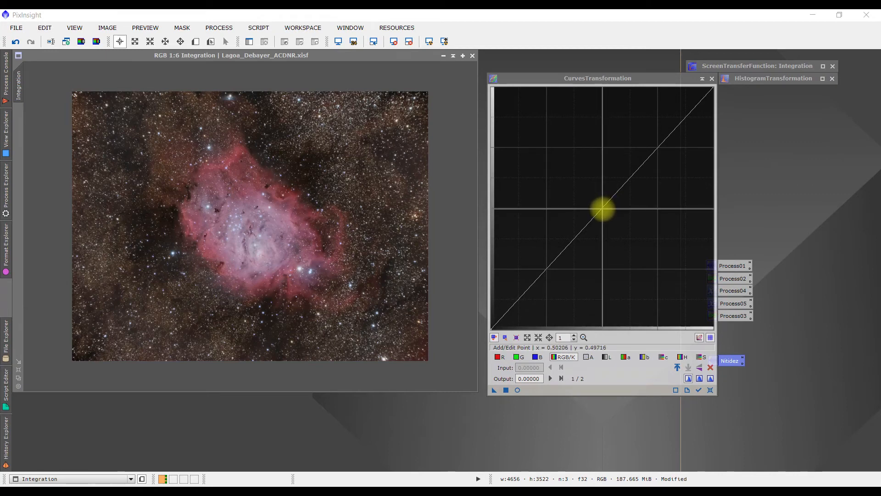
left_click(602, 209)
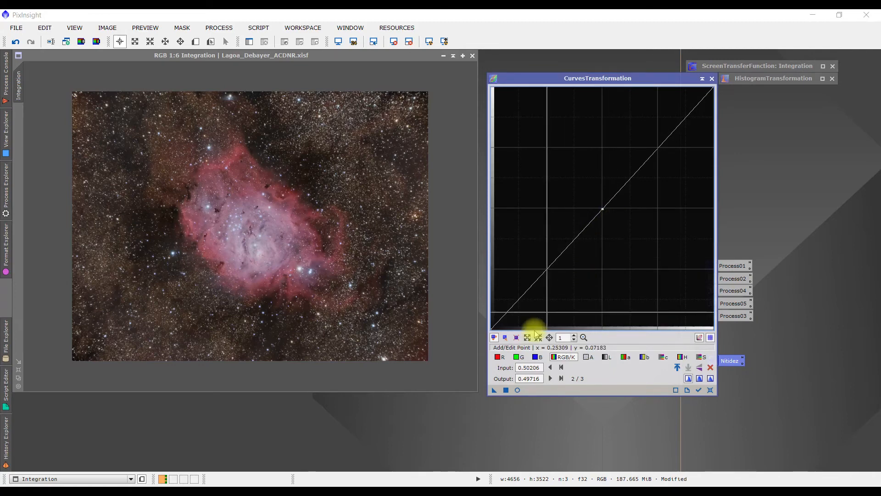
left_click(518, 389)
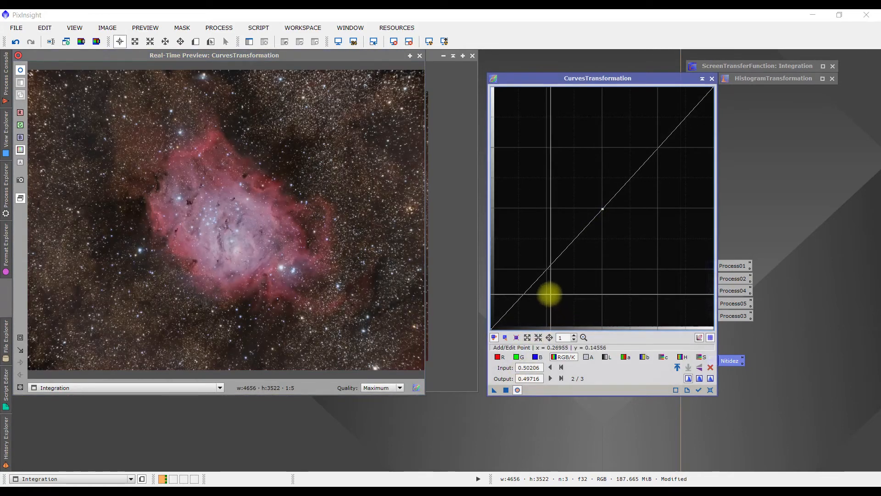
- Darken the shadows with an RGB/K curve point at about input 0.136, output 0.112, apply it to the Integration image and reset the curve
left_click(519, 300)
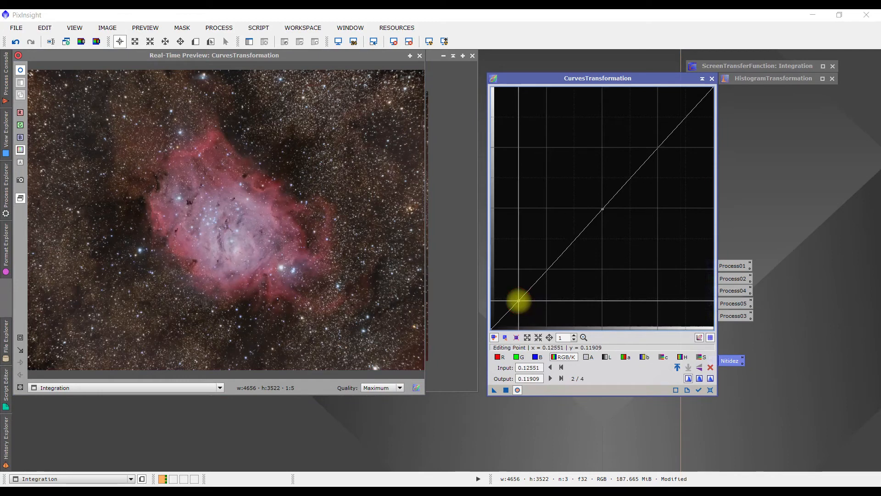
left_click_drag(519, 301, 519, 304)
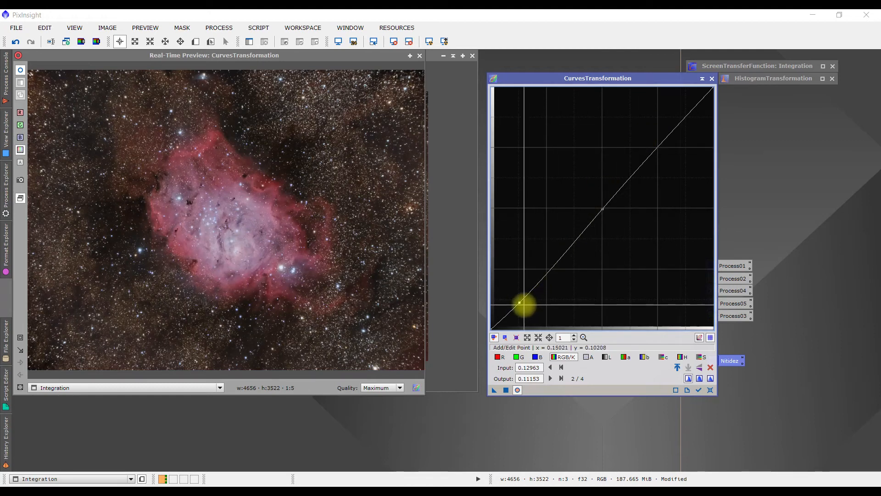
left_click_drag(520, 302, 522, 305)
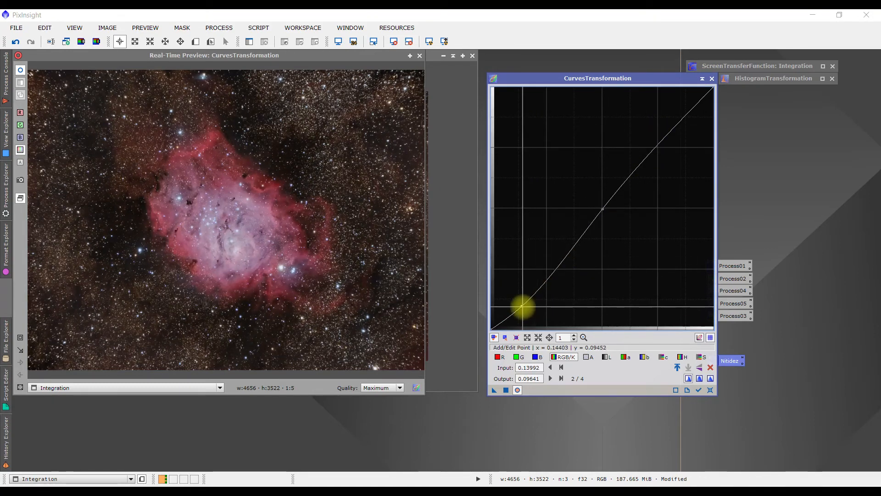
left_click(523, 306)
left_click_drag(523, 306, 521, 303)
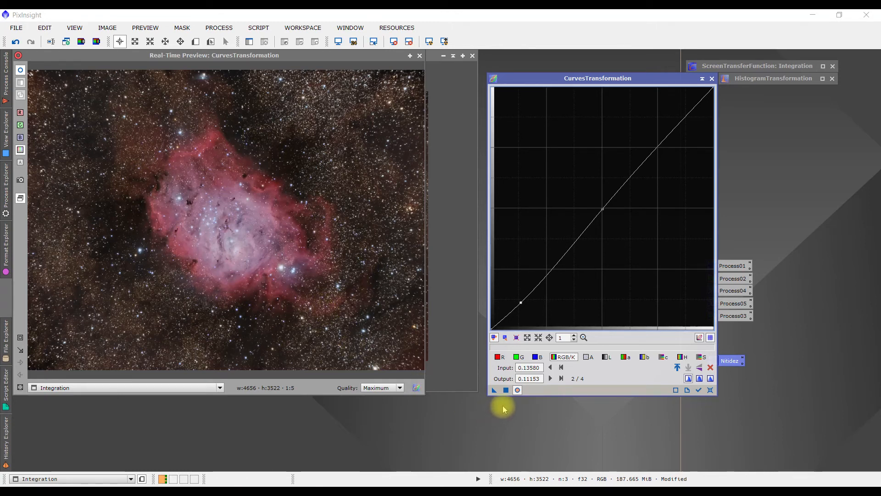
left_click(419, 56)
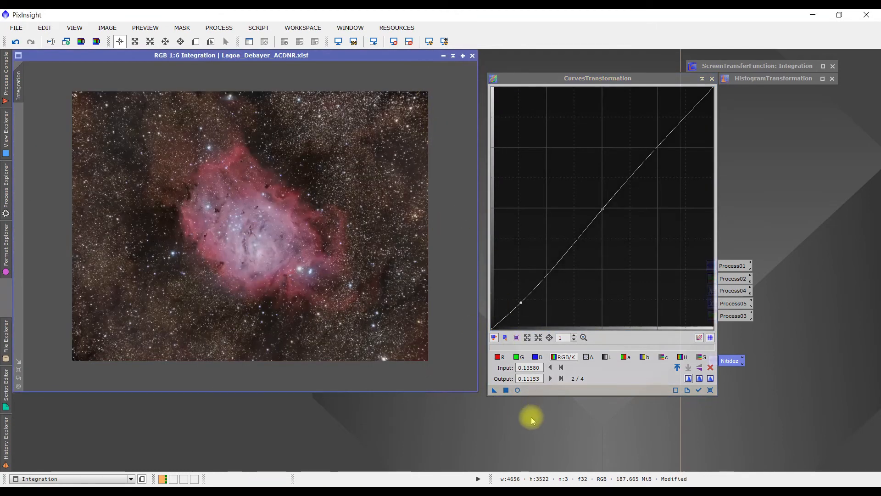
left_click(506, 390)
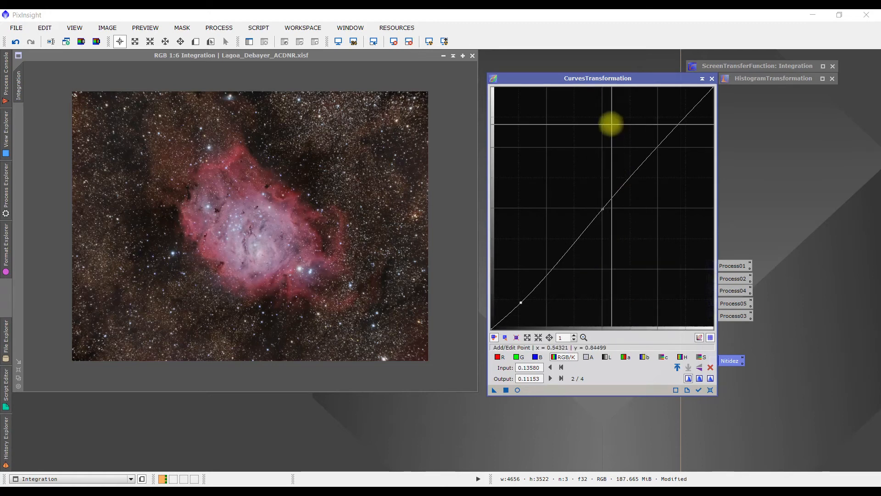
left_click_drag(596, 79, 631, 86)
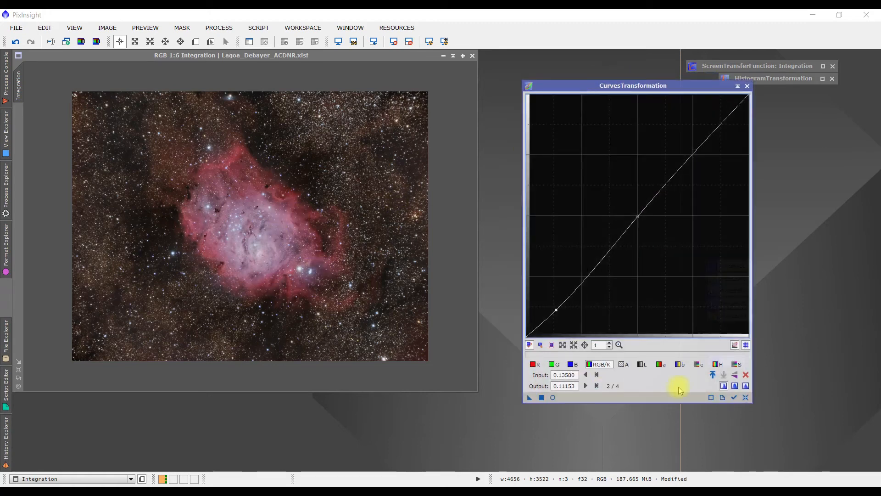
left_click(746, 397)
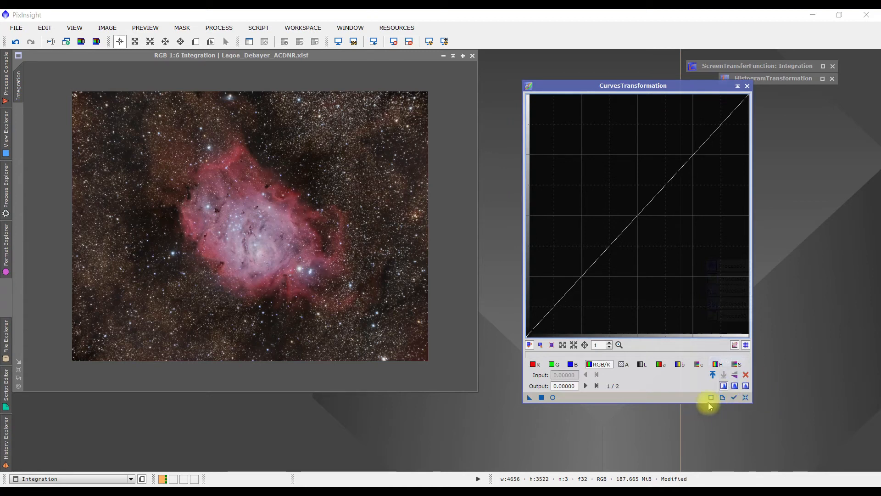
left_click(554, 397)
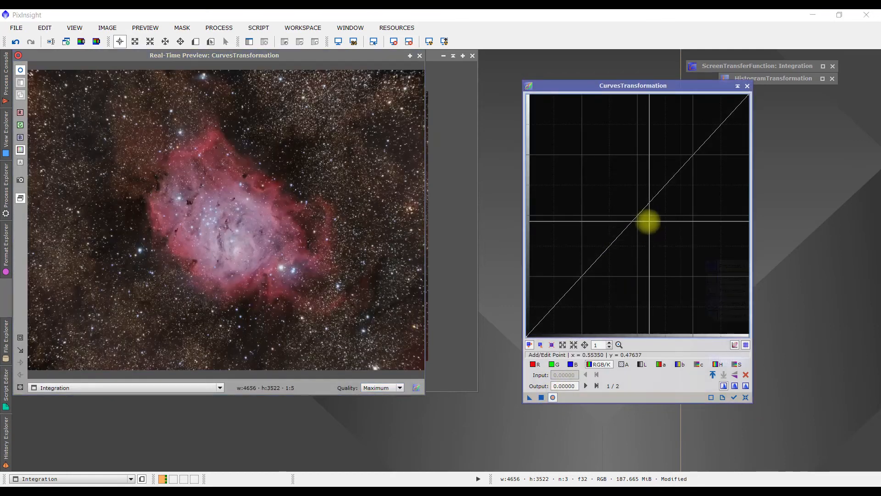
left_click_drag(636, 216, 625, 204)
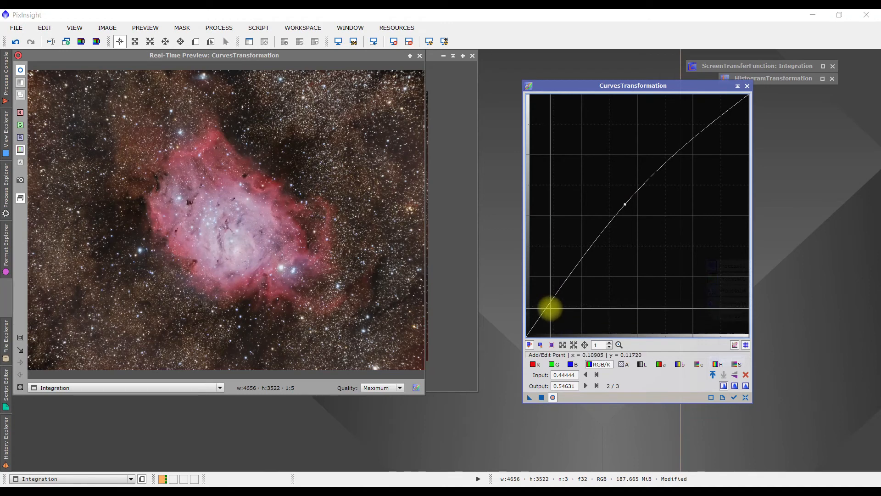
left_click(550, 306)
left_click_drag(550, 306, 551, 306)
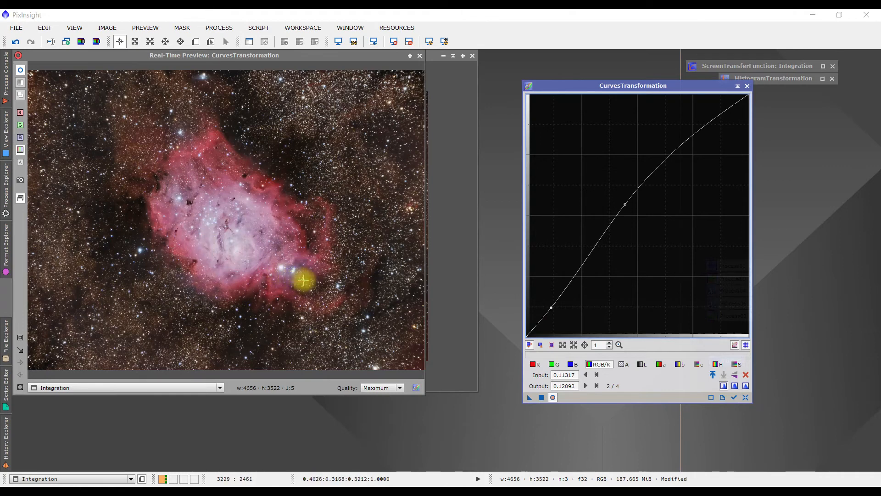
left_click(746, 397)
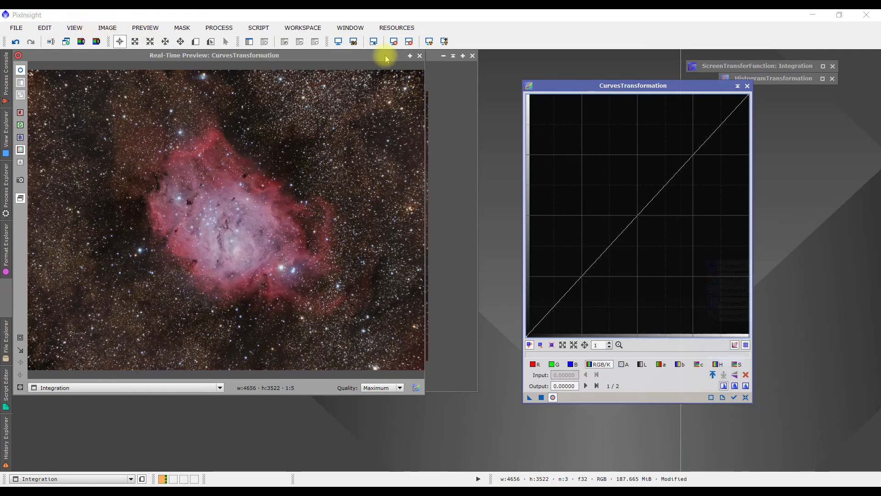
left_click(420, 55)
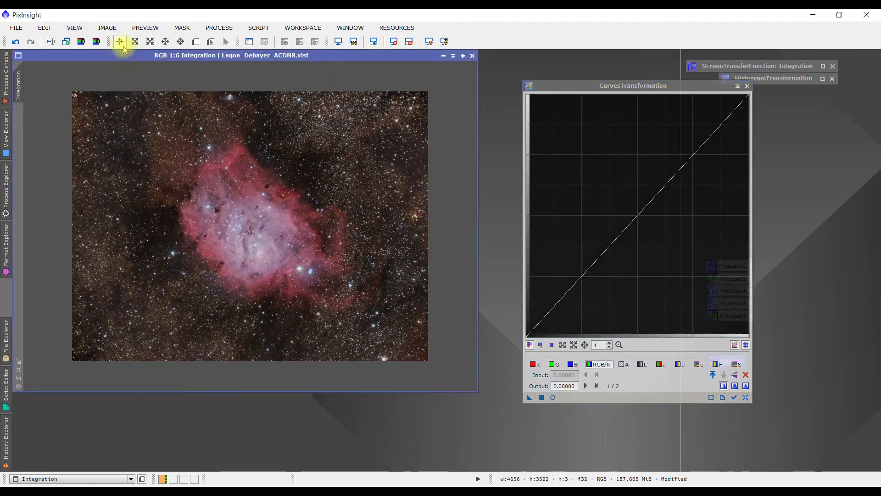
- Extract the lightness of the Integration image and load Integration_L into HistogramTransformation with a real-time preview
left_click(82, 42)
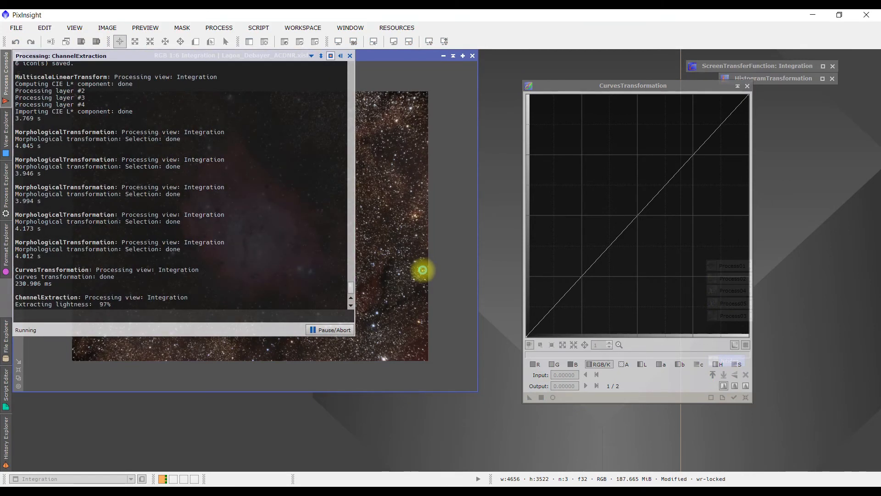
left_click_drag(440, 102, 346, 152)
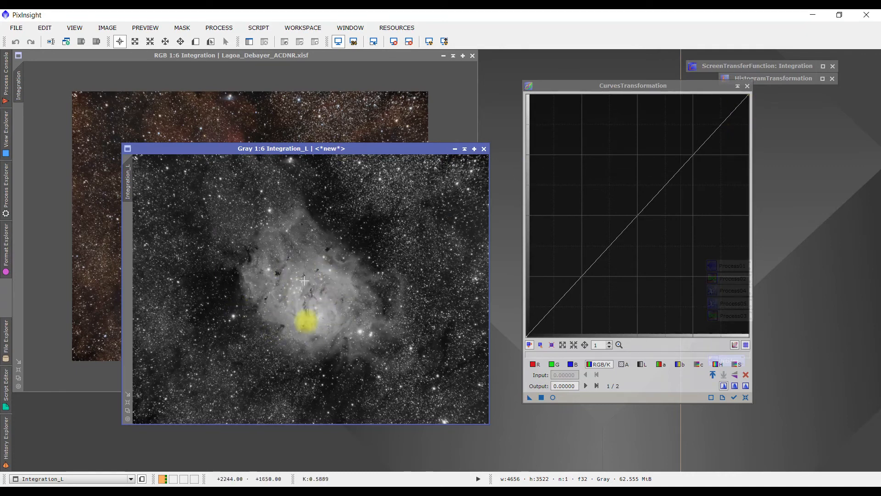
left_click(823, 78)
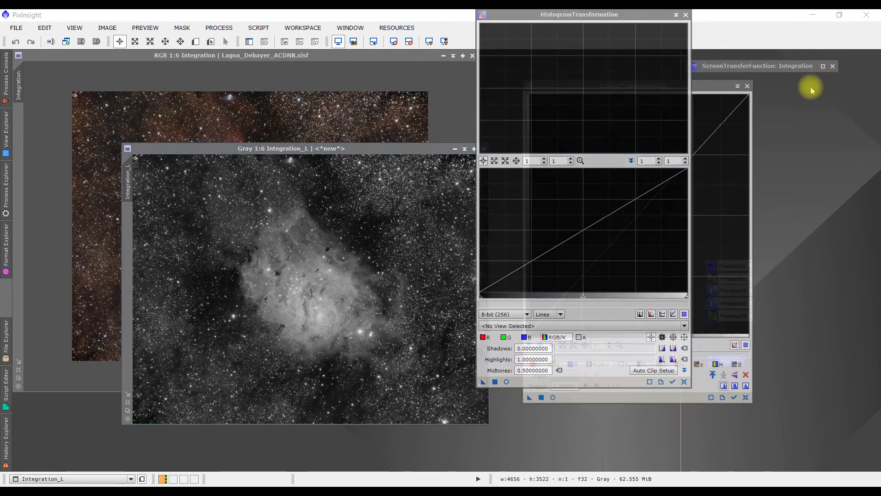
left_click(542, 326)
left_click(517, 351)
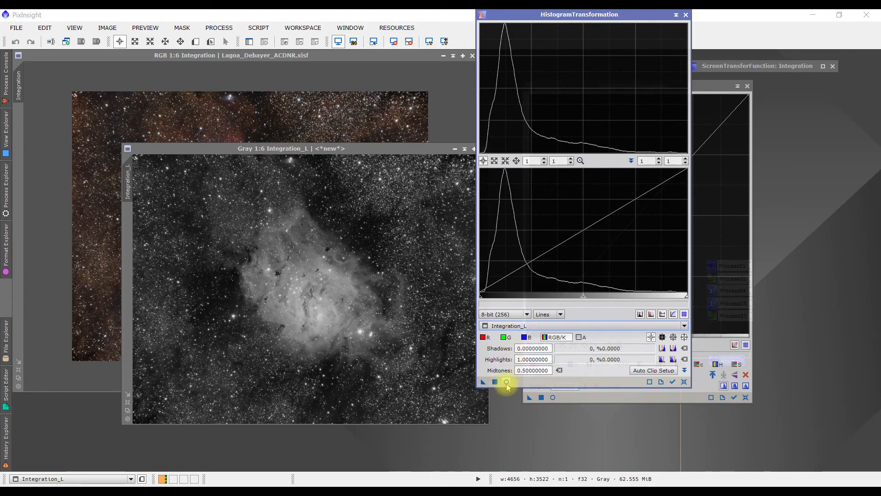
left_click(507, 382)
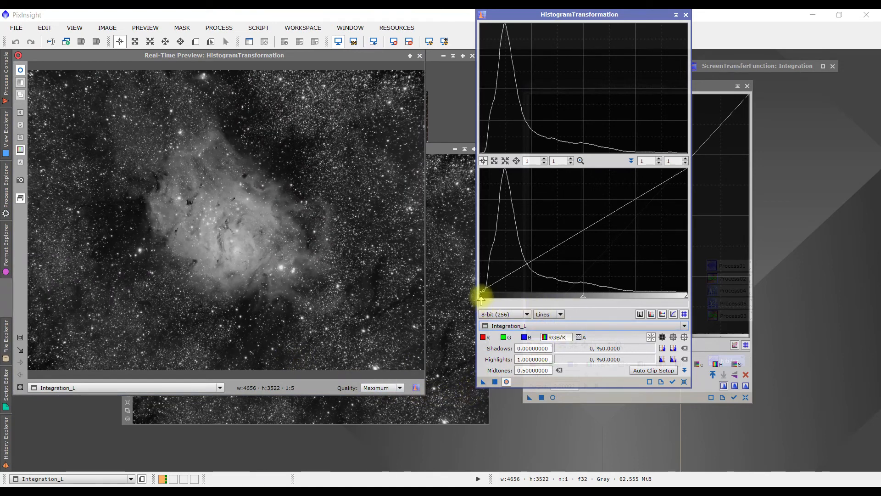
left_click(238, 235)
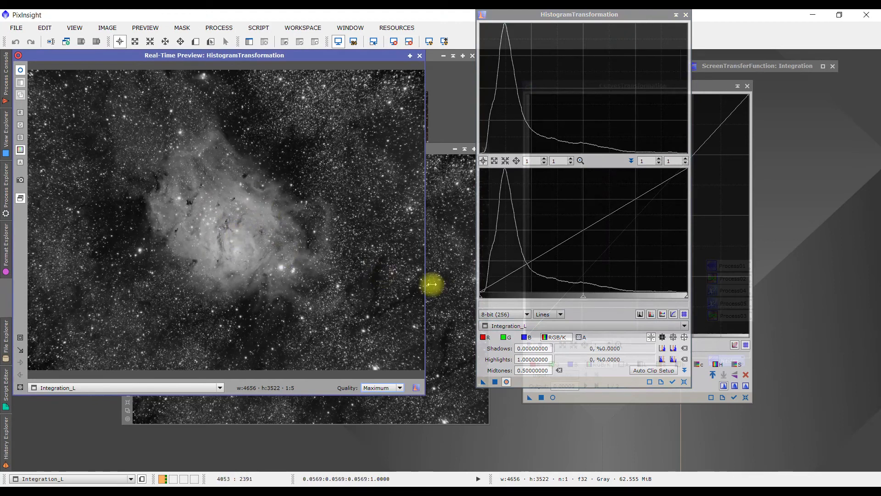
left_click(481, 297)
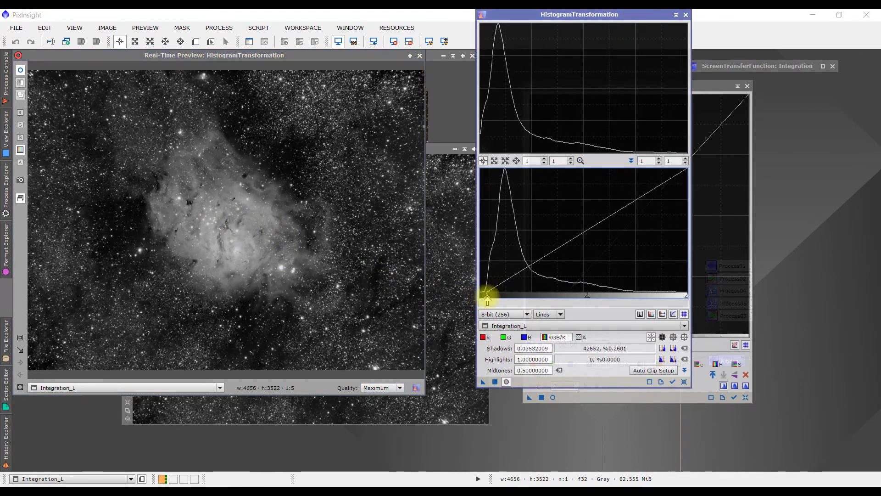
left_click_drag(480, 299, 472, 296)
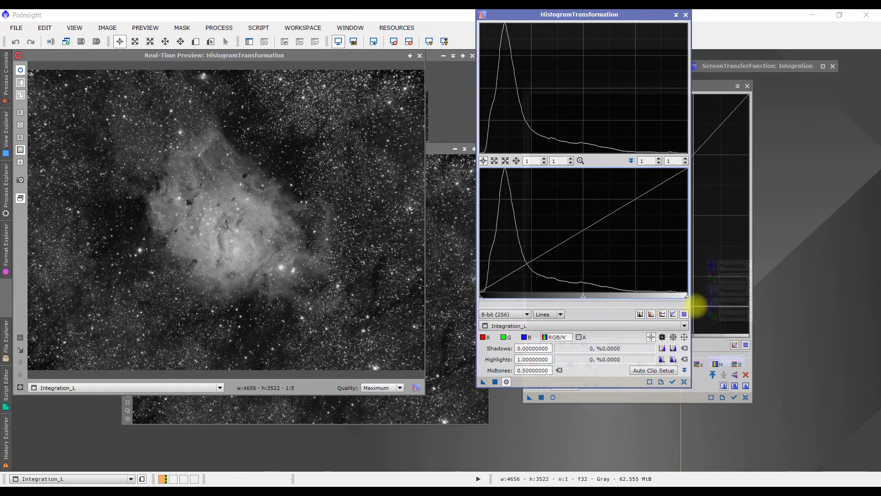
left_click_drag(686, 299, 659, 299)
left_click_drag(655, 299, 637, 300)
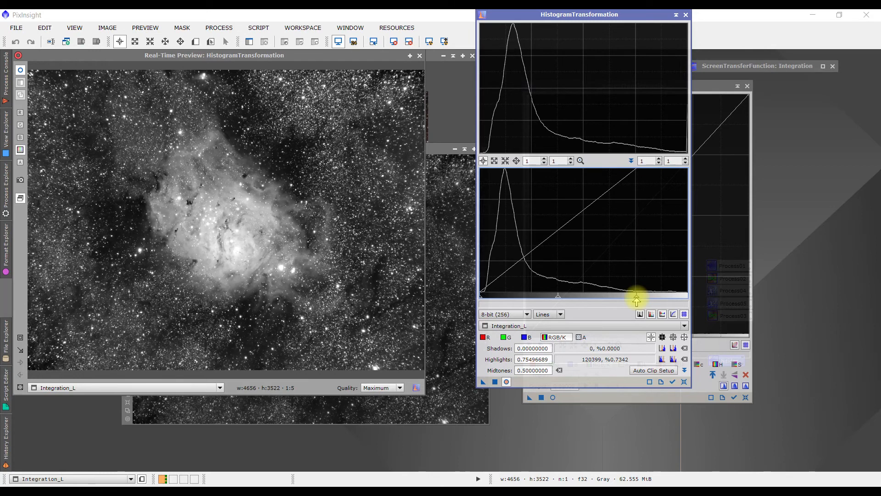
left_click(420, 56)
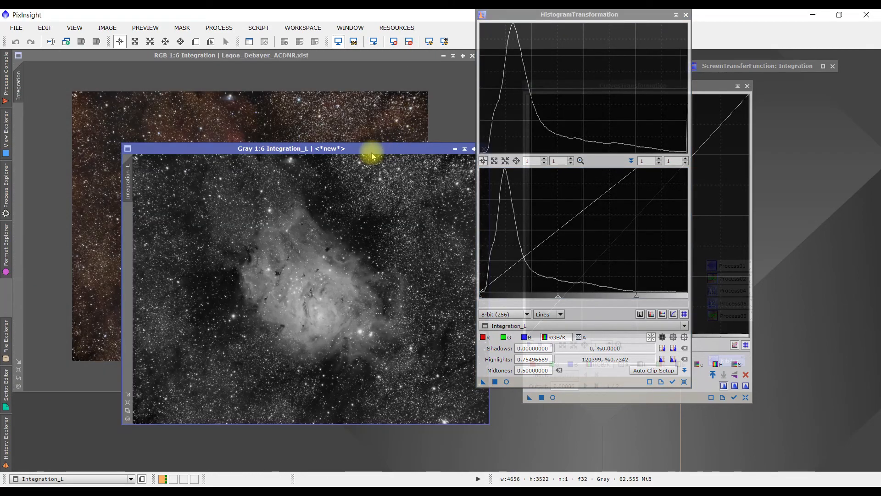
- Invert the Integration_L image, reopen its real-time preview and reset the HistogramTransformation settings
key("ctrl+i")
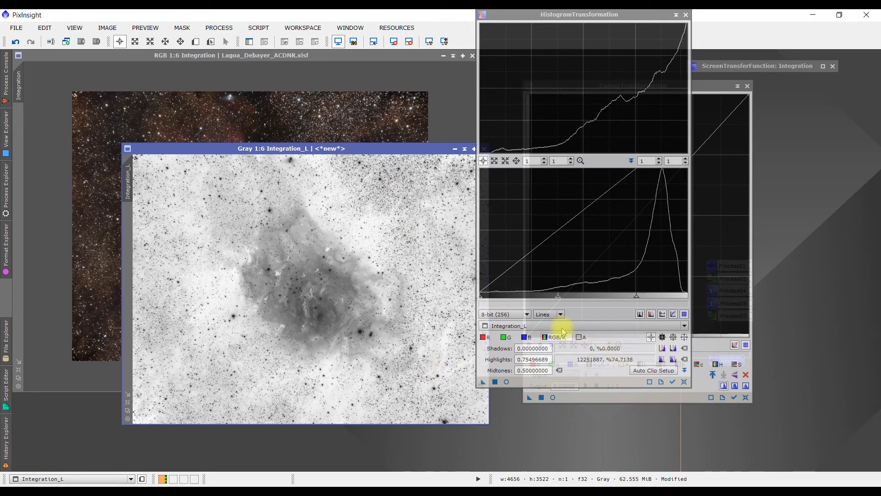
left_click(505, 383)
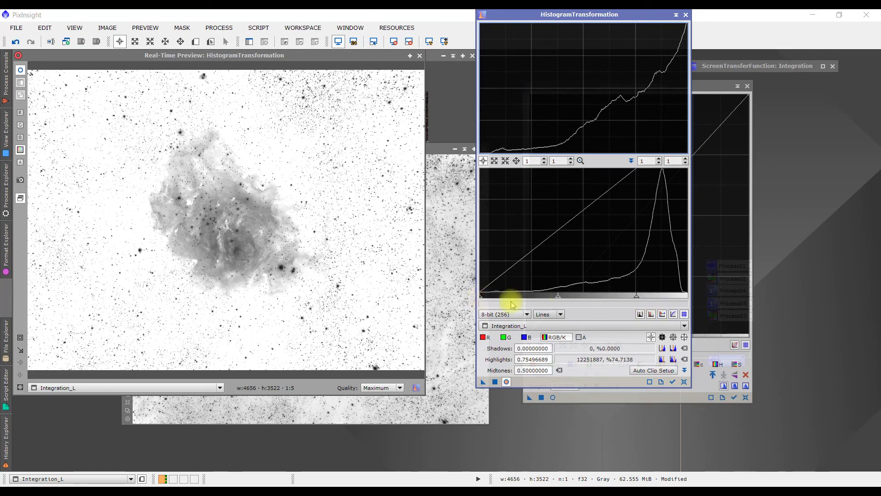
left_click_drag(481, 298, 510, 300)
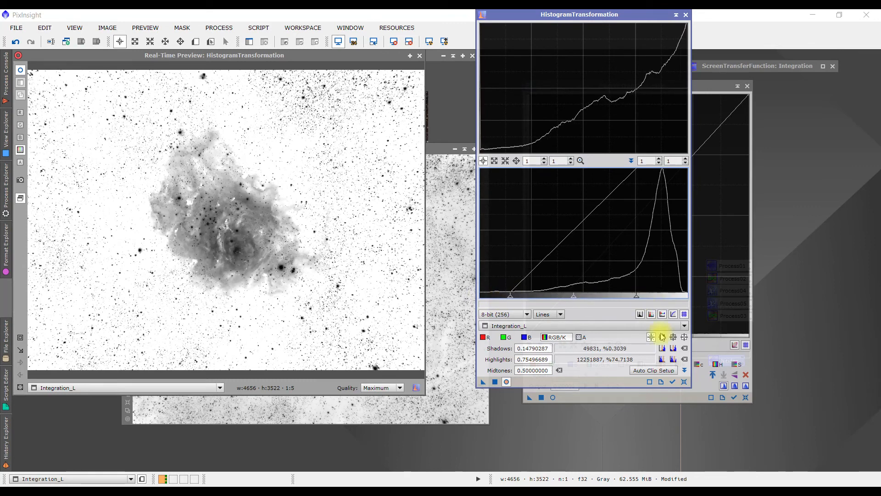
left_click(686, 382)
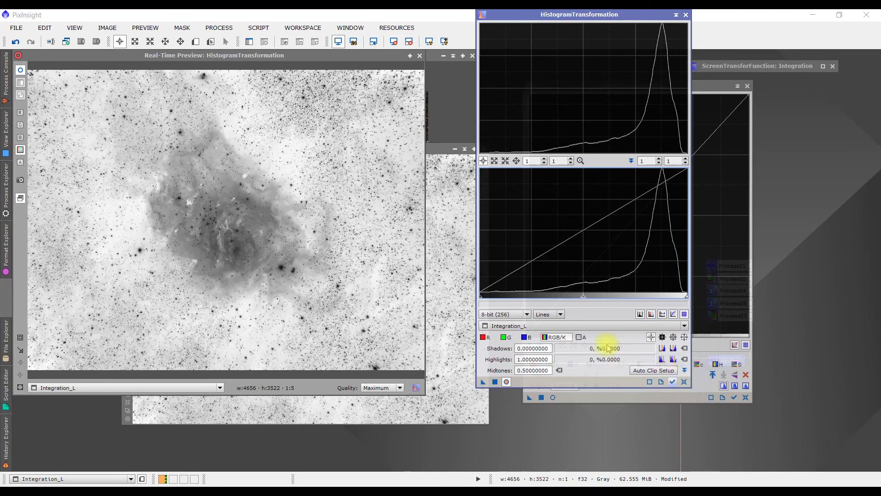
- Set the Integration_L histogram's shadows to about 0.254 and its highlights to about 0.921
left_click_drag(480, 298, 515, 300)
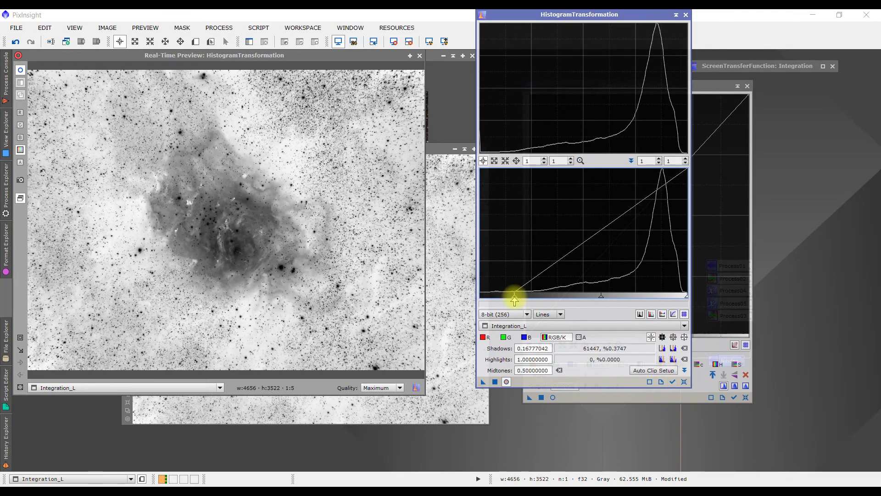
left_click_drag(515, 299, 529, 299)
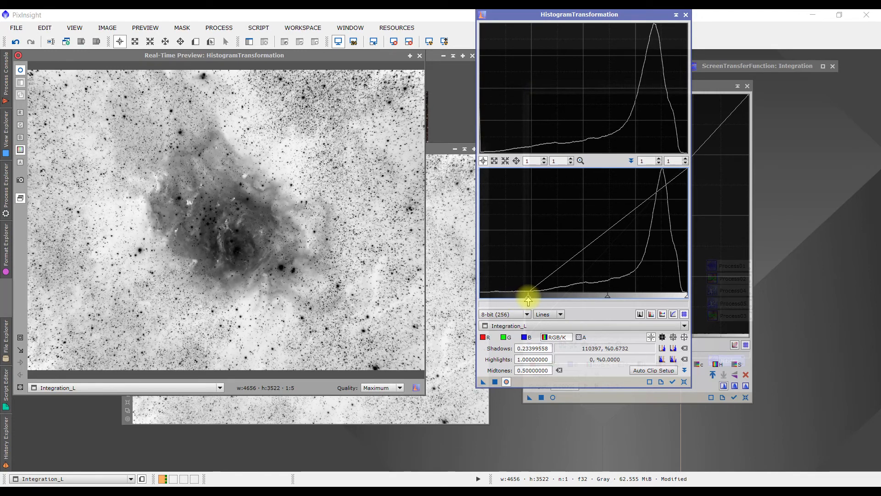
left_click_drag(529, 298, 532, 299)
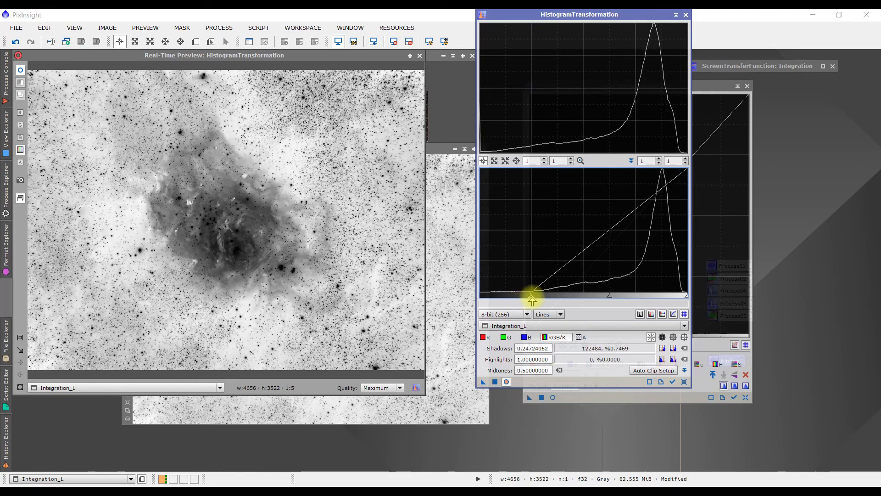
left_click_drag(686, 299, 677, 299)
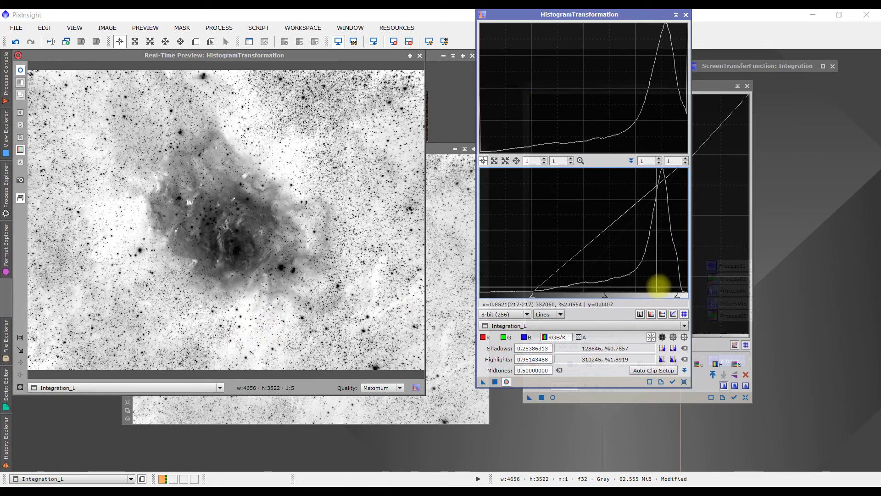
left_click_drag(678, 299, 671, 300)
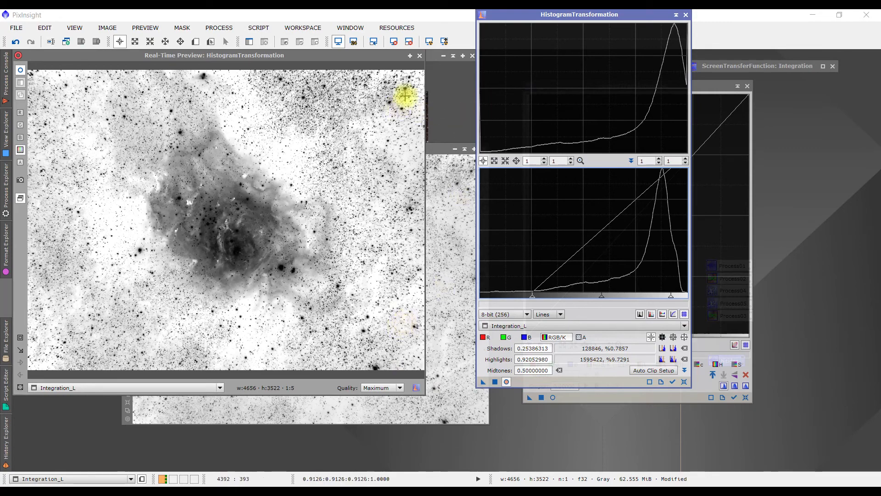
- Close the real-time preview, apply the histogram adjustment to Integration_L, then reset and collapse HistogramTransformation
left_click(420, 56)
left_click_drag(484, 383, 303, 356)
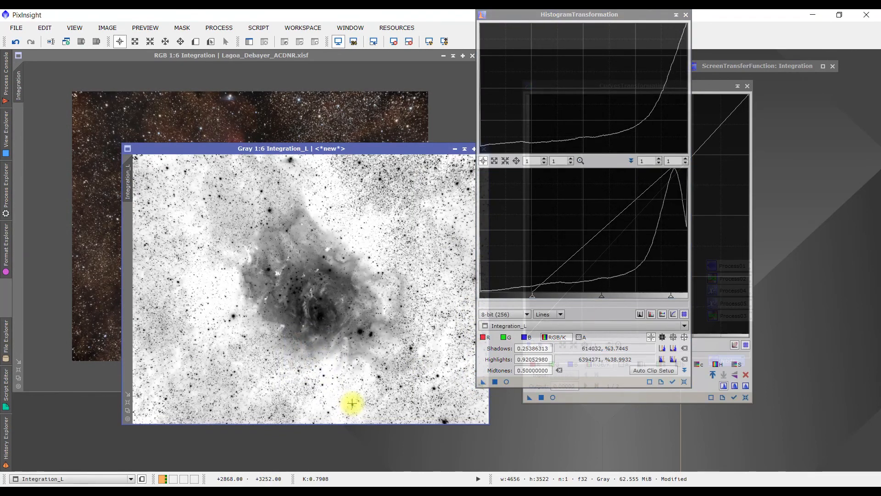
left_click(685, 383)
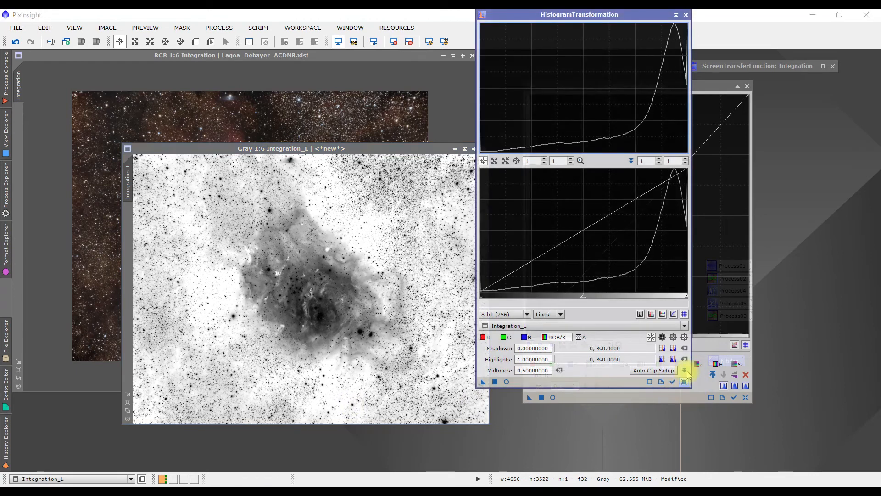
left_click(675, 15)
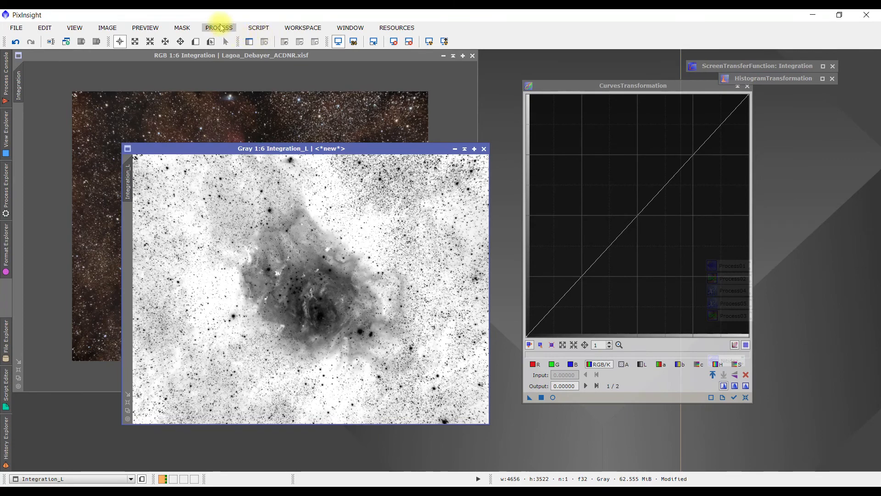
- Blur the Integration_L image using Convolution with StdDev 2.00 and Shape 2.00, and close the process
left_click(220, 27)
mouse_move(238, 41)
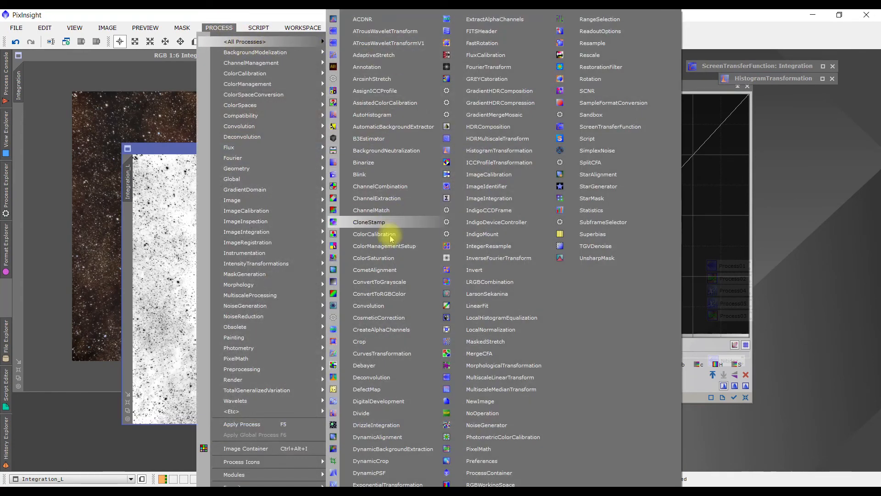
left_click(388, 306)
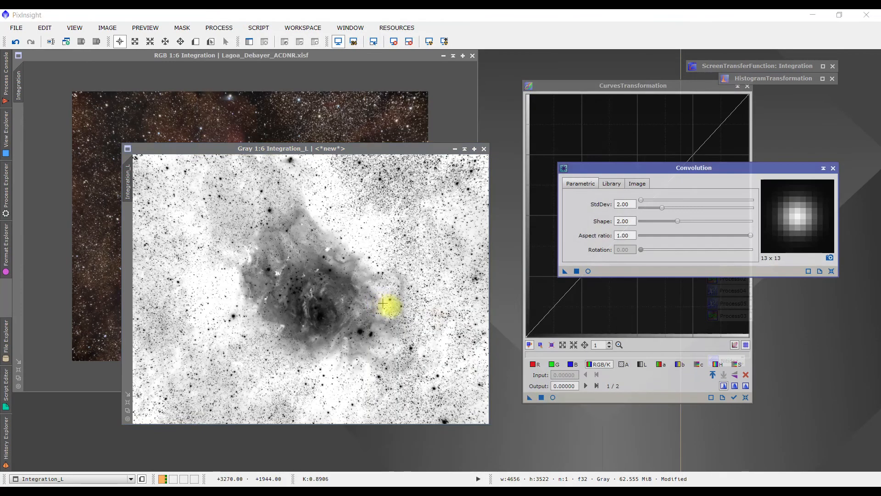
left_click_drag(565, 273, 360, 274)
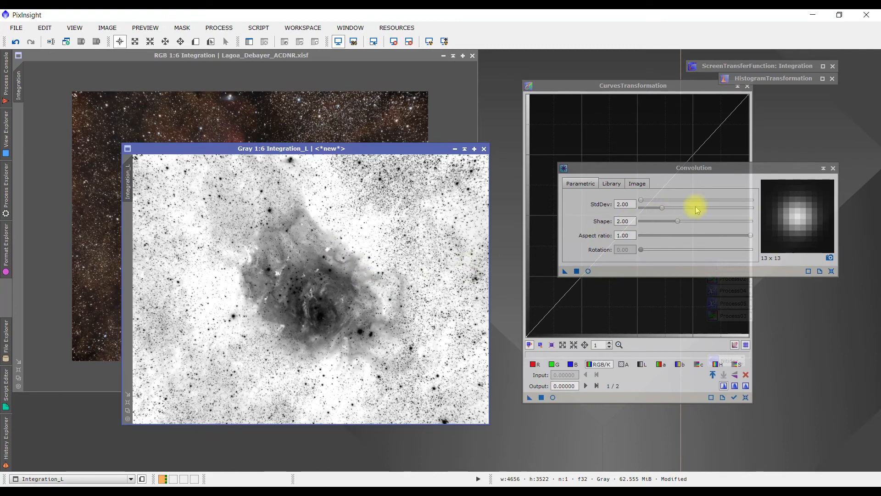
left_click(833, 168)
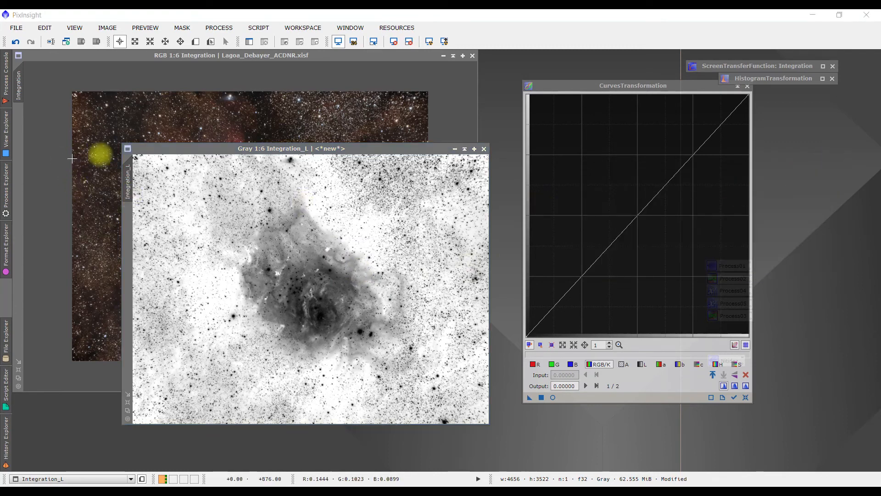
- Mask the Integration image with Integration_L and anchor the RGB/K curve at about input 0.500, output 0.499
left_click_drag(131, 182, 17, 134)
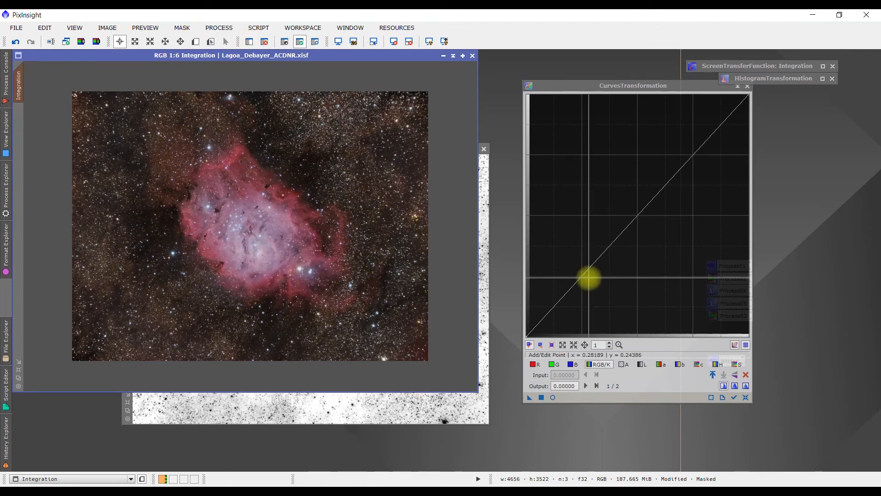
left_click(553, 399)
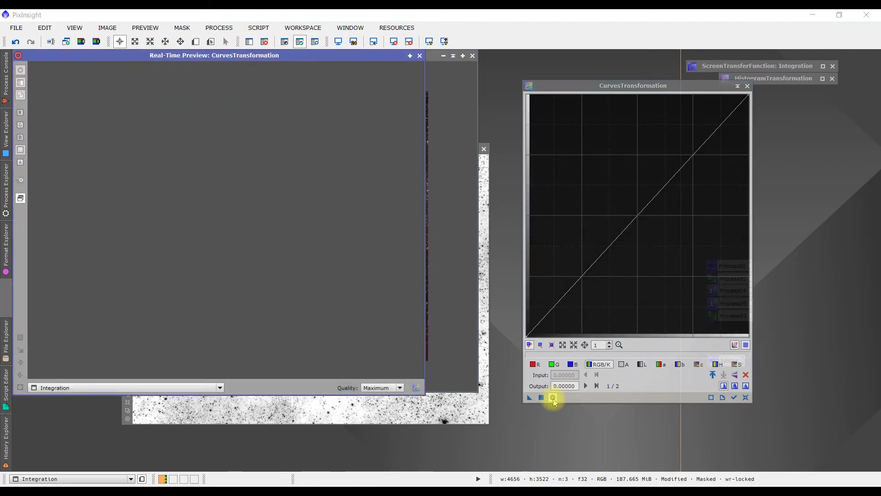
mouse_move(643, 221)
left_mouse_down()
mouse_move(626, 205)
mouse_move(638, 216)
left_mouse_up()
left_click(419, 55)
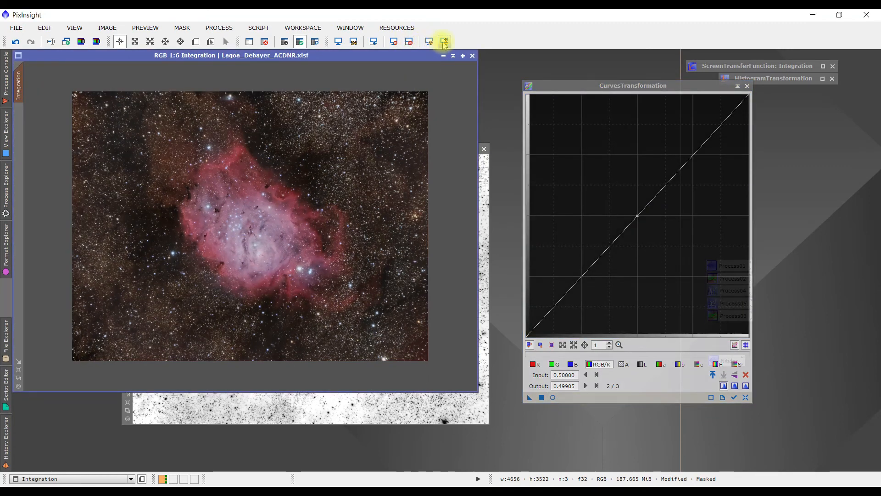
- Show the mask on the Integration image, invert it and hide the overlay
left_click(321, 43)
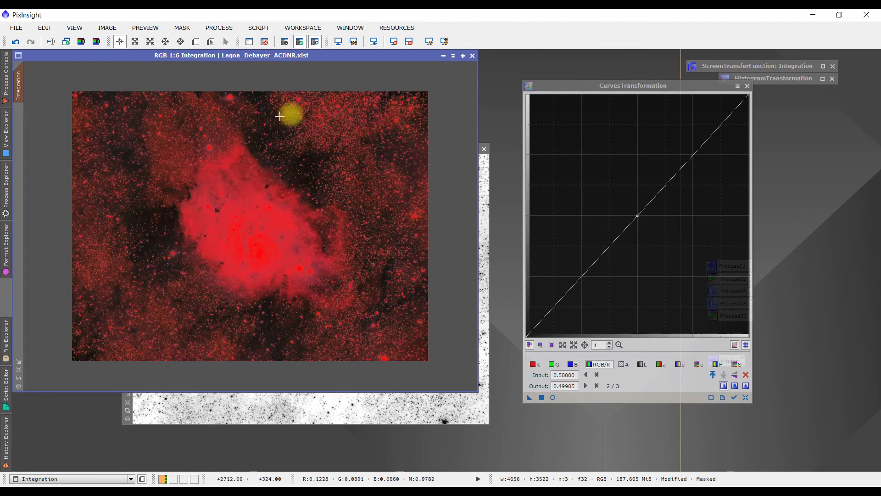
left_click(284, 42)
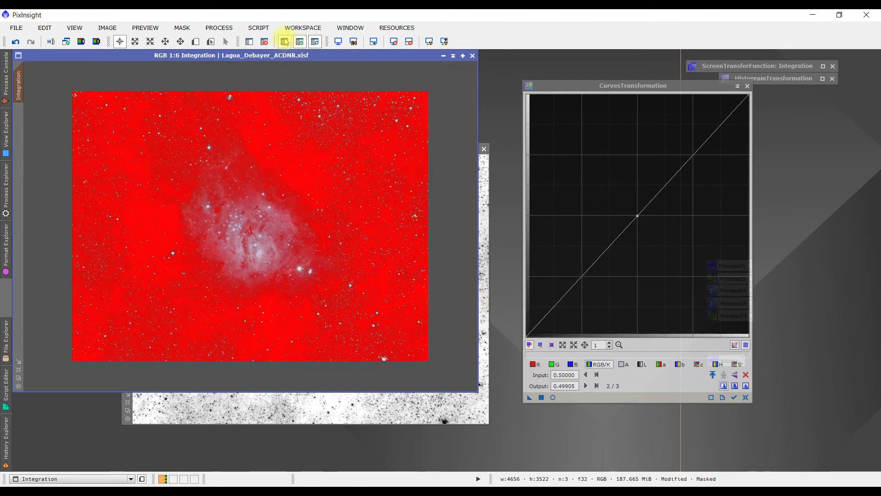
left_click(315, 41)
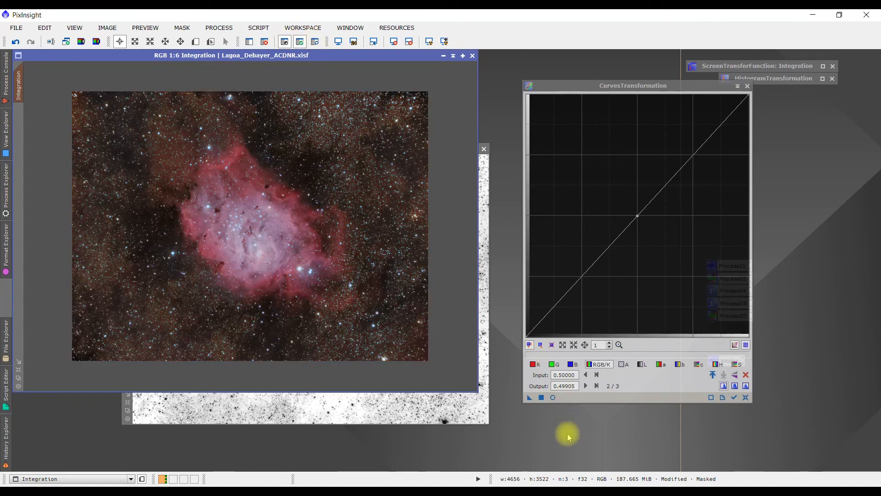
- With a real-time preview, raise the RGB/K curve to about input 0.422, output 0.552, and the saturation curve to about 0.422, 0.560
left_click(554, 398)
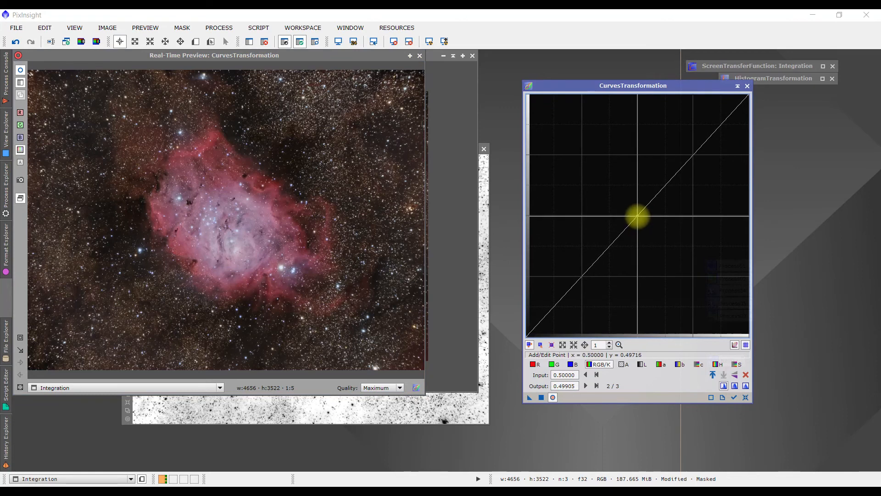
left_click_drag(638, 216, 620, 203)
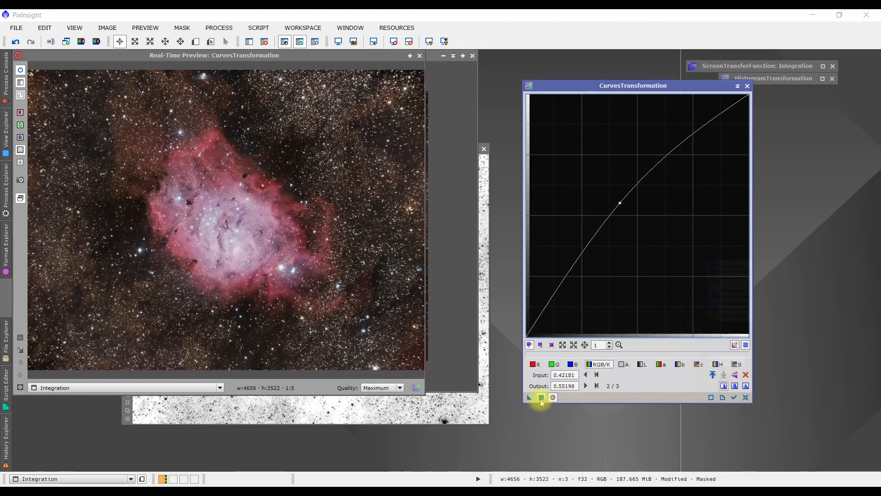
left_click(737, 365)
left_click_drag(637, 217, 620, 200)
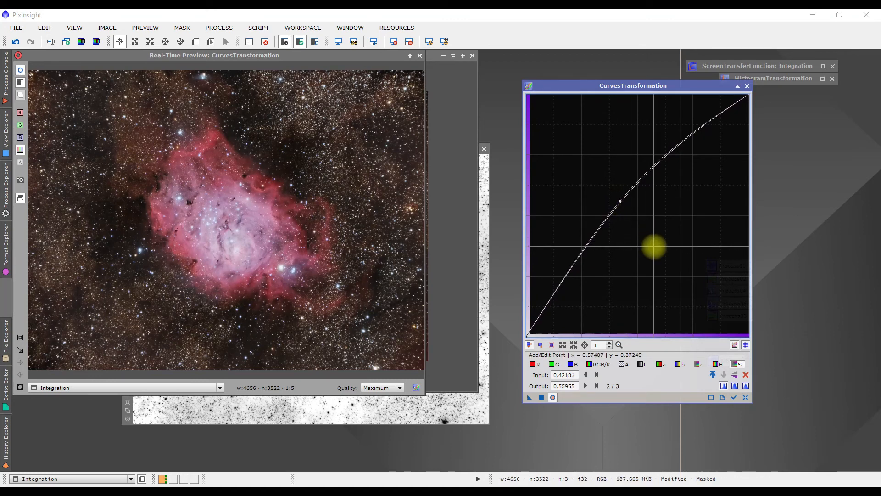
- Place a lightness curve point at about input 0.504, output 0.497, and apply the curves to the Integration image
left_click(642, 365)
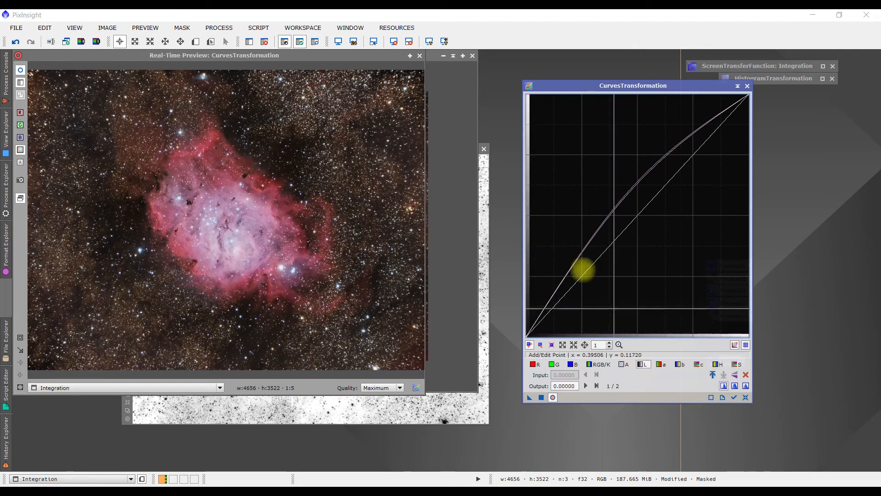
left_click(643, 220)
left_click_drag(643, 220, 627, 200)
left_click_drag(628, 200, 649, 222)
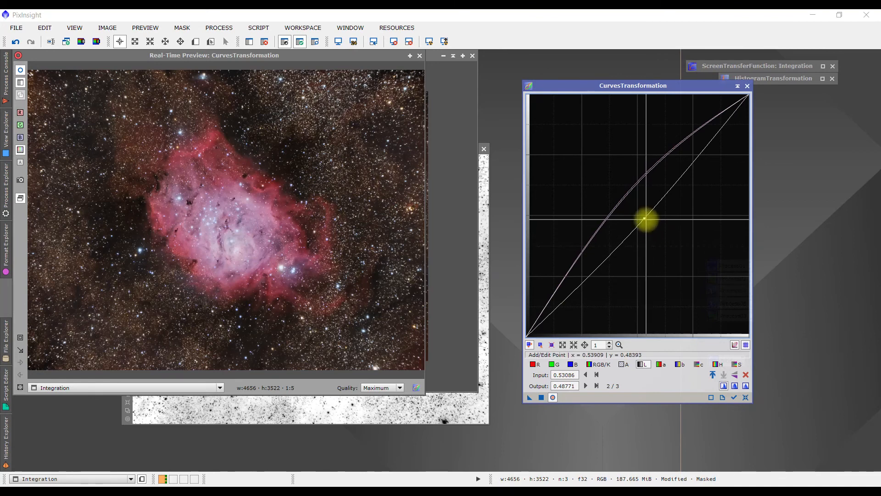
left_click_drag(644, 218, 639, 216)
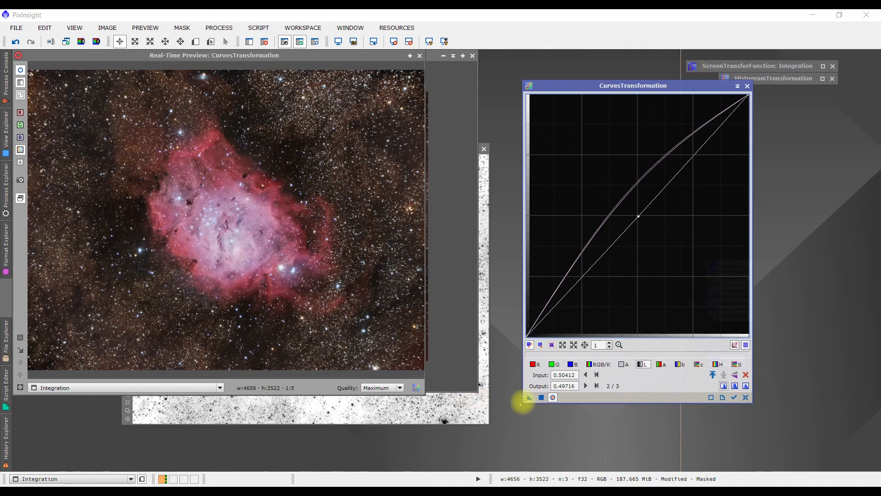
left_click(416, 55)
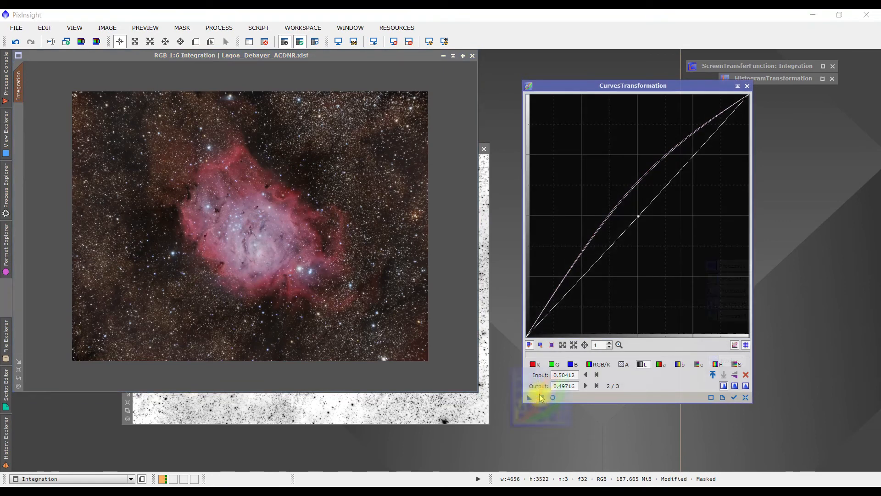
left_click(541, 398)
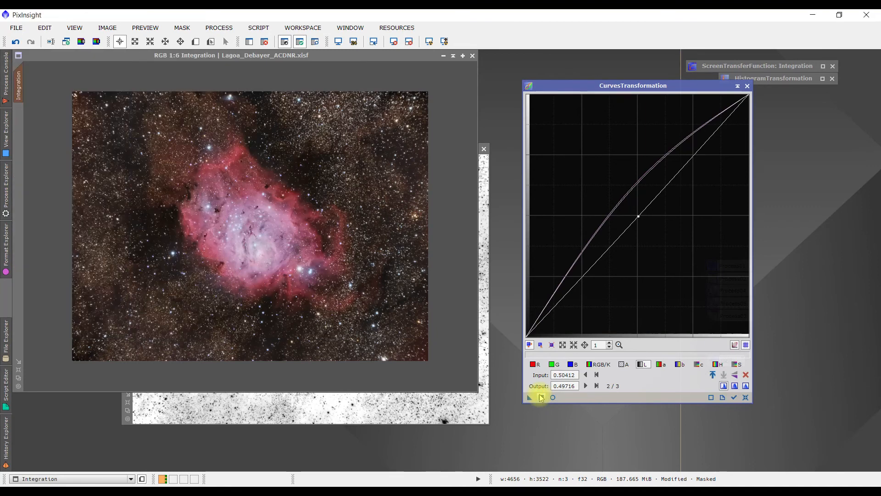
- Reopen the real-time preview and review the red, green, blue, RGB/K, saturation and hue curves
left_click(554, 398)
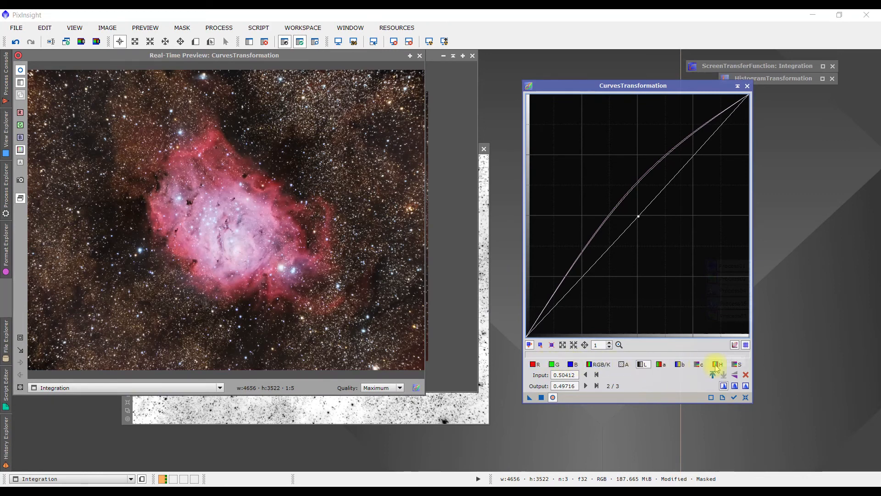
left_click(534, 365)
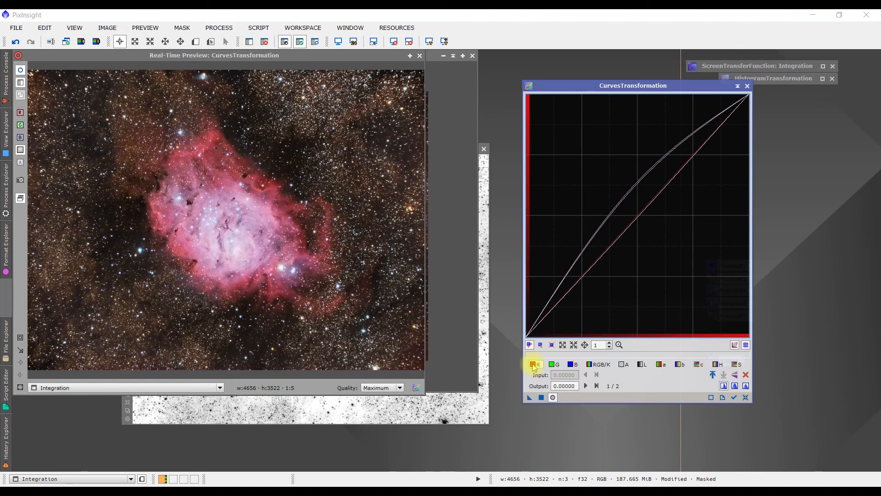
left_click(553, 365)
left_click(572, 365)
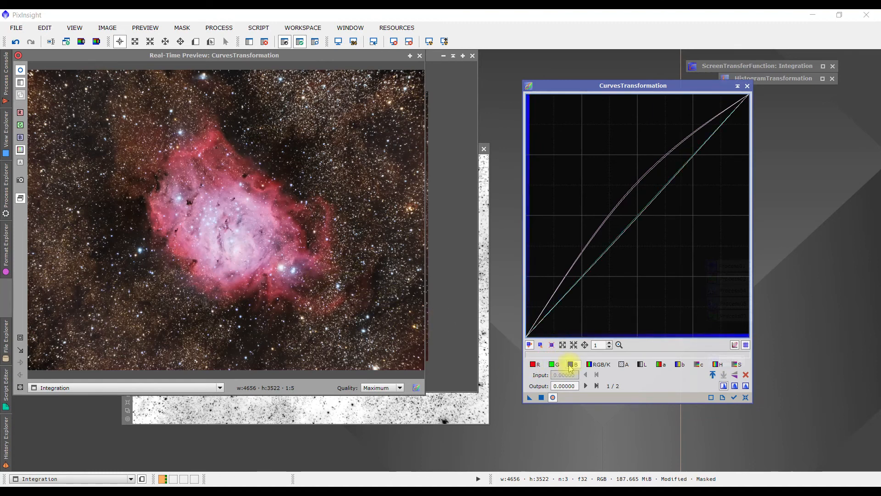
left_click(597, 366)
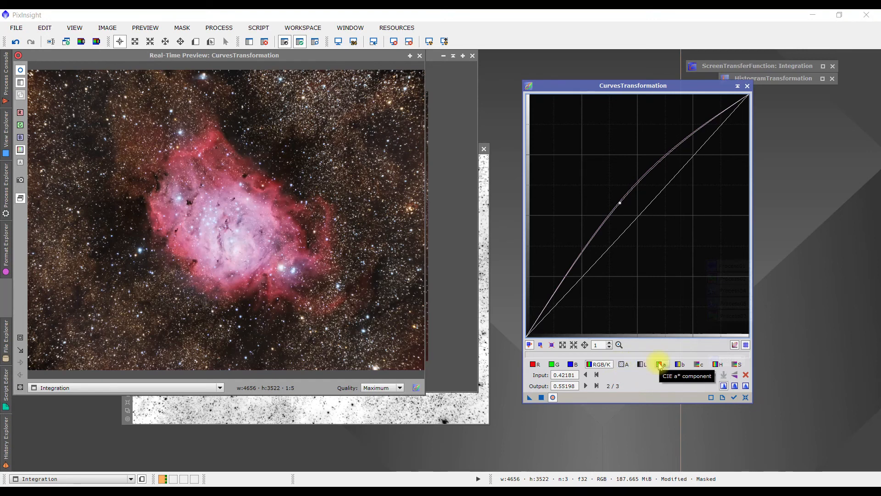
left_click(739, 365)
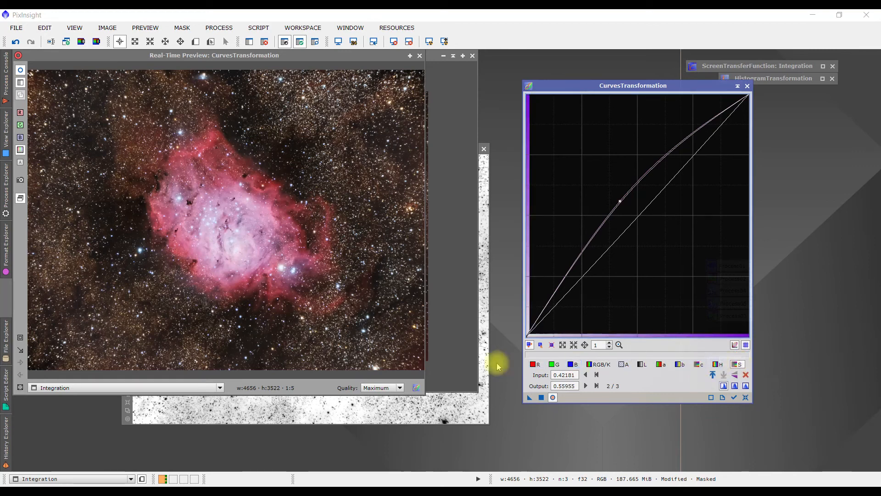
left_click(717, 364)
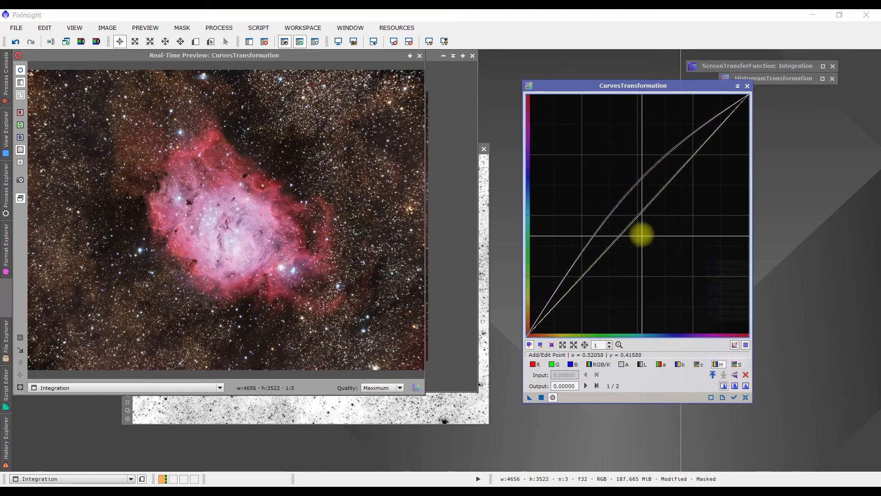
- Try a hue curve point at about input 0.498, output 0.490, then reset all curves and return to RGB/K
mouse_move(636, 217)
left_mouse_down()
mouse_move(606, 199)
mouse_move(616, 209)
mouse_move(565, 257)
mouse_move(537, 309)
mouse_move(612, 159)
mouse_move(626, 291)
mouse_move(605, 327)
mouse_move(616, 324)
mouse_move(618, 300)
mouse_move(604, 314)
mouse_move(652, 309)
mouse_move(593, 279)
mouse_move(597, 250)
mouse_move(638, 217)
left_mouse_up()
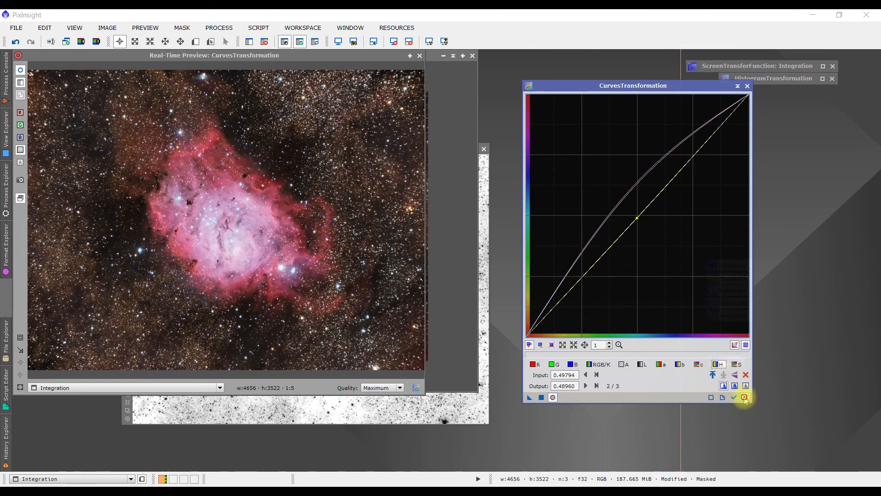
left_click(745, 397)
left_click(737, 364)
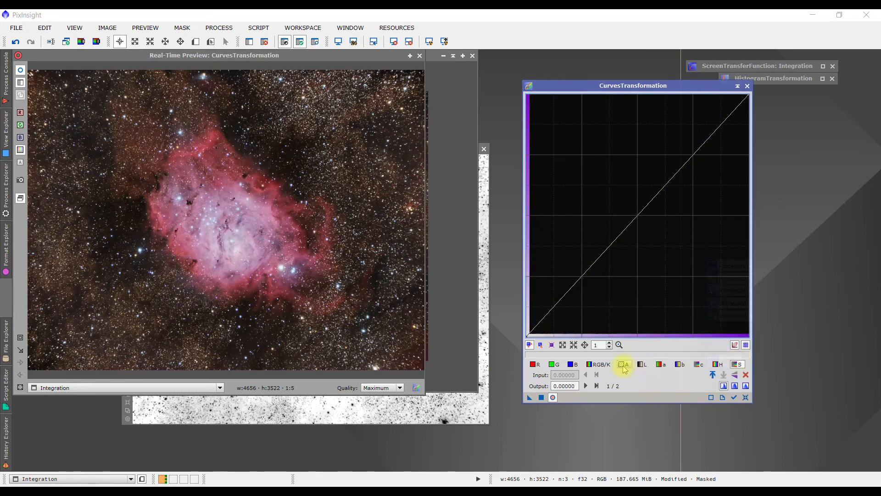
left_click(598, 365)
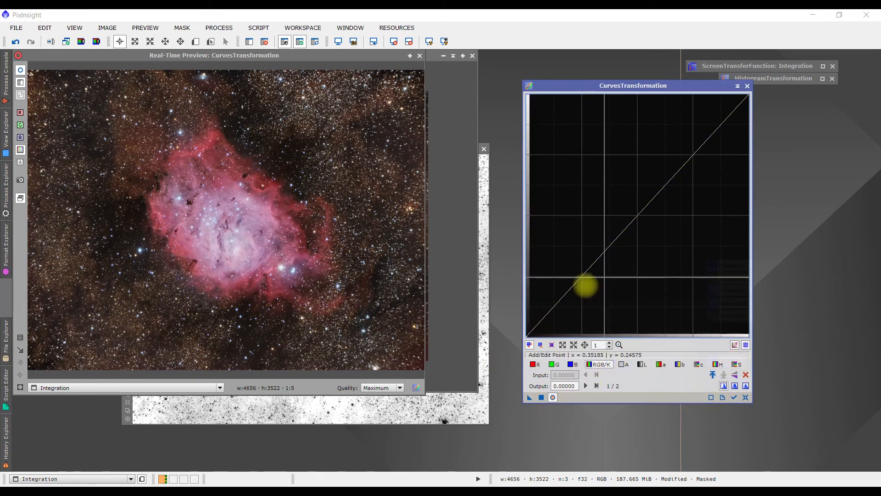
- Close the real-time preview and inspect the nebula and star field in the Integration image at several magnifications
left_click(419, 55)
scroll(261, 248, "up", 2)
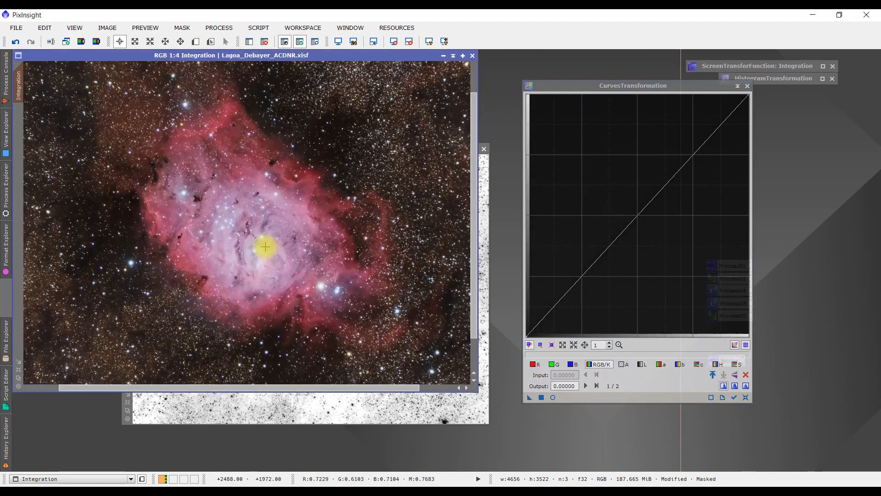
scroll(268, 252, "down", 2)
scroll(212, 272, "up", 2)
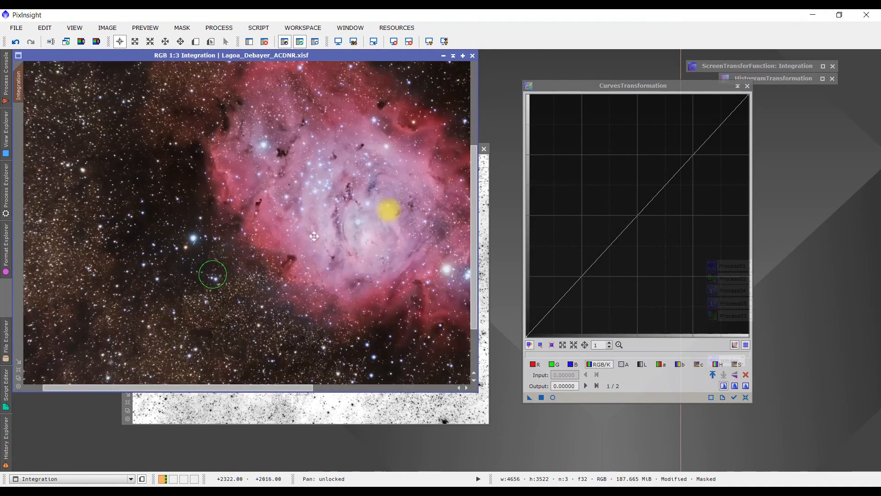
scroll(154, 184, "up", 1)
scroll(214, 214, "down", 3)
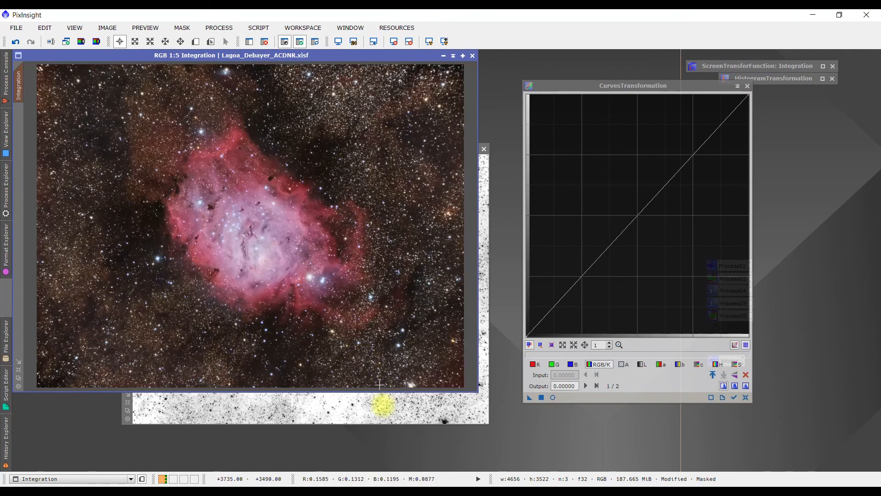
- Close the Integration_L mask image without saving it
left_click(385, 416)
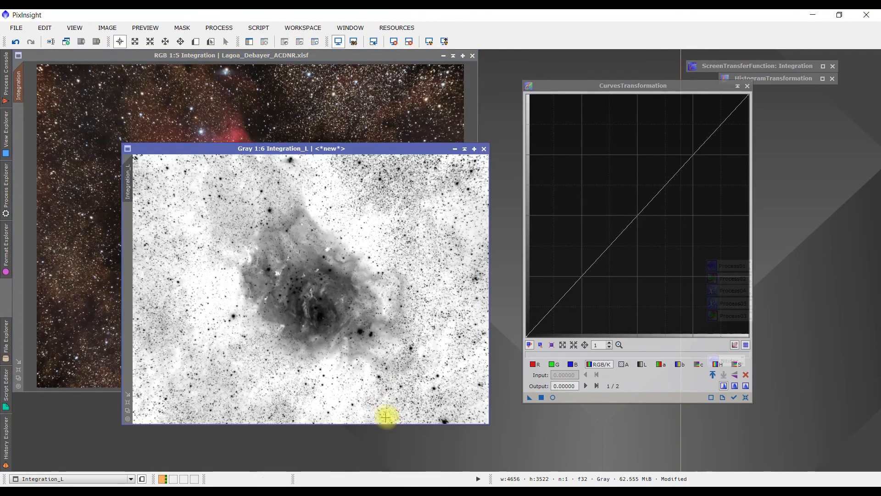
left_click(483, 149)
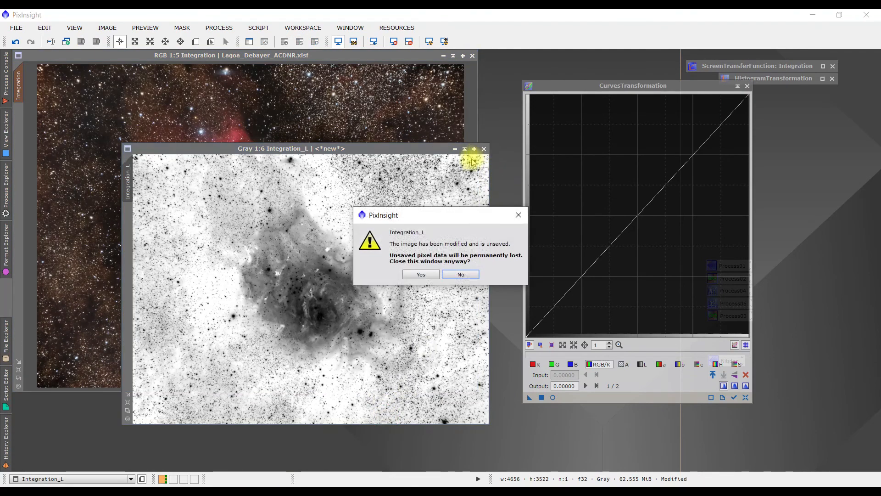
left_click(415, 275)
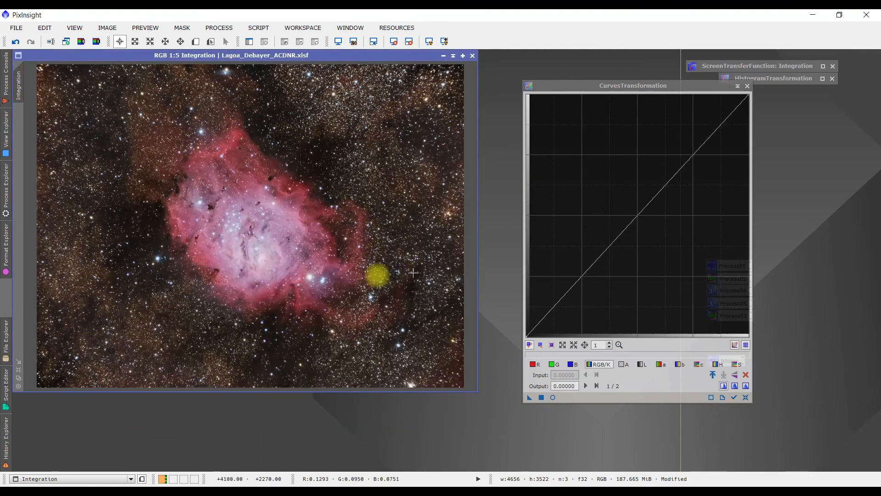
scroll(362, 269, "down", 2)
scroll(338, 267, "up", 1)
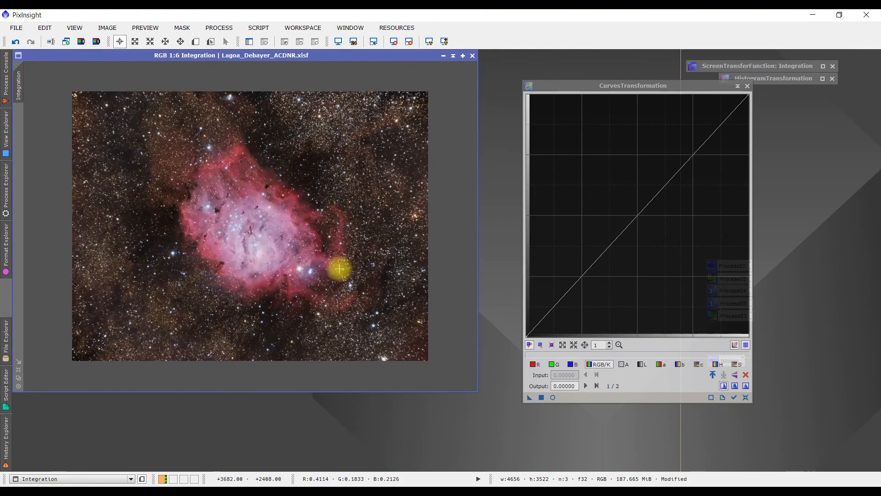
- Collapse CurvesTransformation and apply the saved processes Process04 and Process05 to the Integration image
left_click(737, 86)
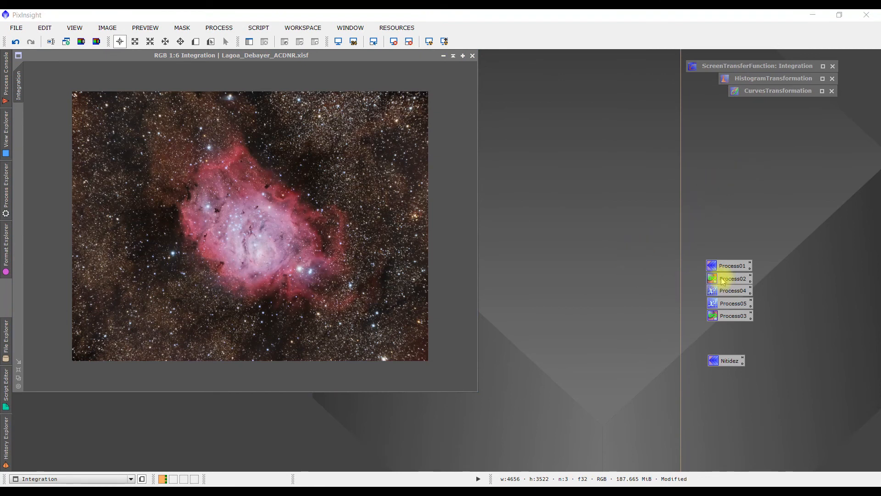
left_click_drag(721, 292, 337, 246)
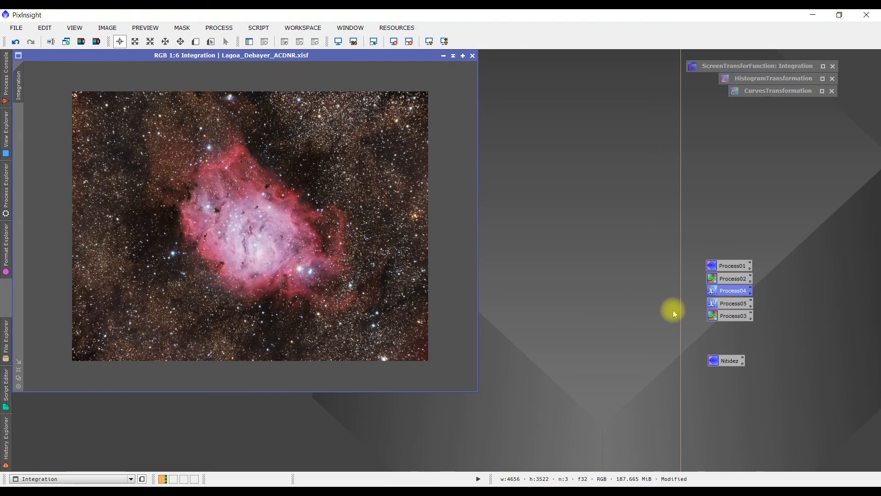
left_click_drag(720, 305, 347, 333)
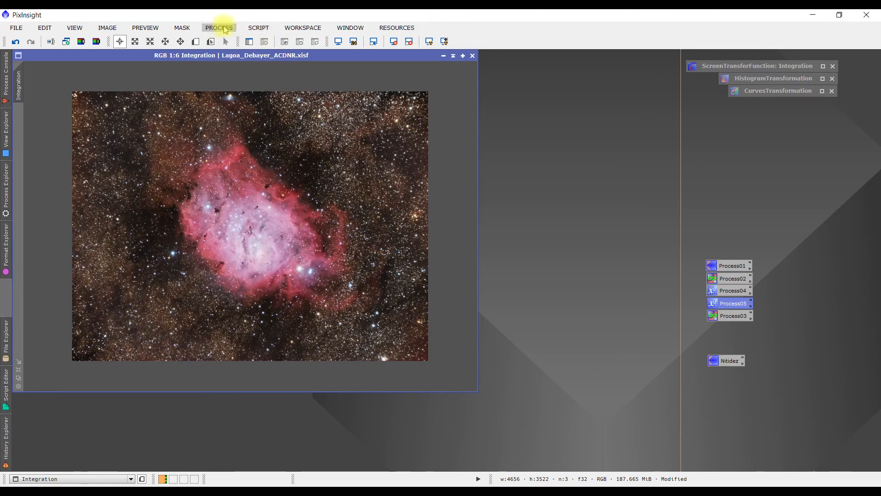
- Open the Annotation process and reset its settings to the defaults
left_click(252, 29)
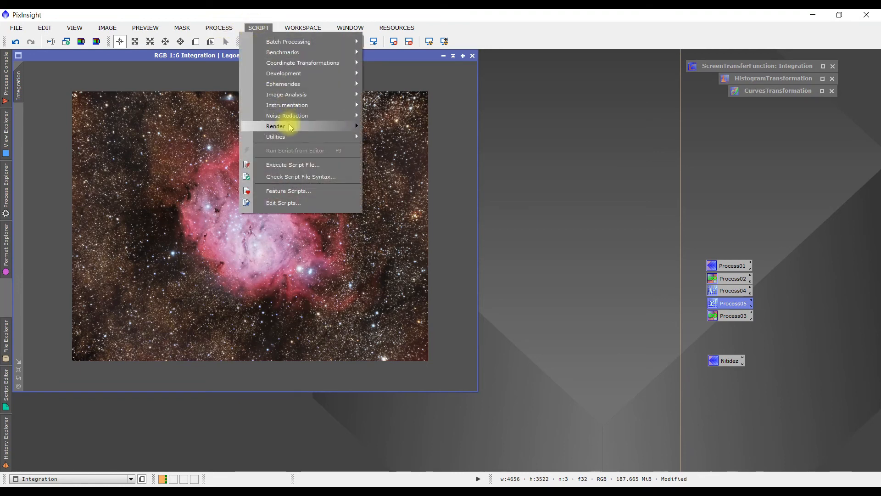
mouse_move(287, 125)
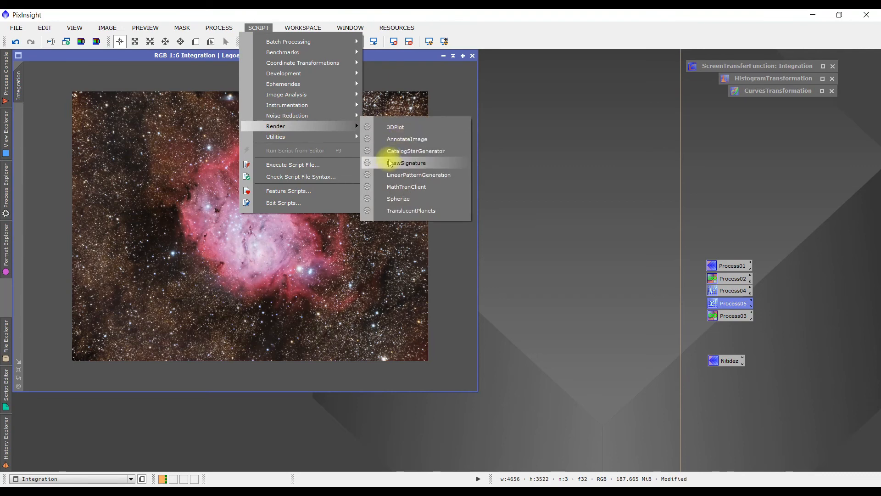
mouse_move(219, 28)
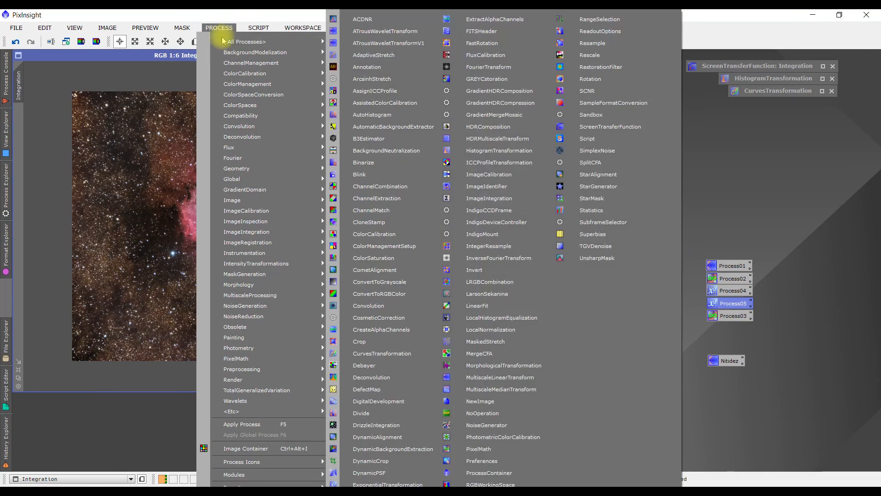
left_click(367, 67)
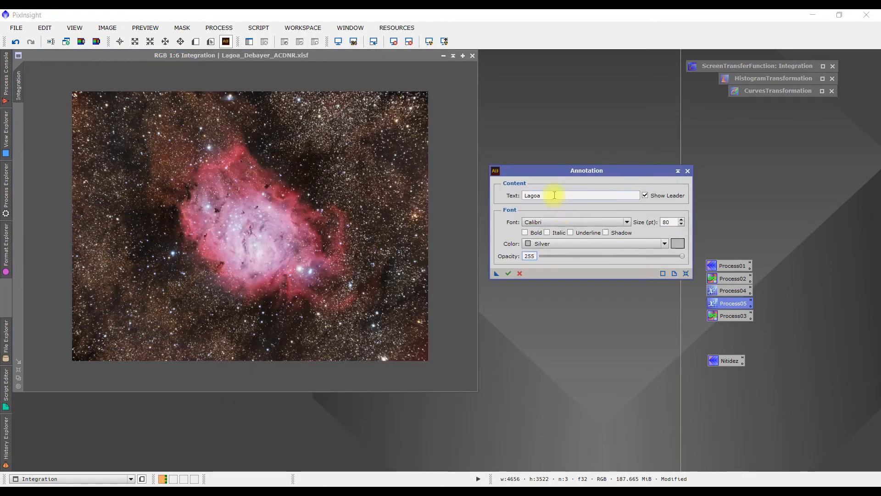
left_click_drag(554, 195, 502, 197)
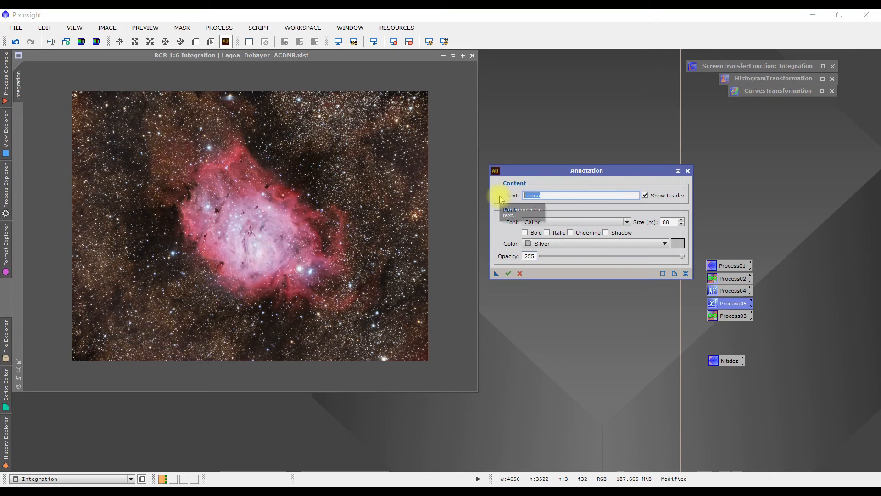
left_click(686, 273)
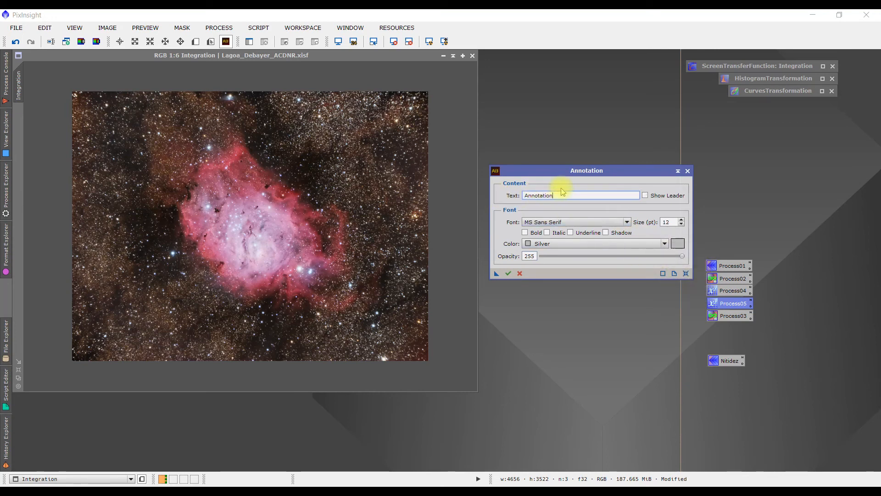
- Set the annotation text to "Copyright" followed by the author's full name, in Calibri at 70 pt
left_click_drag(557, 194, 519, 195)
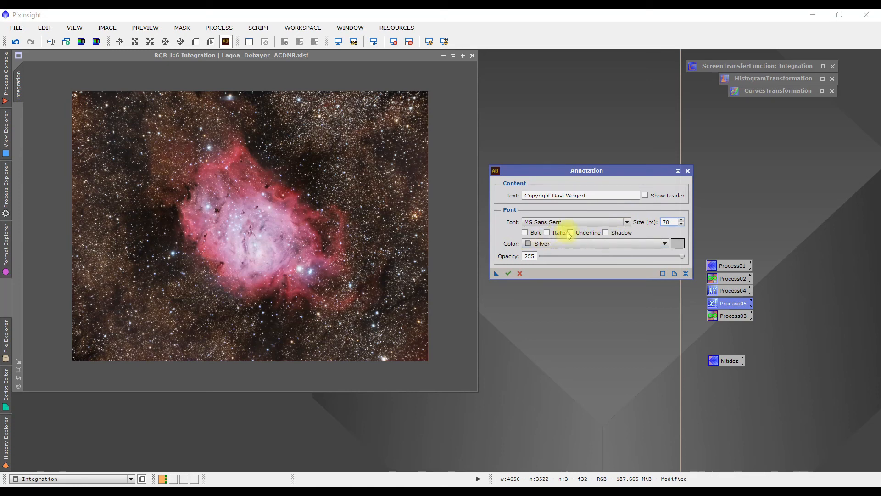
left_click(631, 223)
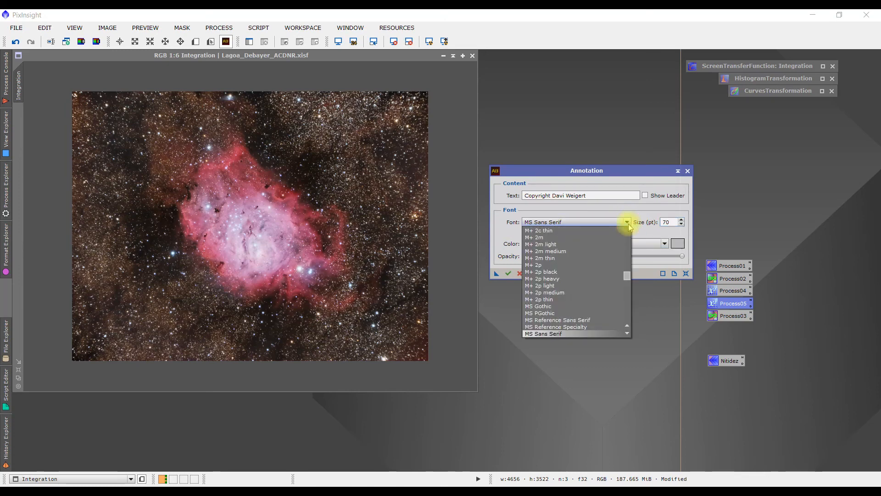
scroll(615, 271, "up", 10)
scroll(590, 278, "down", 3)
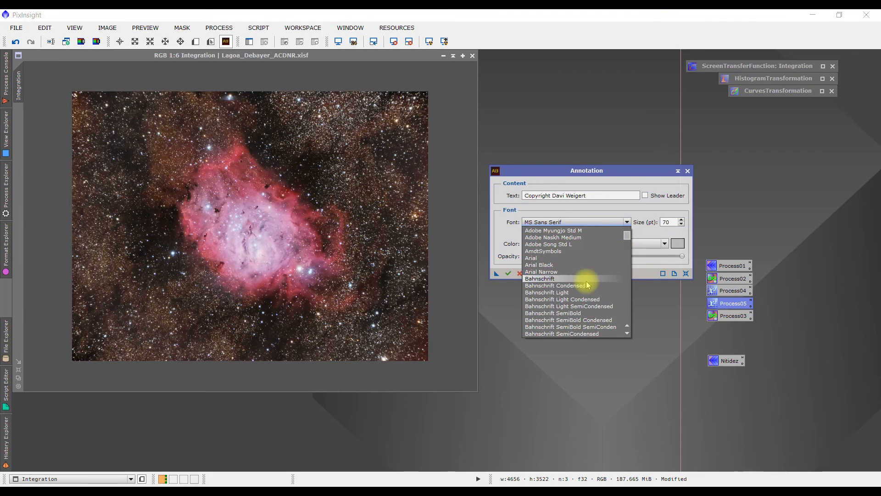
scroll(586, 284, "down", 5)
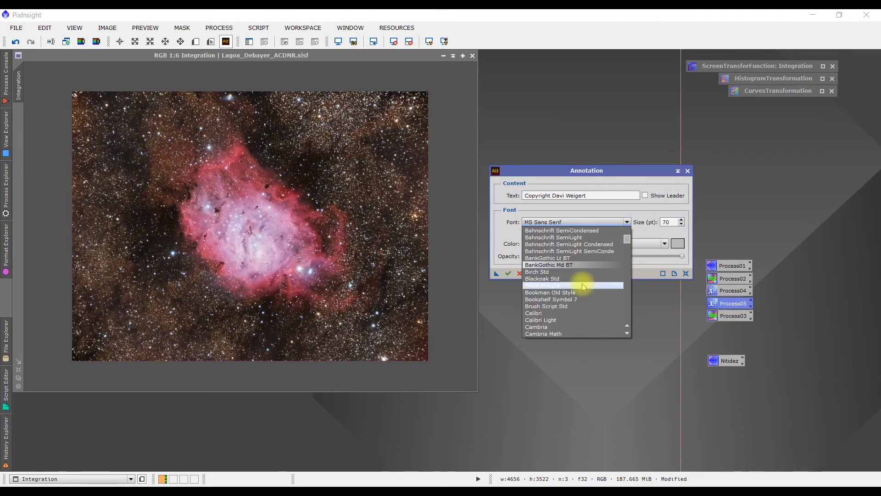
left_click(546, 313)
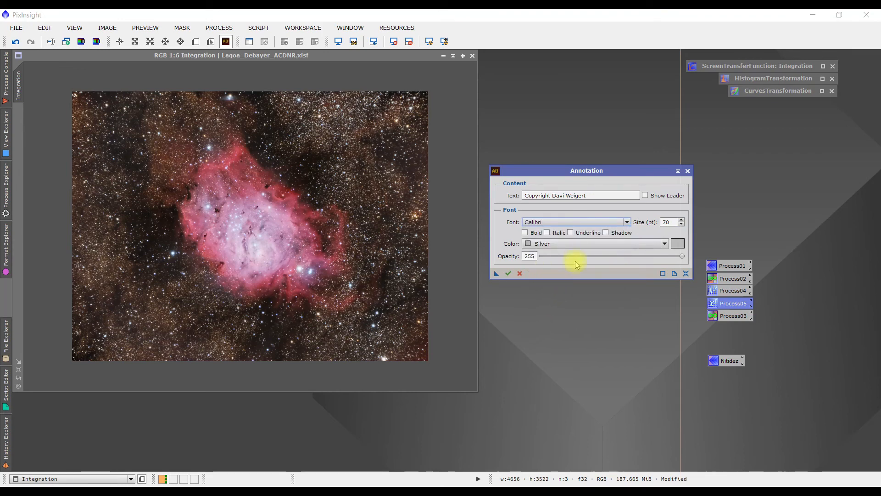
- Set the annotation text color to White
left_click(664, 243)
left_click(665, 244)
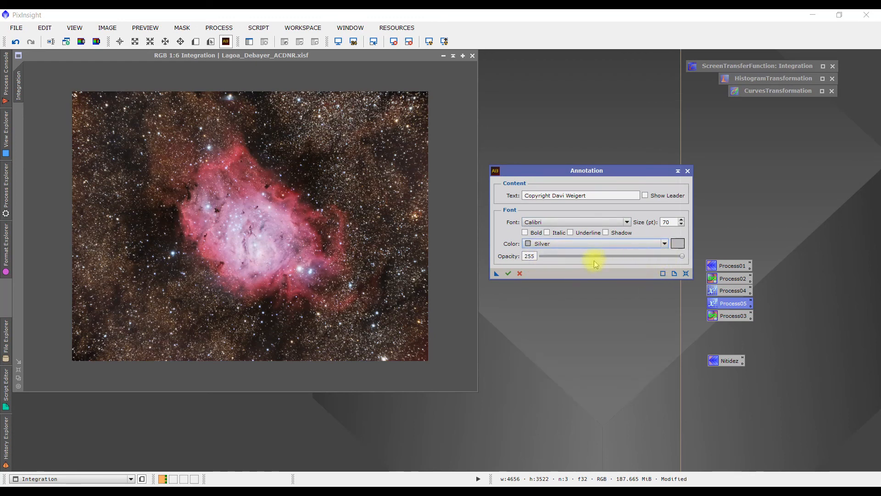
left_click(665, 244)
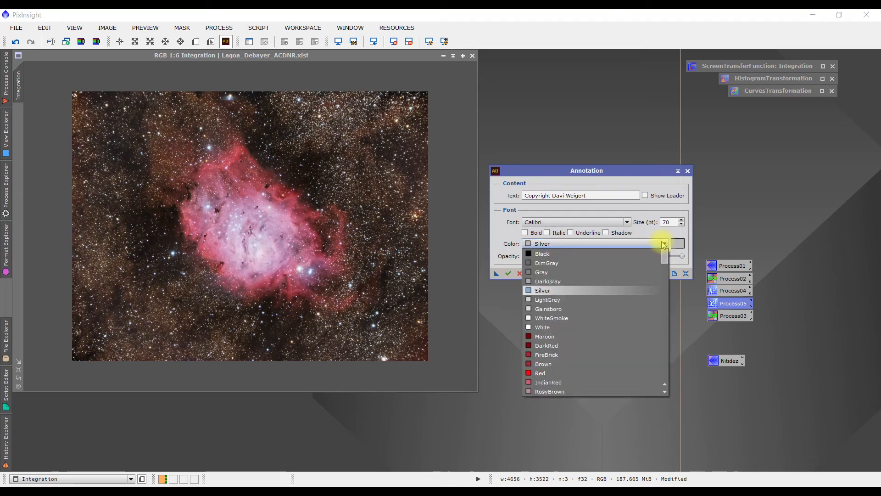
left_click(541, 327)
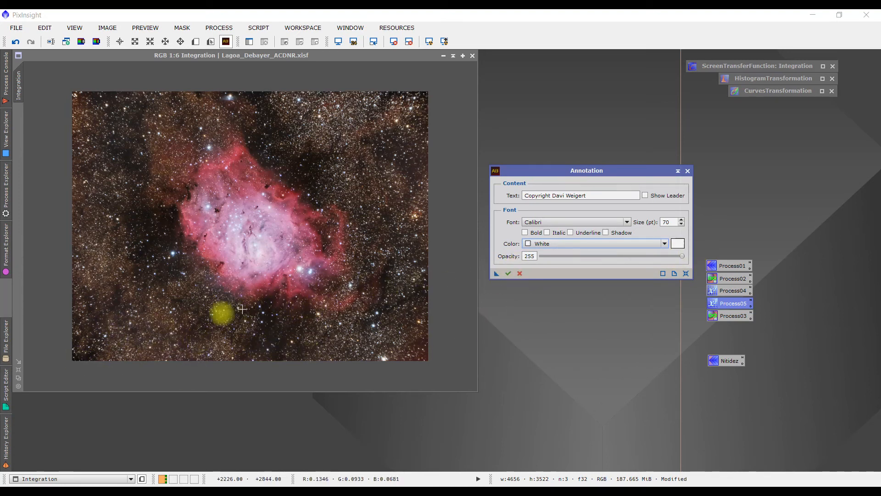
- Place the copyright annotation on the Integration image and position it in the picture's lower-left corner
left_click(97, 347)
left_click_drag(114, 350, 112, 132)
mouse_move(115, 107)
left_mouse_down()
mouse_move(315, 131)
mouse_move(338, 357)
mouse_move(95, 352)
left_mouse_up()
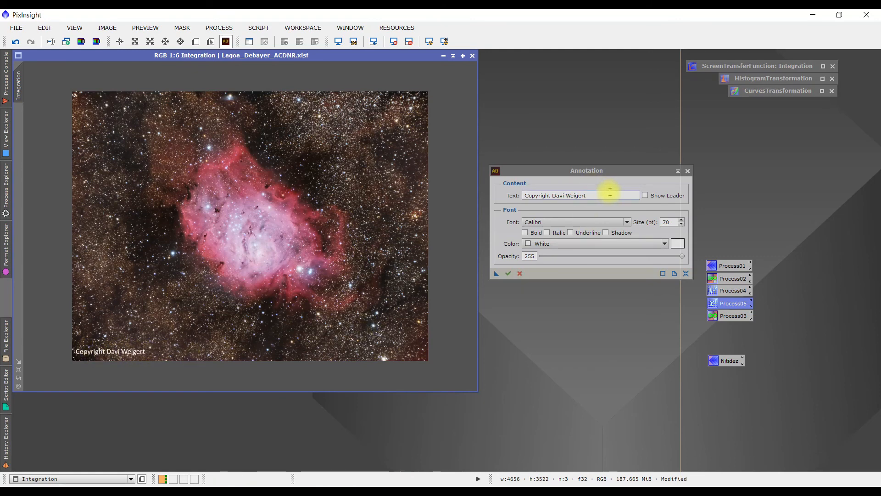
left_click_drag(108, 354, 110, 306)
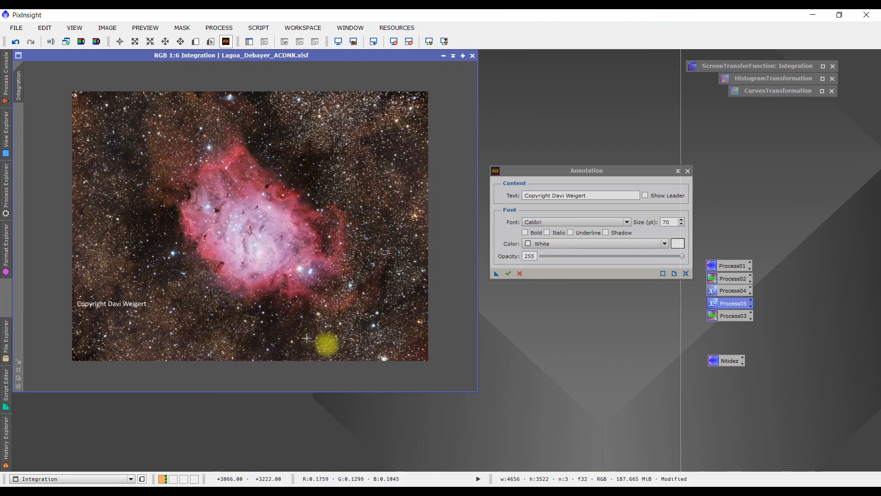
left_click_drag(108, 304, 107, 352)
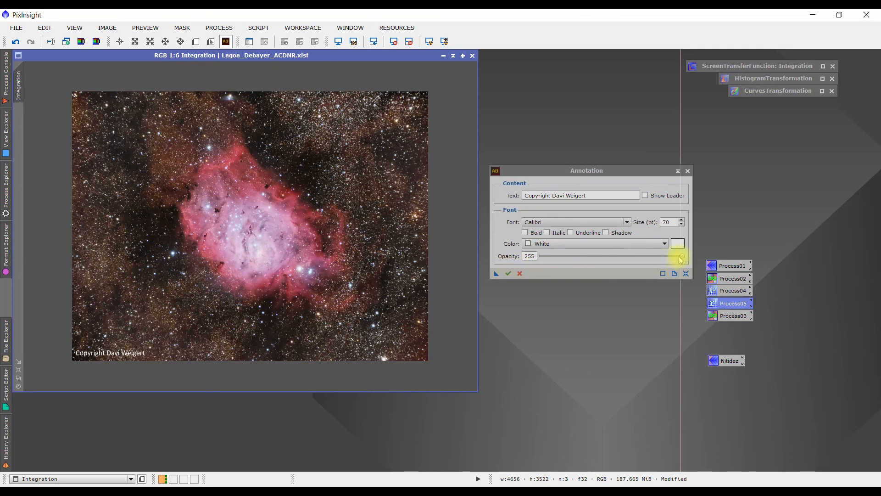
- Lower the copyright annotation's opacity to 233 and apply it to the image
left_click_drag(684, 256, 655, 257)
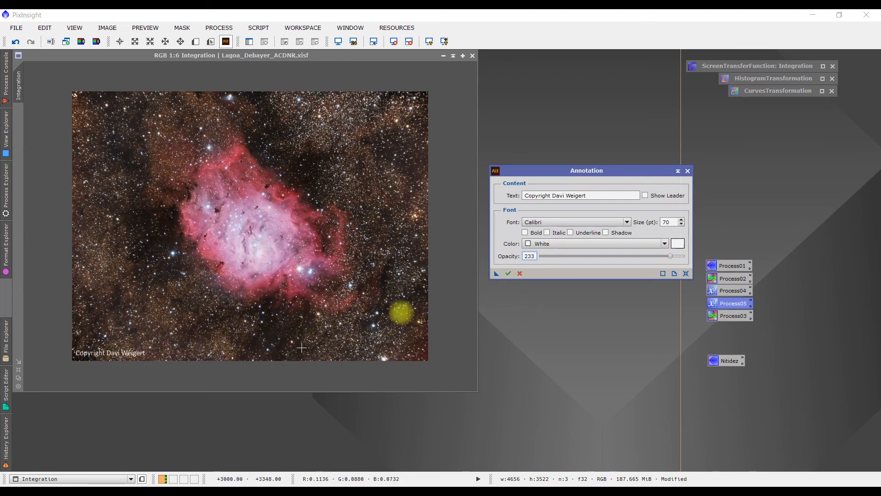
left_click(509, 274)
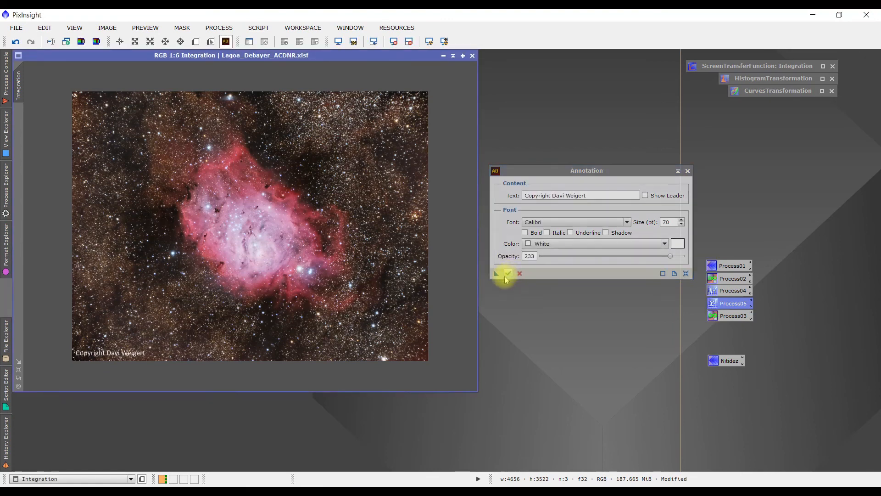
- Examine the nebula's core, its dark structures and the surrounding stars in the finished image at several magnifications
scroll(253, 234, "up", 6)
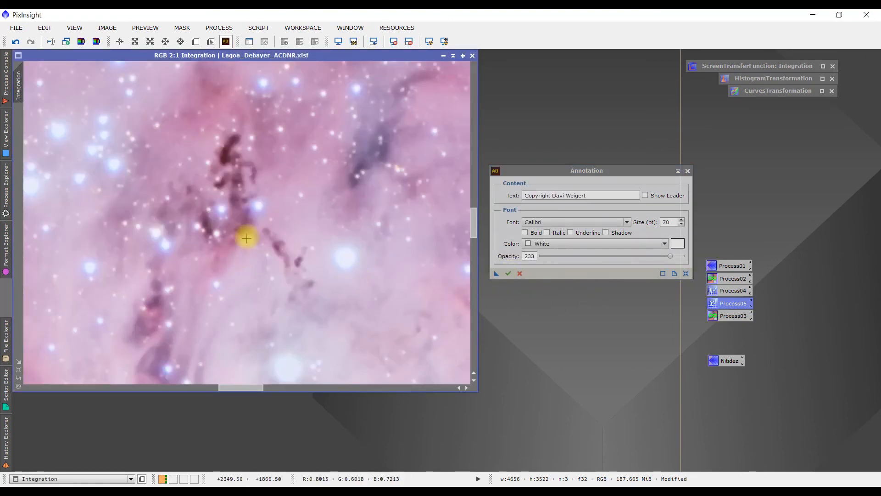
scroll(250, 235, "down", 4)
scroll(251, 232, "up", 1)
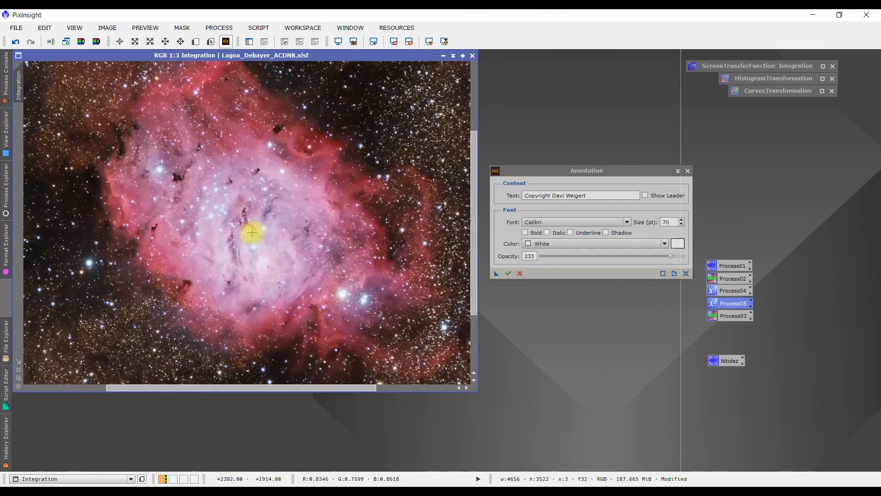
scroll(252, 232, "up", 2)
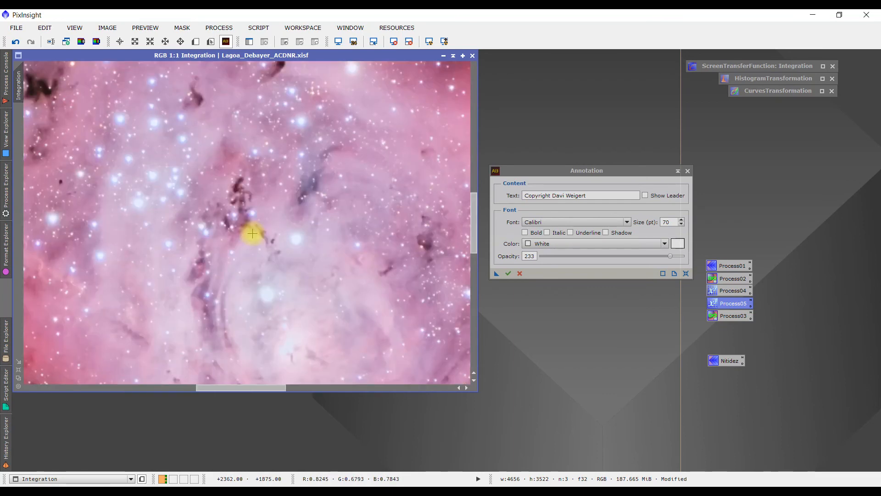
scroll(272, 237, "down", 2)
scroll(272, 236, "up", 3)
scroll(272, 235, "down", 2)
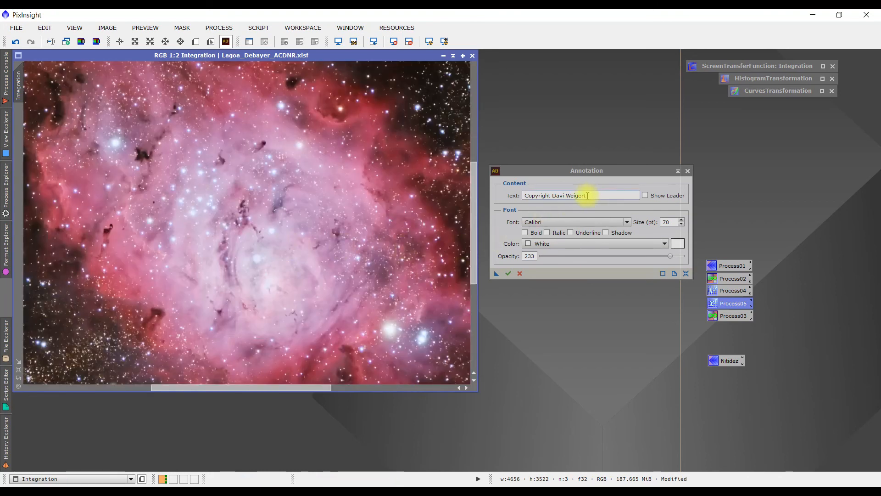
scroll(266, 234, "up", 2)
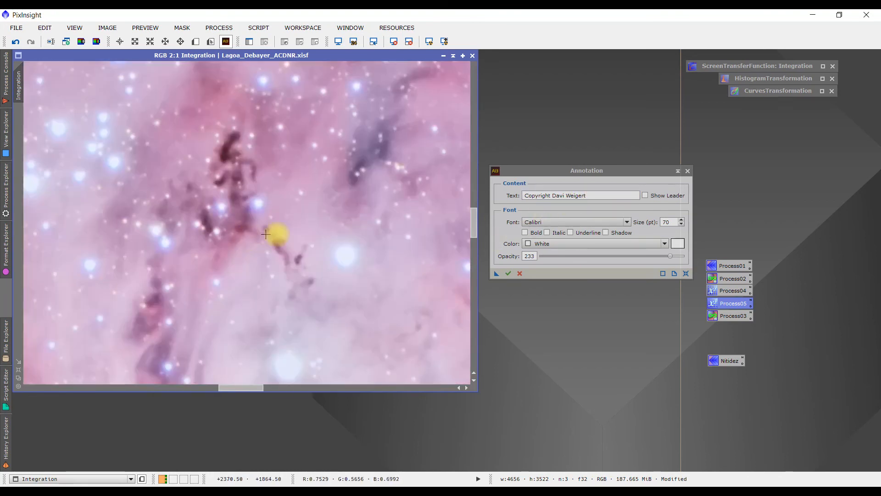
- Change the annotation text to "Hourglass Nebula" and enable its leader line
left_click(584, 195)
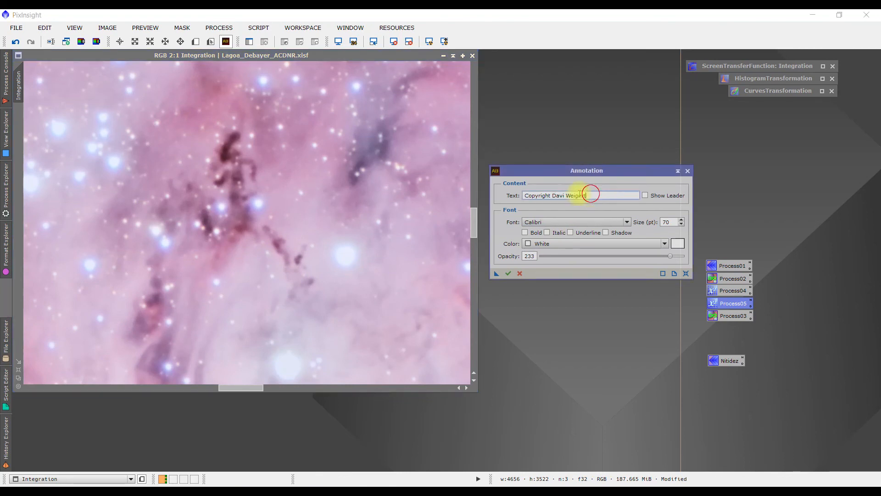
left_click_drag(583, 195, 491, 192)
type("Hourglass Nebula")
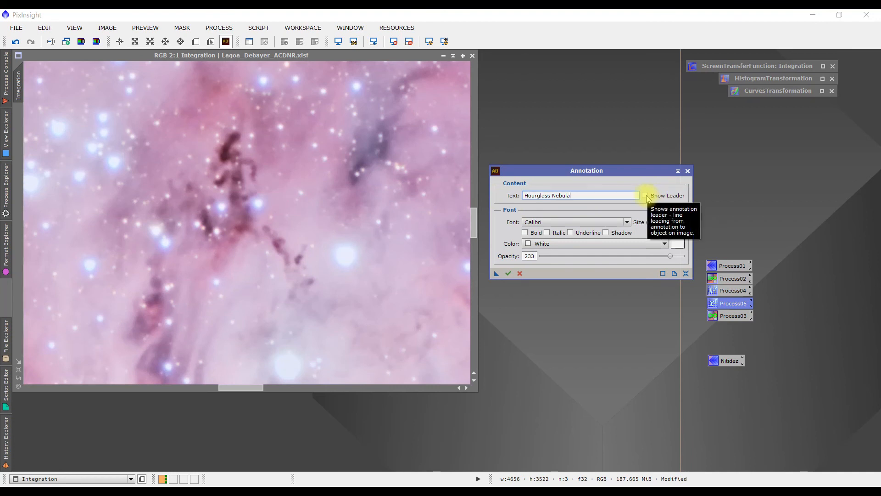
left_click(646, 196)
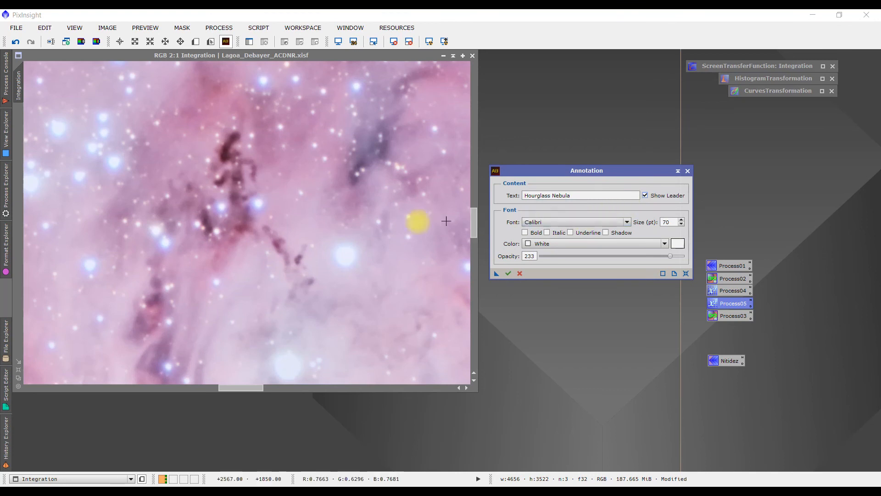
- Place the Hourglass Nebula label beyond the nebula's right edge and point its leader at the dark structures in the bright core
scroll(415, 222, "down", 2)
left_click_drag(414, 158, 363, 187)
left_click(371, 141)
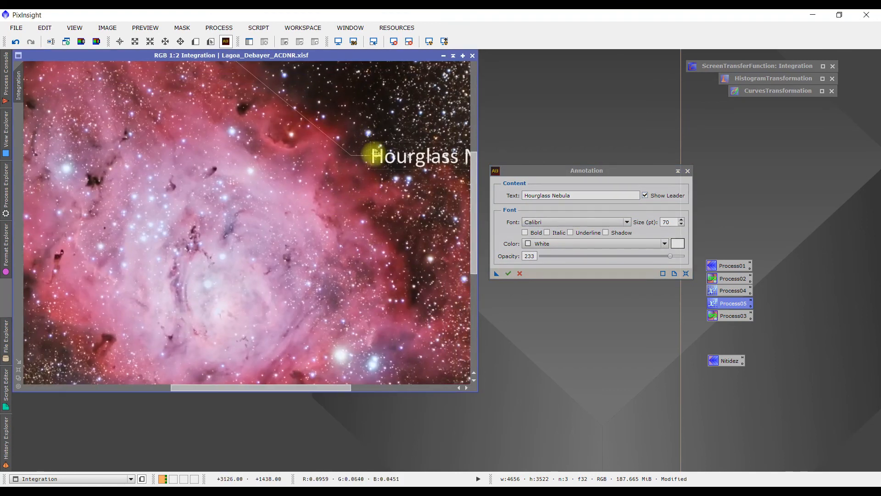
mouse_move(385, 196)
left_mouse_down()
mouse_move(295, 236)
mouse_move(345, 291)
left_mouse_up()
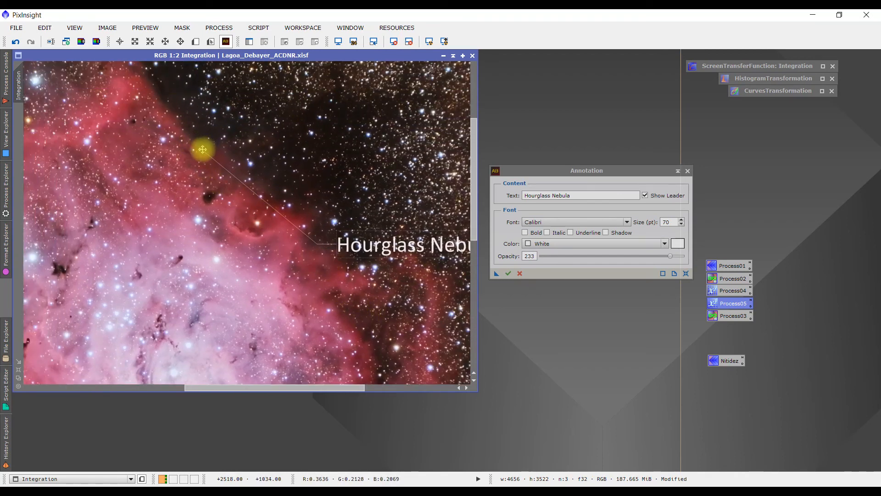
mouse_move(202, 149)
left_mouse_down()
mouse_move(197, 226)
mouse_move(229, 298)
mouse_move(220, 326)
mouse_move(262, 252)
mouse_move(216, 264)
left_mouse_up()
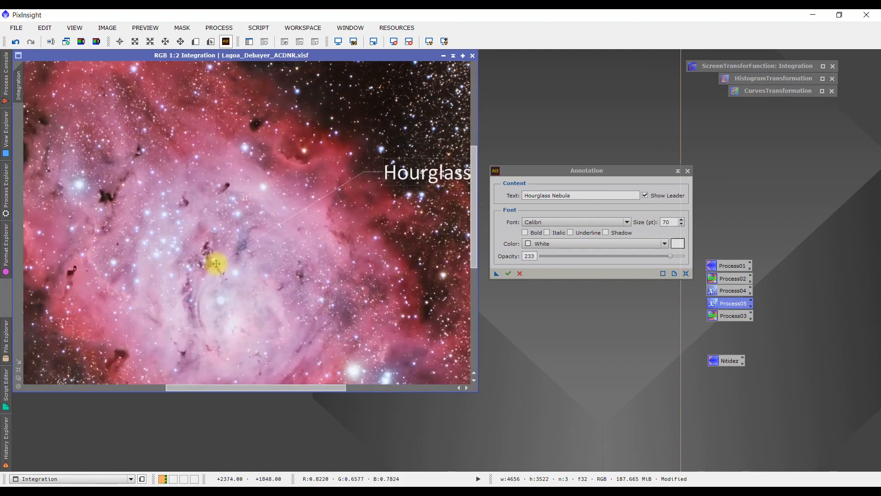
left_click_drag(216, 261, 216, 259)
left_click_drag(407, 232, 308, 233)
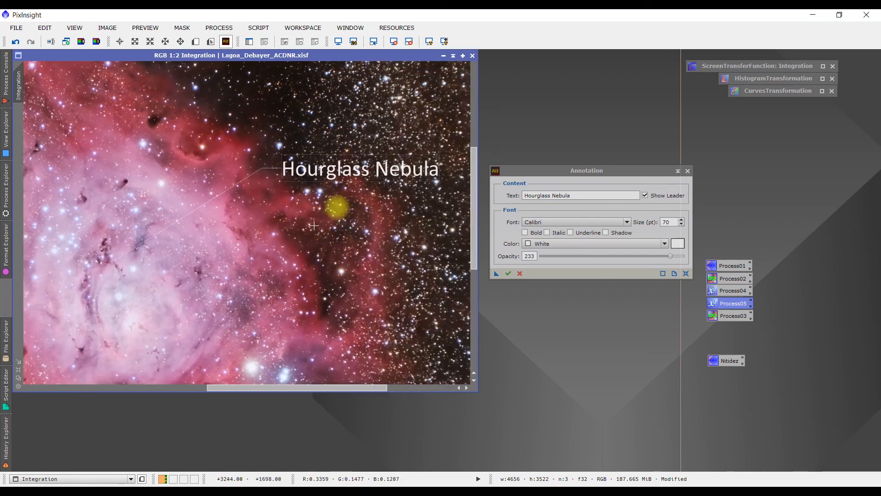
scroll(345, 203, "down", 1)
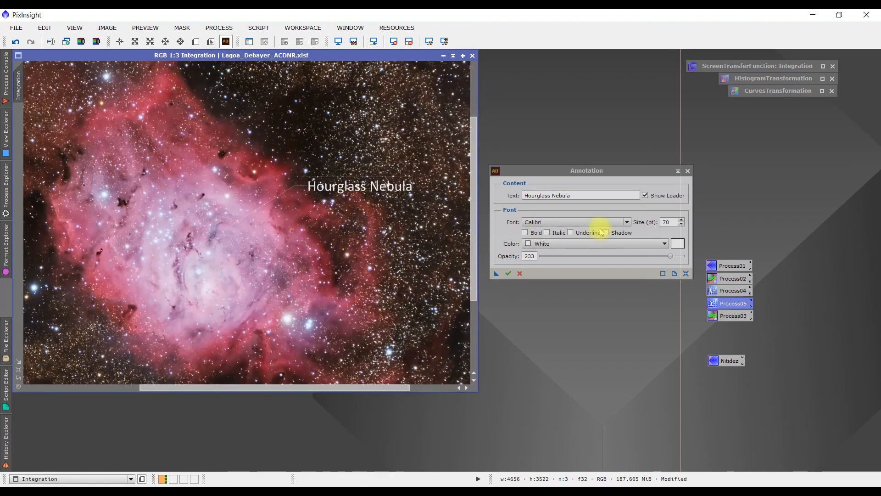
- Reduce the Hourglass Nebula label's font size to 48 pt, apply it to the image and close the annotation tool
double_click(668, 222)
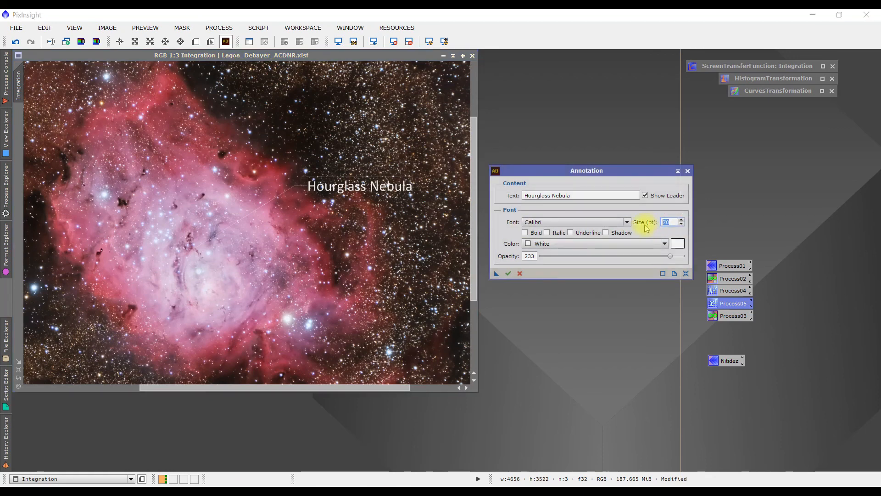
type("60")
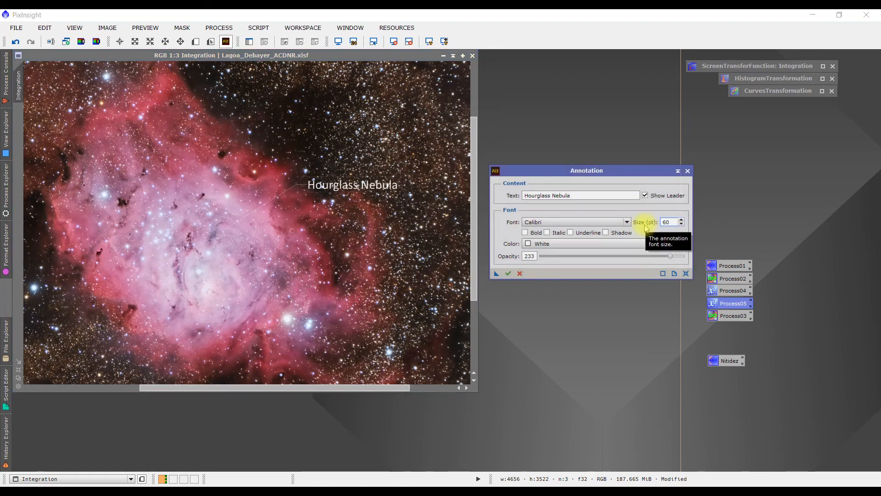
scroll(429, 282, "down", 2)
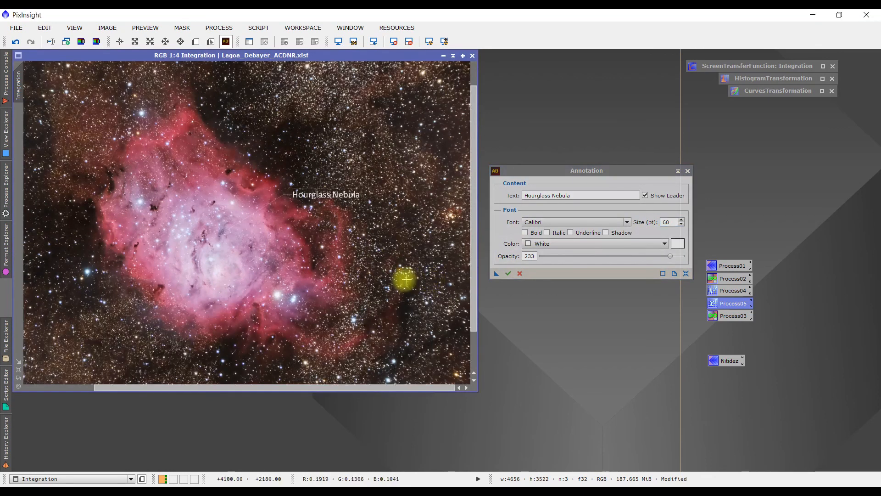
left_click(660, 223)
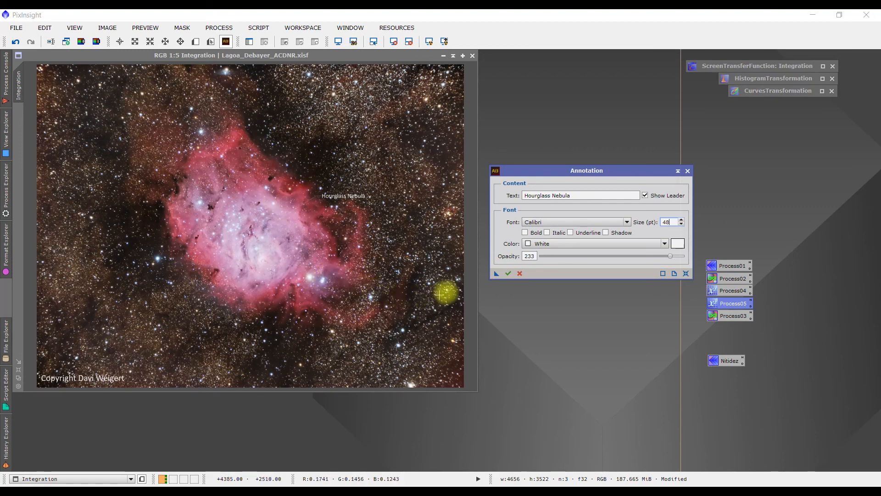
left_click(509, 274)
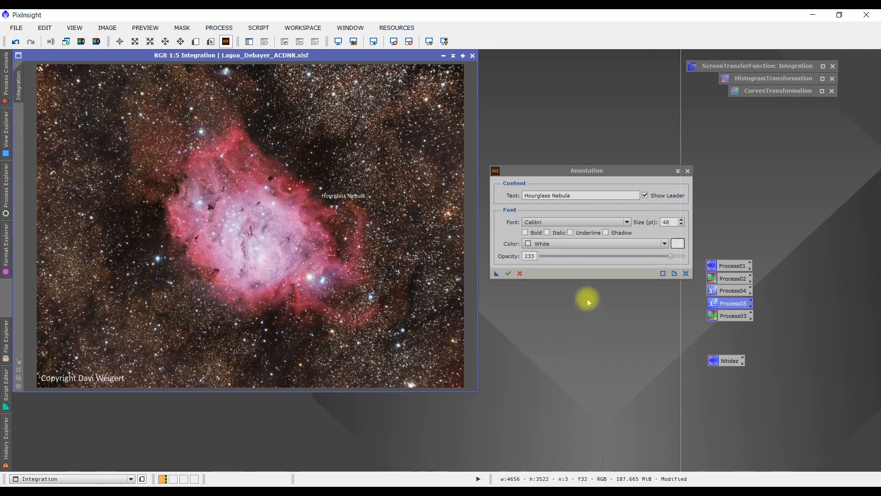
left_click(520, 274)
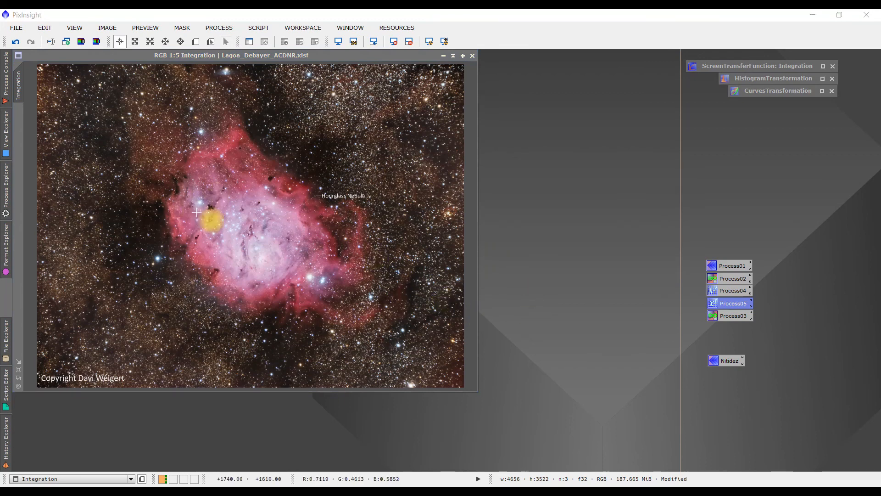
- Save the annotated image as a TIFF file named Lagoa_M8 in 16-bit unsigned integer format
left_click(16, 29)
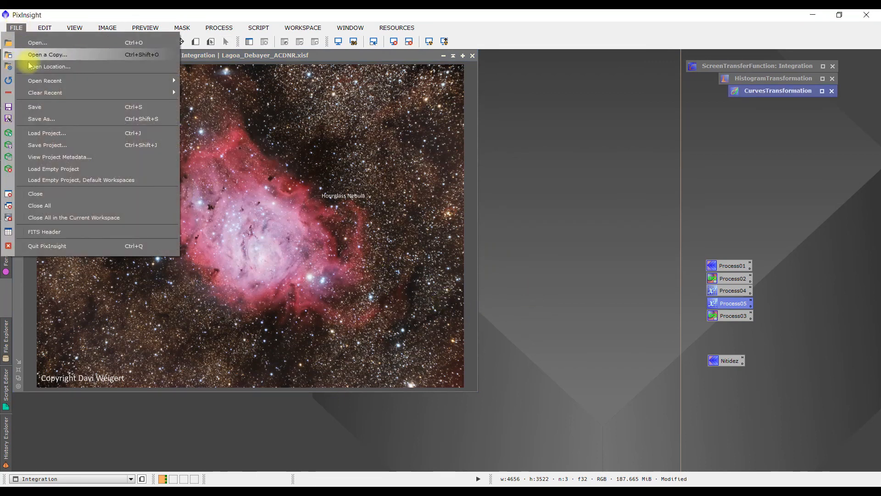
left_click(44, 121)
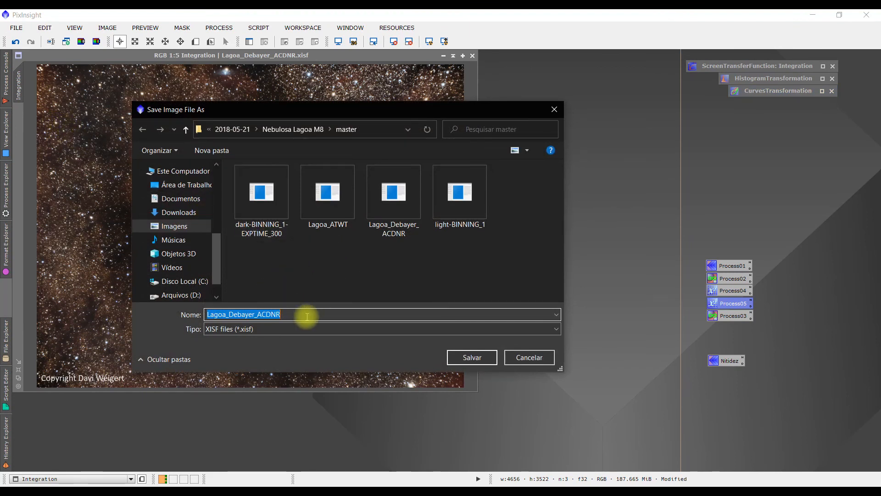
left_click(299, 330)
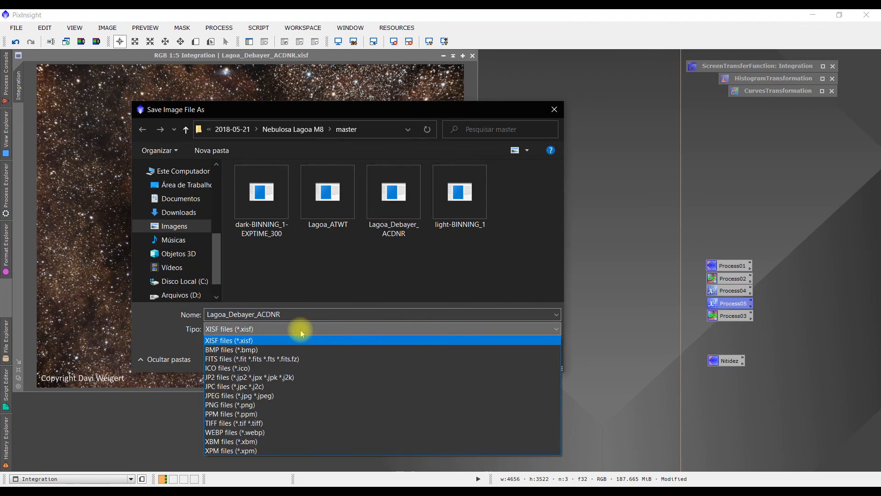
left_click(243, 423)
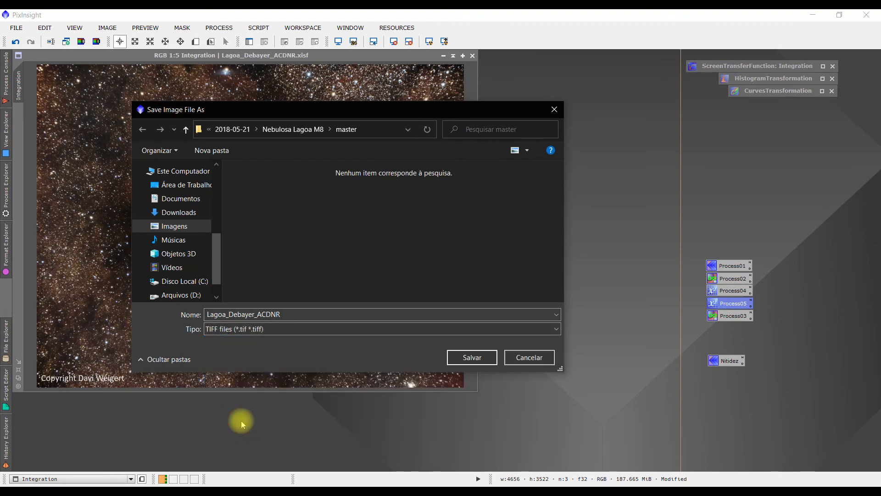
double_click(295, 313)
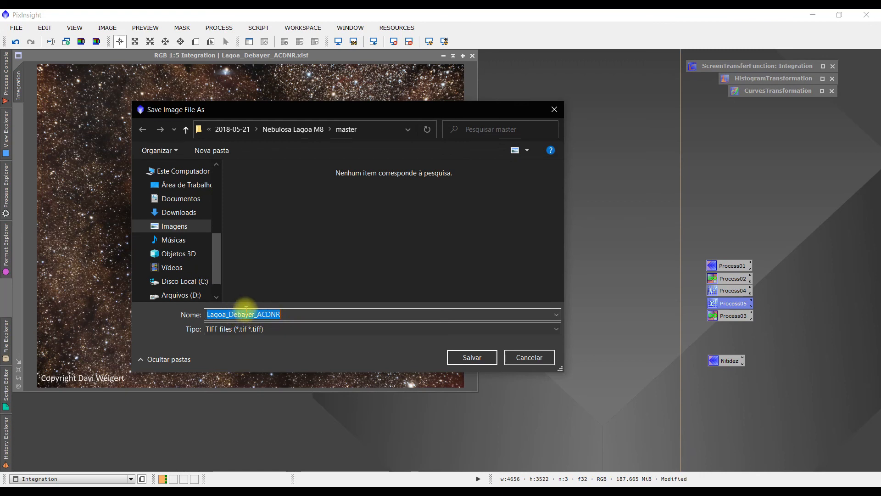
left_click_drag(285, 315, 229, 315)
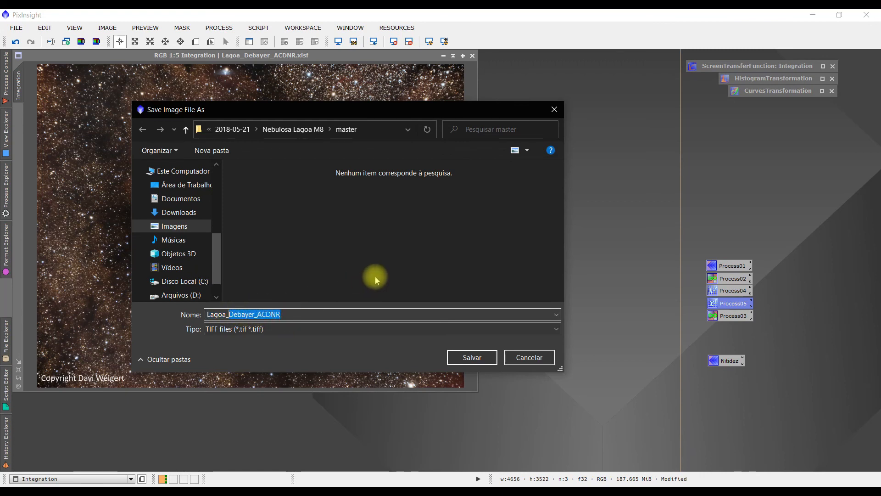
type("M8")
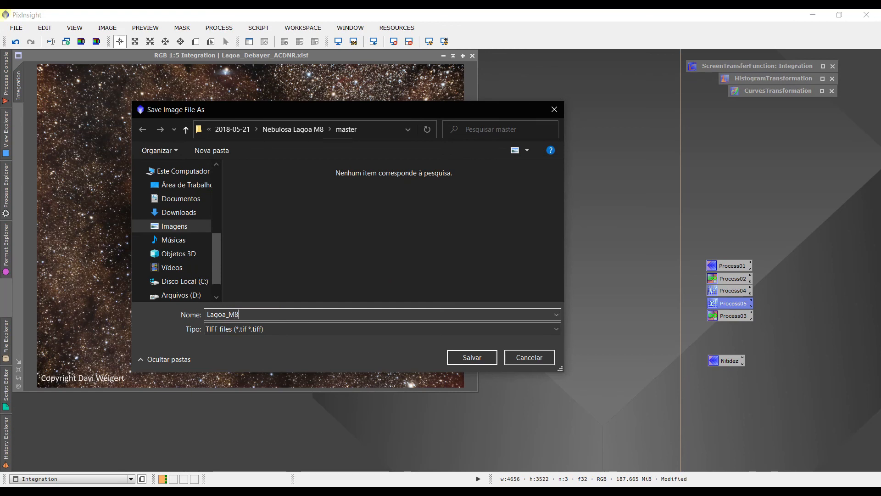
left_click(471, 358)
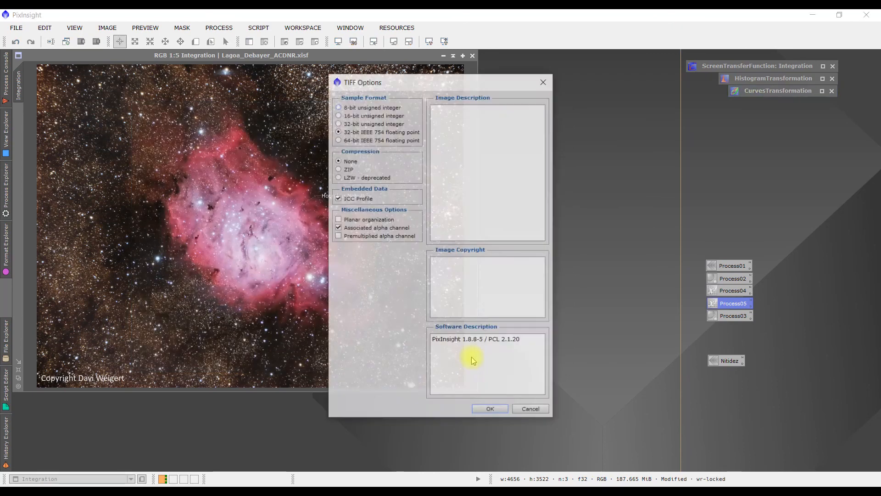
left_click(338, 115)
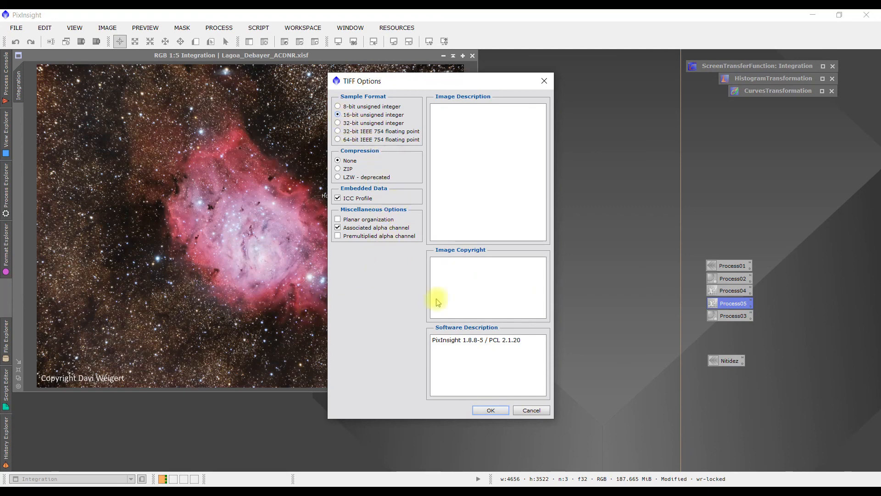
left_click(487, 410)
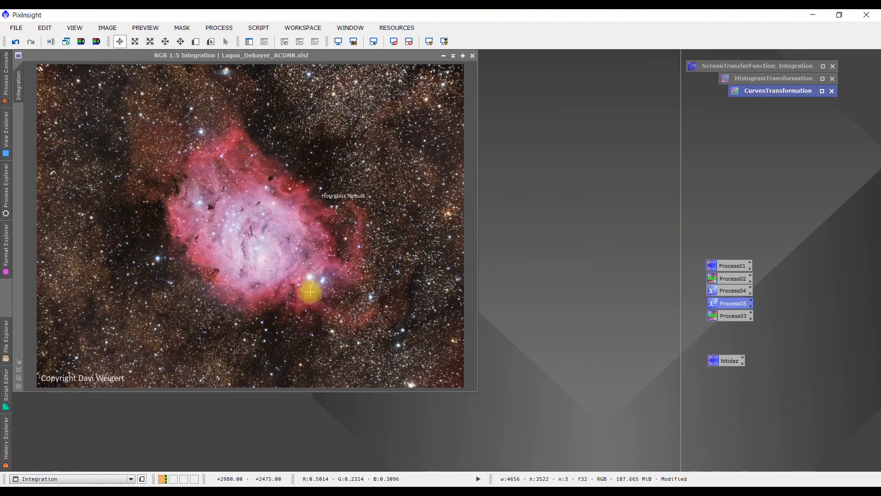
- Undo the Hourglass Nebula annotation on the image
left_click(16, 29)
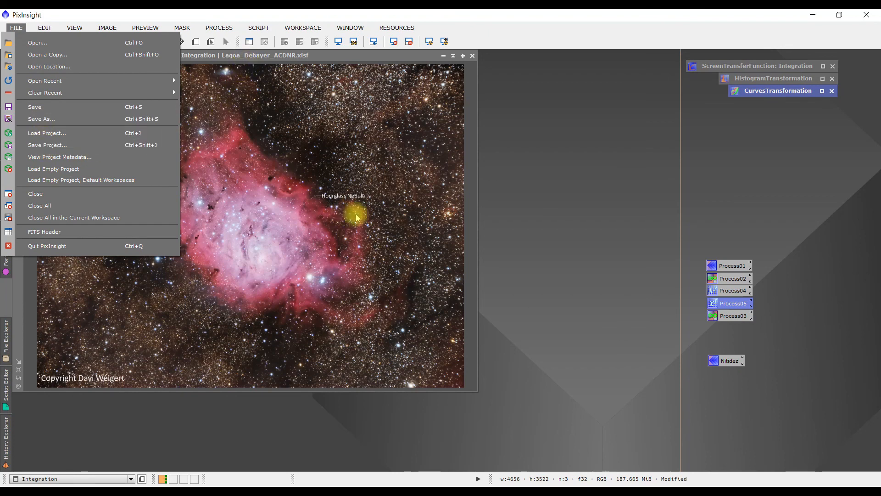
left_click(356, 202)
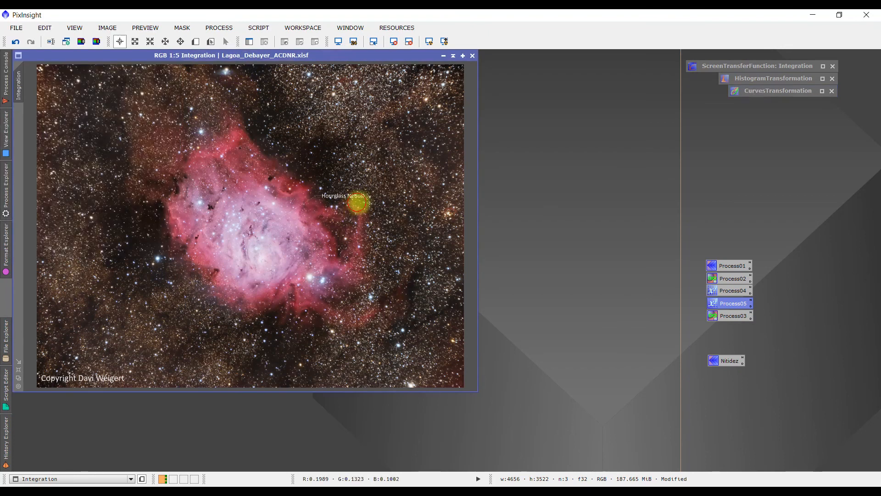
left_click(17, 43)
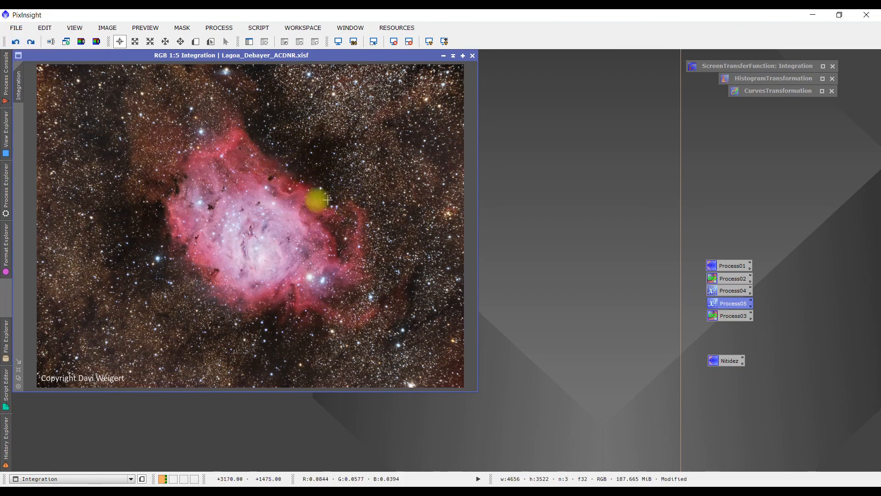
- Save a copy of the copyright-annotated nebula image in the master folder as a JPEG file named Lagoa_M8
left_click(16, 27)
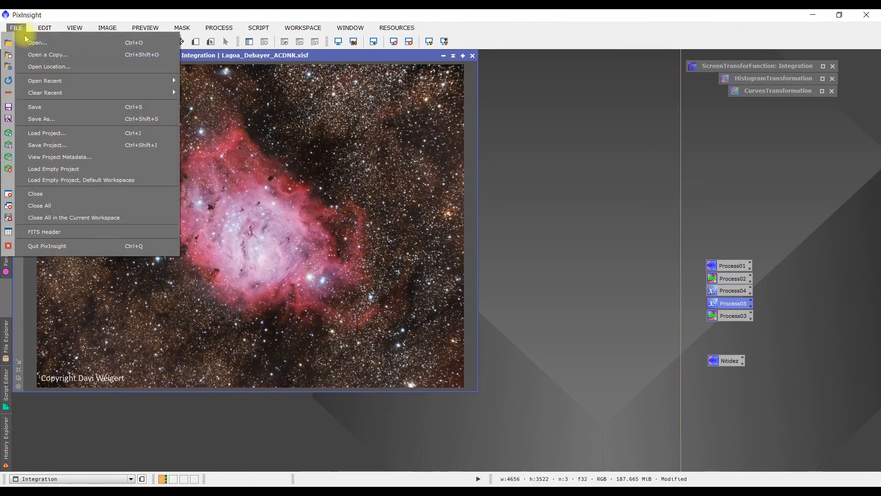
key("ctrl+shift+s")
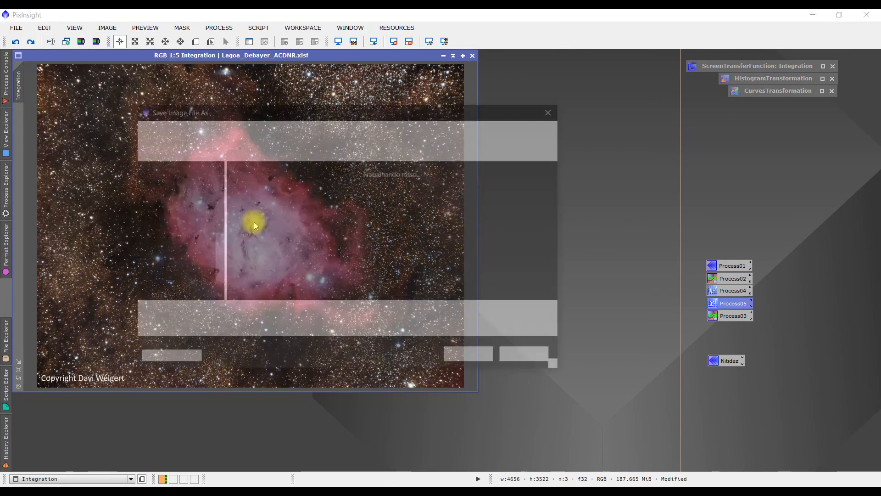
left_click(260, 329)
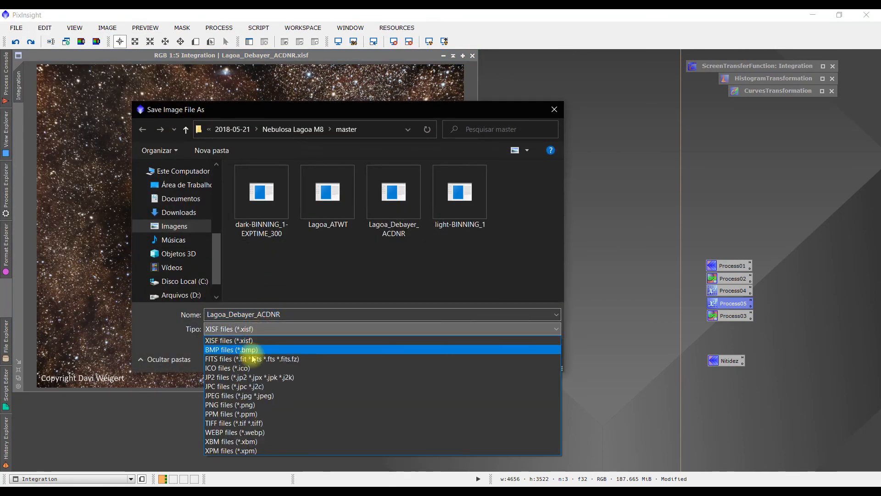
left_click(240, 395)
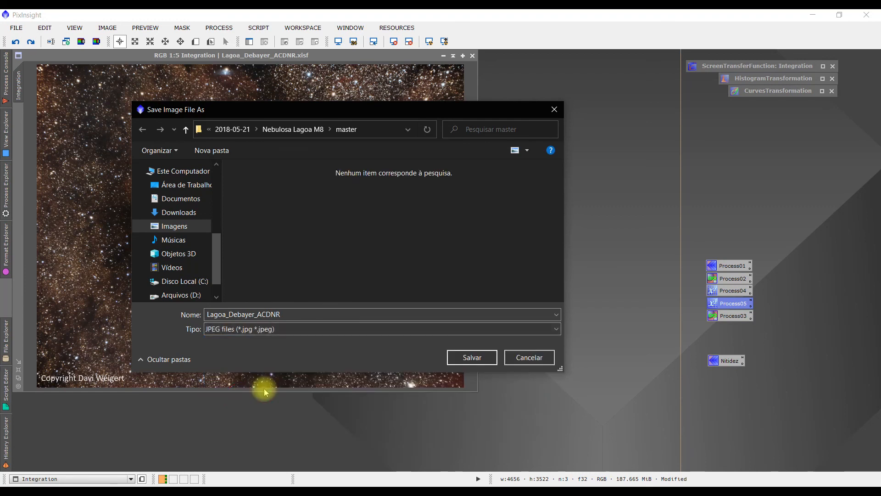
double_click(299, 314)
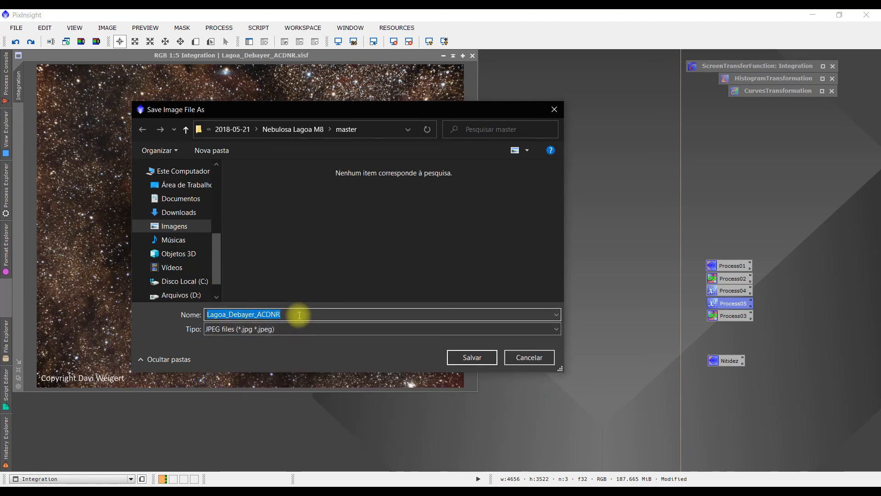
left_click(298, 315)
key("BackSpace")
key("BackSpace")
key("BackSpace")
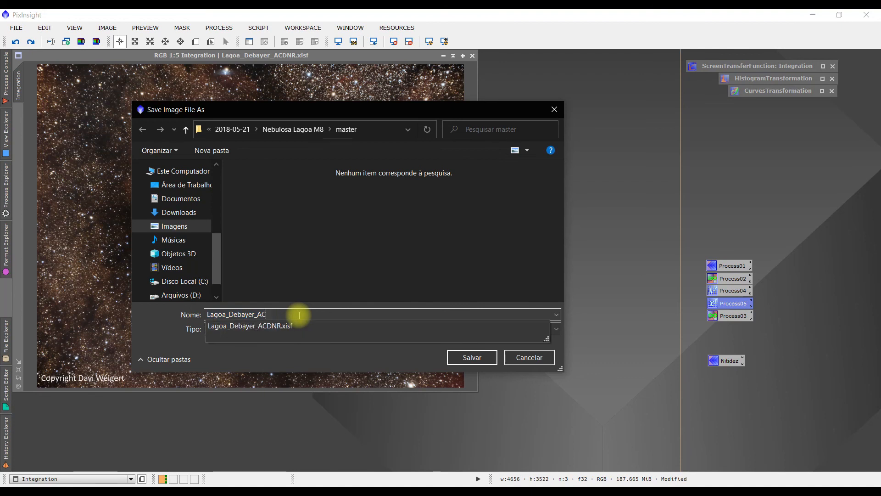
key("BackSpace")
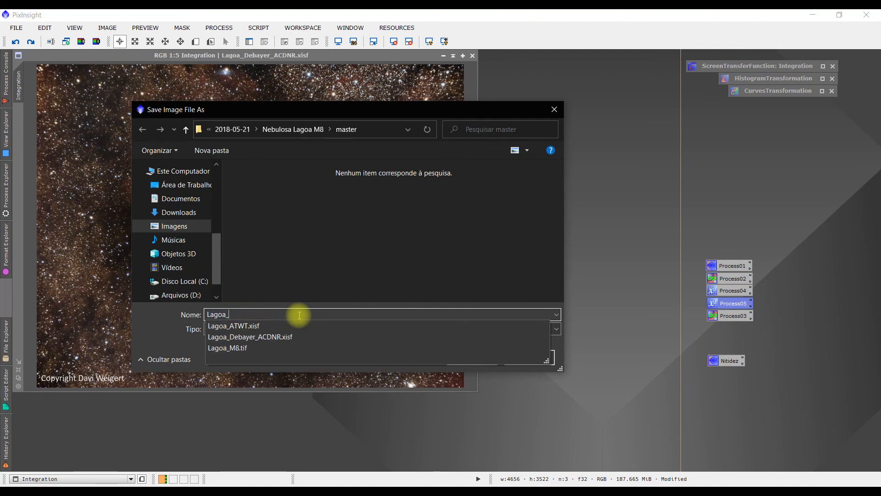
type("M8")
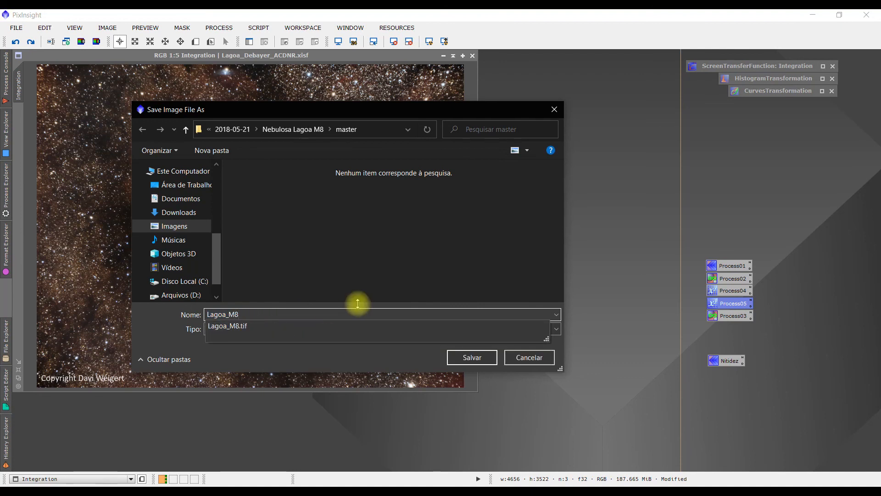
left_click(340, 360)
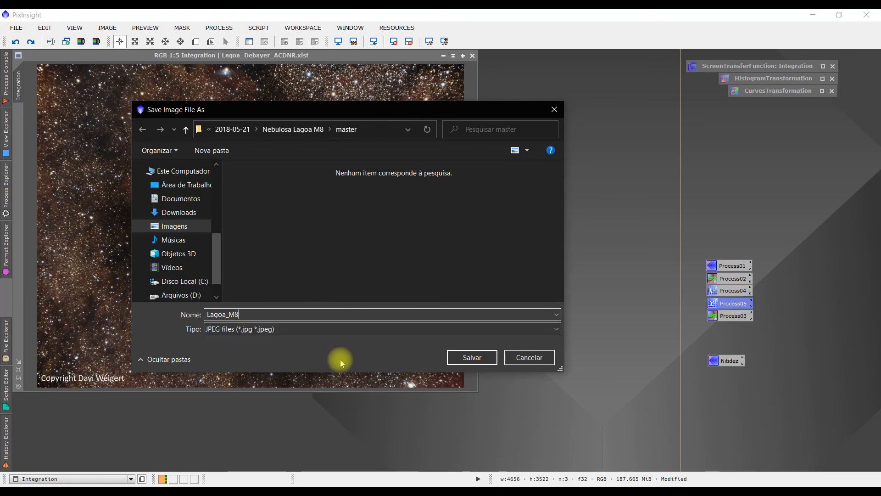
left_click(471, 361)
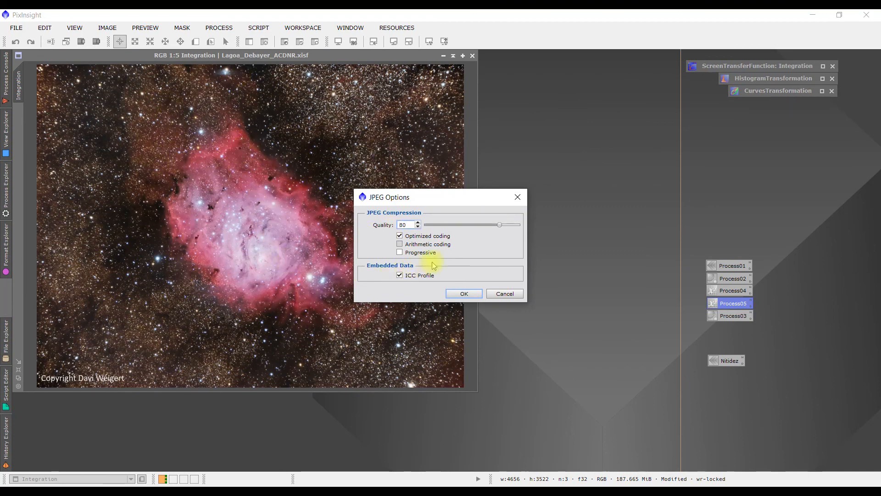
- Set the JPEG compression quality to about 87, keeping optimized coding and the embedded ICC profile, and complete the export
left_click_drag(500, 226, 518, 225)
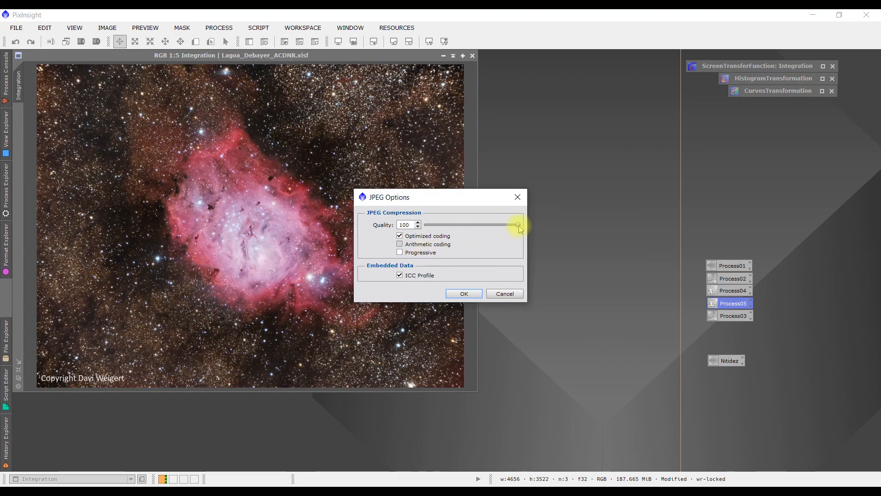
left_click_drag(519, 229, 513, 229)
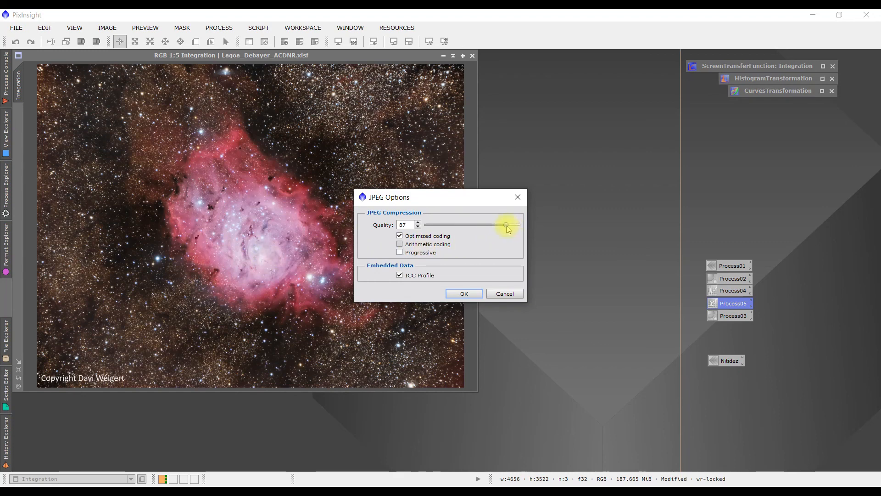
left_click(465, 294)
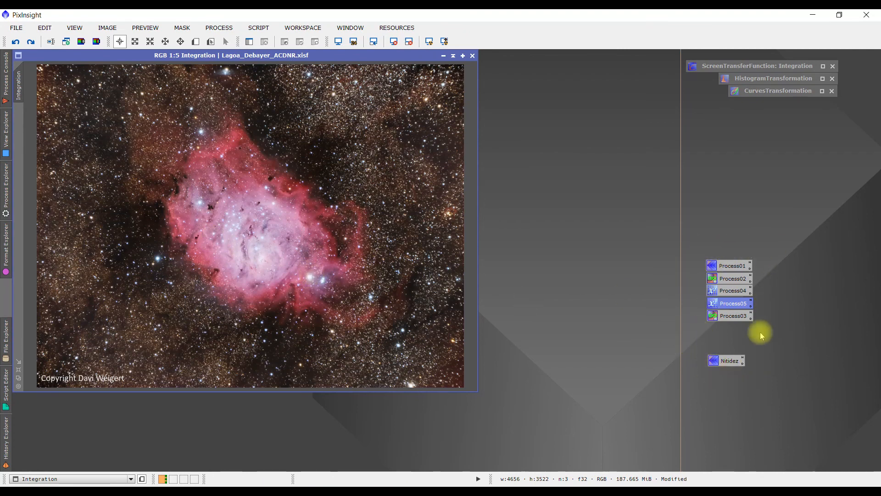
- Save the workspace's process icons to a file named Teste, accepting that it has no module description
right_click(638, 232)
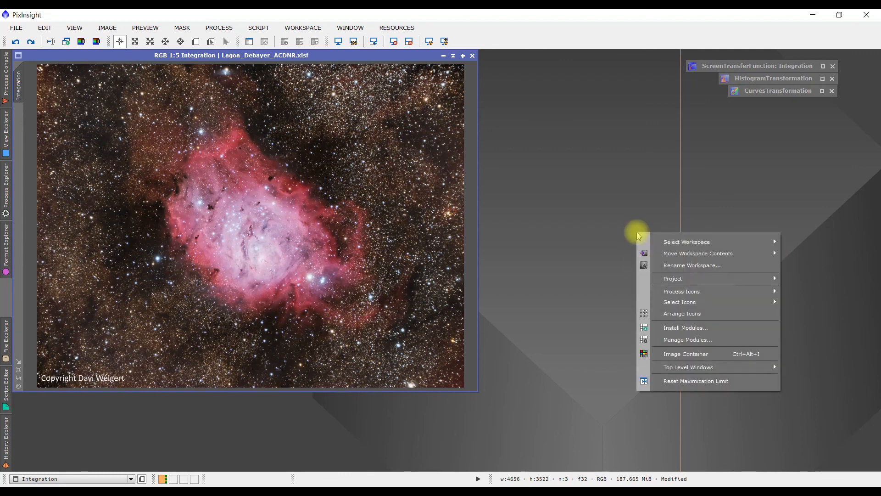
mouse_move(670, 290)
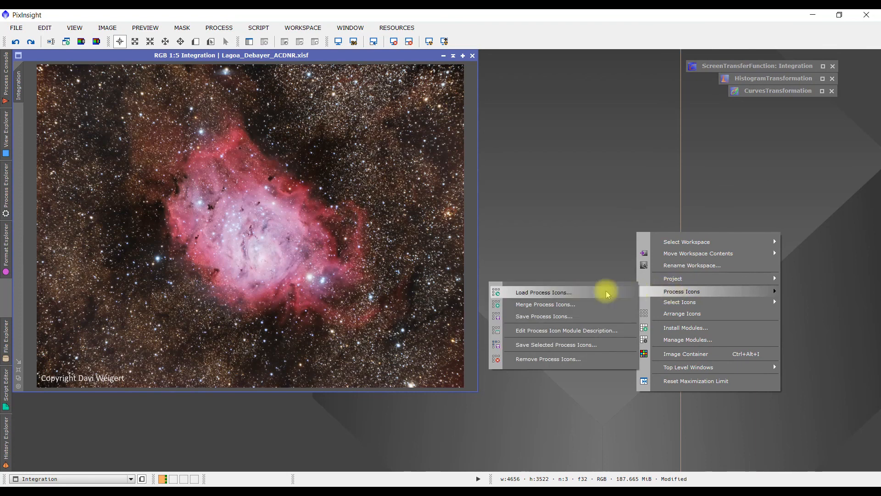
left_click(538, 317)
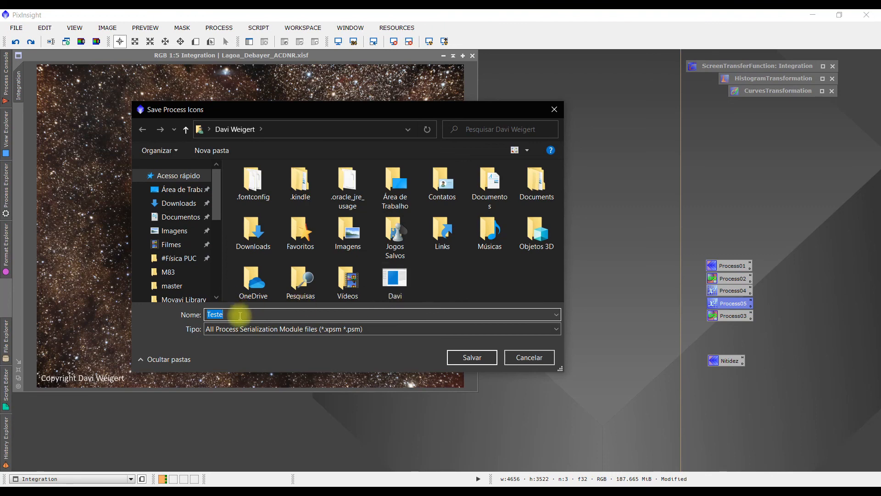
left_click(480, 360)
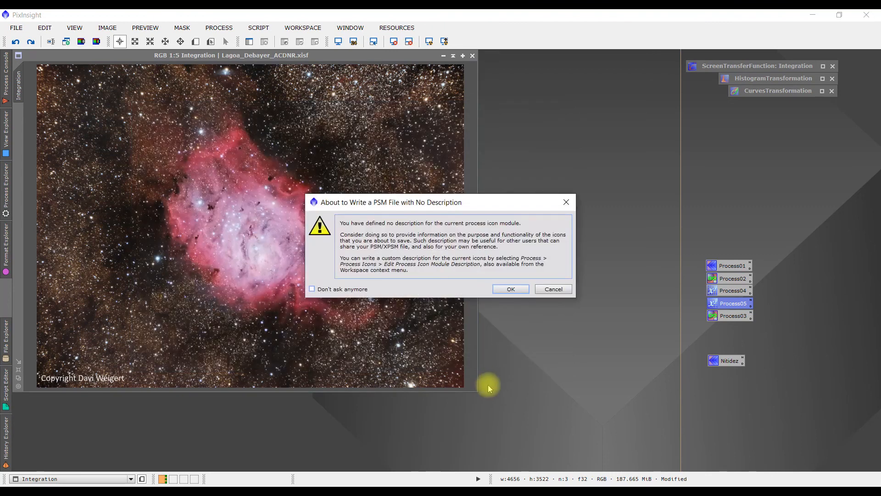
left_click(512, 289)
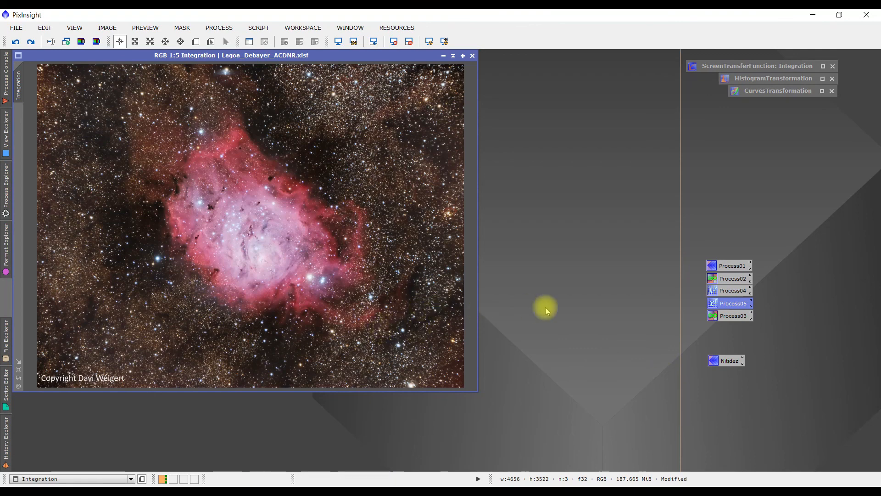
- Load the older personal process icon set, stored beside the Teste file, into the workspace
right_click(611, 233)
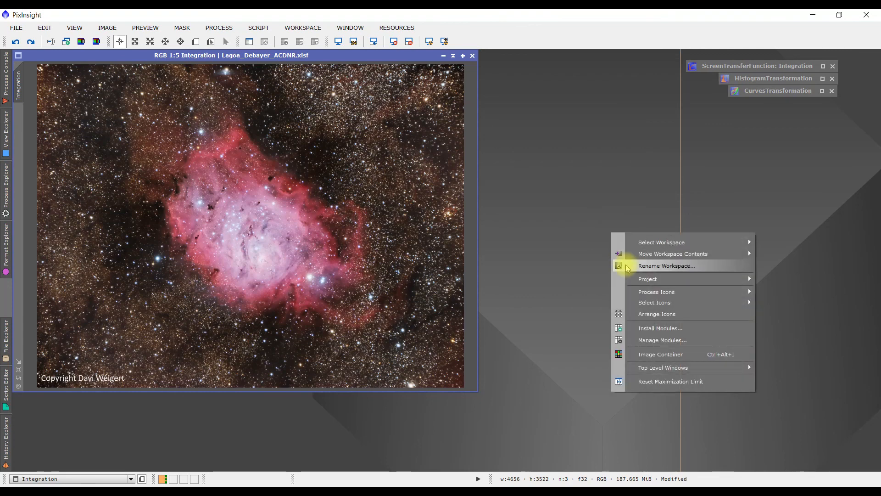
mouse_move(653, 293)
left_click(558, 294)
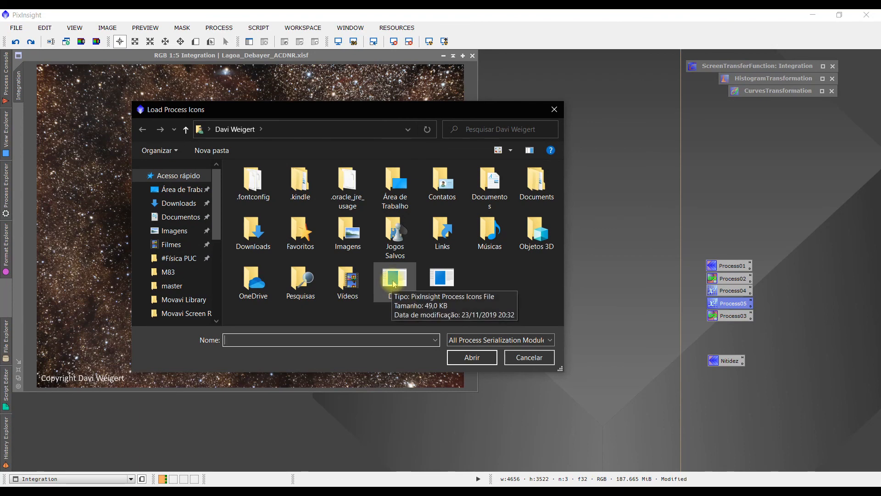
double_click(393, 283)
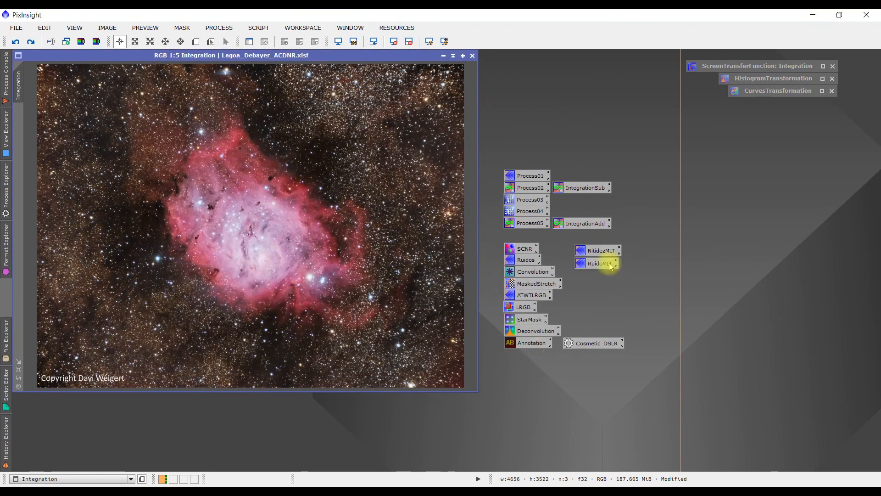
- Move all the loaded process icons together to the free area below the minimized process windows and deselect them
left_click_drag(502, 157, 626, 370)
left_click_drag(534, 272, 716, 322)
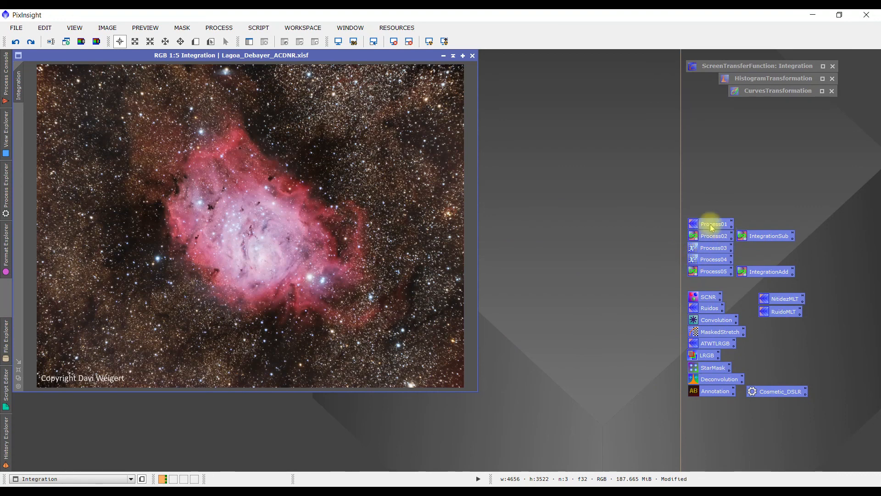
left_click(714, 203)
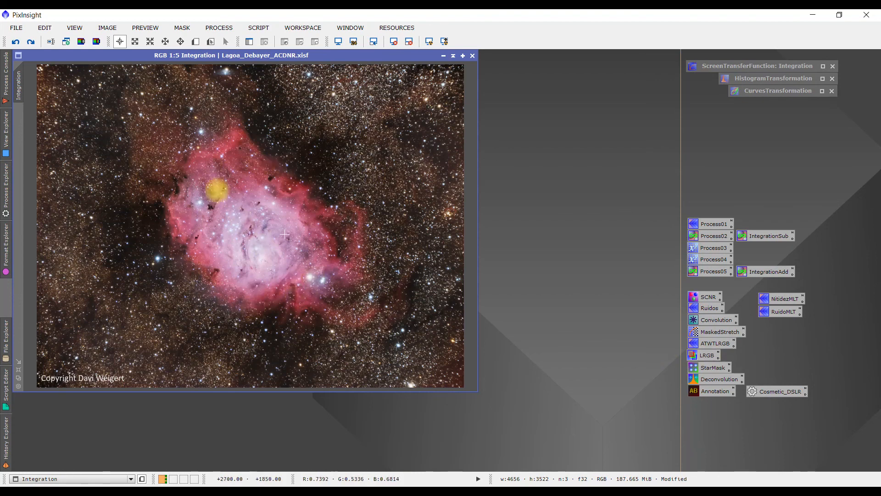
- View the ATrousWaveletTransform settings stored in the ATWTLRGB process icon and close them
double_click(714, 344)
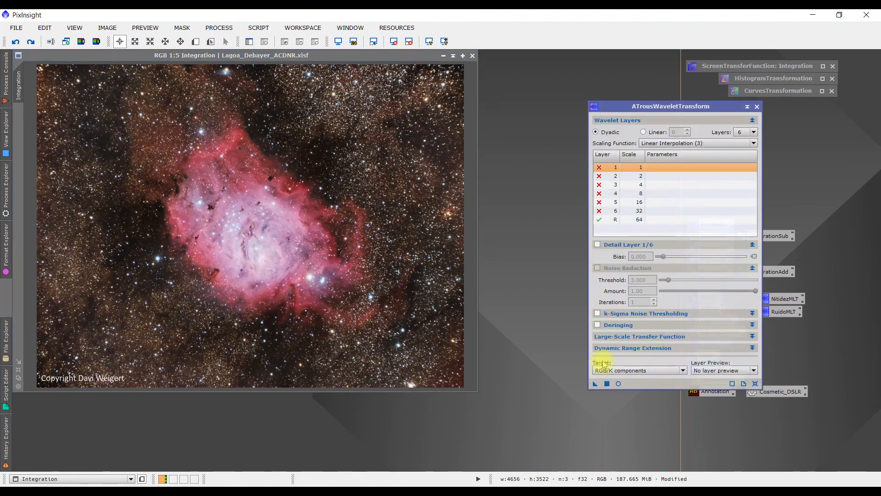
left_click(758, 107)
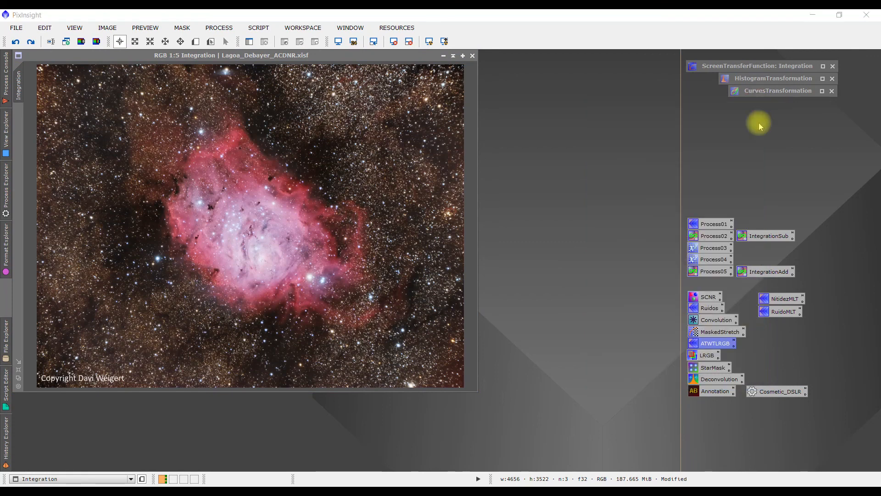